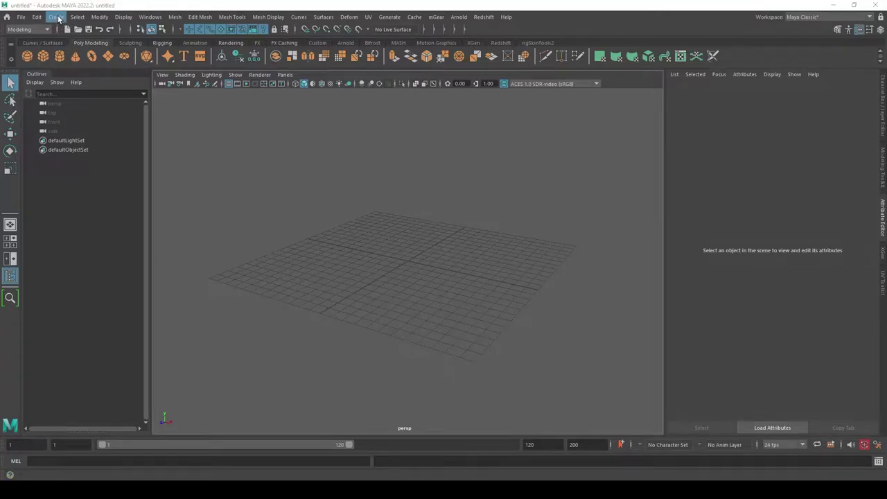
Create a free image plane, imagePlane1, from the Create menu in the empty scene.
mouse_move(352, 167)
left_mouse_down("alt")
mouse_move(374, 177)
mouse_move(361, 176)
left_mouse_up("alt")
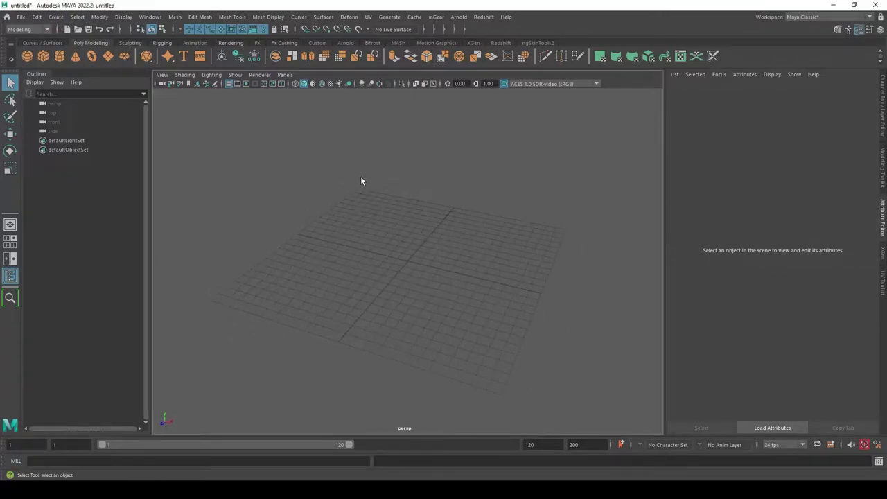
left_click(57, 17)
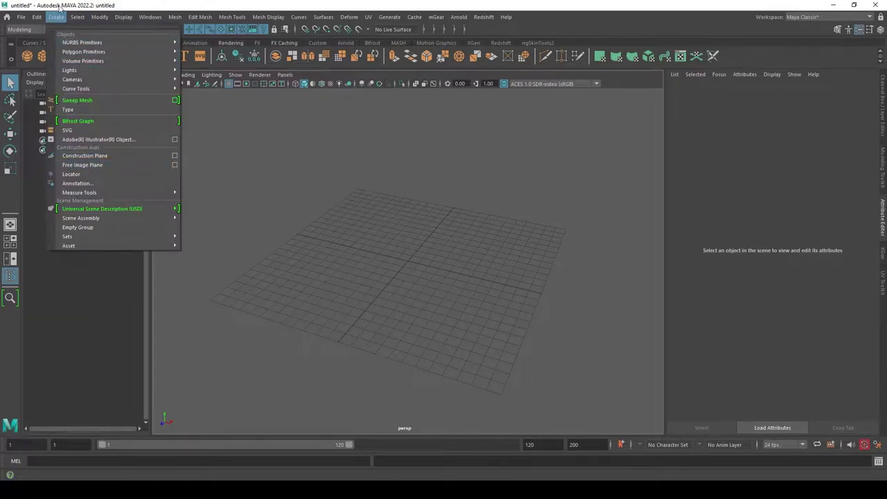
left_click(87, 166)
mouse_move(426, 250)
left_mouse_down("alt")
mouse_move(355, 248)
mouse_move(443, 254)
left_mouse_up("alt")
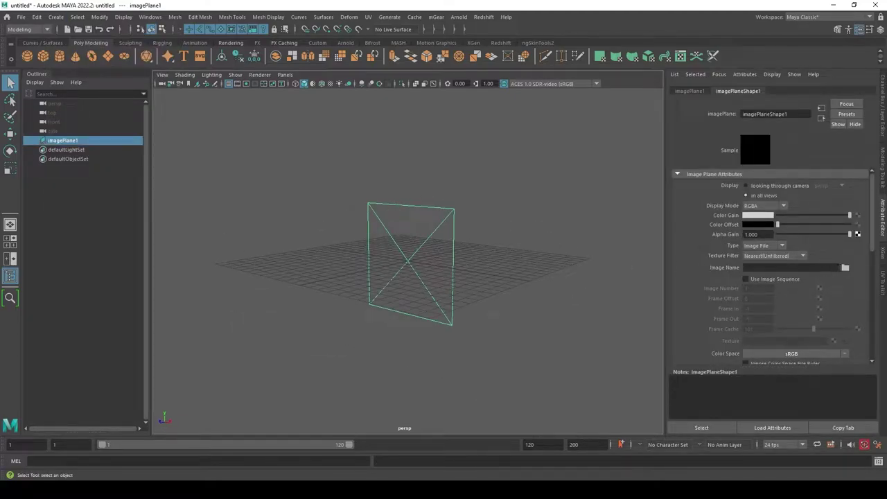
Select imagePlane1 and load axe.jpg from the desktop as its image file.
left_click(503, 165)
left_click_drag(492, 170, 356, 287)
left_click(61, 142)
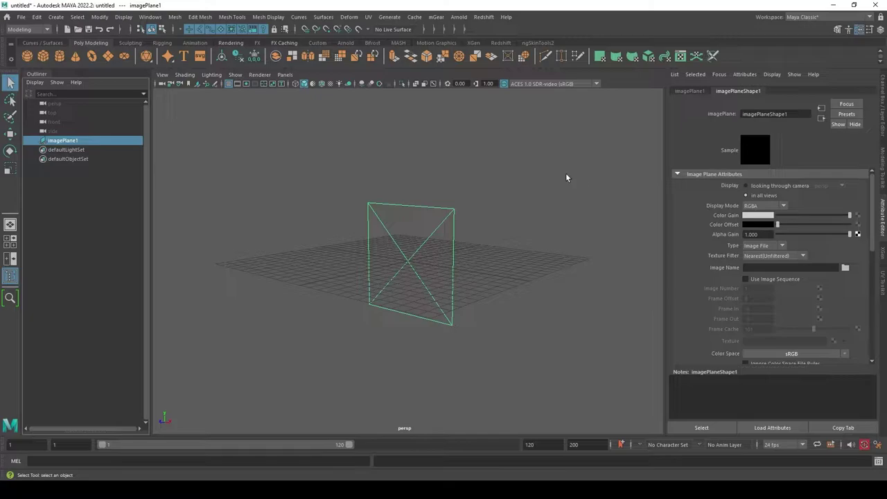
left_click(881, 130)
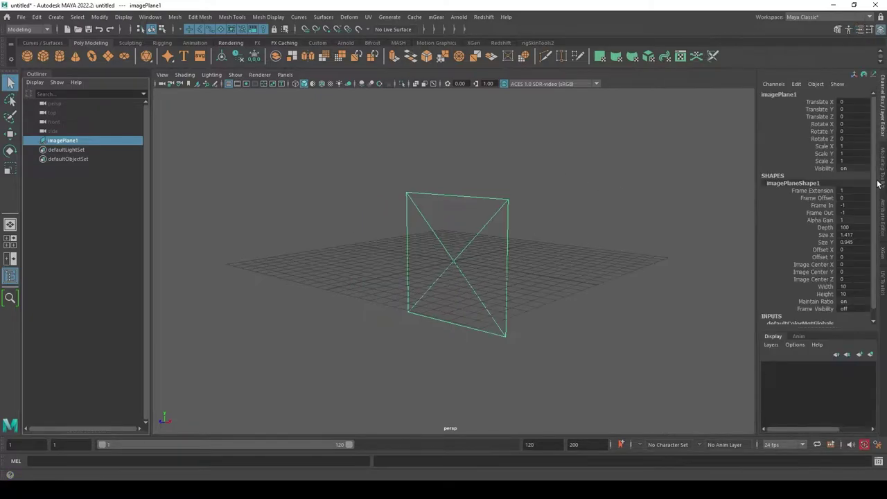
left_click(881, 208)
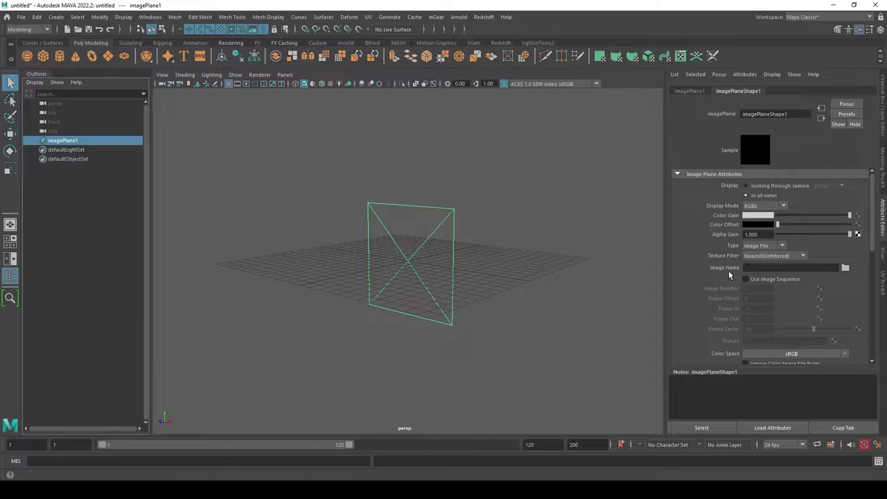
left_click(845, 268)
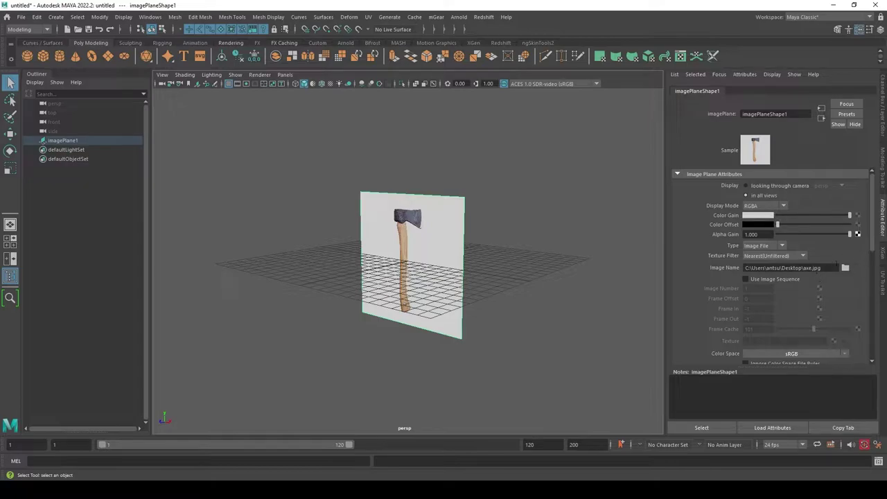
Orbit the perspective view to inspect the image plane from several angles.
left_click_drag(581, 234, 645, 241, "alt")
mouse_move(604, 217)
left_mouse_down("alt")
mouse_move(545, 243)
mouse_move(547, 251)
mouse_move(550, 241)
mouse_move(462, 254)
mouse_move(547, 293)
mouse_move(499, 282)
mouse_move(524, 293)
mouse_move(417, 293)
mouse_move(396, 312)
mouse_move(367, 297)
left_mouse_up("alt")
key("w")
mouse_move(325, 274)
left_mouse_down("alt")
mouse_move(395, 263)
mouse_move(421, 298)
mouse_move(538, 325)
mouse_move(451, 307)
mouse_move(467, 301)
left_mouse_up("alt")
key("q")
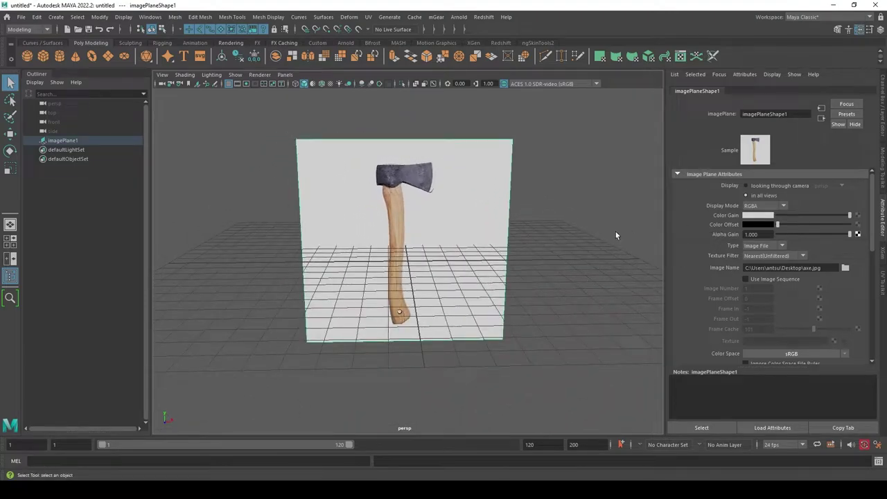
mouse_move(615, 235)
left_mouse_down("alt")
mouse_move(547, 239)
mouse_move(718, 220)
left_mouse_up("alt")
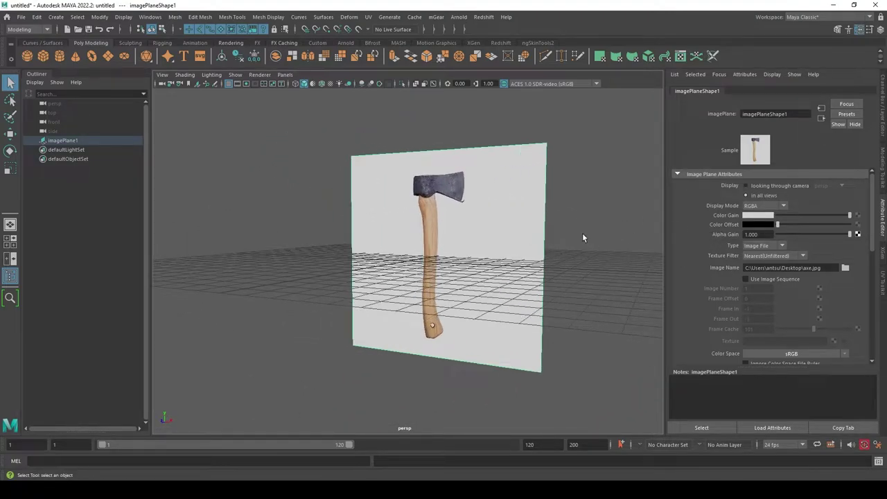
Create a new camera, persp1, and switch the viewport to the front view.
key("space")
left_click_drag(587, 236, 628, 221)
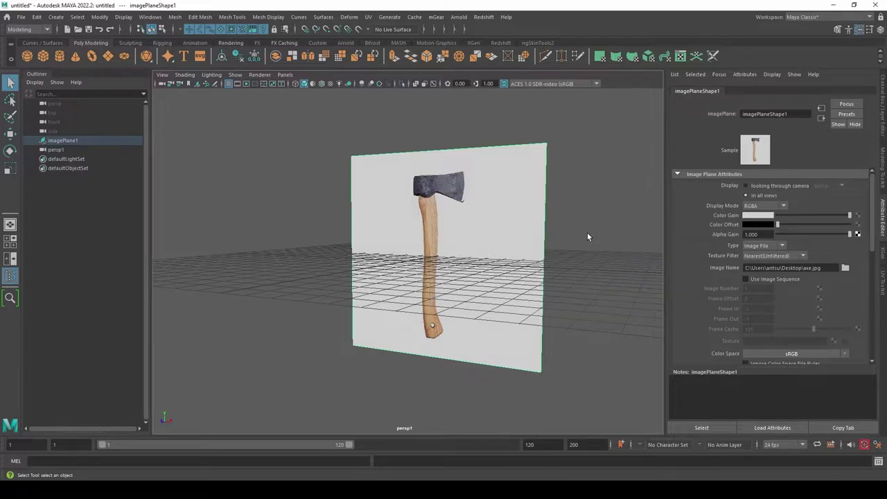
key("space")
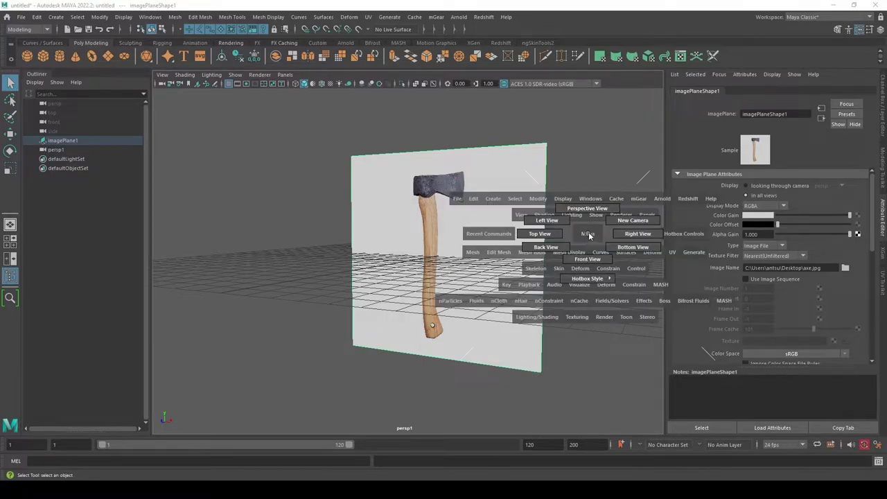
left_click_drag(584, 257, 582, 256)
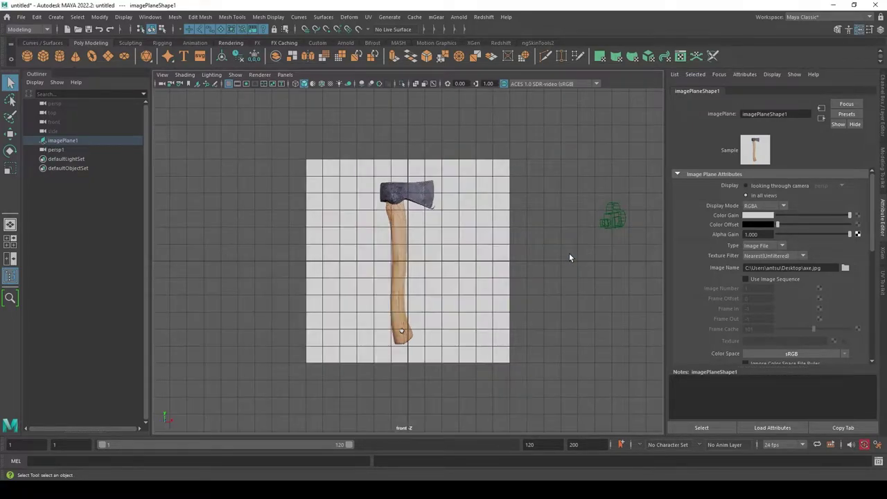
key("space")
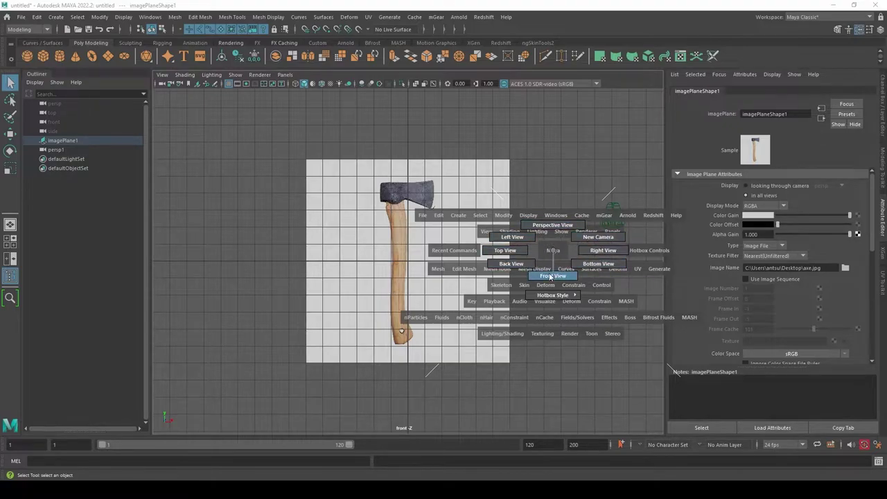
Try rotating the image plane in the side view, undo it, and return to perspective.
left_click_drag(549, 235, 514, 248)
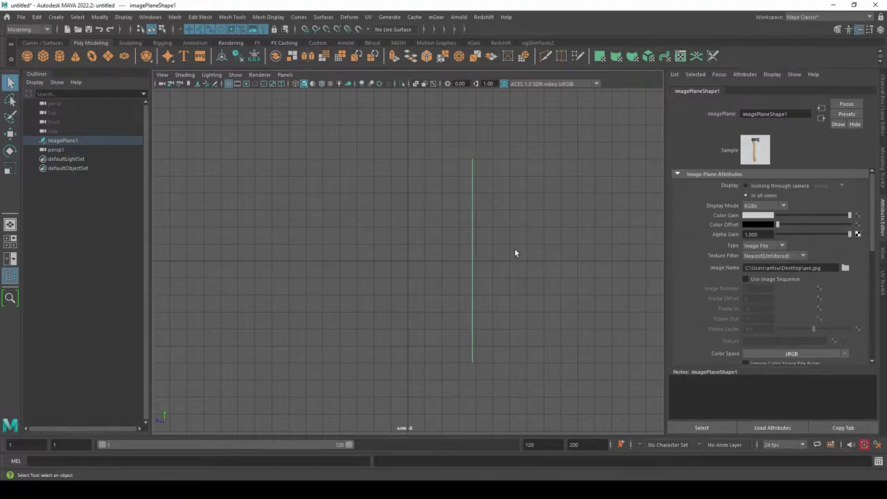
middle_click_drag(502, 261, 473, 264, "alt")
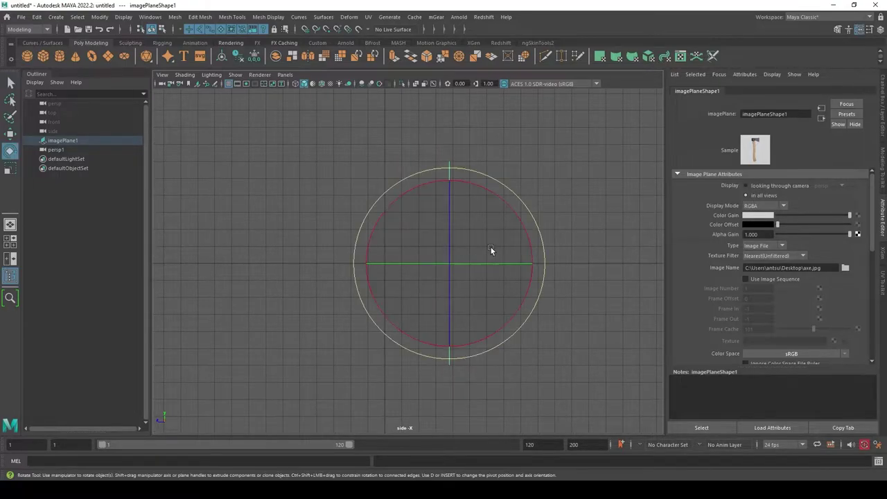
key("e")
left_click_drag(470, 263, 535, 267)
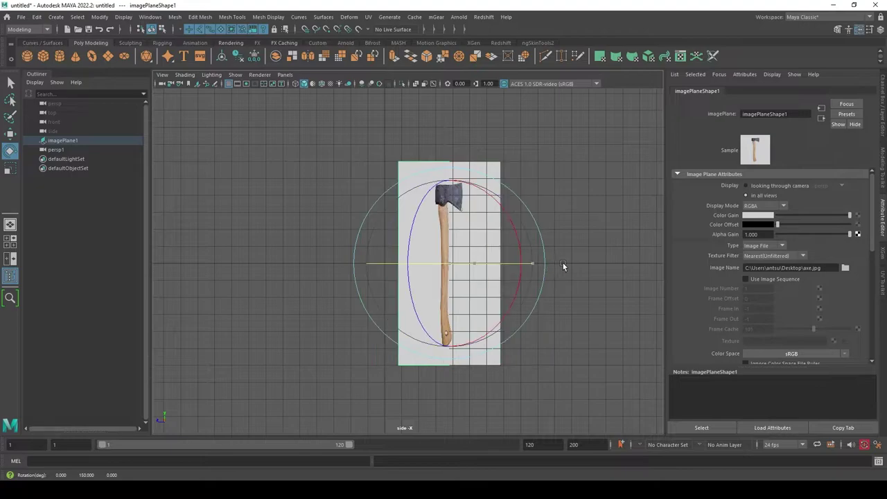
key("ctrl+z")
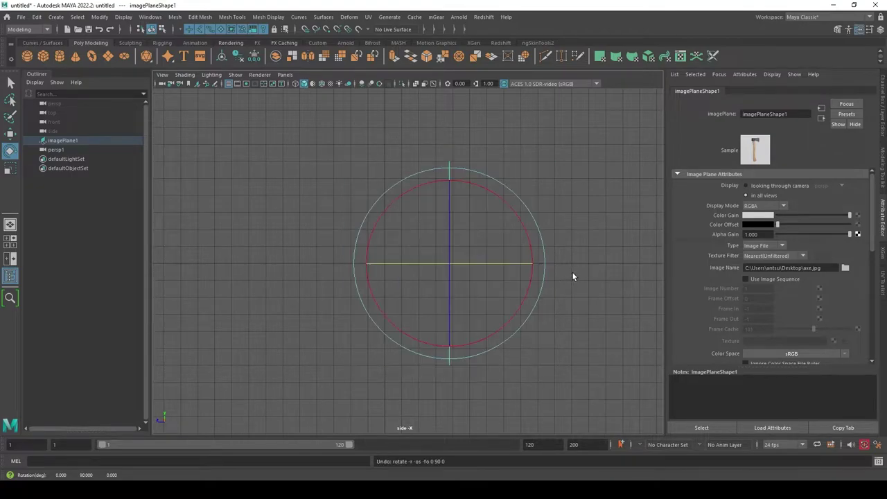
key("q")
key("space")
mouse_move(573, 272)
left_mouse_down()
mouse_move(561, 259)
mouse_move(492, 293)
mouse_move(476, 272)
mouse_move(505, 263)
left_mouse_up()
key("e")
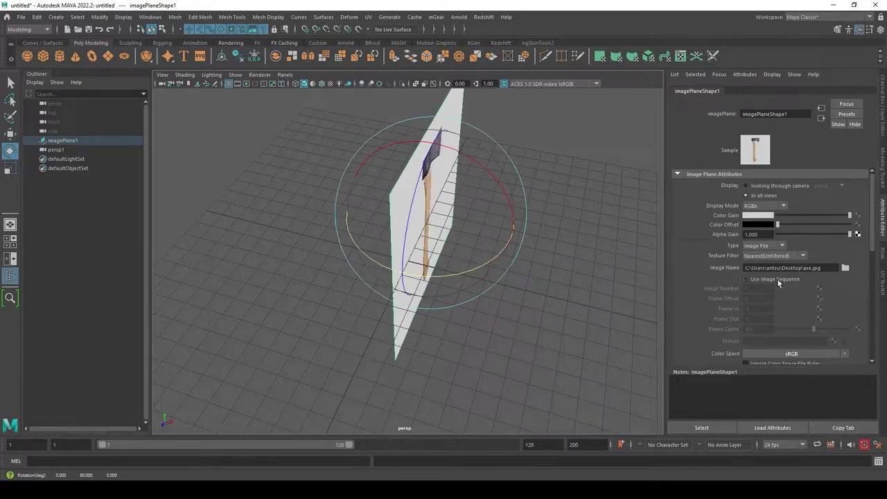
key("ctrl+z")
Set rotation Step Snap to Relative 30° and rotate imagePlane1 90° around Y.
left_click(882, 170)
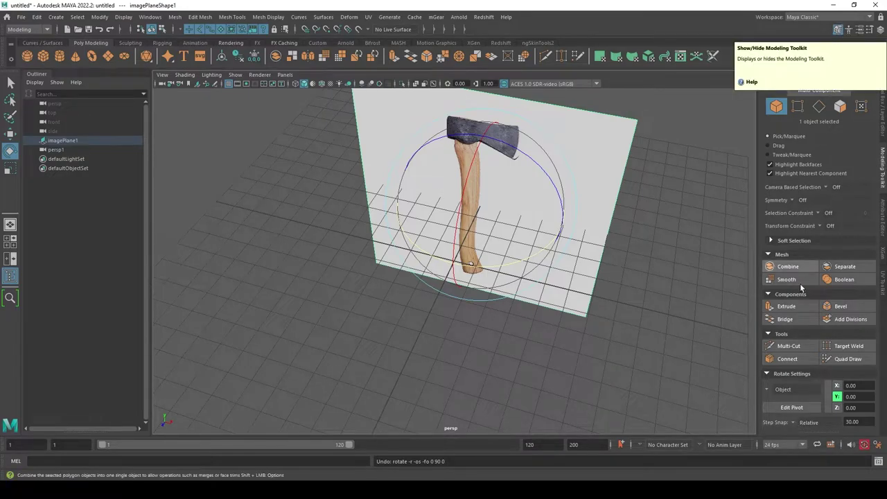
left_click(791, 421)
left_click(811, 436)
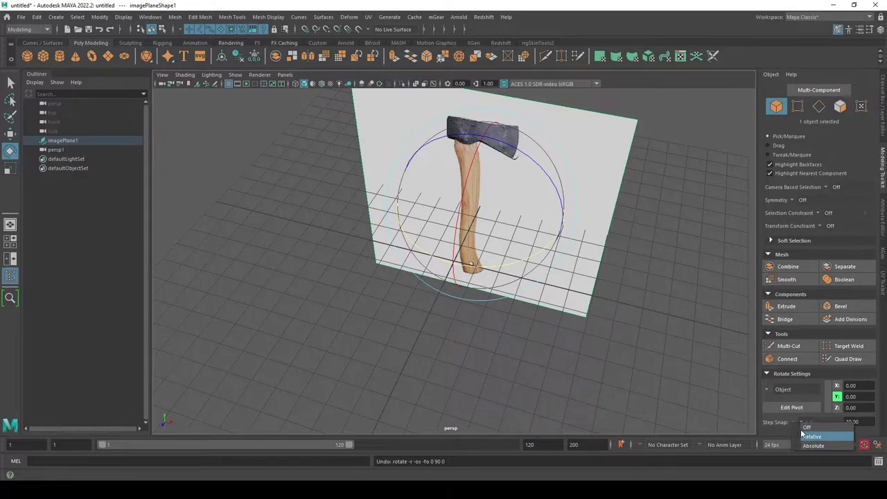
left_click(495, 266)
mouse_move(575, 211)
left_mouse_down()
mouse_move(567, 244)
mouse_move(399, 173)
left_mouse_up()
key("w")
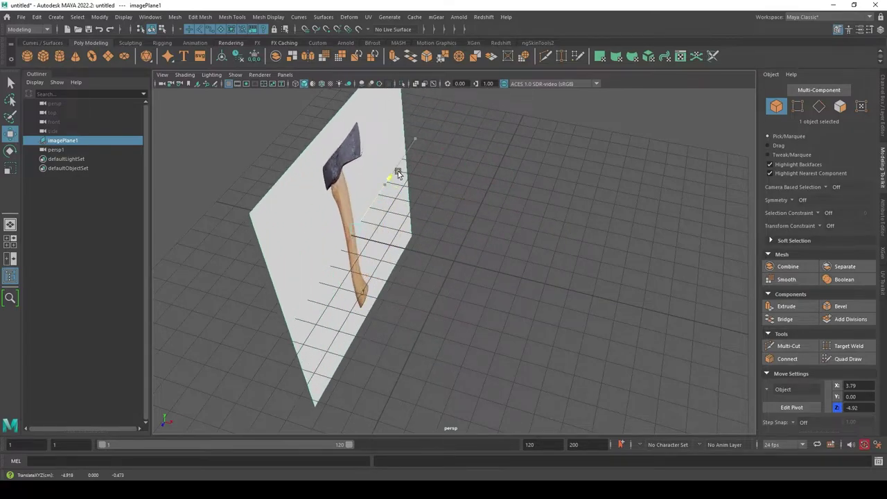
Set the image plane's Translate Z to 0 in the Channel Box.
left_click(883, 94)
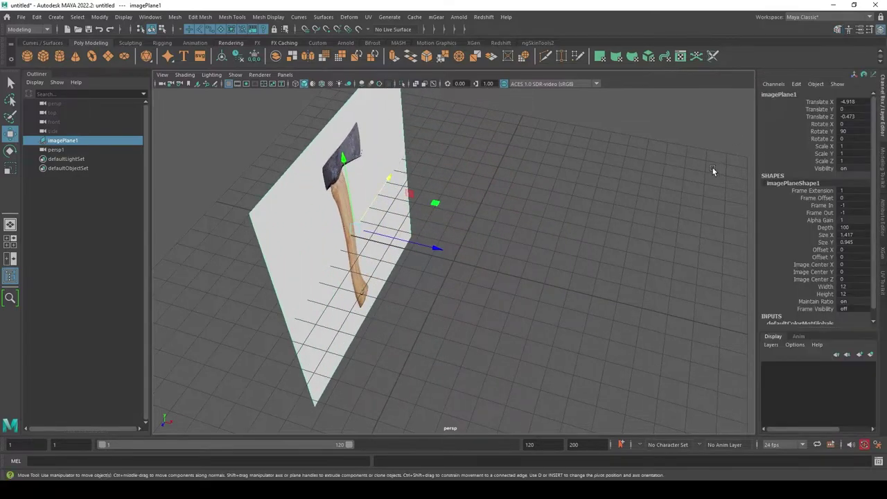
left_click(856, 116)
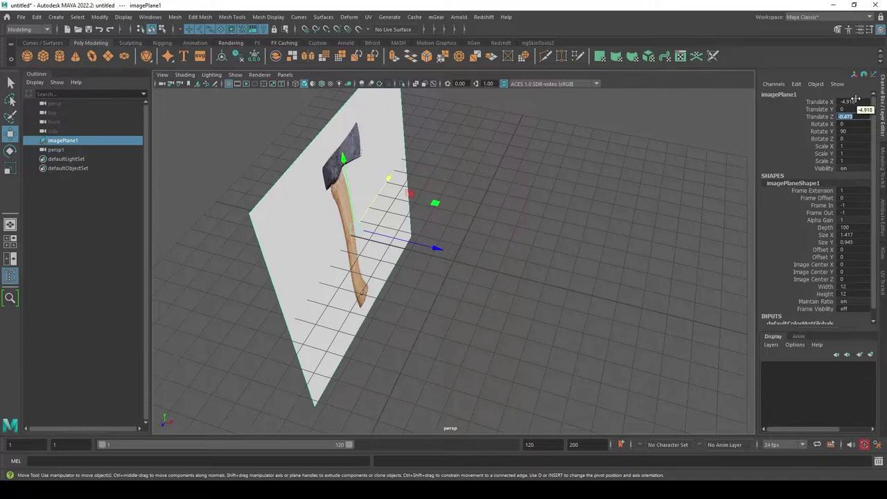
type("0")
key("Return")
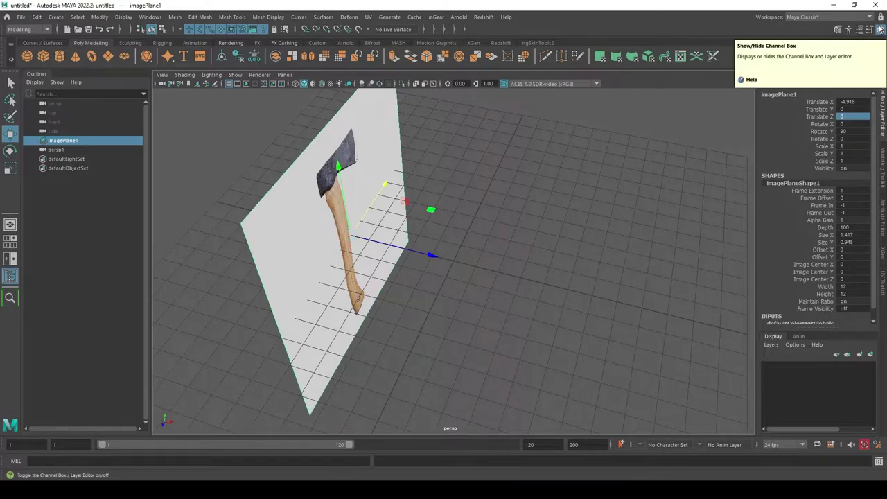
In the side view, move the plane to Y 4.931, Z -0.438 so the handle meets the grid.
mouse_move(548, 192)
left_mouse_down("alt")
mouse_move(481, 223)
mouse_move(498, 218)
left_mouse_up("alt")
key("space")
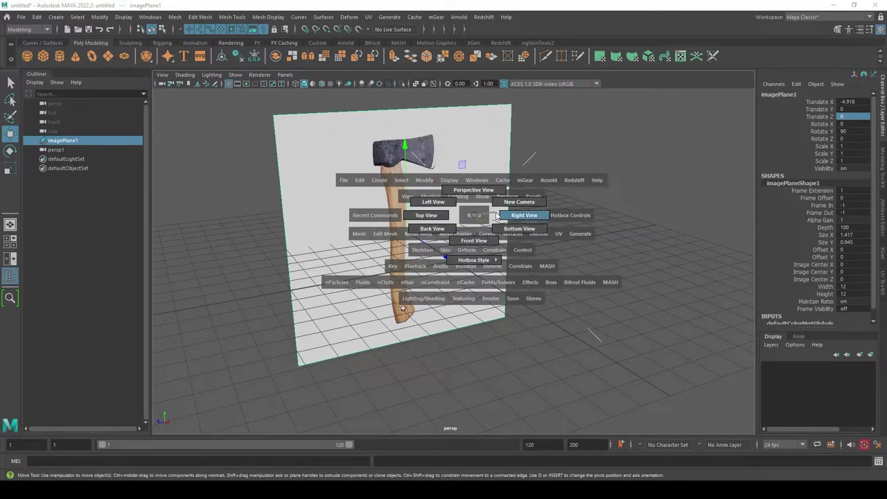
right_click_drag(524, 301, 469, 333, "alt")
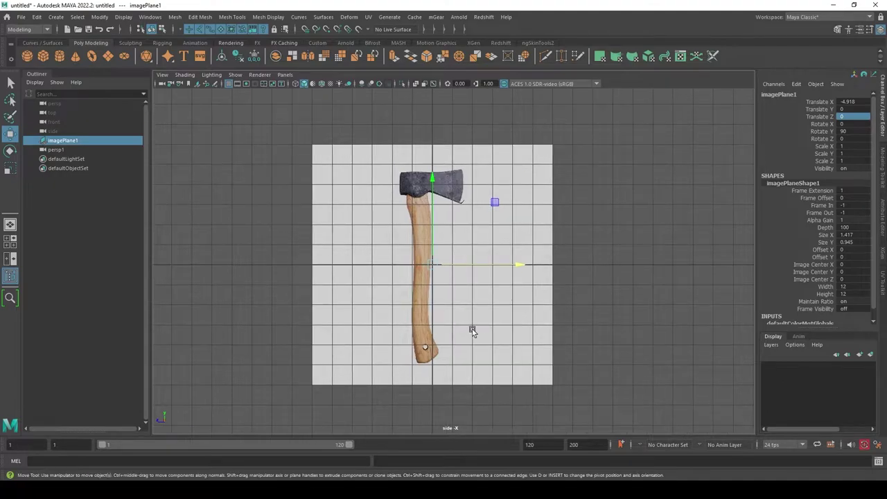
left_click_drag(516, 264, 525, 263)
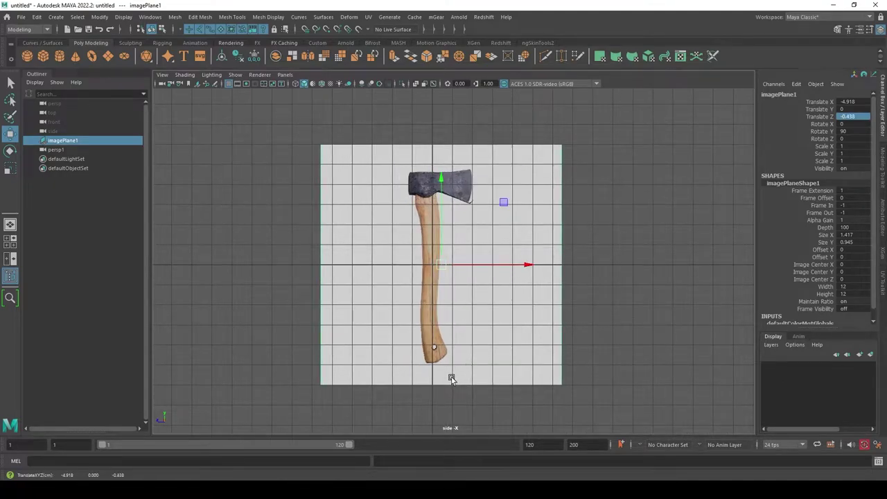
mouse_move(456, 358)
middle_mouse_down()
mouse_move(476, 243)
mouse_move(480, 260)
middle_mouse_up()
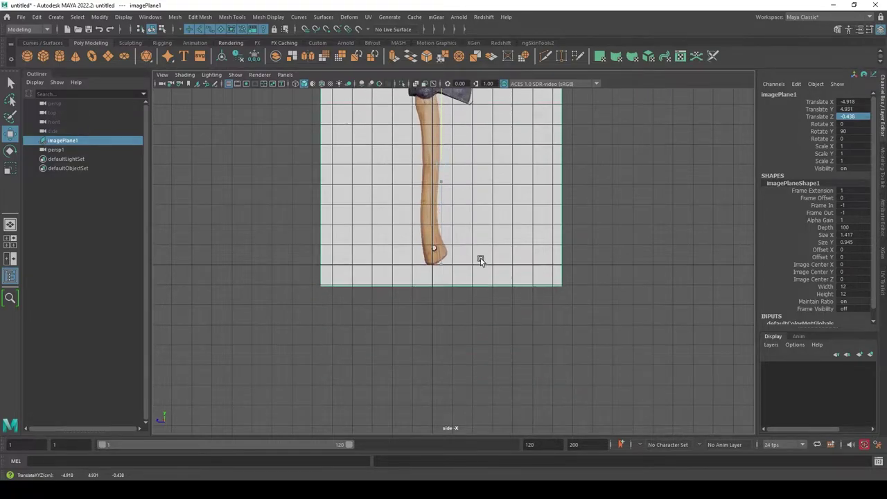
key("q")
key("f")
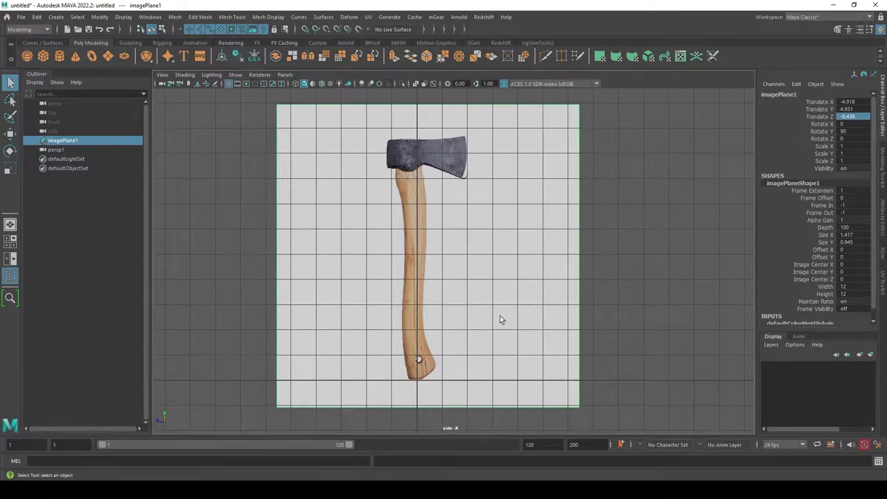
Return to the perspective view and deselect the image plane.
key("space")
left_click(386, 179)
middle_click_drag(430, 236, 467, 267, "alt")
scroll(462, 273, "down", 3)
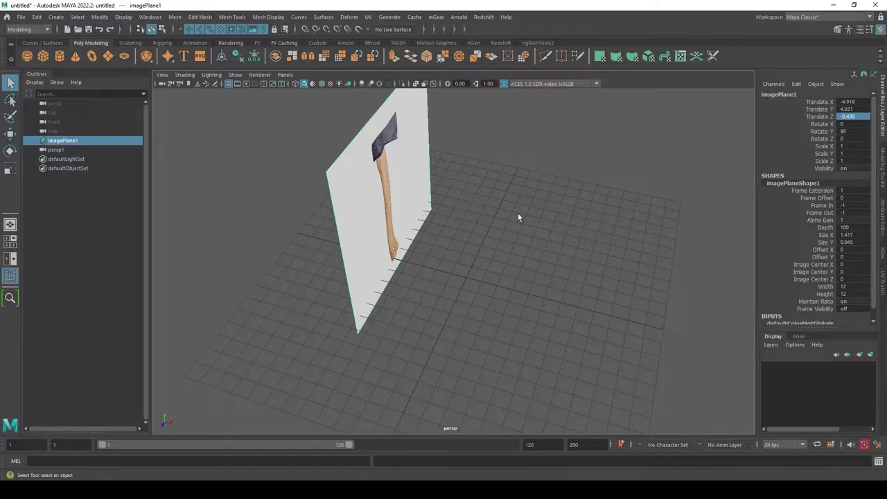
left_click(482, 250)
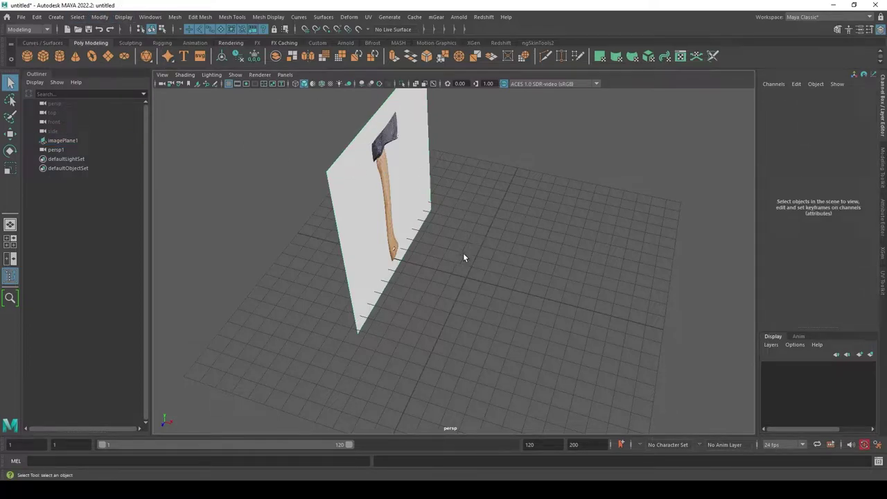
right_click_drag(470, 255, 465, 281)
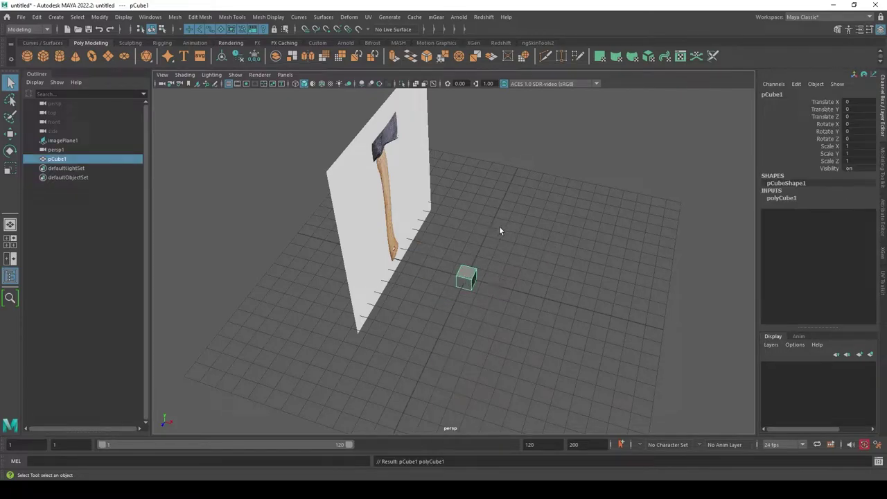
key("Delete")
left_click(392, 172)
mouse_move(392, 172)
left_mouse_down("alt")
mouse_move(501, 203)
mouse_move(437, 267)
mouse_move(463, 206)
left_mouse_up("alt")
right_click_drag(462, 206, 463, 215, "shift")
mouse_move(506, 288)
left_mouse_down("alt")
mouse_move(484, 261)
mouse_move(492, 269)
left_mouse_up("alt")
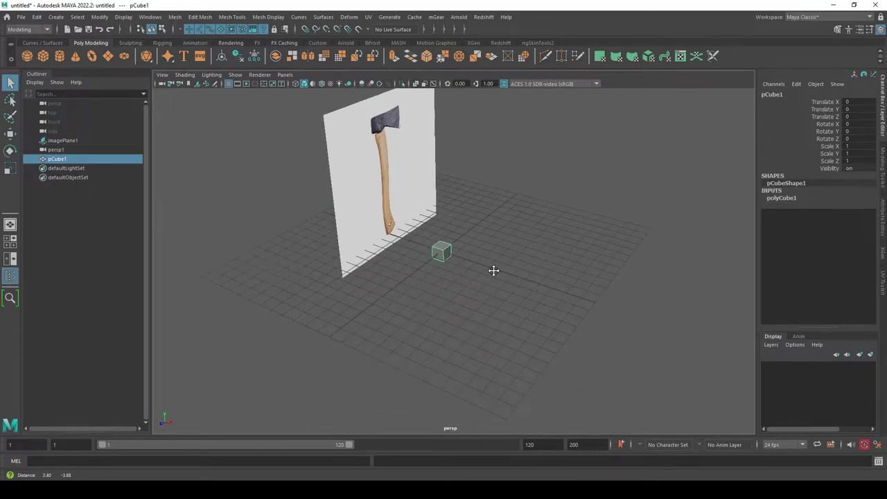
scroll(492, 270, "up", 5)
right_click_drag(448, 247, 448, 251, "shift")
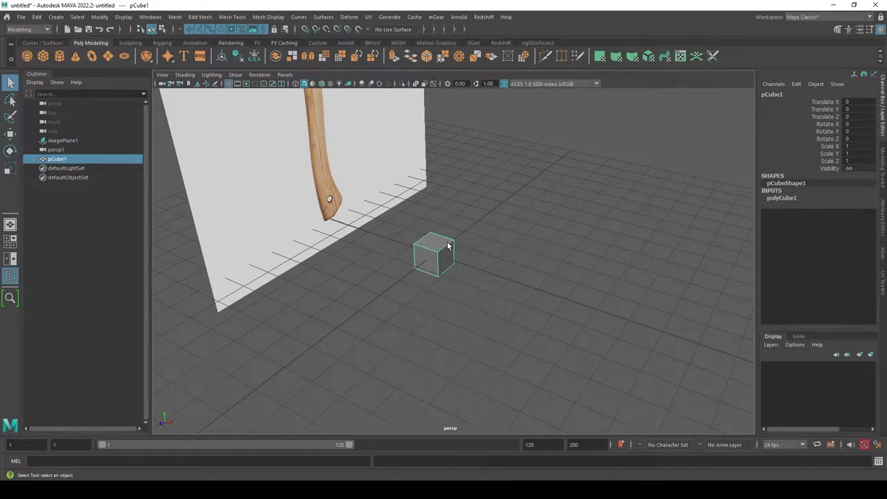
mouse_move(447, 244)
left_mouse_down("alt")
mouse_move(435, 243)
mouse_move(511, 288)
mouse_move(574, 300)
mouse_move(518, 298)
mouse_move(485, 277)
mouse_move(529, 286)
left_mouse_up("alt")
mouse_move(507, 198)
left_mouse_down("alt")
mouse_move(365, 178)
mouse_move(420, 214)
mouse_move(499, 229)
left_mouse_up("alt")
key("space")
left_click(516, 238)
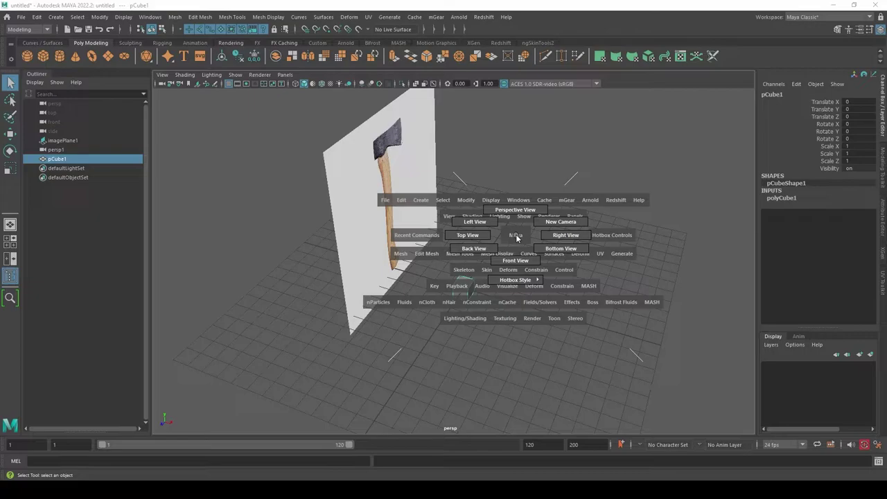
key("space")
left_click_drag(516, 237, 562, 236)
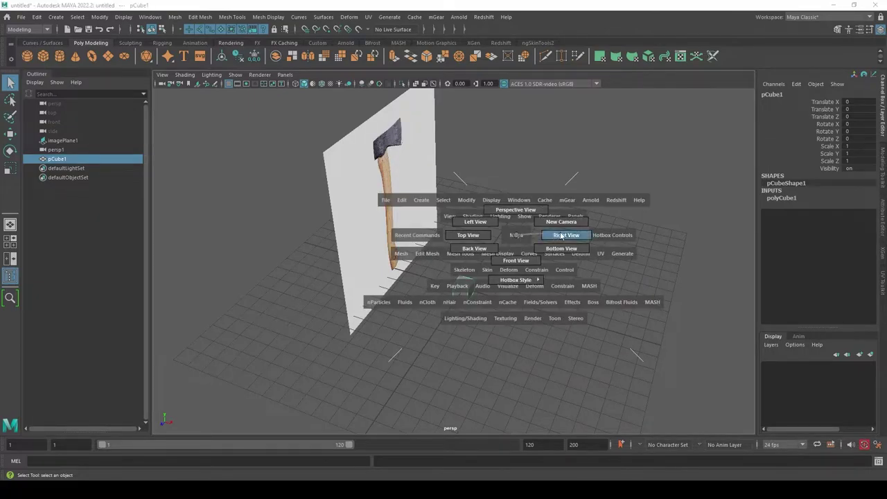
left_click(562, 236)
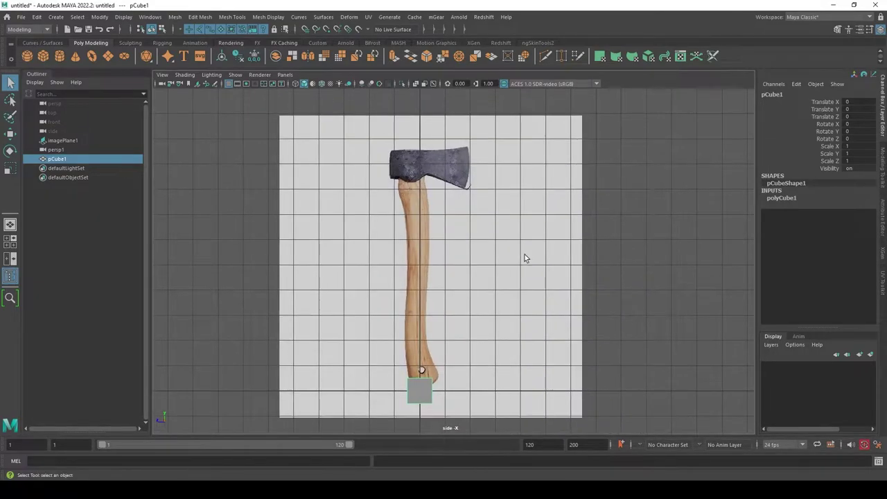
key("space")
left_click_drag(533, 241, 577, 241)
middle_click_drag(475, 291, 469, 265, "alt")
key("w")
key("space")
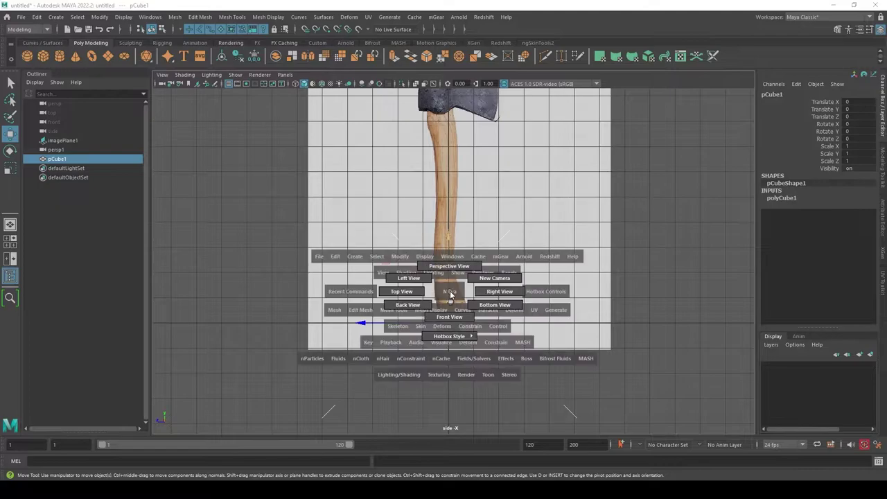
mouse_move(449, 291)
left_mouse_down()
mouse_move(449, 266)
mouse_move(478, 308)
mouse_move(484, 299)
left_mouse_up()
scroll(478, 308, "up", 3)
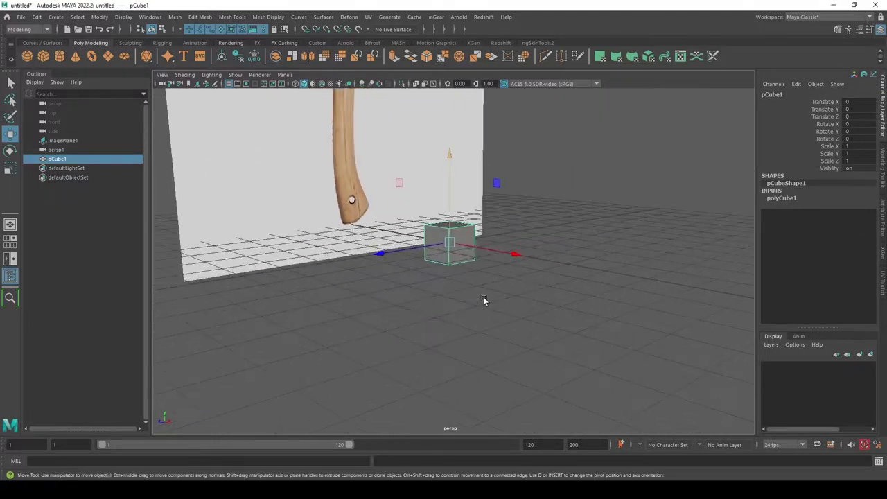
key("q")
scroll(501, 263, "up", 2)
mouse_move(336, 192)
left_mouse_down("alt")
mouse_move(447, 237)
mouse_move(385, 242)
mouse_move(503, 248)
mouse_move(482, 220)
left_mouse_up("alt")
scroll(457, 247, "up", 2)
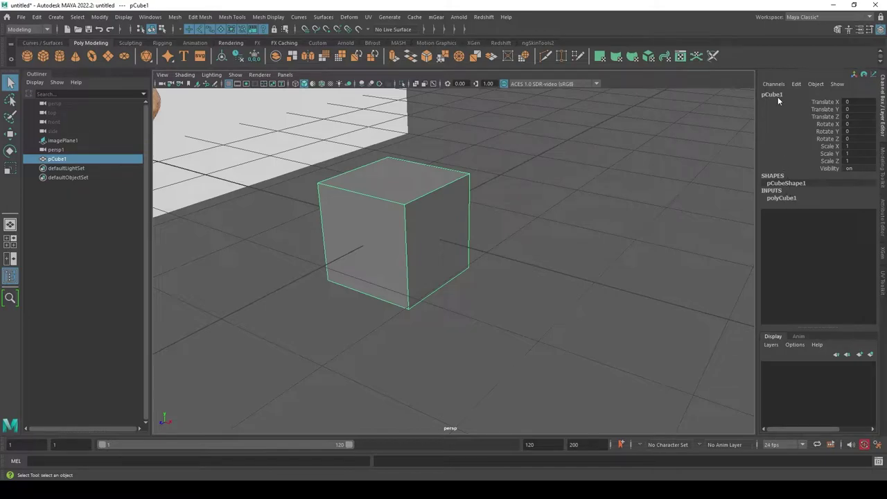
Show polyCube1's Width, Height and Depth inputs and test-stretch the cube's width, undoing it.
left_click(776, 198)
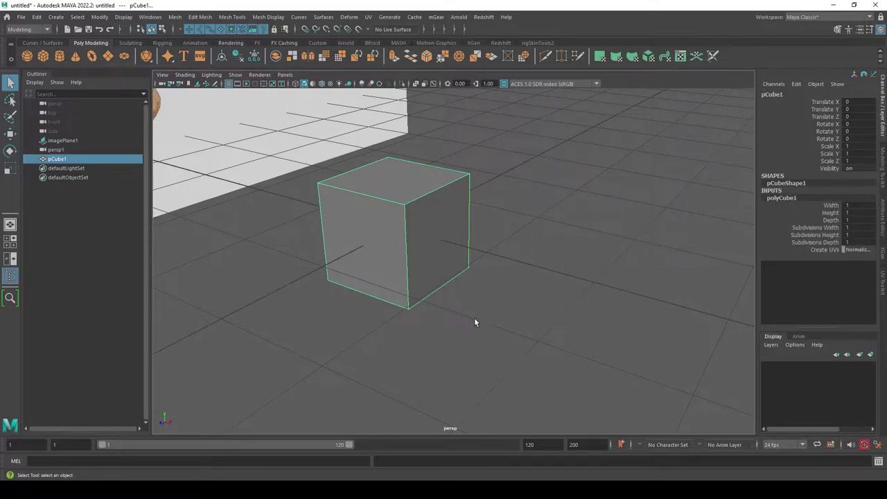
right_click_drag(499, 348, 675, 337, "alt")
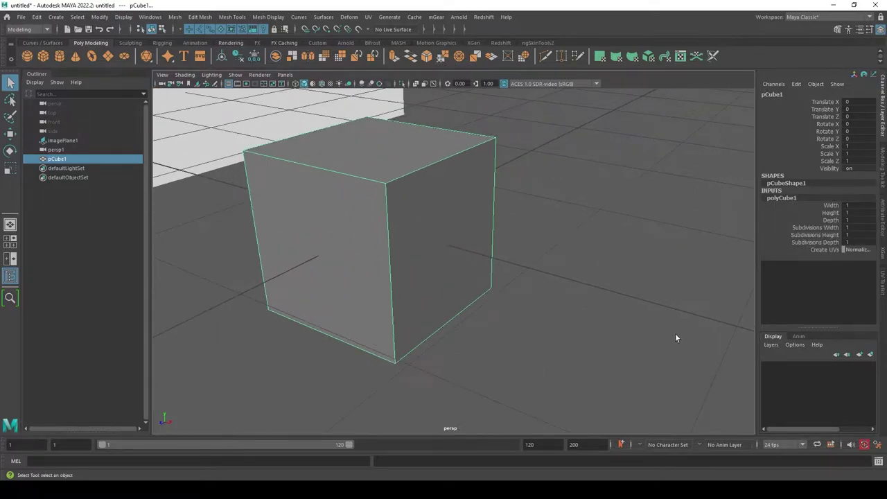
left_click(830, 206)
middle_click_drag(582, 305, 629, 297)
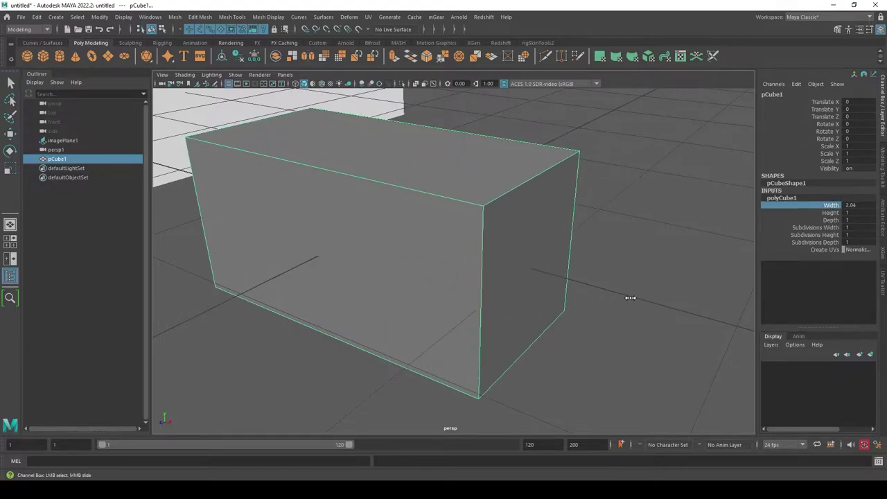
key("ctrl+z")
middle_click_drag(848, 206, 857, 205)
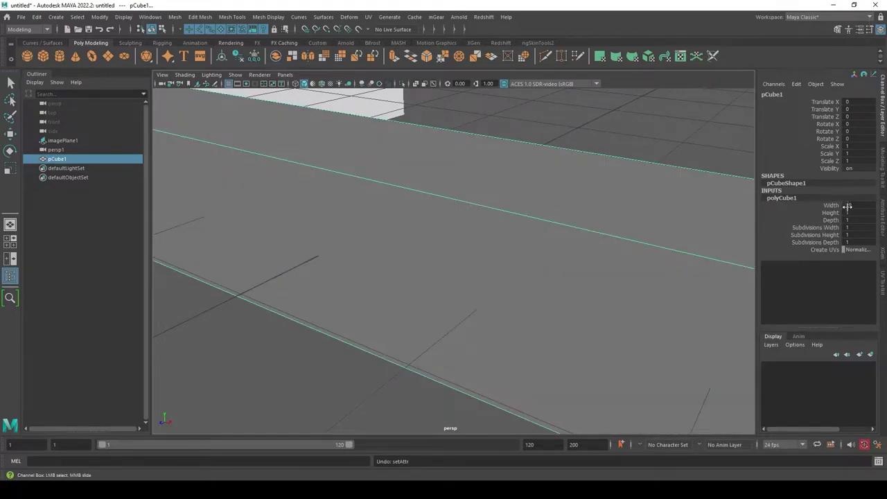
key("ctrl+z")
left_click(830, 213)
middle_click_drag(582, 333, 607, 333)
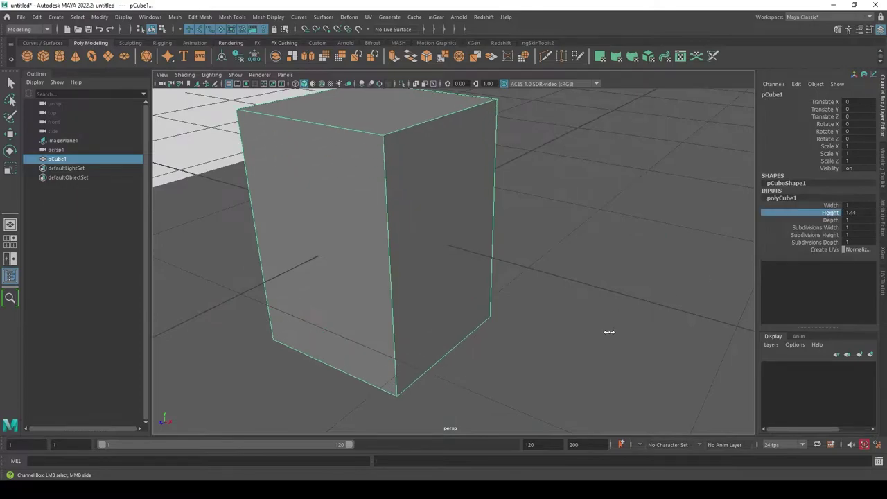
key("ctrl+z")
left_click(882, 219)
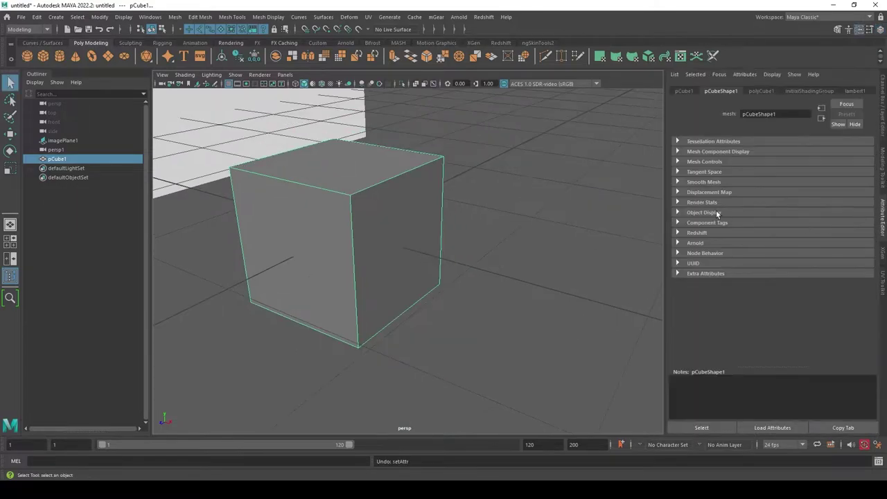
left_click(684, 91)
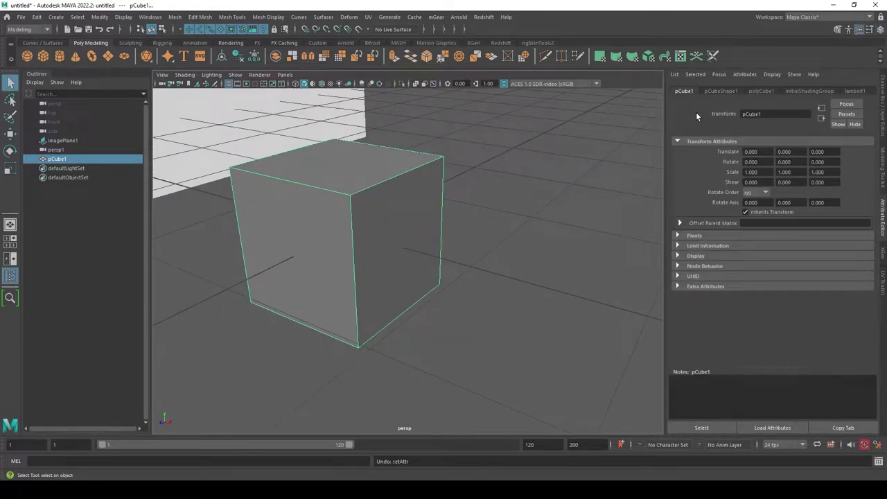
left_click(690, 235)
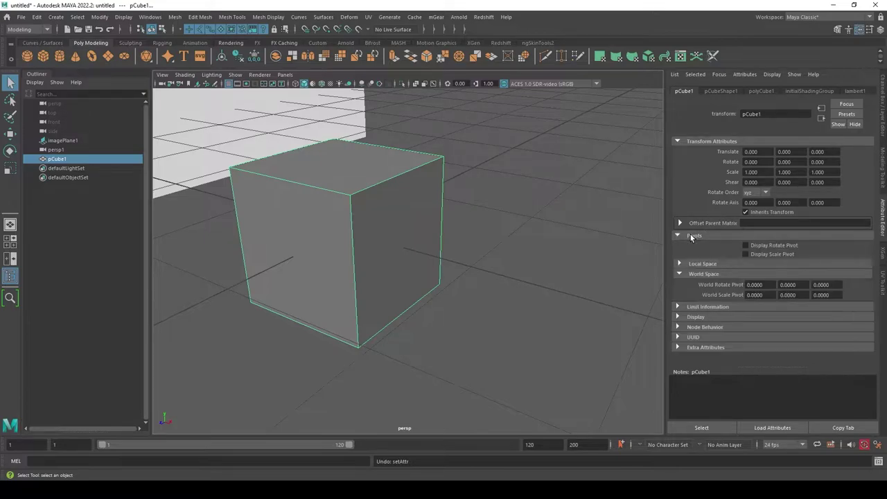
left_click(691, 234)
left_click(760, 91)
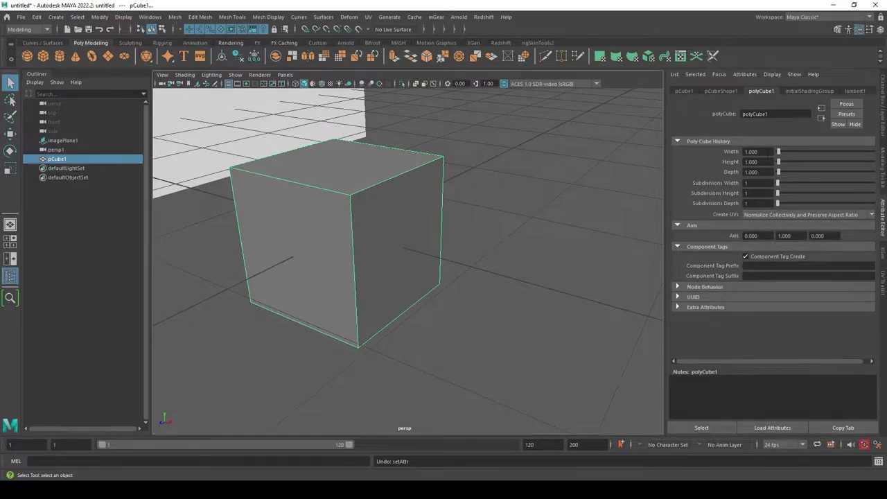
left_click_drag(778, 150, 780, 151)
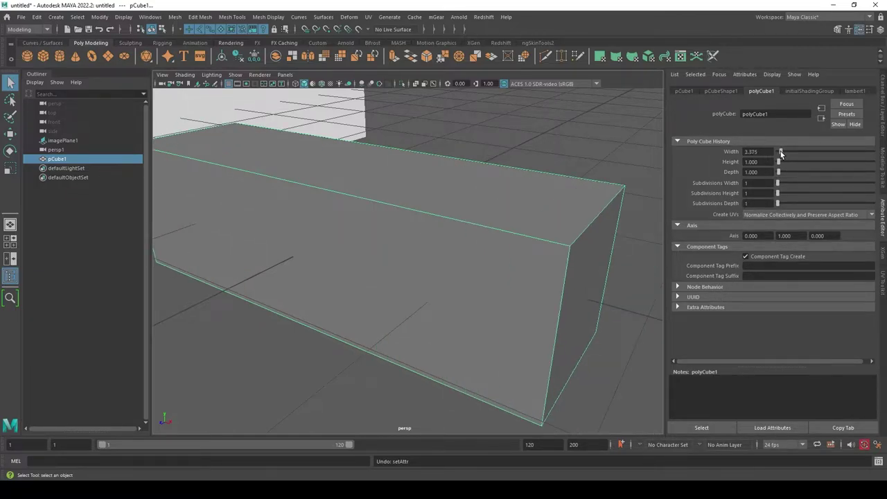
key("ctrl+z")
left_click_drag(536, 282, 530, 289, "alt")
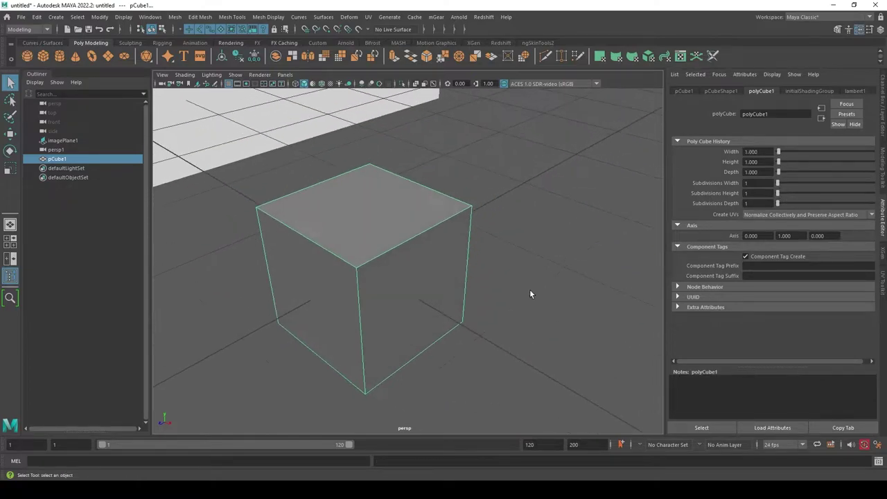
left_click_drag(783, 185, 783, 203)
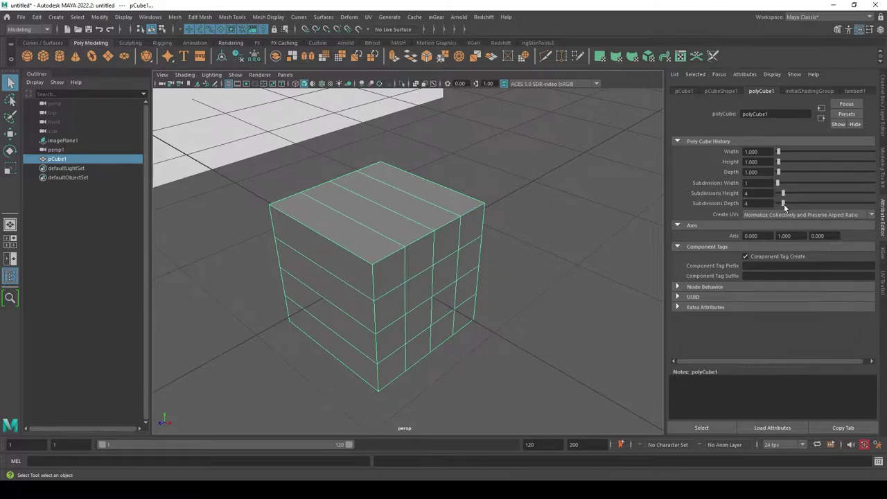
left_click_drag(457, 228, 504, 250, "alt")
key("ctrl+z")
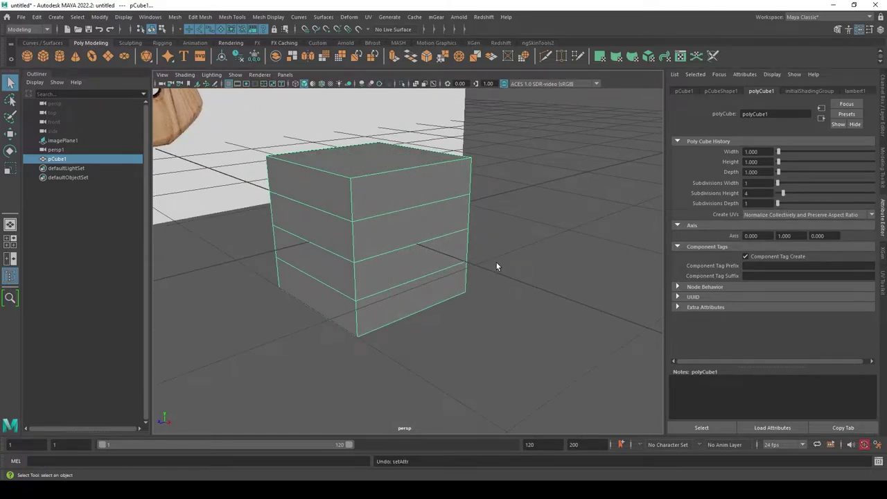
key("ctrl+z")
left_click_drag(779, 184, 783, 184)
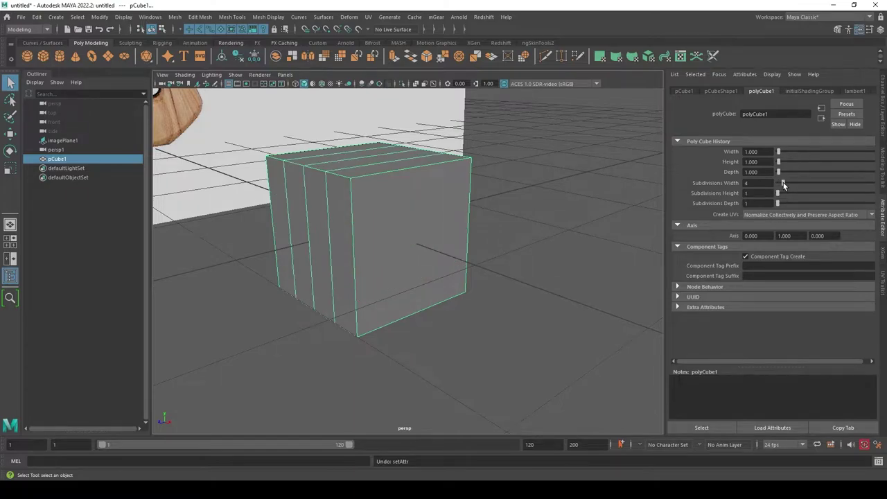
mouse_move(453, 243)
left_mouse_down("alt")
mouse_move(483, 247)
mouse_move(467, 242)
left_mouse_up("alt")
key("ctrl+z")
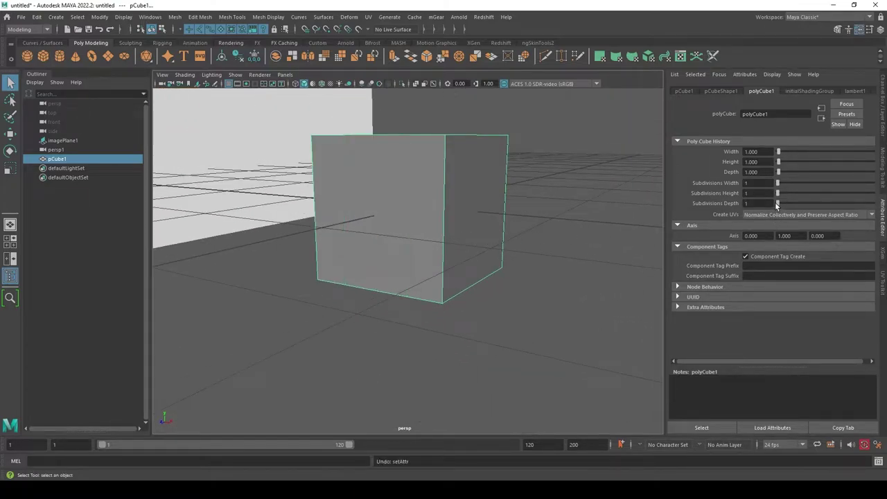
left_click_drag(778, 193, 785, 196)
key("ctrl+z")
left_click_drag(527, 246, 486, 262, "alt")
left_click(881, 115)
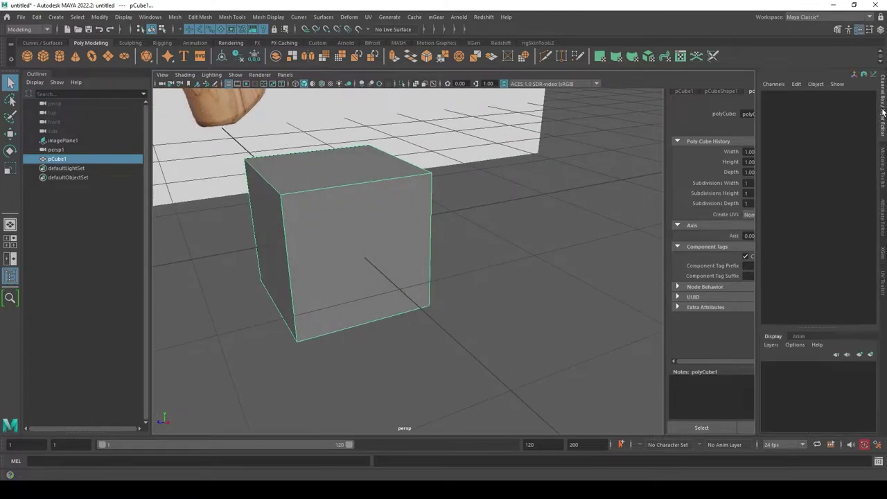
left_click(815, 229)
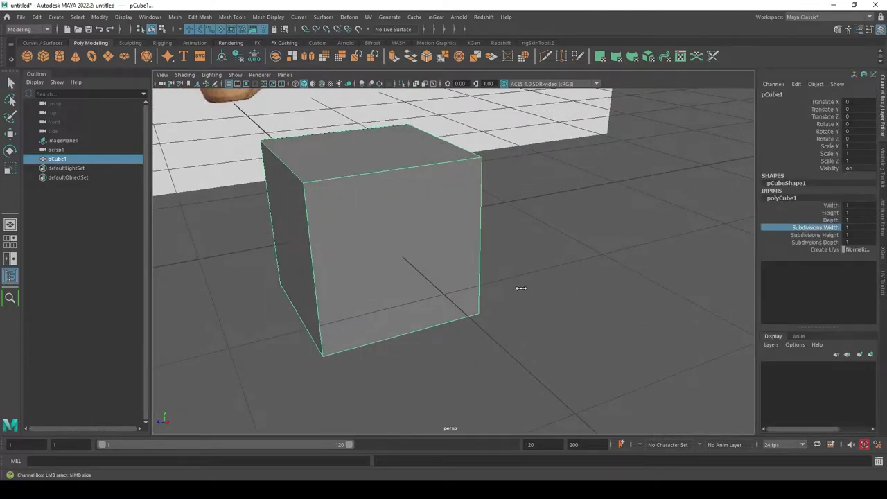
mouse_move(521, 289)
middle_mouse_down()
mouse_move(565, 290)
mouse_move(598, 316)
middle_mouse_up()
left_click(815, 235)
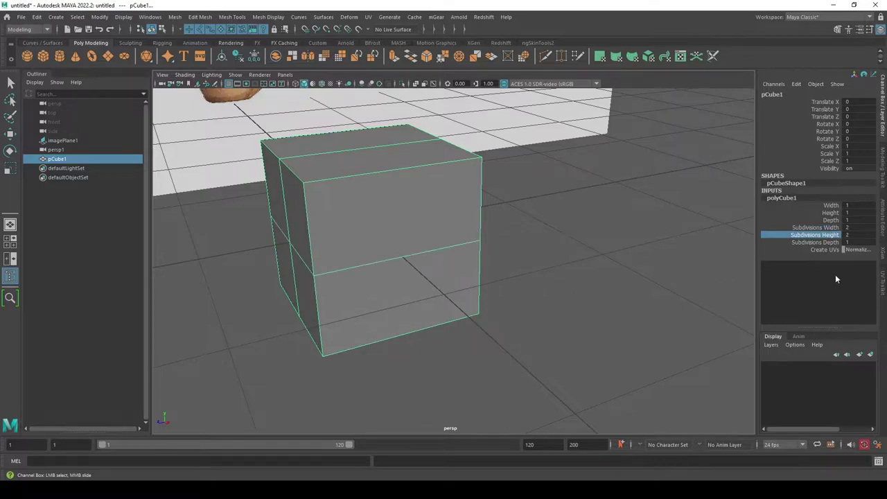
left_click(815, 242)
middle_click_drag(644, 291, 662, 290)
key("ctrl+z")
key("ctrl+z")
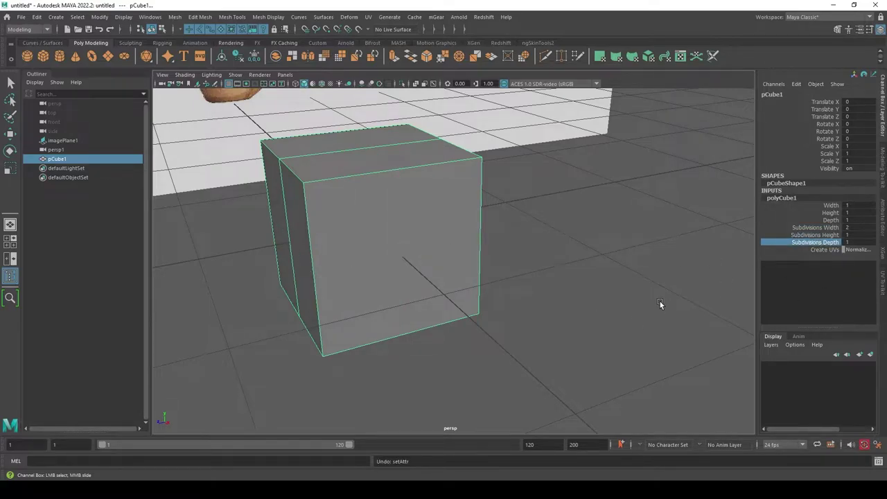
key("ctrl+z")
key("ctrl+z")
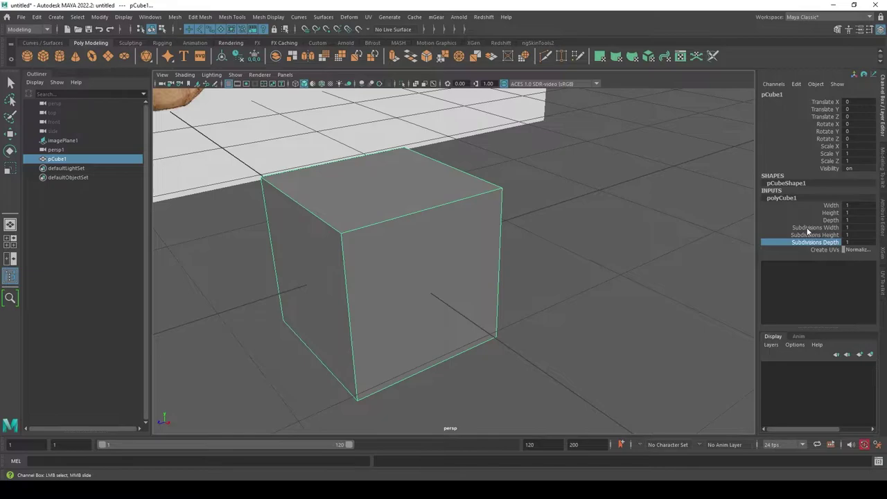
left_click(808, 228)
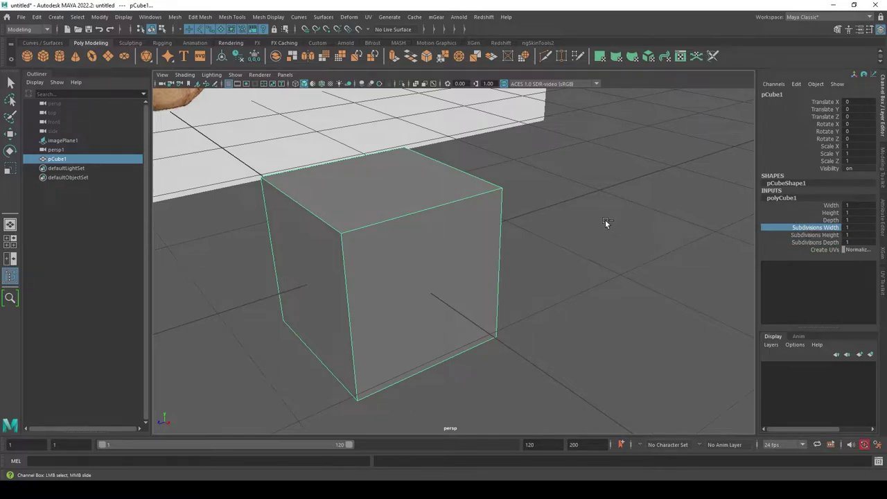
mouse_move(574, 231)
middle_mouse_down()
mouse_move(568, 228)
mouse_move(620, 257)
mouse_move(608, 245)
mouse_move(665, 235)
mouse_move(619, 238)
mouse_move(681, 243)
mouse_move(623, 239)
middle_mouse_up()
left_click(822, 102)
key("w")
middle_click_drag(692, 264, 676, 231)
key("ctrl+z")
key("q")
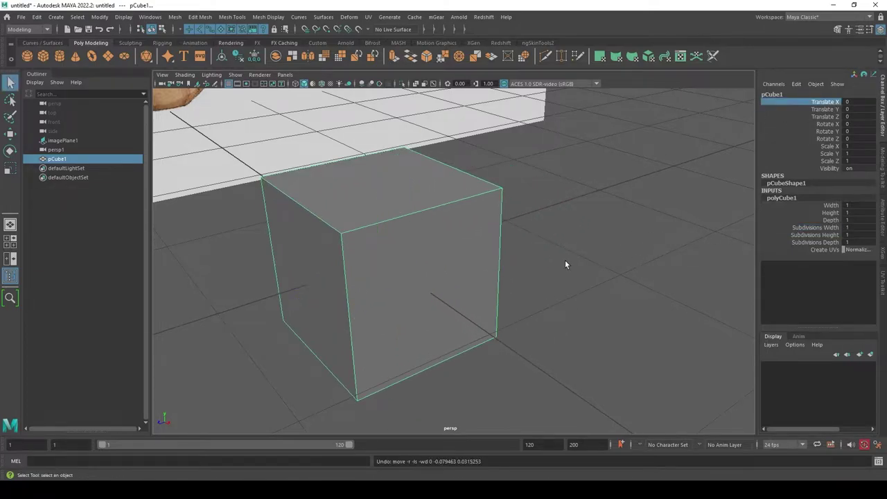
mouse_move(564, 260)
left_mouse_down("alt")
mouse_move(543, 286)
mouse_move(579, 306)
left_mouse_up("alt")
key("space")
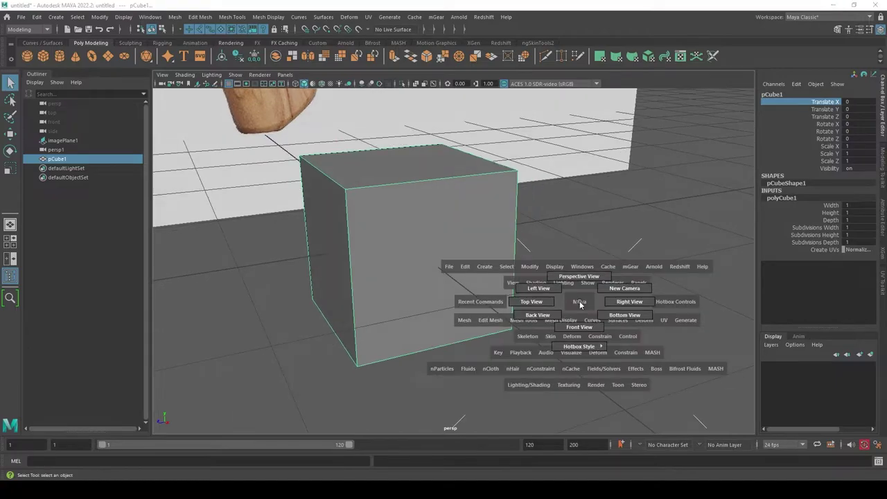
left_click(882, 181)
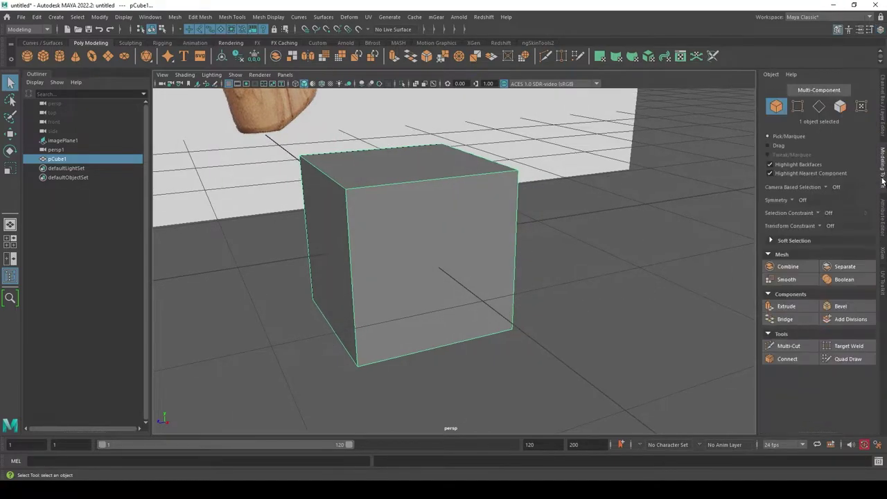
left_click(784, 346)
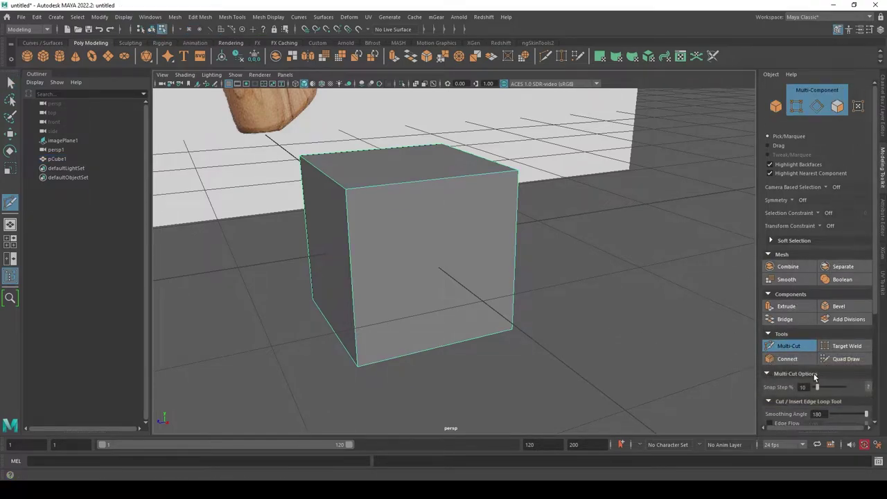
left_click_drag(588, 326, 554, 332, "alt")
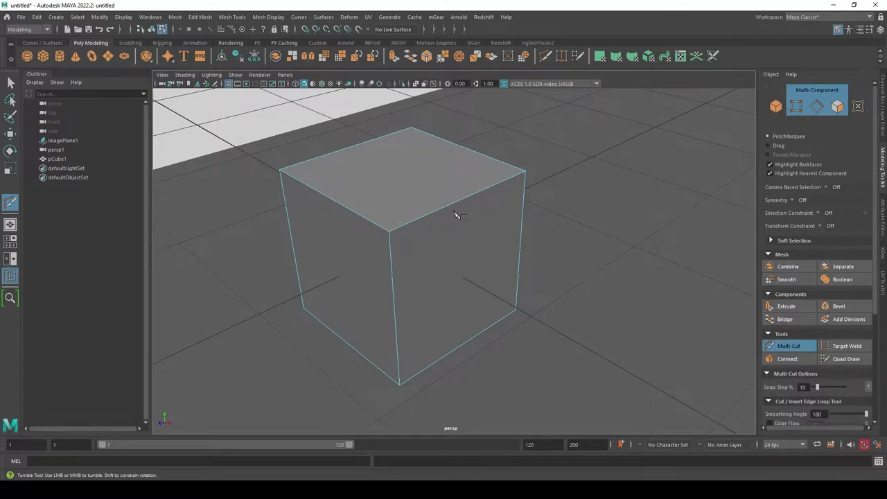
left_click_drag(455, 214, 604, 257, "alt")
left_click_drag(511, 326, 481, 340, "alt")
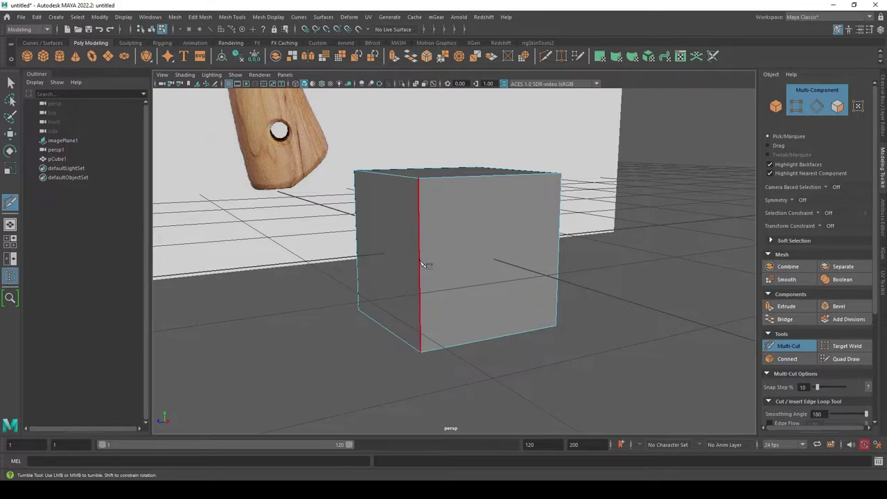
mouse_move(672, 305)
left_mouse_down("alt")
mouse_move(528, 289)
mouse_move(594, 337)
mouse_move(692, 348)
left_mouse_up("alt")
left_click(509, 270)
key("ctrl+z")
key("ctrl+z")
key("ctrl+z")
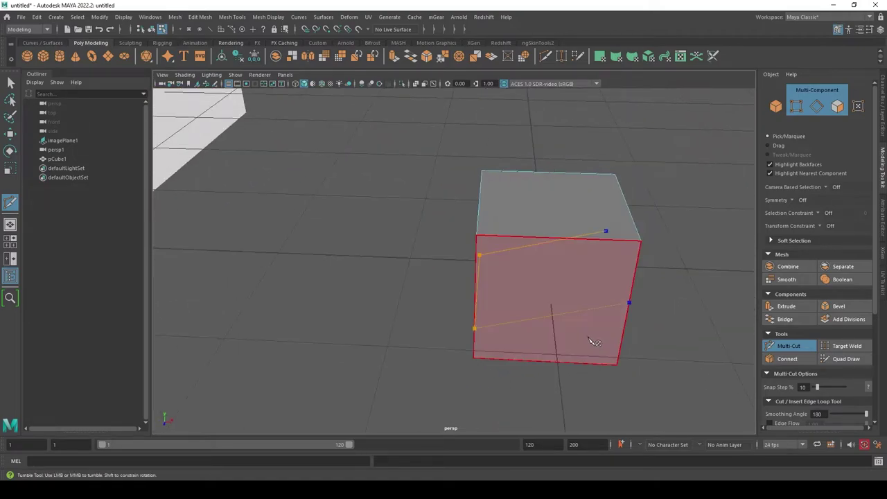
key("ctrl+z")
left_click_drag(669, 311, 521, 252, "alt")
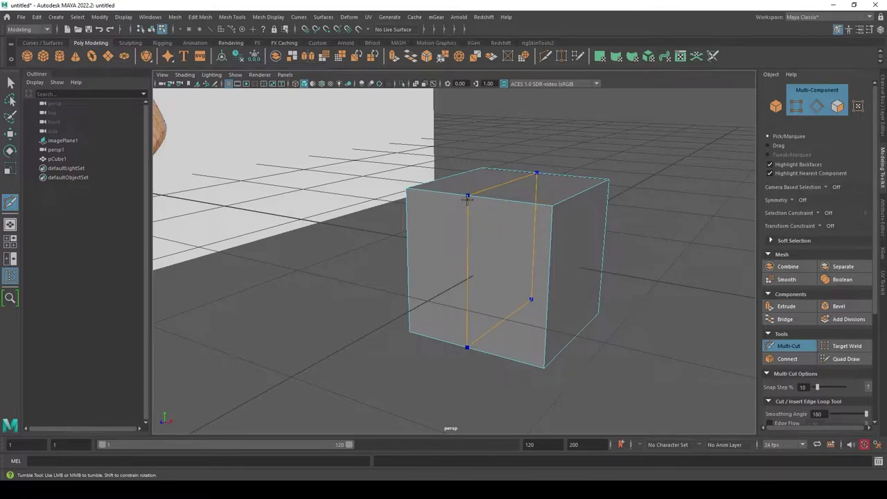
key("q")
mouse_move(646, 214)
left_mouse_down("alt")
mouse_move(613, 232)
mouse_move(514, 214)
left_mouse_up("alt")
key("F8")
left_click(617, 220)
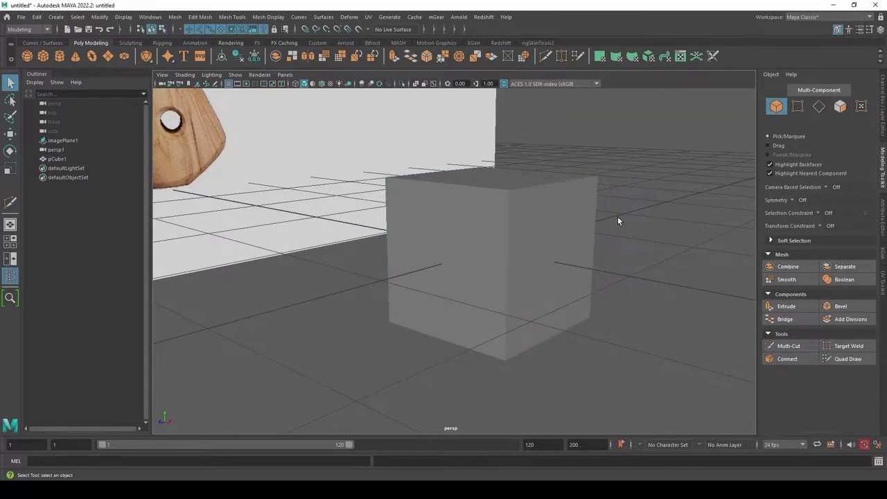
mouse_move(618, 221)
left_mouse_down("alt")
mouse_move(506, 237)
mouse_move(586, 263)
mouse_move(561, 257)
mouse_move(633, 253)
mouse_move(293, 323)
mouse_move(527, 317)
mouse_move(625, 326)
mouse_move(568, 268)
left_mouse_up("alt")
left_click(526, 242)
key("r")
key("q")
right_click_drag(500, 234, 458, 233)
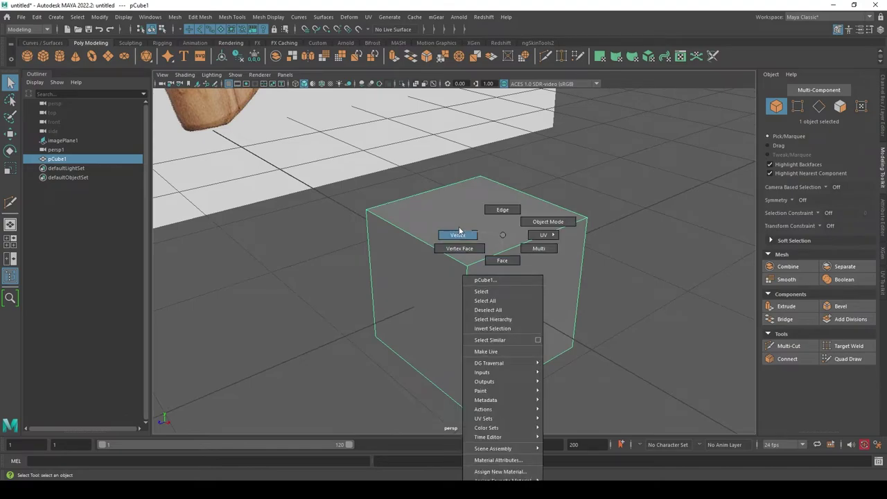
left_click_drag(457, 233, 548, 275, "alt")
right_click(552, 225)
right_click_drag(553, 225, 597, 209)
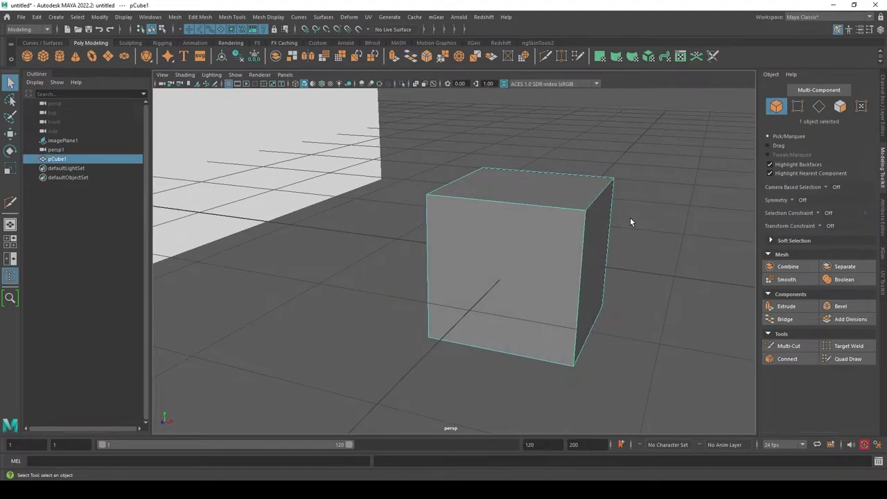
left_click_drag(630, 217, 590, 212, "alt")
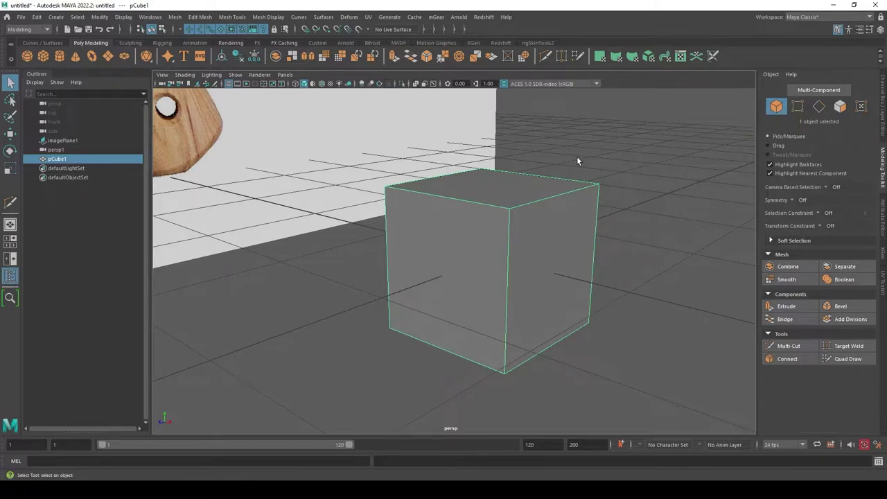
left_click(801, 104)
left_click_drag(629, 202, 632, 218, "alt")
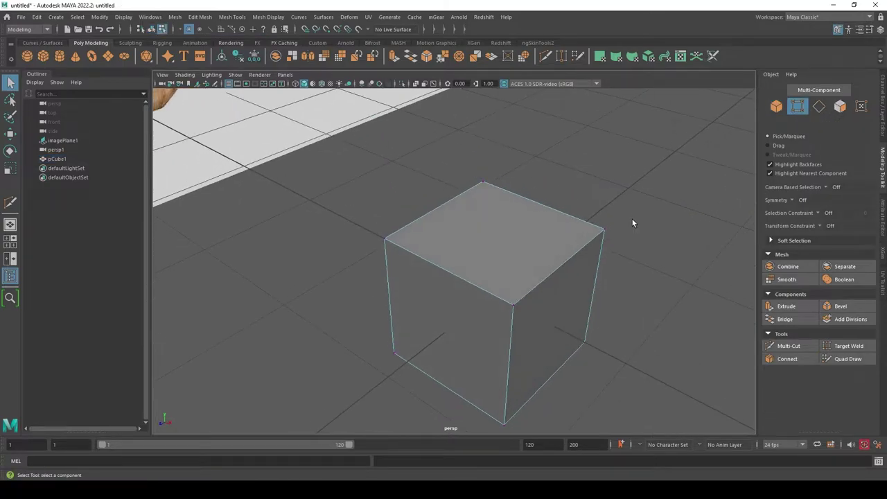
right_click_drag(632, 219, 678, 267, "alt")
left_click_drag(678, 267, 563, 122, "alt")
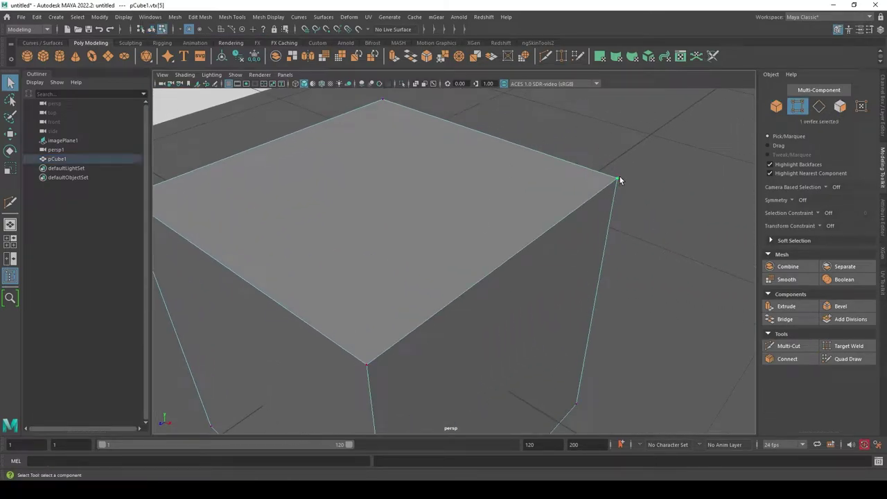
scroll(624, 208, "down", 5)
left_click_drag(645, 280, 572, 241, "alt")
left_click(431, 200)
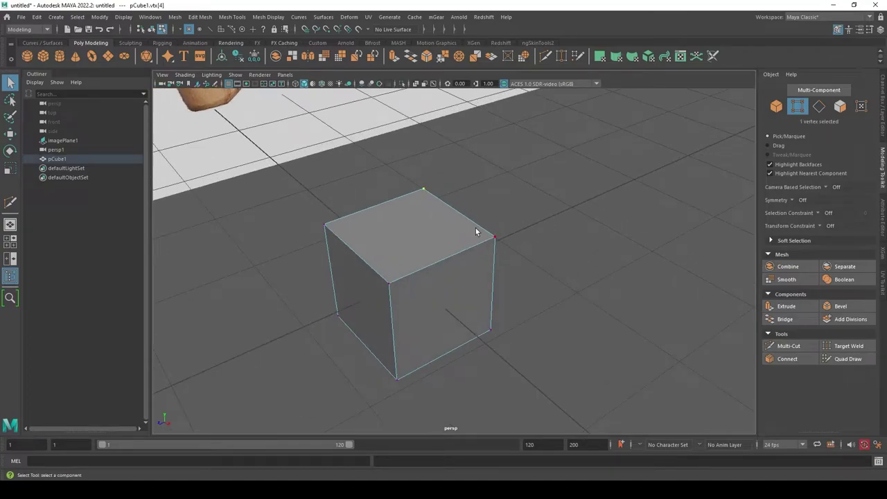
key("w")
mouse_move(423, 165)
left_mouse_down()
mouse_move(422, 121)
mouse_move(416, 166)
mouse_move(374, 154)
mouse_move(398, 199)
left_mouse_up()
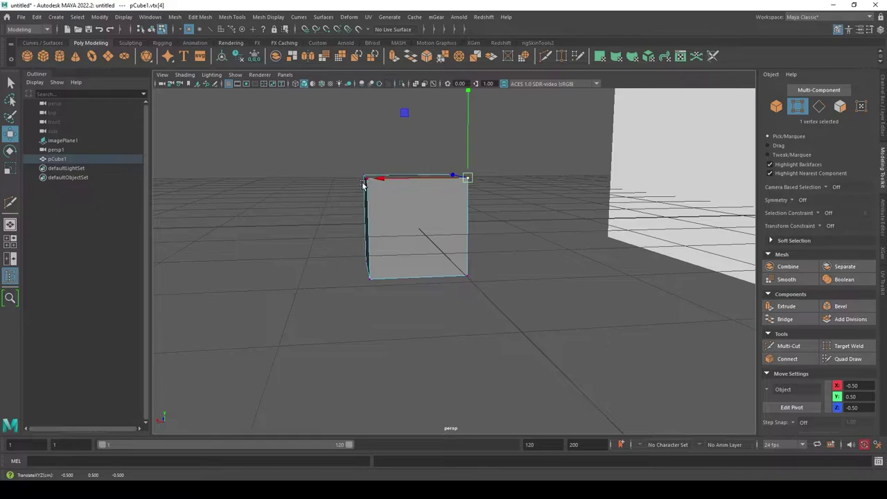
left_click(366, 183)
mouse_move(369, 160)
left_mouse_down()
mouse_move(386, 227)
mouse_move(471, 261)
left_mouse_up()
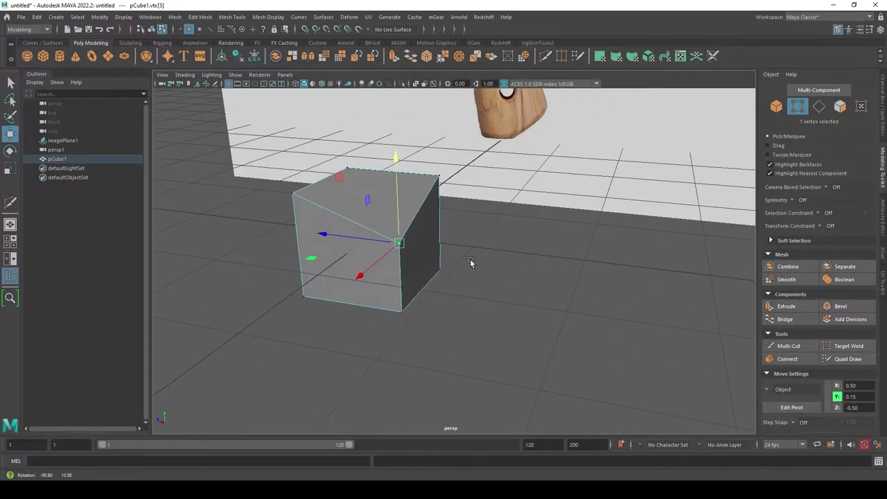
left_click(818, 105)
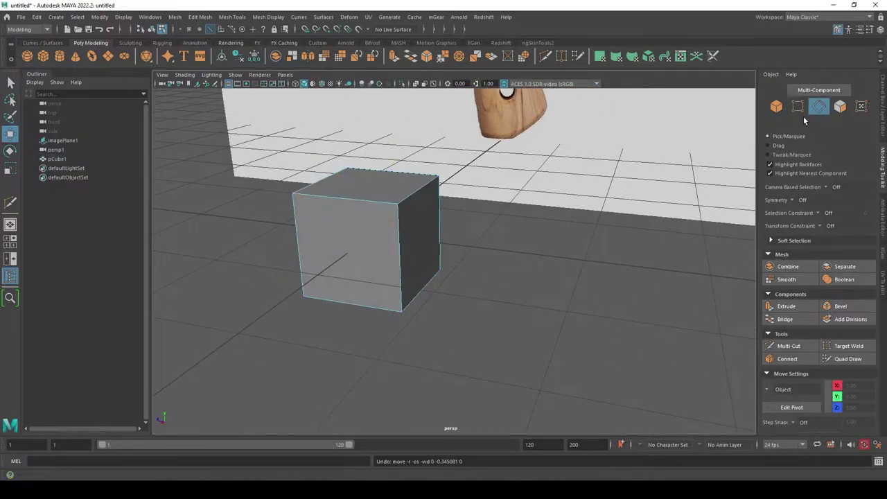
mouse_move(416, 235)
left_mouse_down("alt")
mouse_move(492, 237)
mouse_move(460, 243)
mouse_move(581, 300)
left_mouse_up("alt")
left_click(473, 217)
left_click_drag(553, 238, 545, 261)
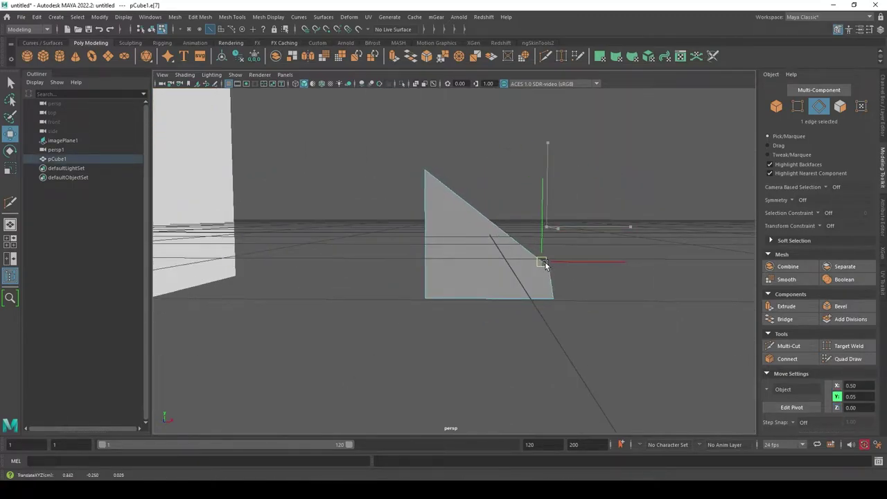
key("ctrl+z")
key("ctrl+z")
key("F11")
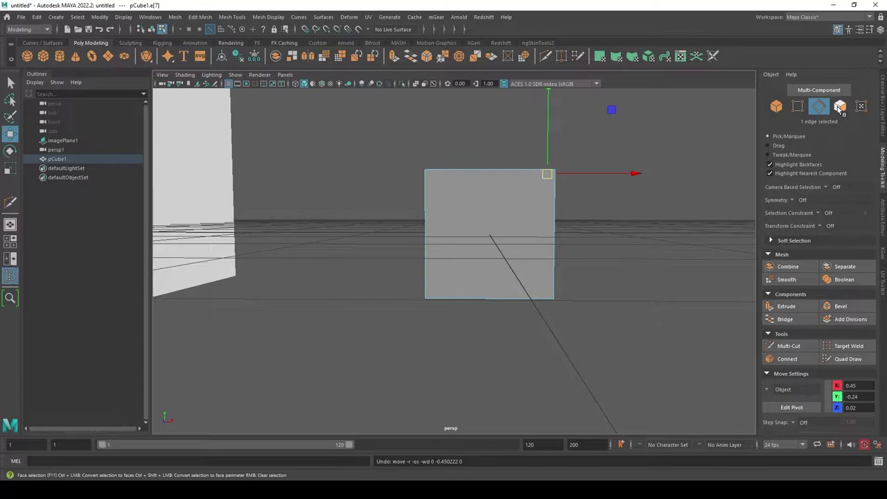
mouse_move(590, 272)
left_mouse_down("alt")
mouse_move(485, 249)
mouse_move(526, 277)
mouse_move(628, 312)
left_mouse_up("alt")
left_click(452, 239)
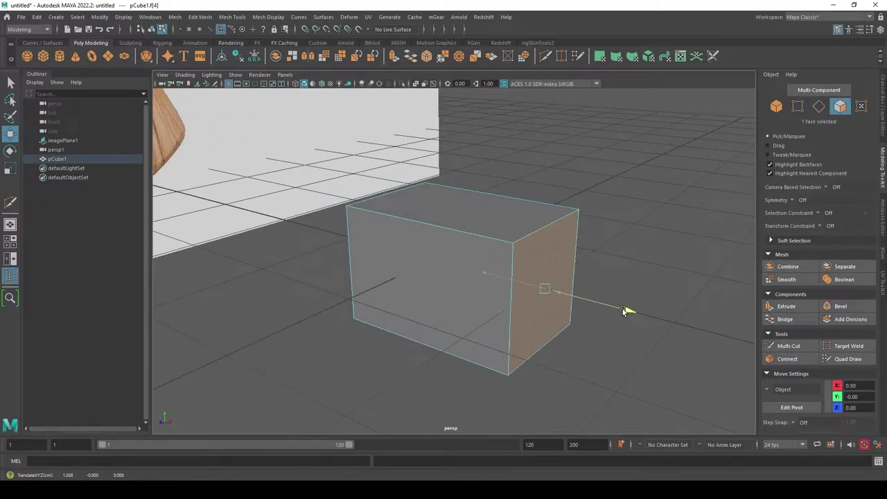
key("ctrl+z")
left_click(461, 210)
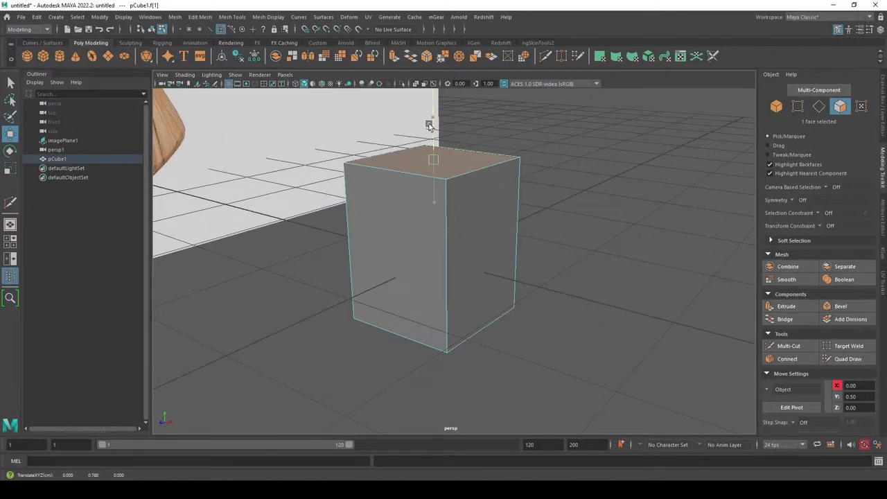
key("r")
mouse_move(430, 202)
left_mouse_down()
mouse_move(481, 195)
mouse_move(463, 242)
left_mouse_up()
key("ctrl+z")
key("e")
left_click_drag(374, 229, 415, 215)
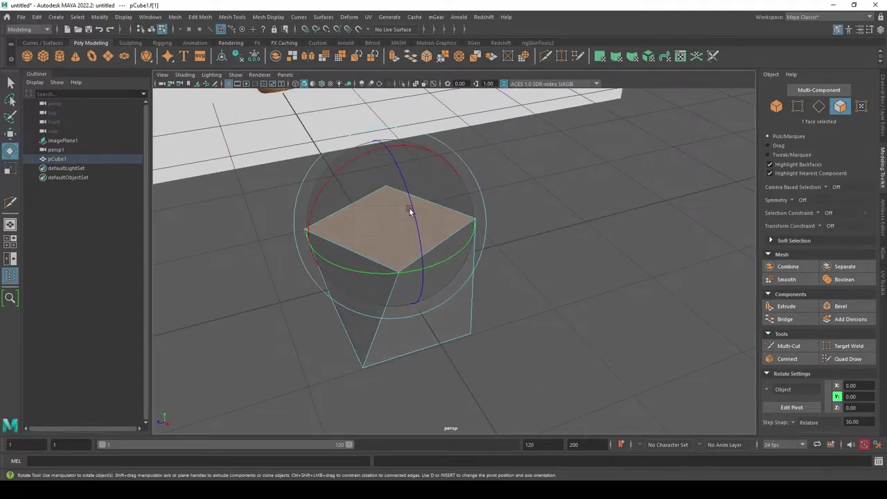
key("ctrl+z")
key("q")
left_click_drag(508, 264, 556, 249, "alt")
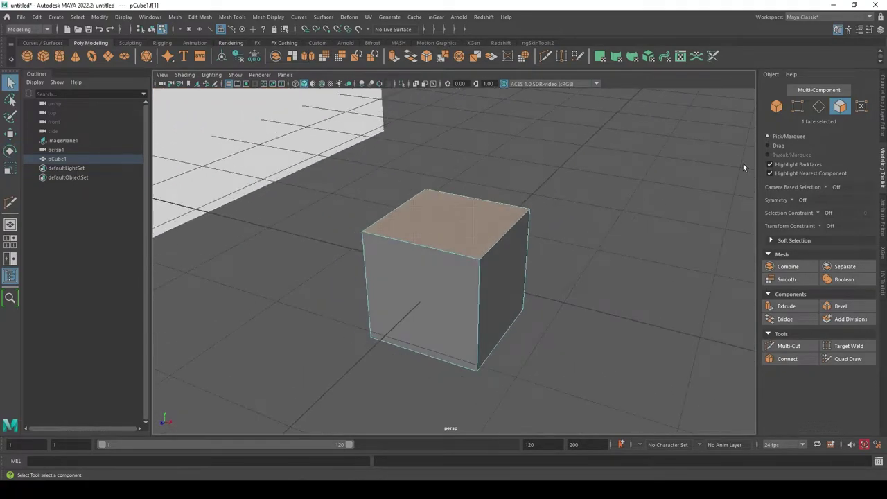
left_click(774, 106)
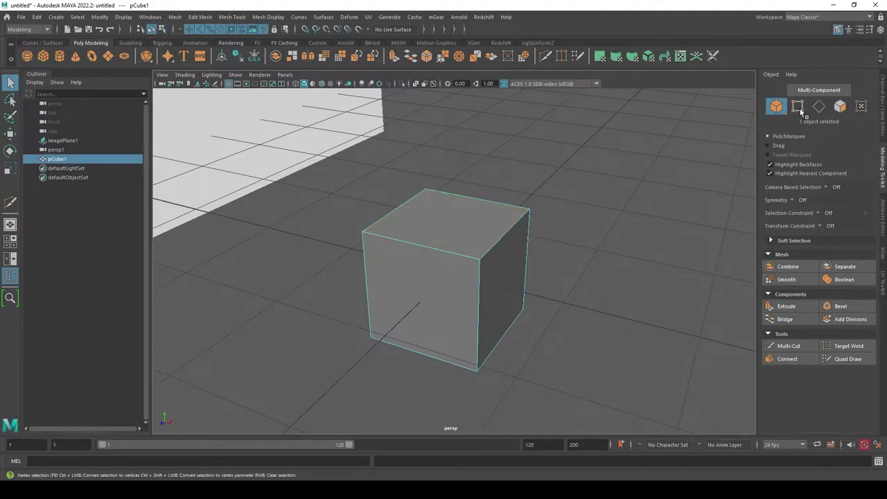
Enter vertex mode, select four of the cube's corner vertices, then return to Object mode.
left_click_drag(589, 221, 537, 232, "alt")
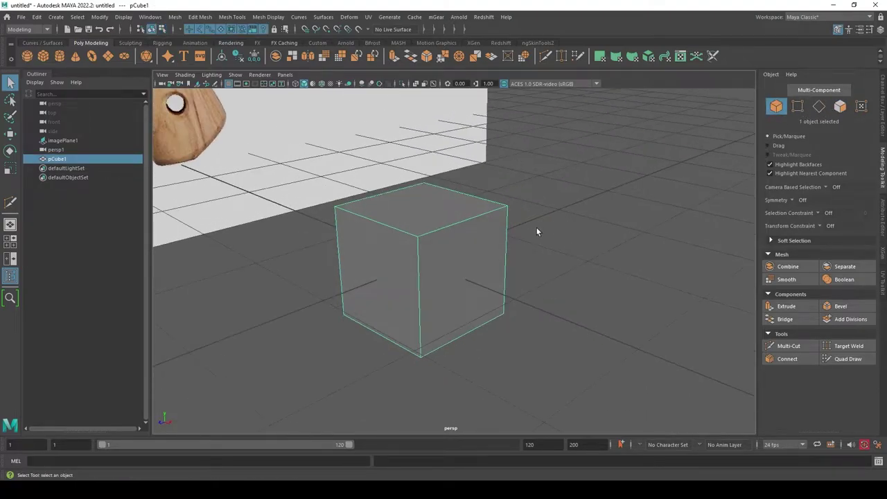
right_click(431, 238)
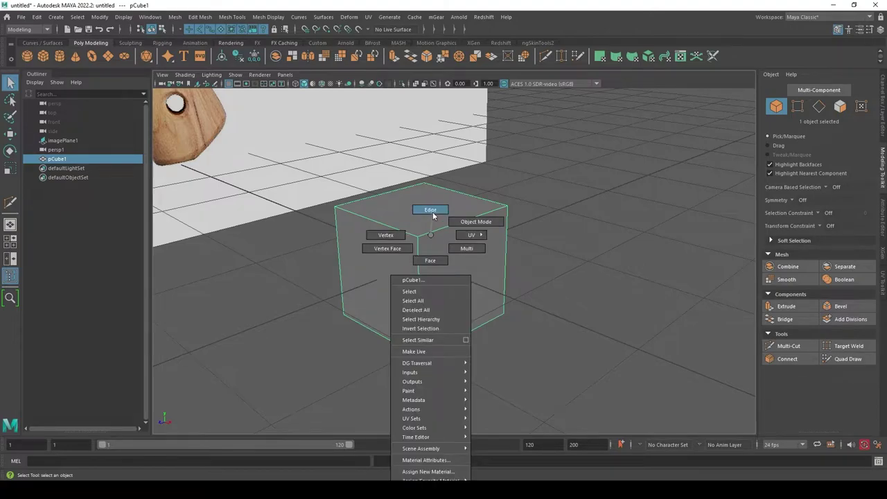
left_click(386, 237)
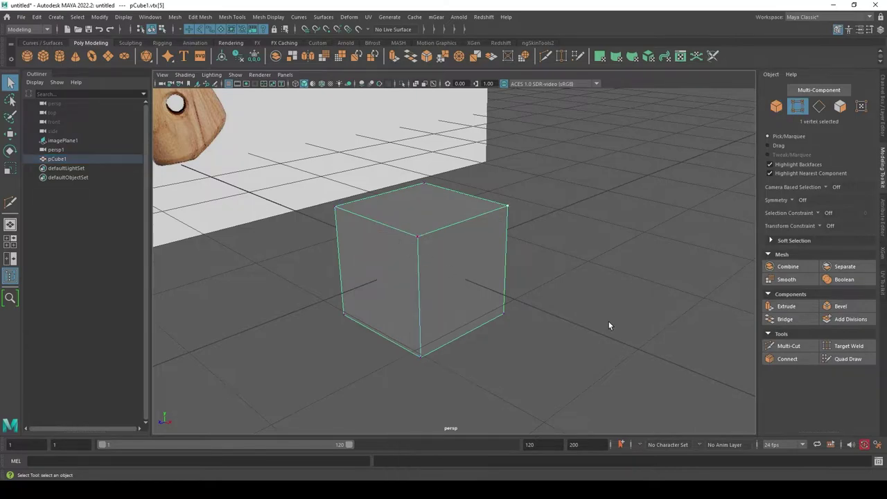
mouse_move(608, 321)
left_mouse_down("alt")
mouse_move(567, 340)
mouse_move(580, 279)
mouse_move(575, 334)
mouse_move(500, 310)
mouse_move(544, 300)
left_mouse_up("alt")
key("F8")
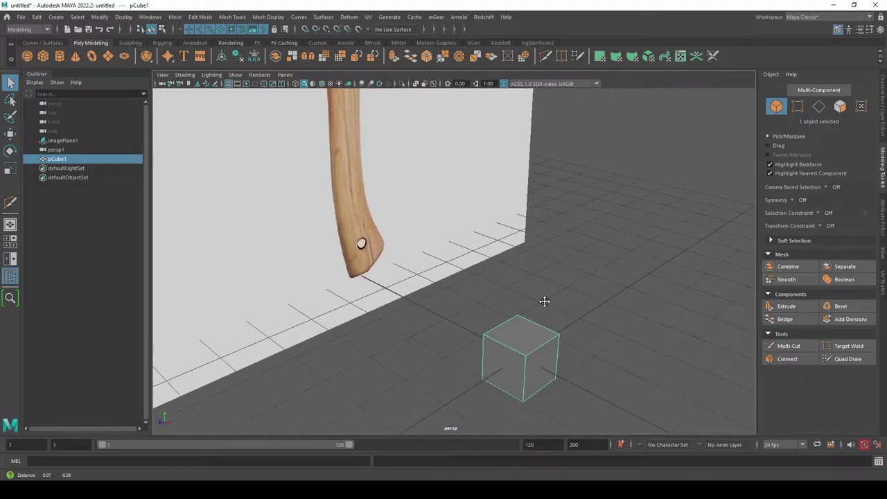
right_click_drag(511, 238, 460, 237)
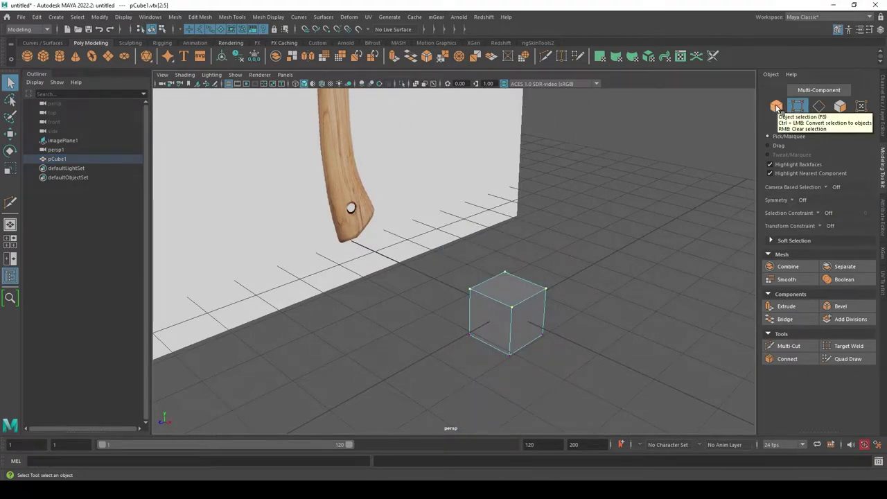
left_click(776, 106)
Switch the viewport to the side view and zoom in on the cube.
left_click_drag(596, 263, 544, 245, "alt")
mouse_move(495, 235)
right_mouse_down()
mouse_move(504, 240)
mouse_move(534, 220)
mouse_move(536, 235)
right_mouse_up()
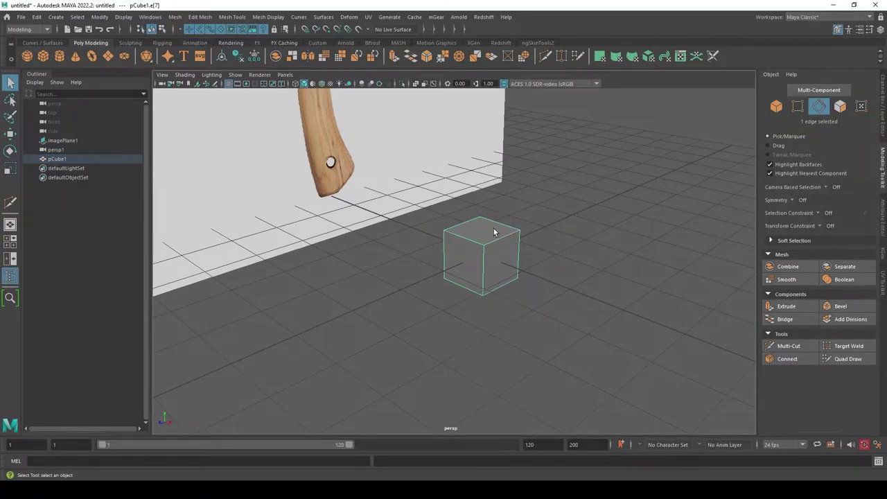
key("space")
left_click_drag(495, 232, 579, 192)
scroll(476, 301, "up", 3)
In Object mode, move the cube up onto the axe handle's bottom end.
scroll(390, 311, "up", 3)
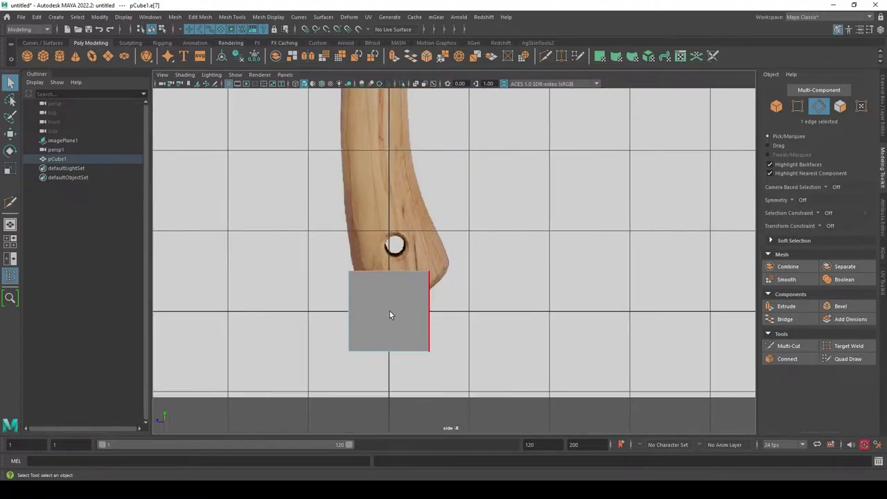
right_click_drag(392, 239, 391, 314)
left_click(346, 232)
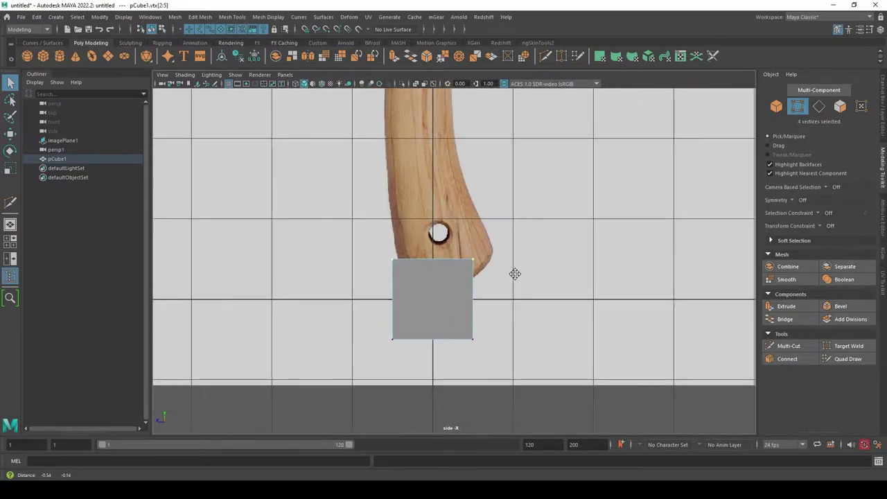
scroll(515, 273, "down", 3)
scroll(511, 263, "up", 3)
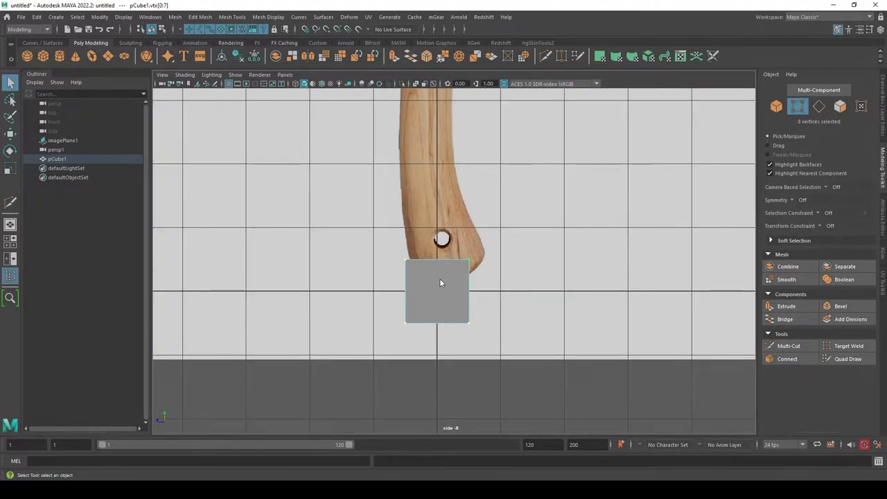
right_click_drag(440, 280, 504, 205)
key("w")
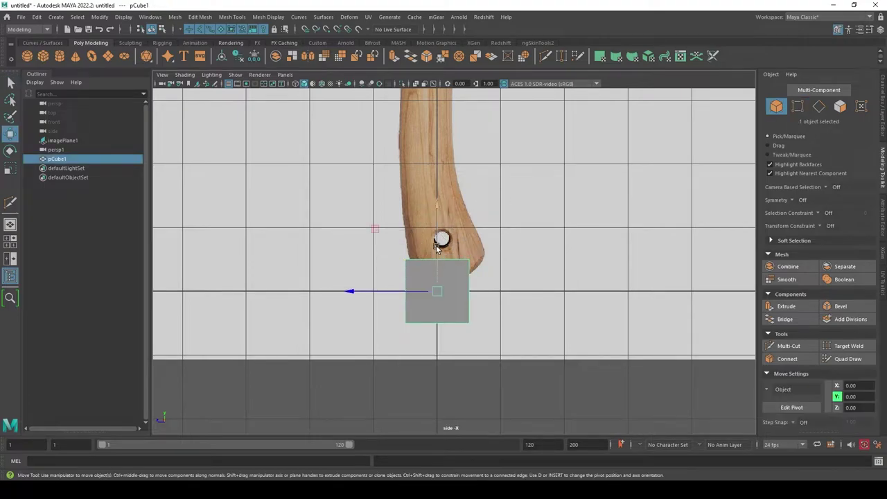
left_click_drag(437, 244, 448, 206)
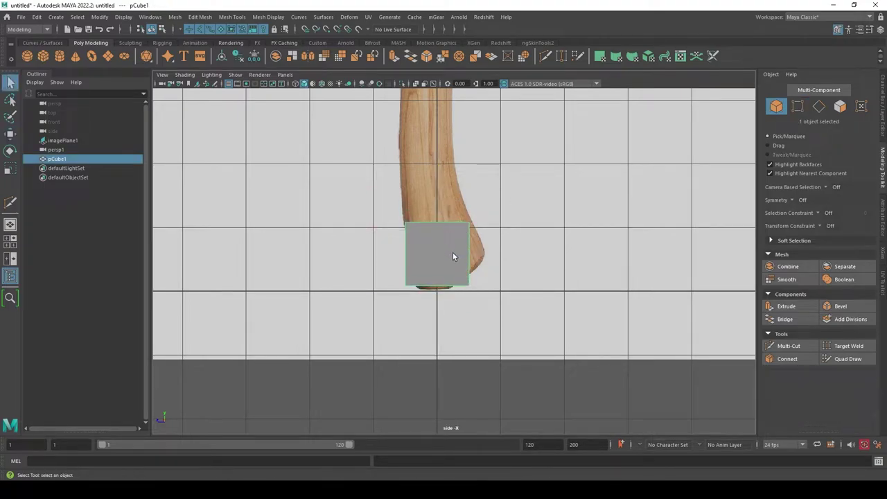
Switch the cube to vertex mode and reselect the reference image plane.
right_click_drag(453, 253, 406, 233)
key("q")
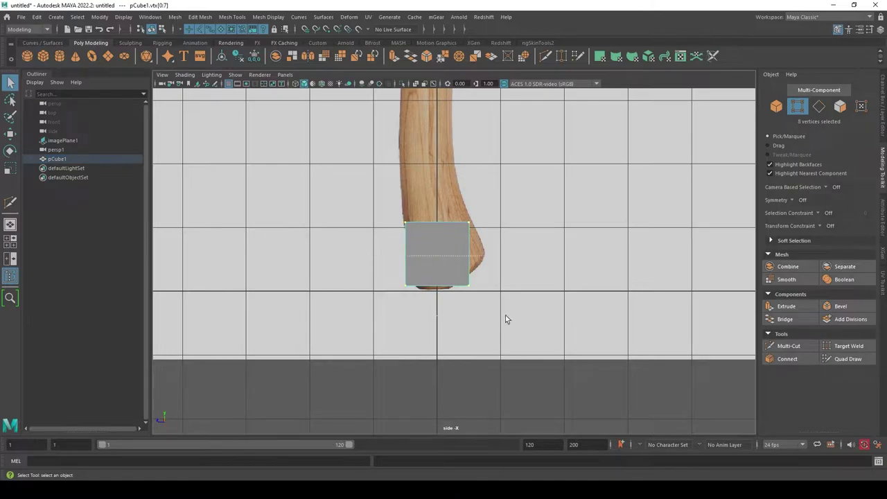
left_click(585, 179)
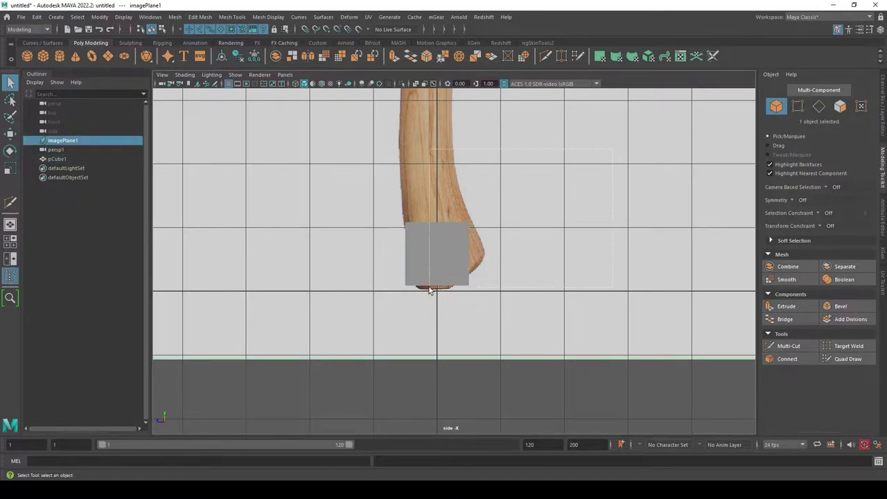
left_click(430, 290)
right_click(609, 167)
left_click(508, 209)
key("space")
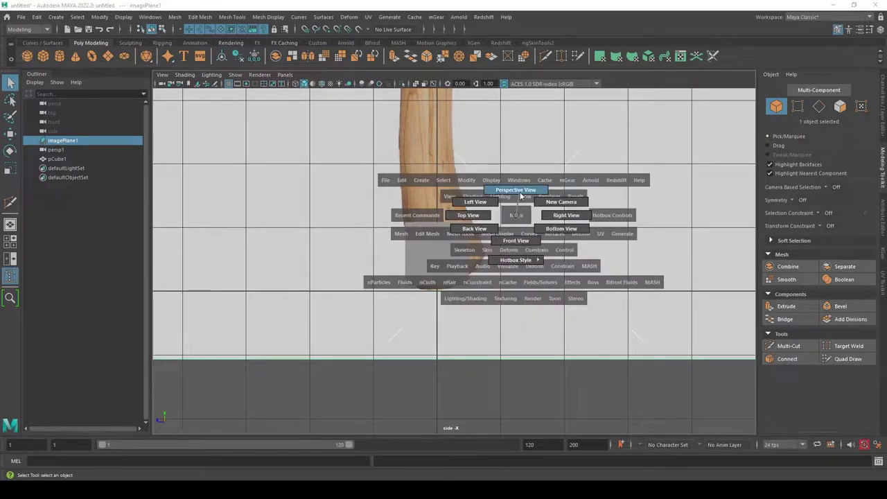
In perspective, lower imagePlaneShape1's Color Gain to dim the axe picture to grey.
left_click(518, 199)
left_click_drag(517, 213, 525, 327, "alt")
scroll(504, 303, "down", 5)
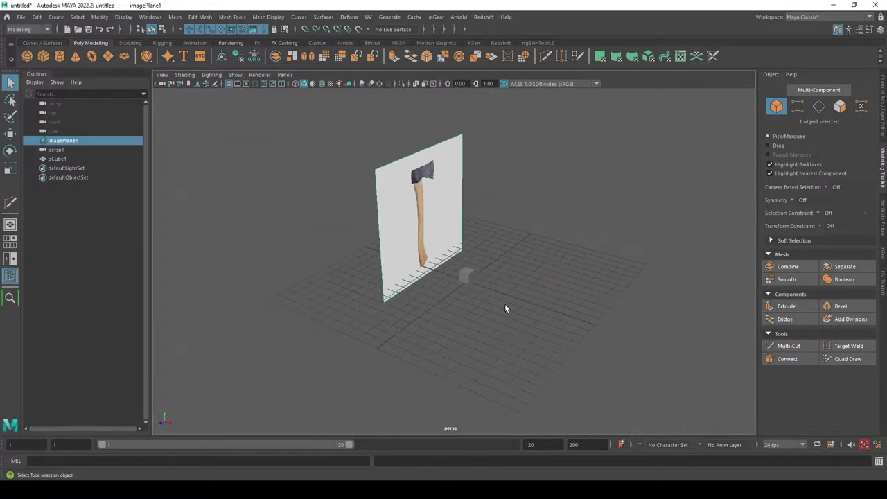
scroll(479, 289, "up", 4)
mouse_move(478, 290)
left_mouse_down("alt")
mouse_move(480, 183)
mouse_move(604, 374)
mouse_move(581, 326)
mouse_move(563, 340)
mouse_move(501, 329)
left_mouse_up("alt")
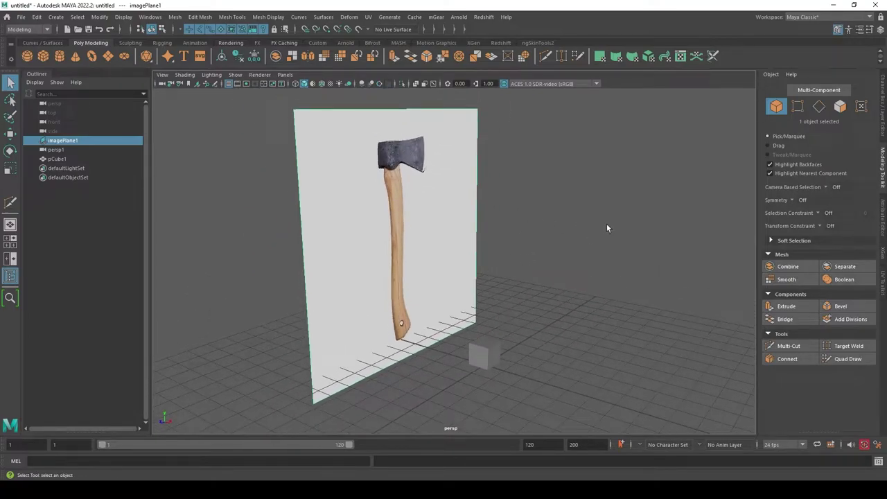
left_click(883, 231)
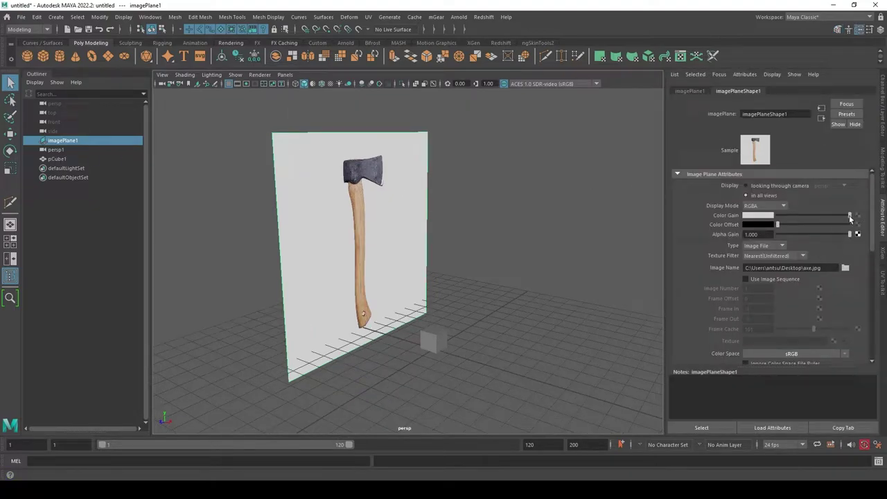
left_click_drag(850, 216, 824, 215)
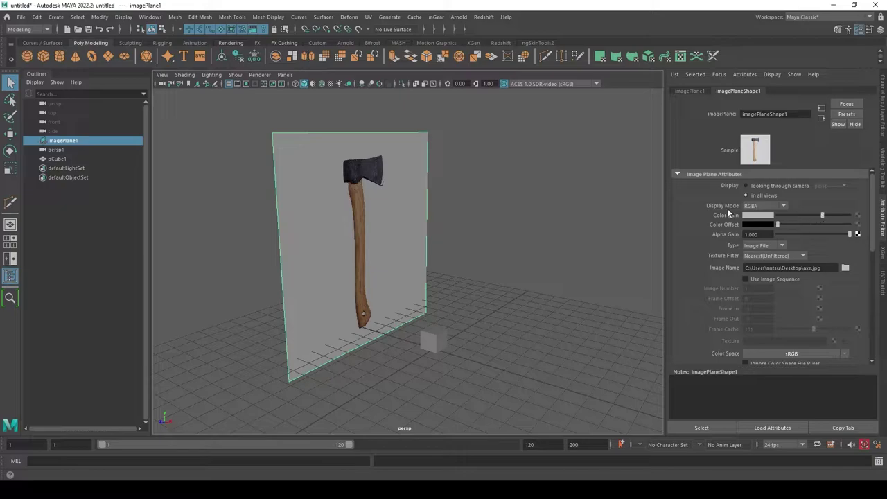
Turn the view to face the image plane and return to the orthographic side view.
left_click_drag(620, 221, 423, 211, "alt")
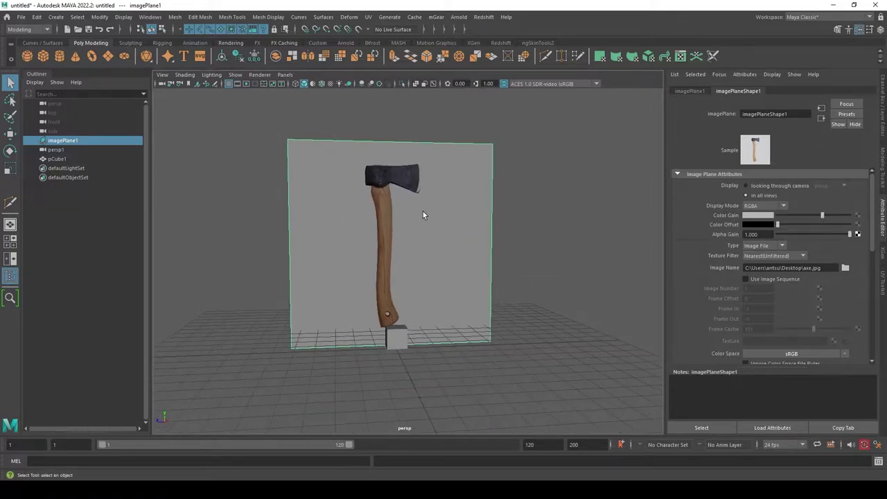
key("space")
left_click_drag(523, 209, 547, 206)
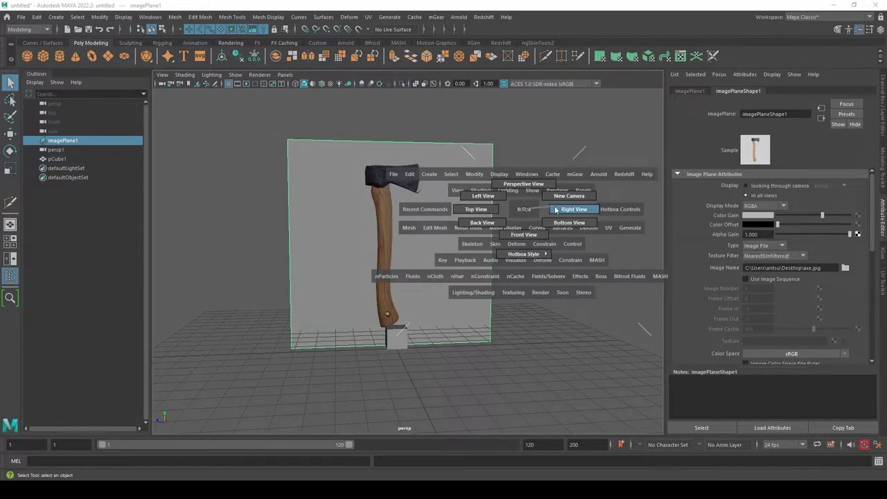
Select the cube's bottom vertices in vertex mode.
left_click(388, 251)
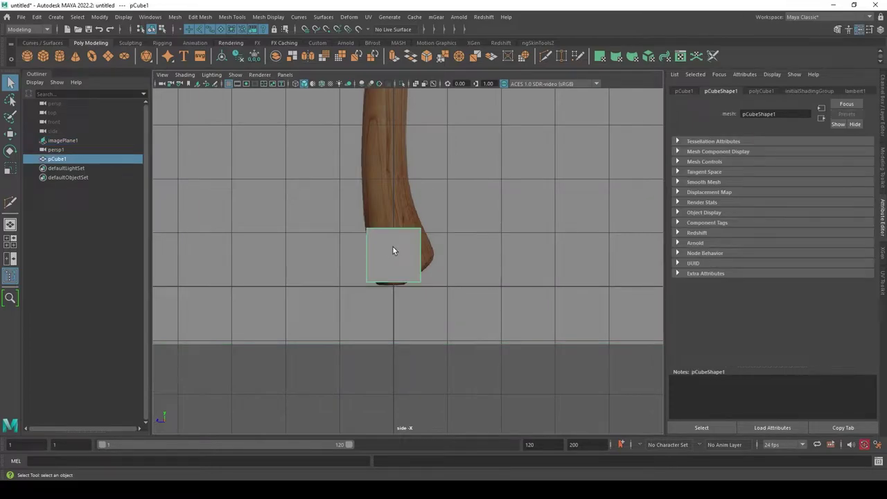
right_click_drag(404, 250, 358, 234)
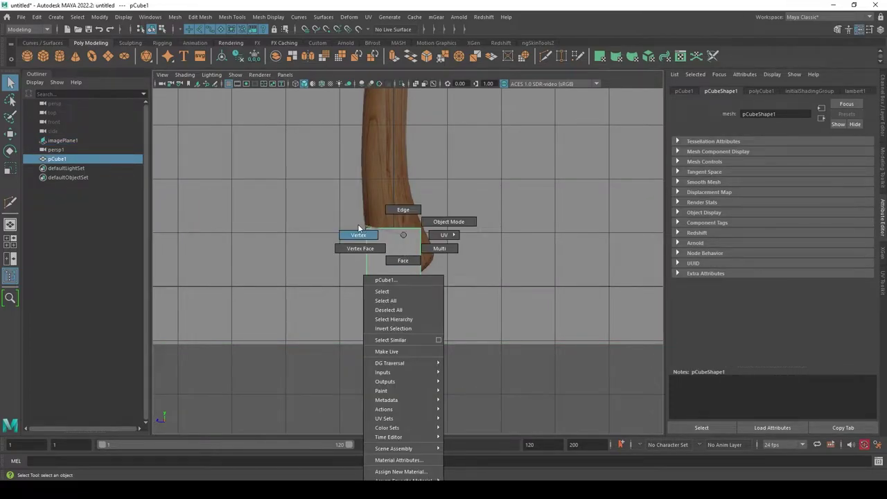
left_click_drag(300, 255, 469, 301)
key("w")
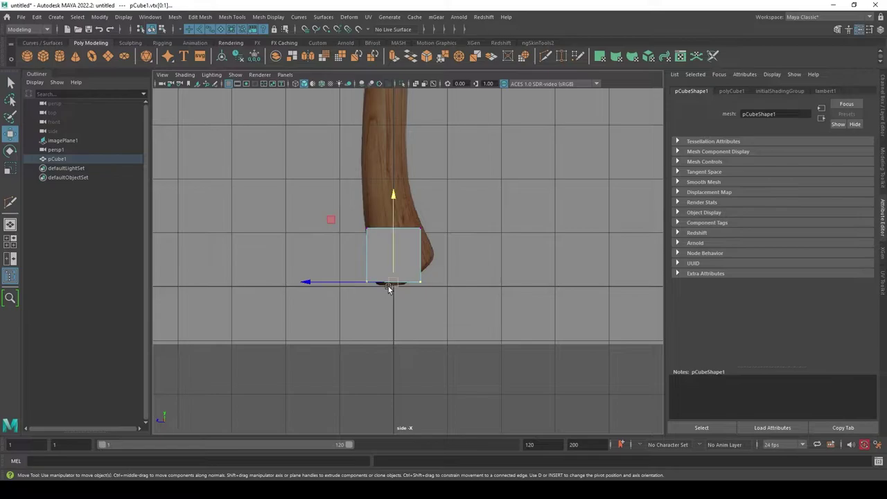
key("q")
left_click_drag(323, 263, 494, 299)
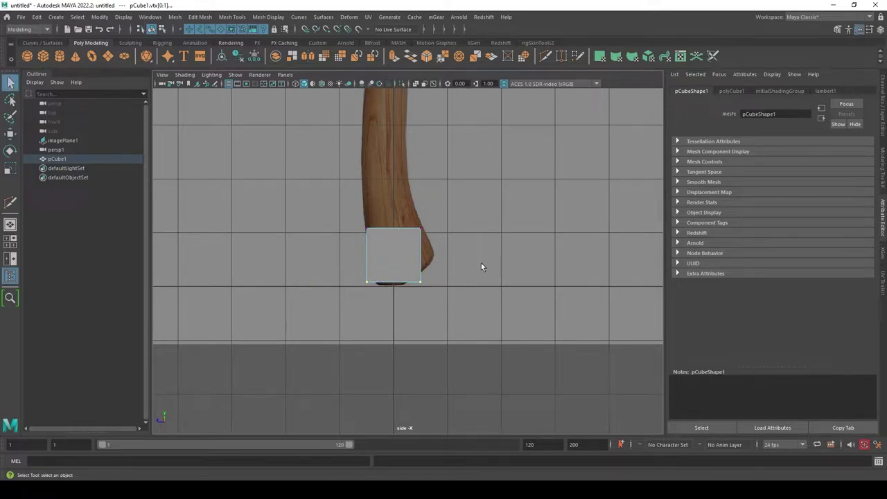
Check the cube's bottom face in perspective, then return to and frame the side view.
key("space")
mouse_move(505, 325)
left_mouse_down()
mouse_move(506, 295)
mouse_move(507, 315)
left_mouse_up()
scroll(507, 314, "up", 5)
left_click_drag(494, 173, 483, 199, "alt")
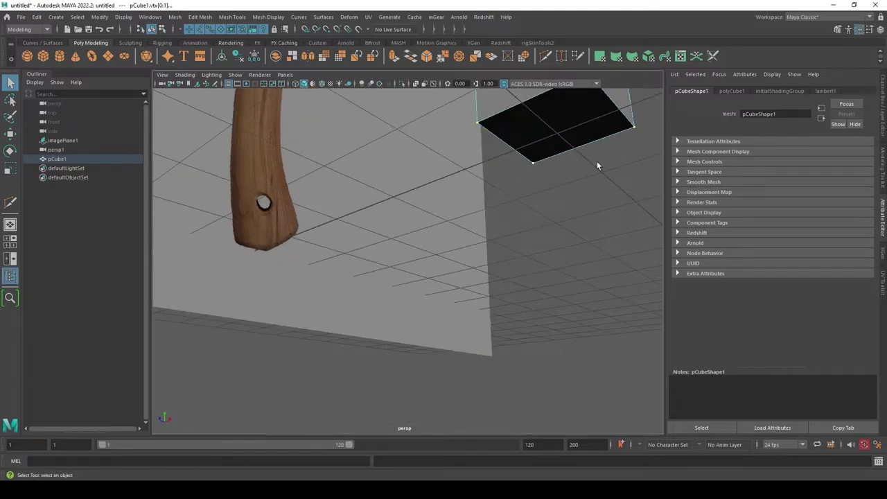
key("space")
left_click_drag(592, 163, 537, 167)
key("space")
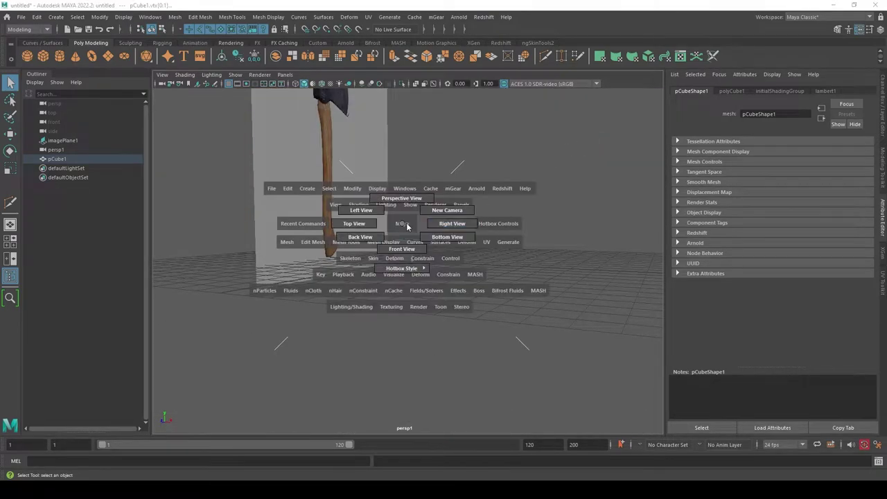
left_click_drag(400, 226, 457, 229)
middle_click_drag(456, 230, 492, 231, "alt")
scroll(492, 231, "up", 2)
Move the bottom vertices to slant the lower face along the handle's end.
left_click(465, 244)
left_click(459, 212)
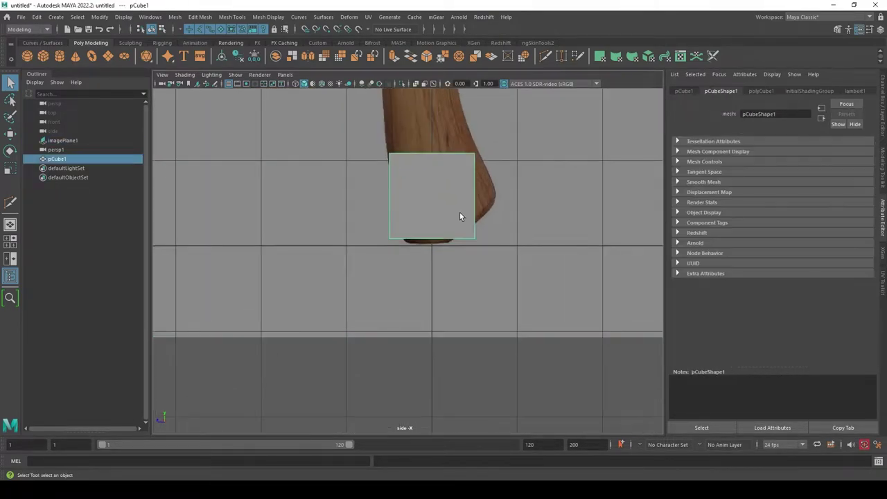
right_click_drag(457, 208, 409, 194)
left_click_drag(464, 229, 478, 258)
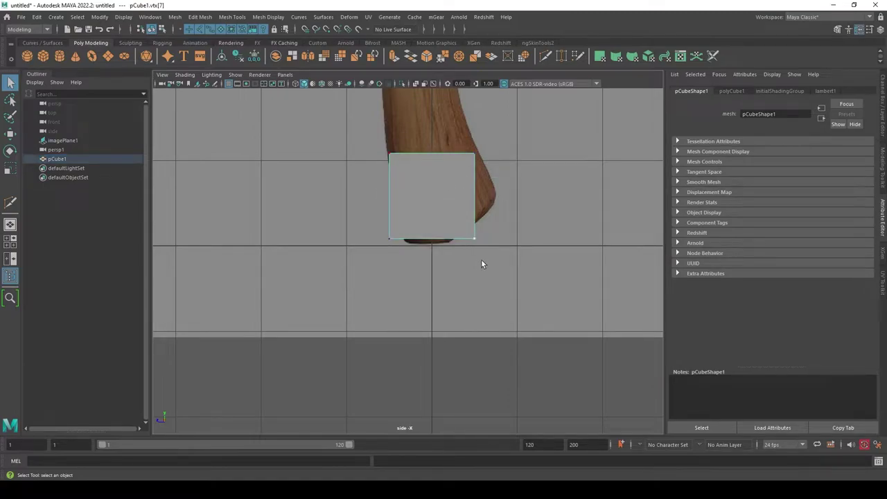
key("w")
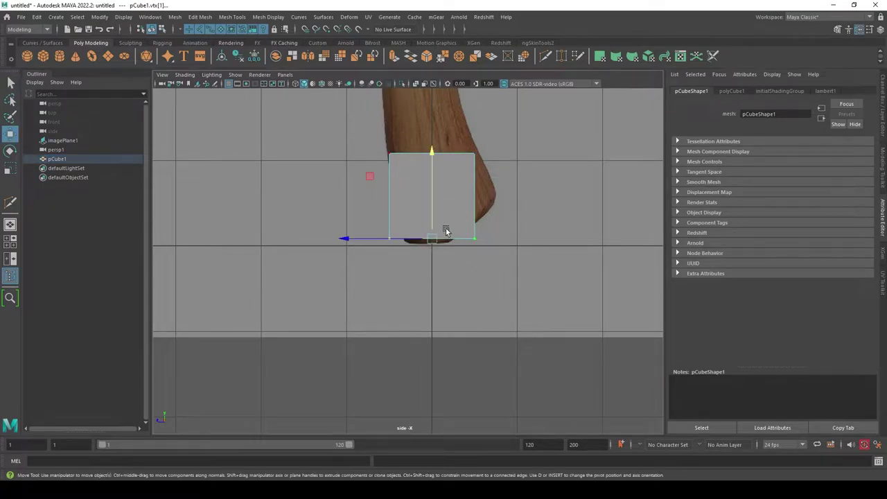
left_click_drag(445, 233, 446, 200)
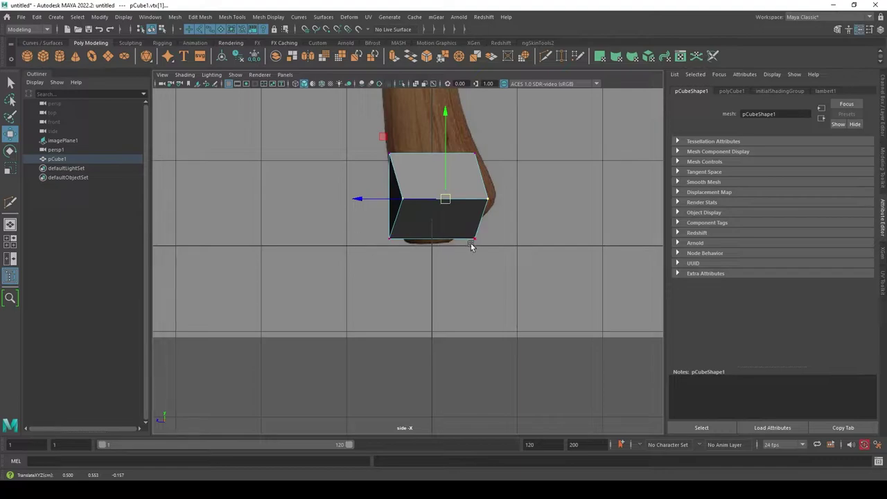
key("ctrl+z")
mouse_move(429, 238)
left_mouse_down()
mouse_move(430, 190)
mouse_move(448, 238)
left_mouse_up()
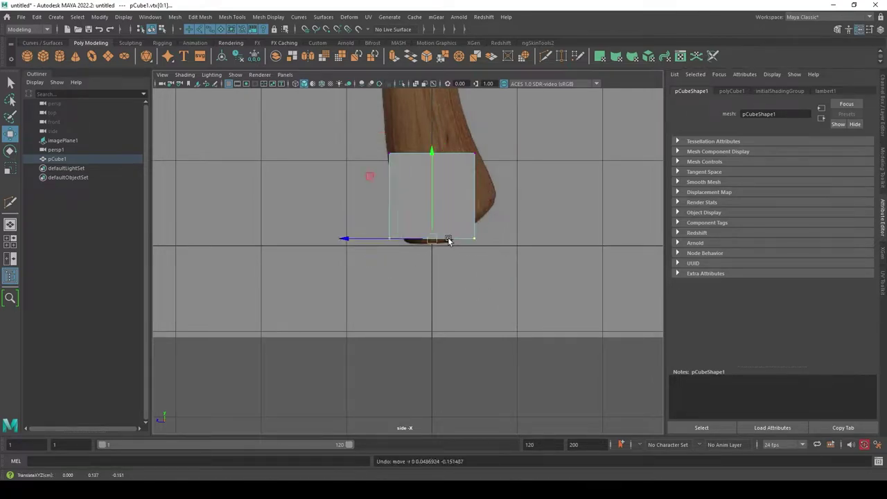
left_click_drag(497, 278, 391, 226)
left_click_drag(495, 273, 381, 229)
left_click_drag(431, 239, 447, 242)
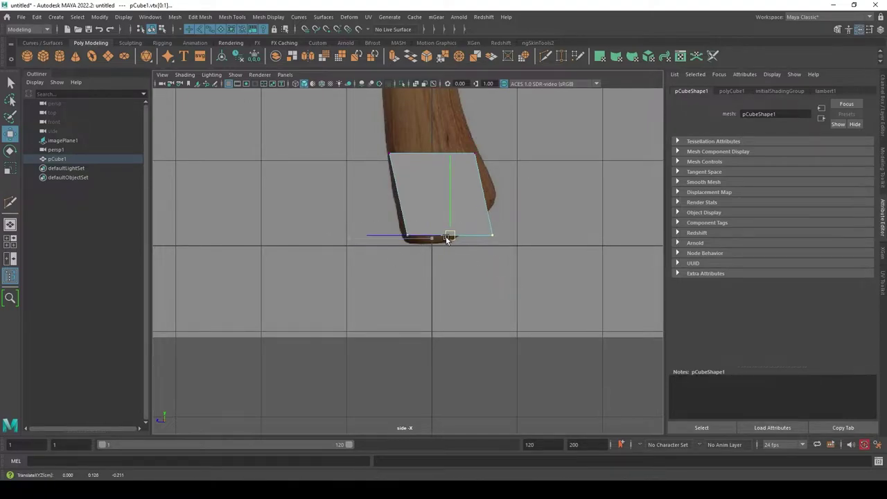
mouse_move(506, 229)
left_mouse_down()
mouse_move(461, 263)
mouse_move(495, 228)
mouse_move(503, 188)
left_mouse_up()
Pull the top-left and top-right corners onto the handle's edges.
key("q")
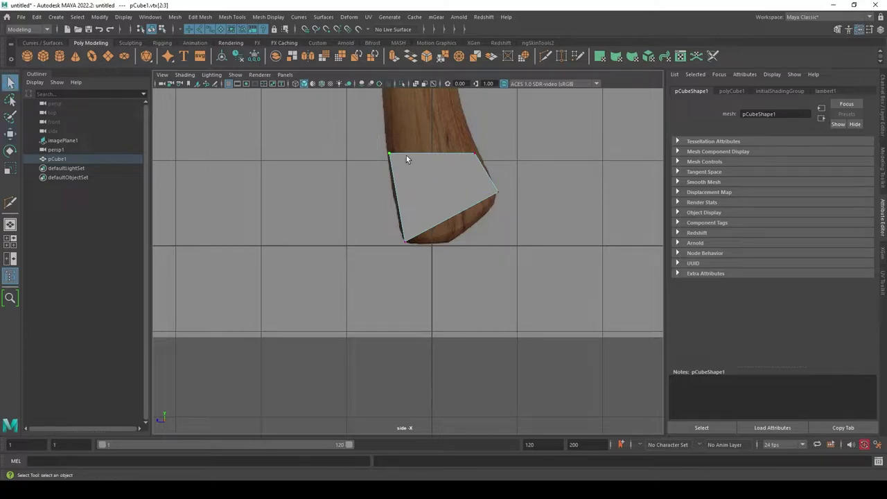
key("w")
left_click_drag(389, 154, 380, 118)
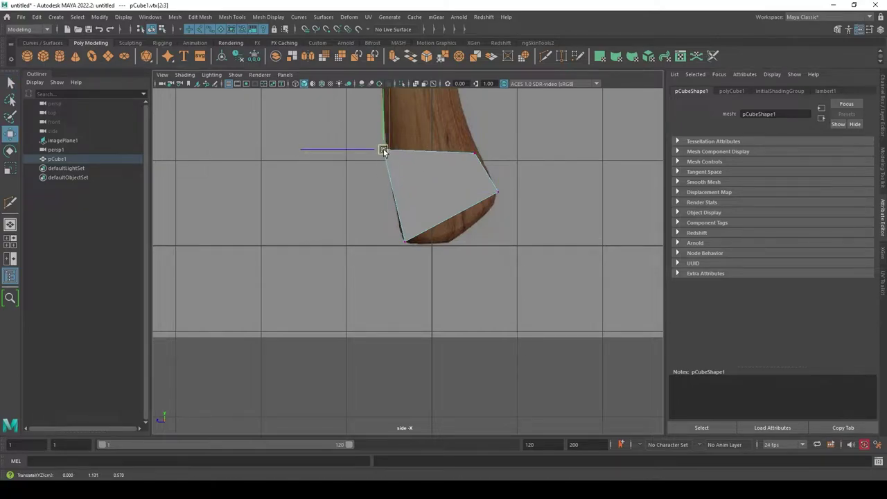
left_click(464, 151)
left_click_drag(464, 148, 476, 138)
key("q")
Recentre the reshaped mesh in the side view and return the cube to Object mode with Modeling Toolkit shown.
middle_click_drag(529, 217, 457, 334, "alt")
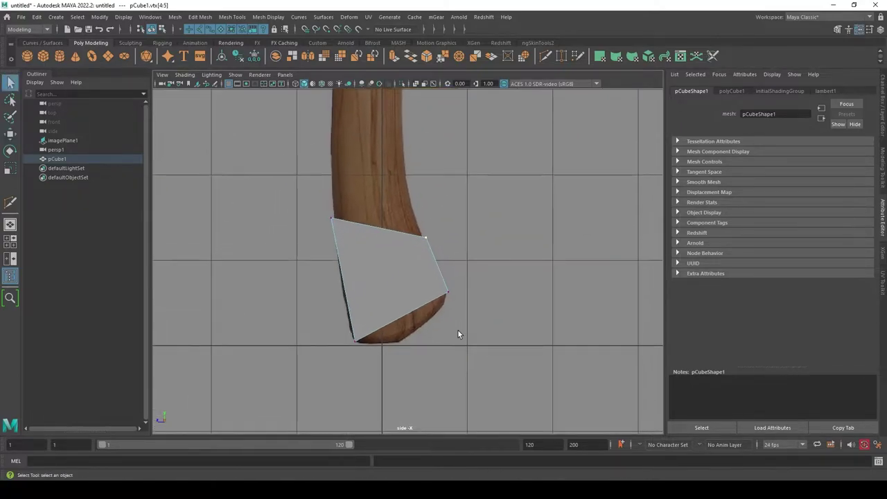
scroll(457, 334, "down", 5)
scroll(465, 312, "up", 4)
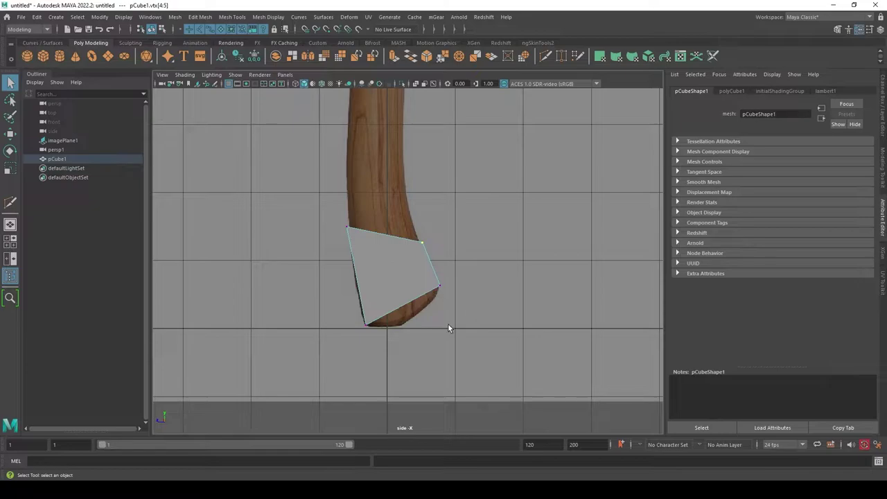
middle_click_drag(448, 325, 446, 267, "alt")
key("F8")
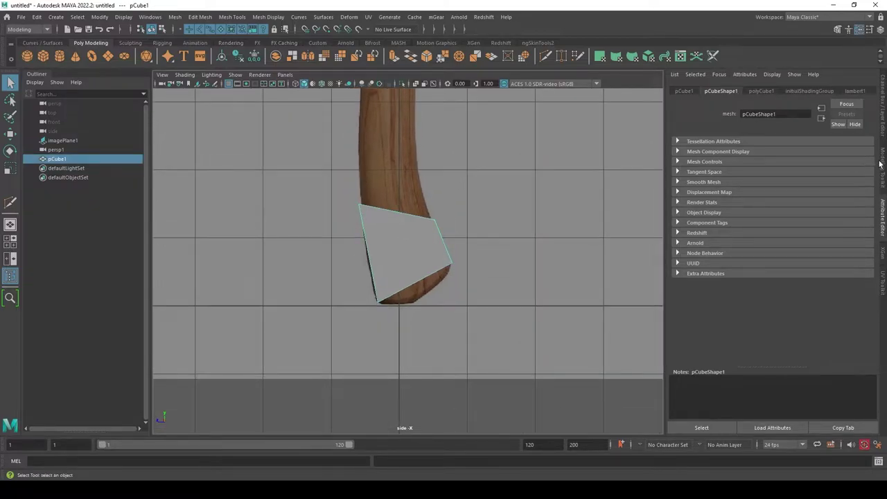
left_click(880, 164)
middle_click_drag(514, 333, 499, 312, "alt")
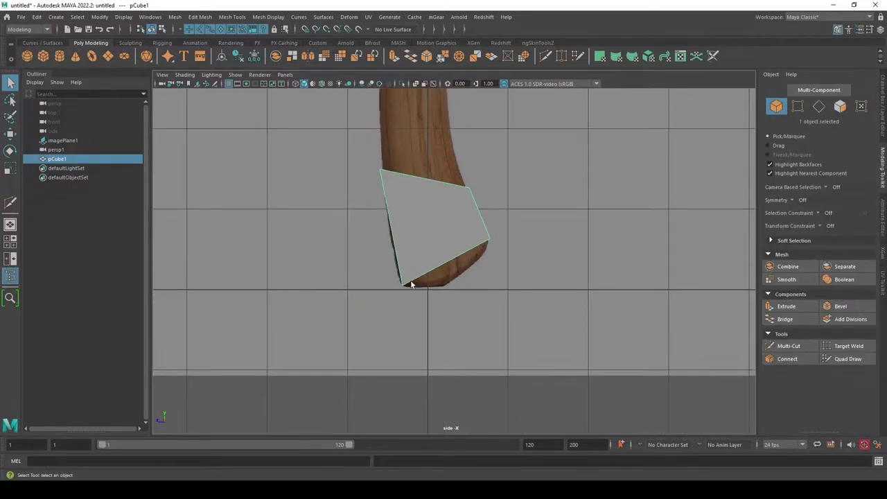
Use Multi-Cut to run a vertical edge from the lower block's top edge to its bottom edge.
left_click(784, 346)
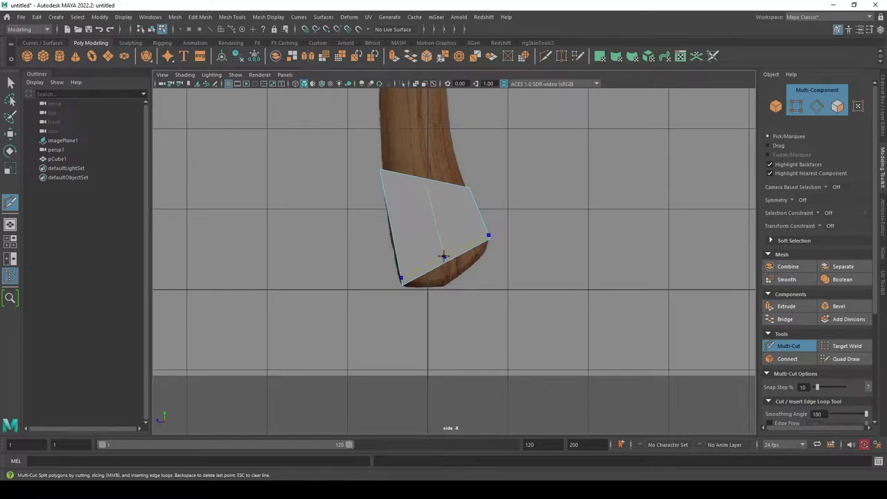
key("ctrl+z")
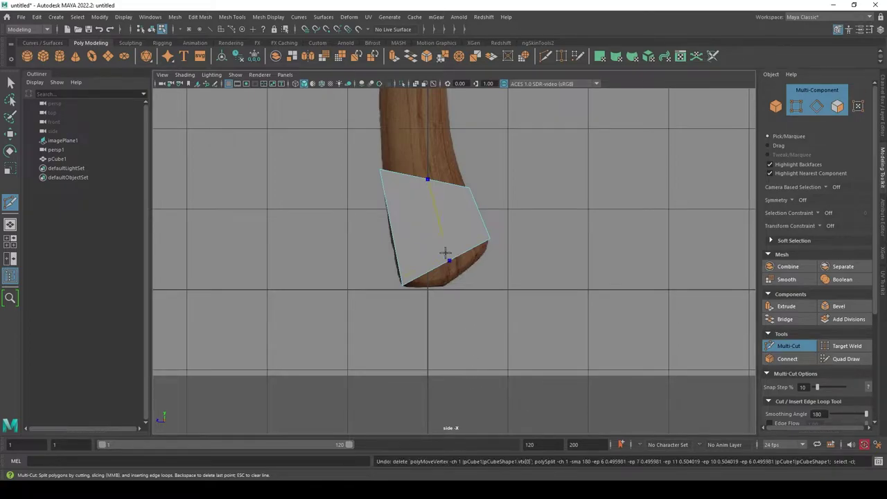
key("Escape")
left_click(447, 260)
key("ctrl+z")
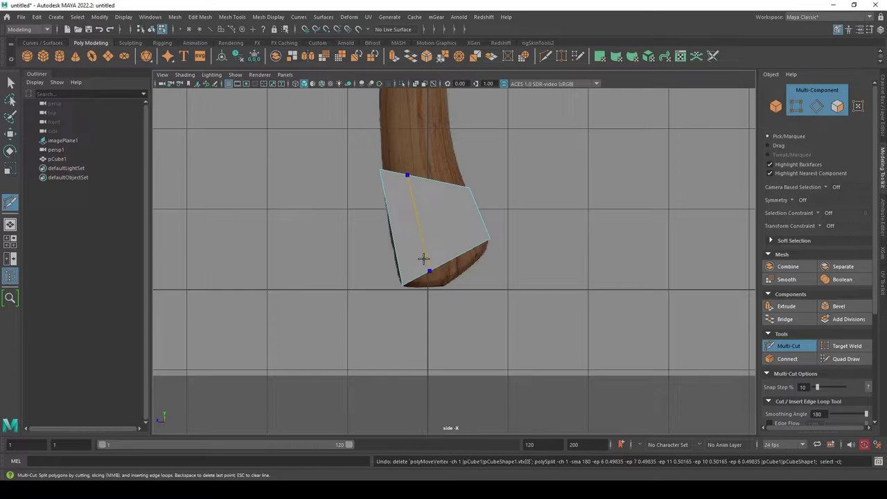
key("ctrl+z")
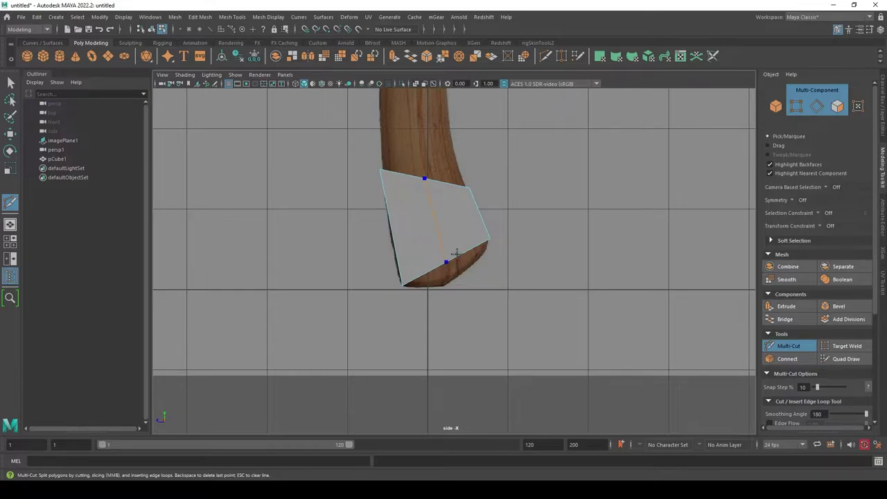
Snap the vertical cut's lower vertex onto the block's bottom edge.
right_click_drag(458, 216, 407, 206)
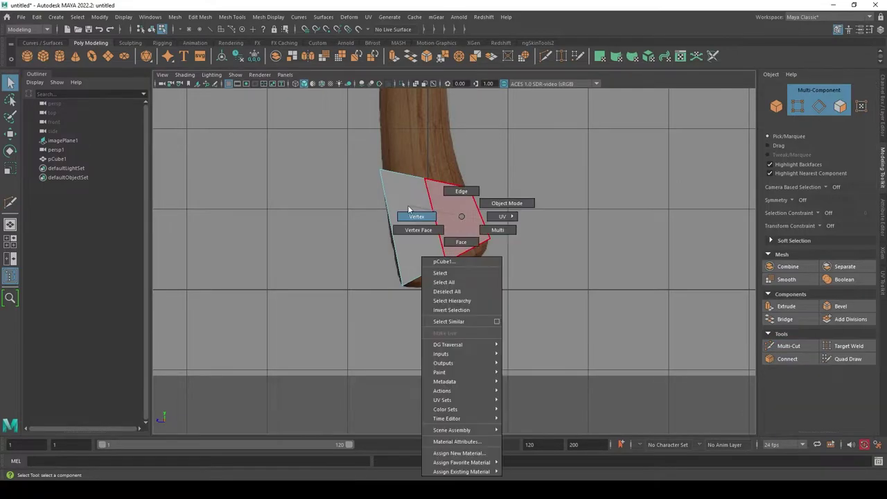
right_click_drag(454, 223, 407, 211)
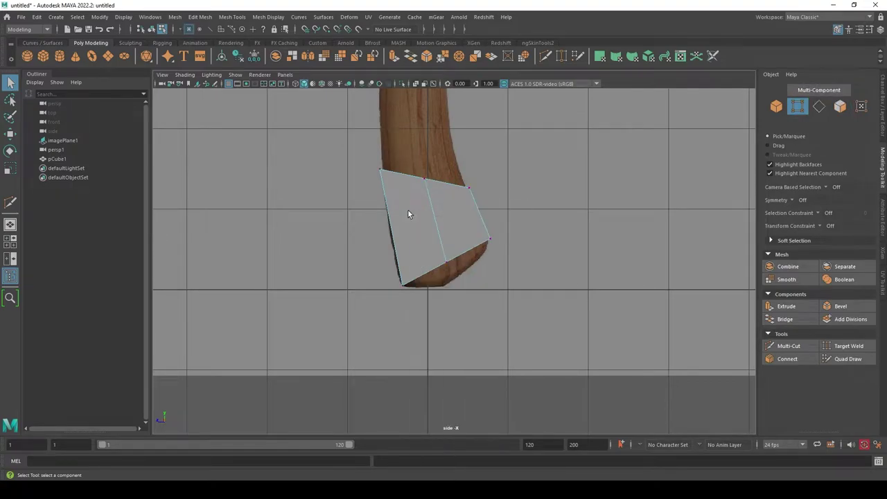
key("w")
left_click_drag(459, 278, 453, 282)
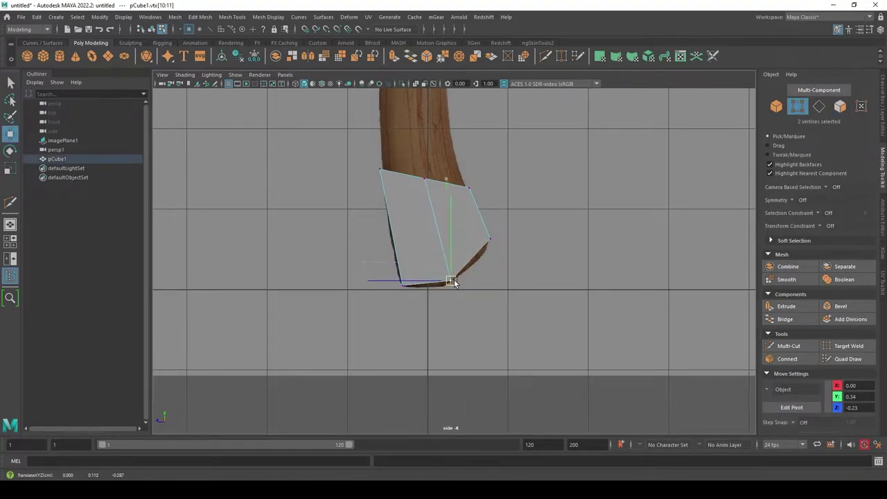
key("q")
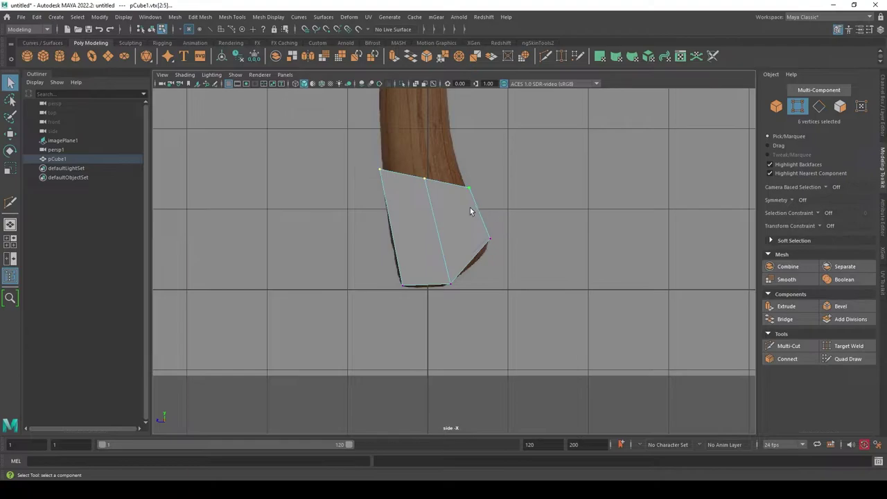
Raise the block's six top vertices to stretch it up along the handle.
middle_click_drag(469, 211, 454, 284, "alt")
key("w")
mouse_move(423, 258)
left_mouse_down()
mouse_move(448, 151)
mouse_move(424, 125)
mouse_move(418, 91)
left_mouse_up()
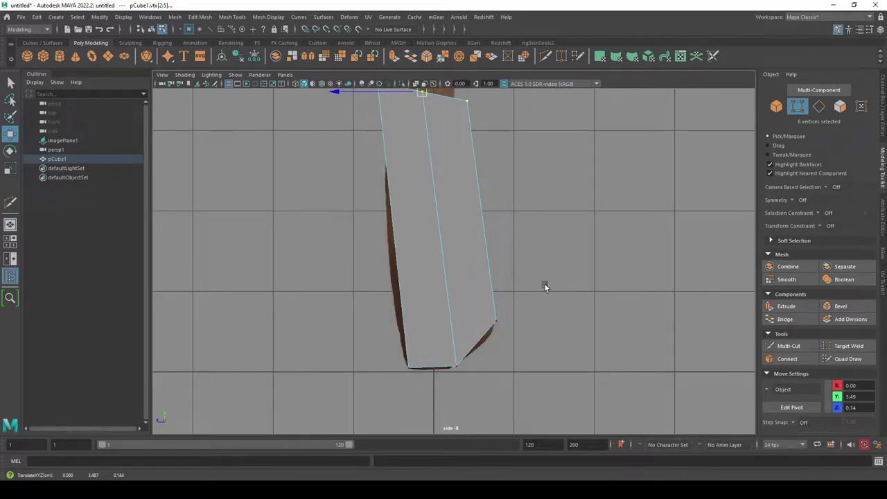
right_click_drag(545, 284, 589, 306, "alt")
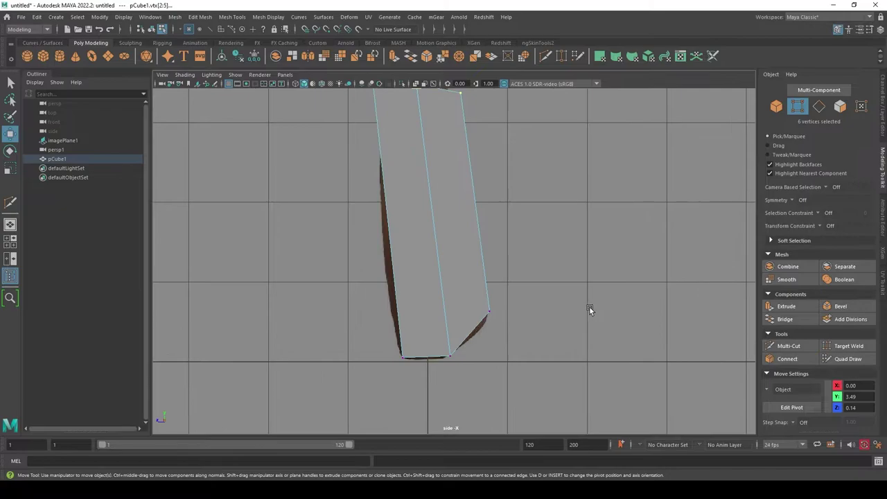
middle_click_drag(589, 310, 589, 335, "alt")
left_click(793, 346)
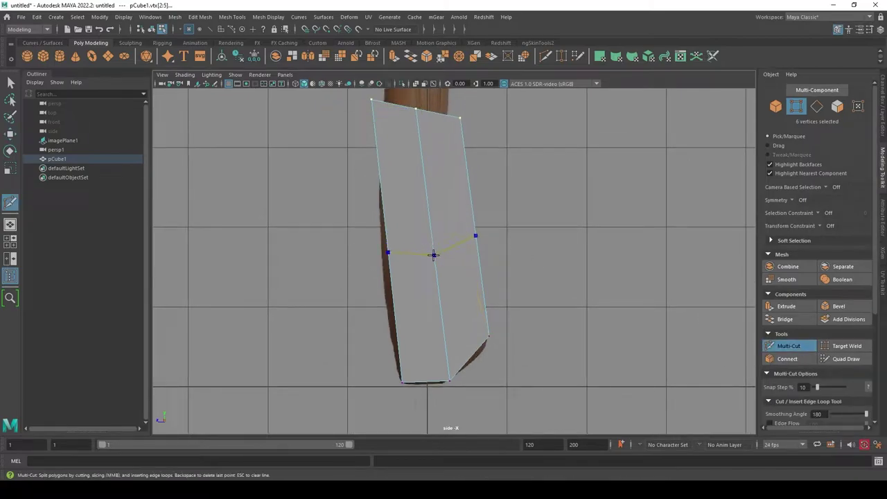
Cut a horizontal edge loop across the block's middle and select its vertices.
key("q")
right_click_drag(446, 235, 362, 239)
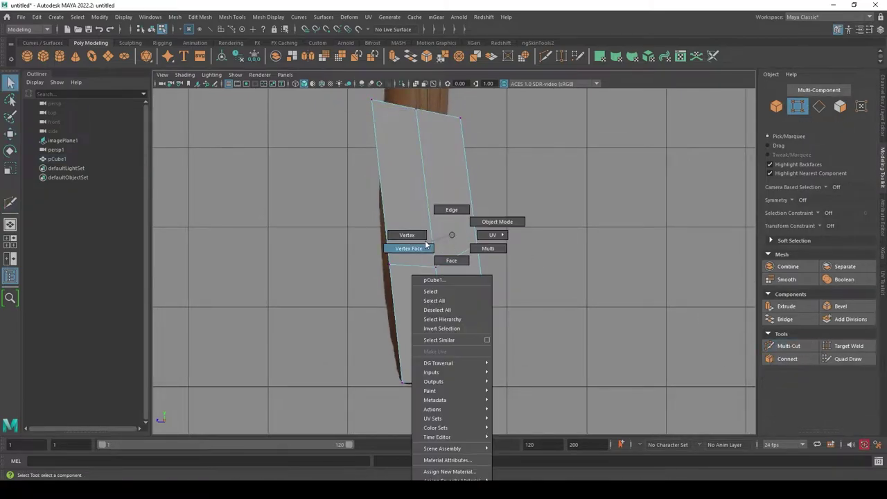
key("w")
left_click_drag(388, 265, 379, 266)
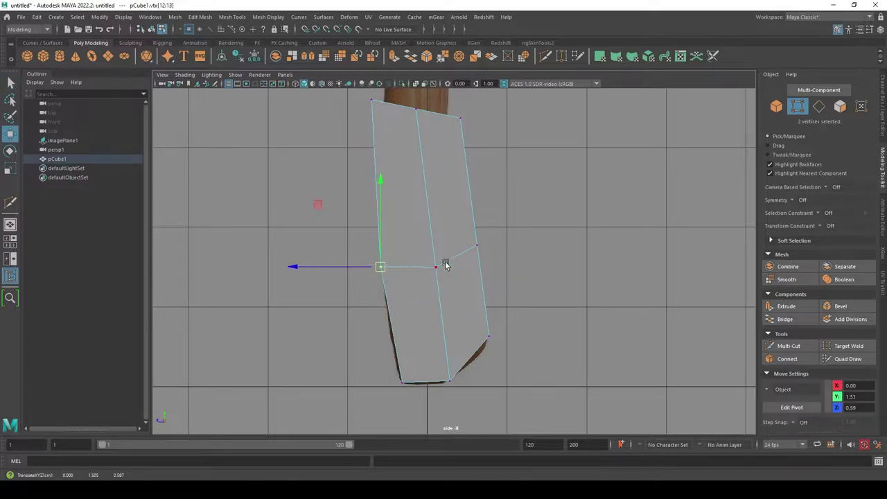
key("q")
left_click_drag(499, 212, 406, 279)
mouse_move(545, 229)
middle_mouse_down("alt")
mouse_move(541, 257)
mouse_move(525, 234)
middle_mouse_up("alt")
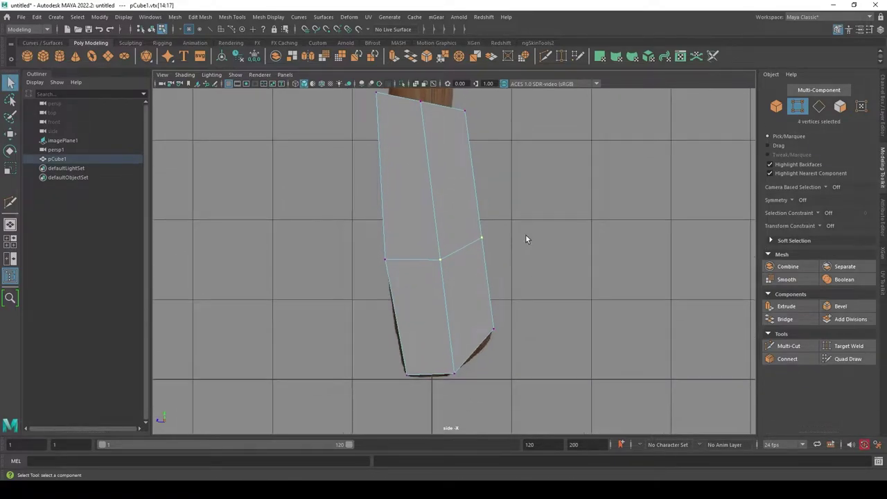
In wireframe, shift the middle loop vertices left to follow the reference curve.
key("4")
mouse_move(519, 200)
left_mouse_down()
mouse_move(497, 239)
mouse_move(427, 253)
left_mouse_up()
key("w")
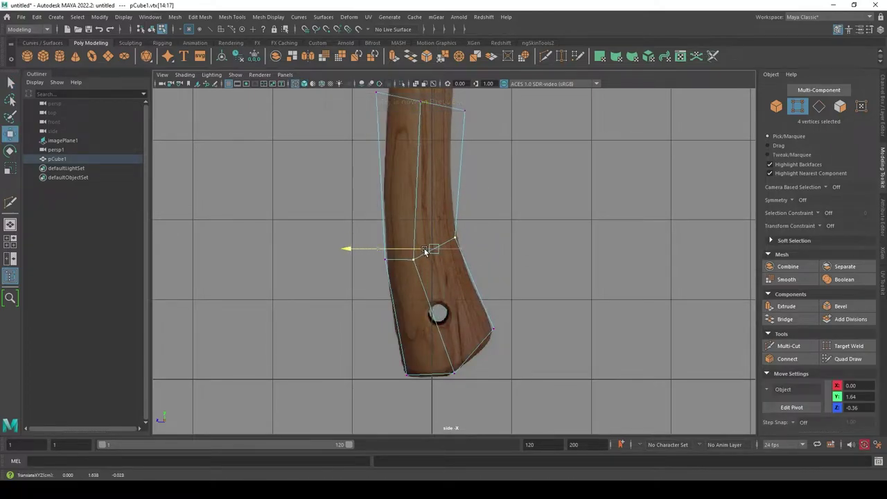
key("q")
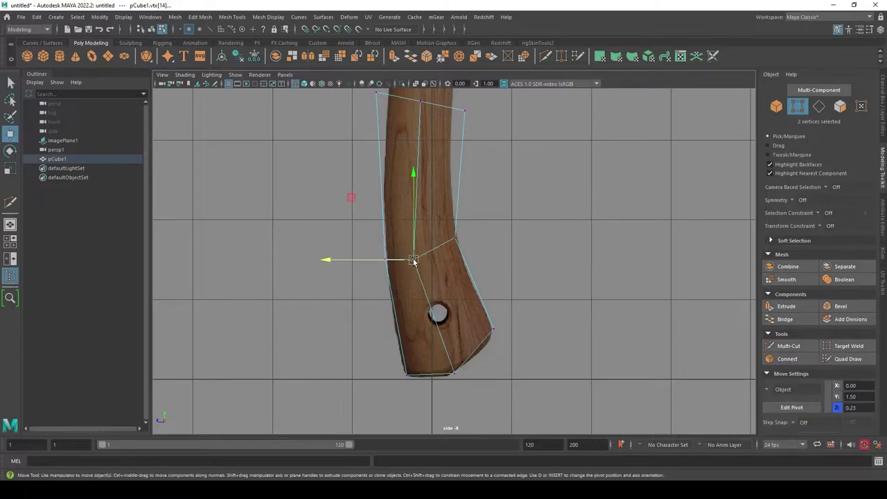
Try repositioning the loop's centre vertex, then undo and reselect the left vertices.
left_click(514, 225)
left_click(415, 262)
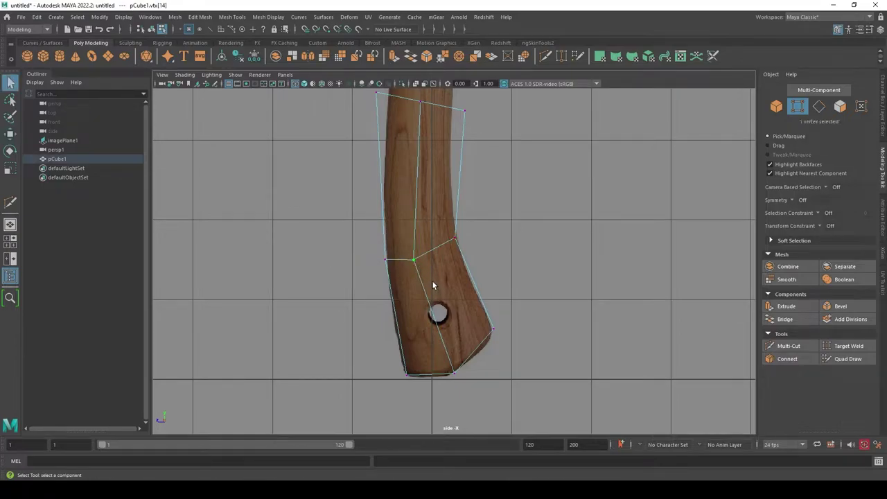
key("w")
left_click_drag(417, 265, 436, 234)
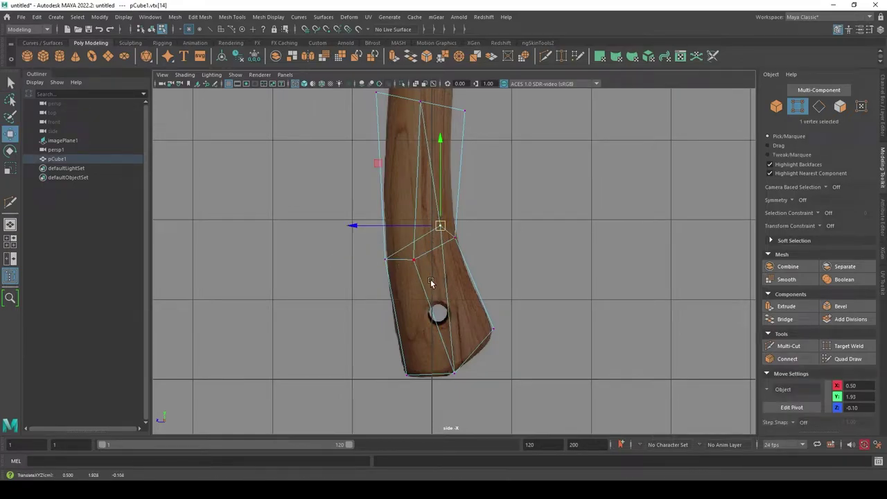
key("ctrl+z")
left_click(415, 258, "shift")
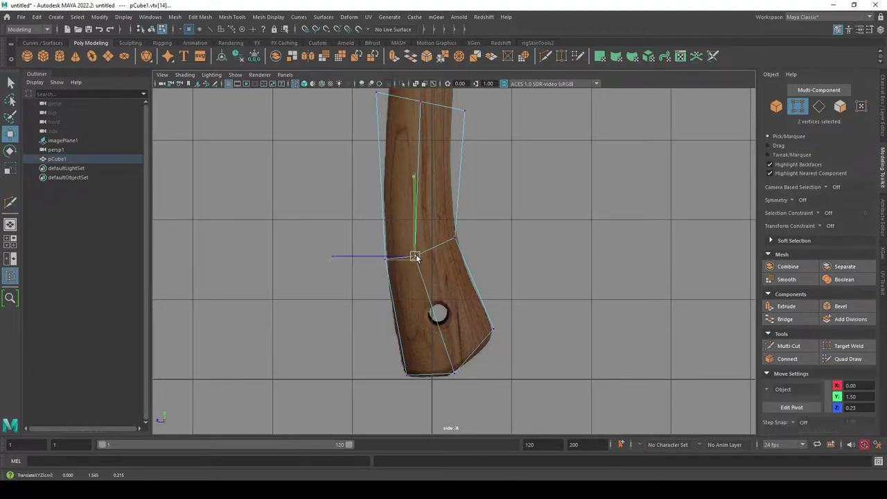
key("q")
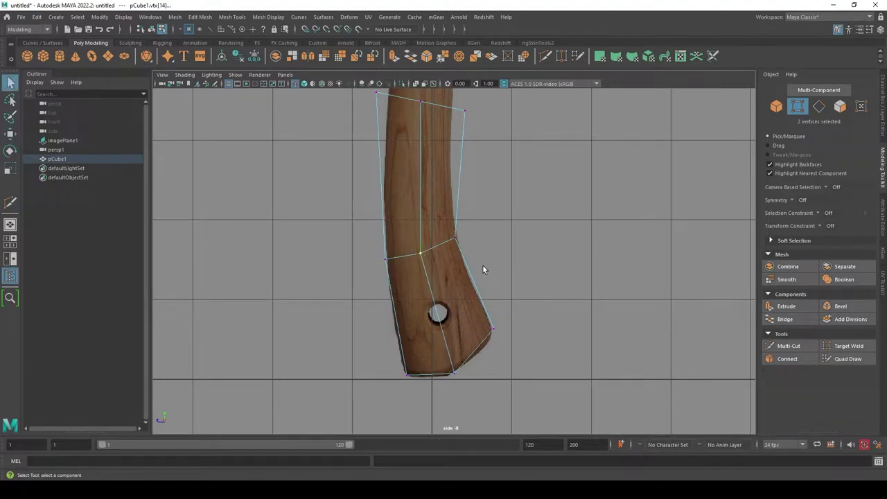
middle_click_drag(484, 270, 467, 286, "alt")
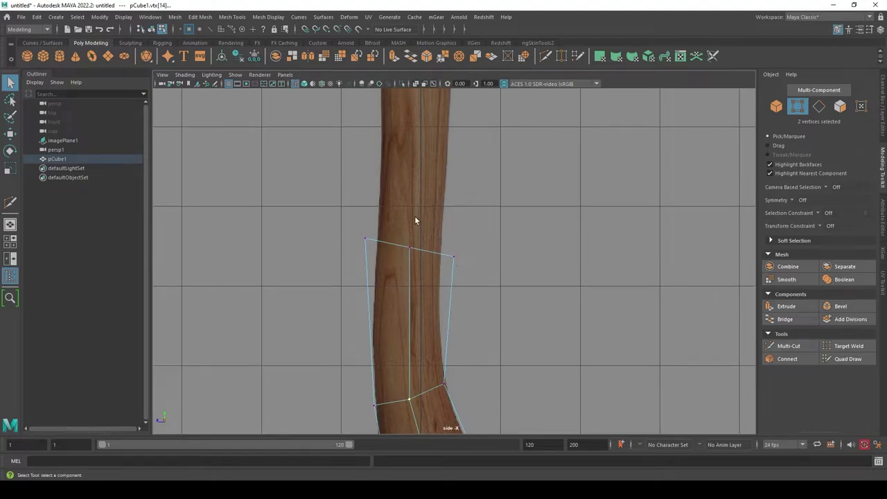
Select the top-end vertices in solid shading and shift them left onto the handle.
left_click_drag(317, 198, 485, 283)
key("5")
middle_click_drag(493, 278, 480, 277, "alt")
key("r")
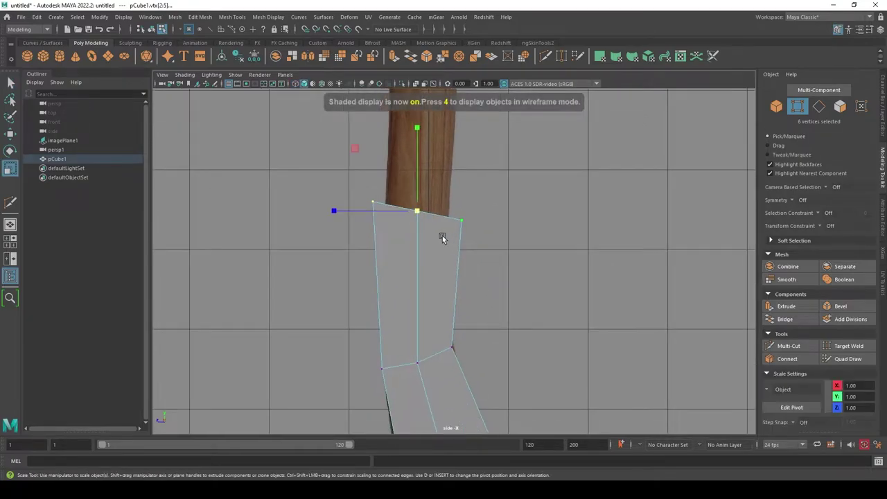
key("w")
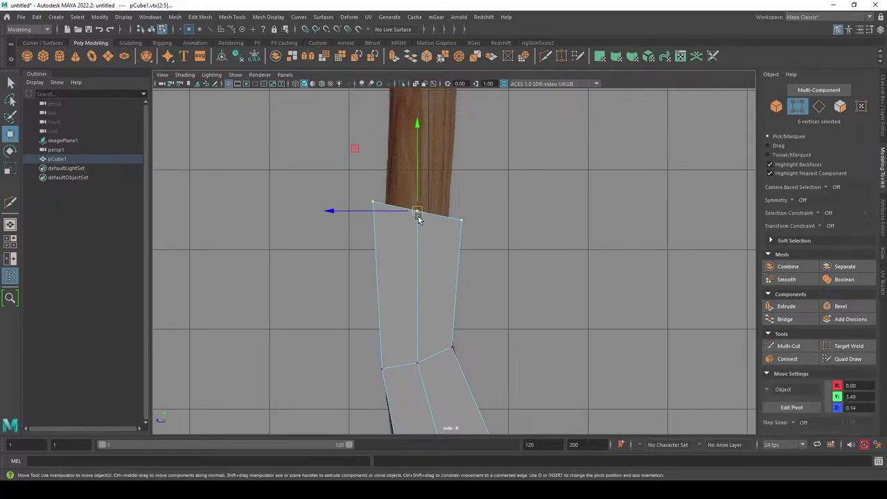
left_click_drag(417, 211, 390, 204)
Undo the shift and scale the top vertices narrower to the handle's width.
left_click(357, 198)
key("ctrl+z")
key("ctrl+z")
key("ctrl+z")
key("q")
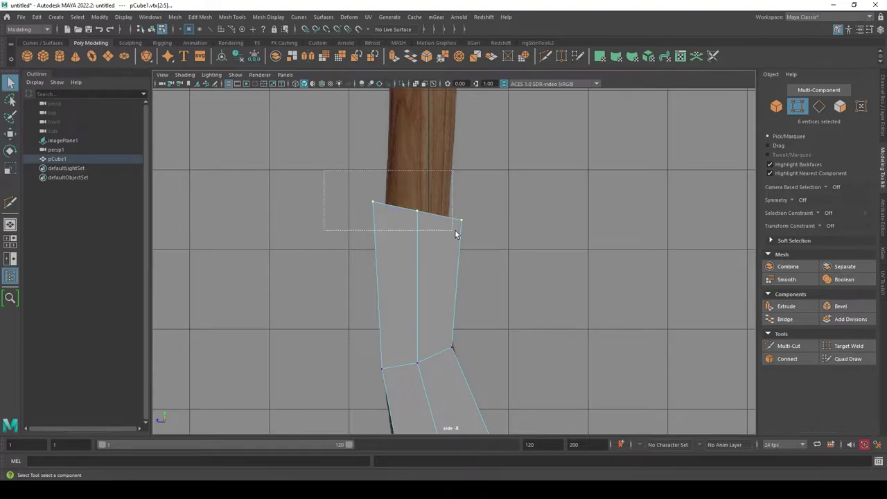
key("r")
left_click_drag(426, 223, 401, 208)
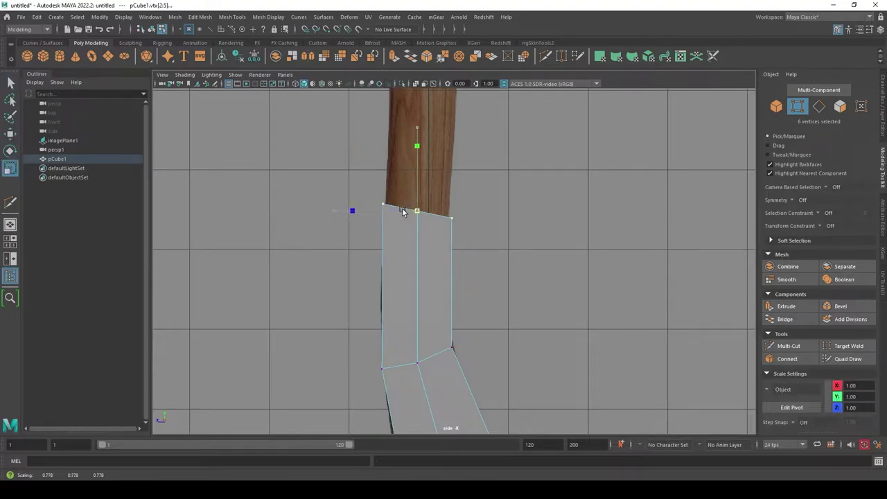
key("q")
scroll(499, 277, "down", 5)
scroll(488, 312, "up", 2)
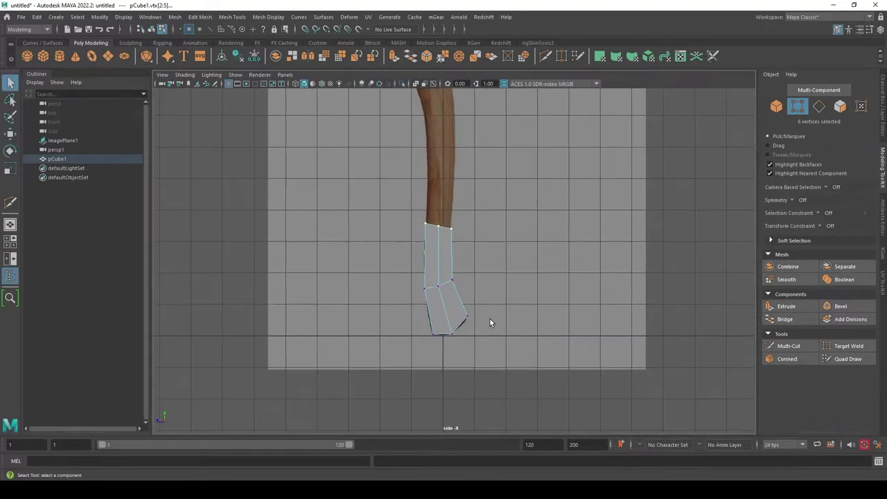
scroll(485, 291, "up", 3)
Pull the top vertices up and cut another horizontal loop across the upper section.
key("w")
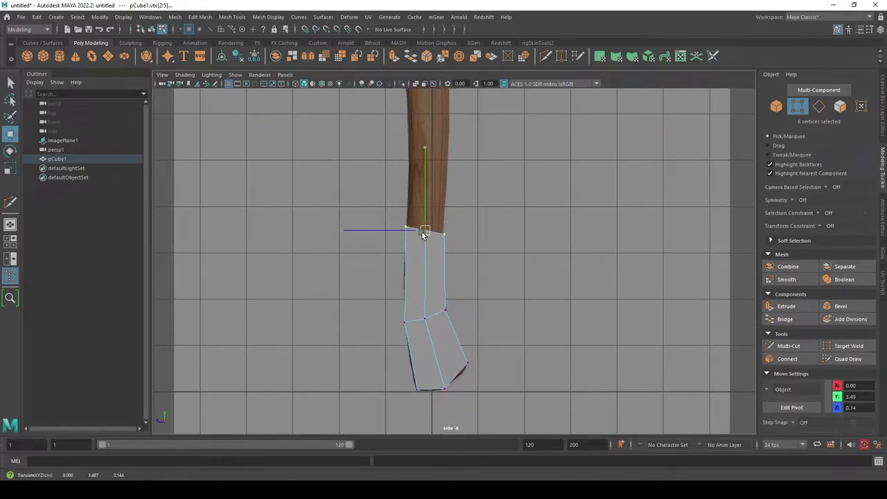
left_click_drag(424, 230, 421, 142)
left_click(788, 346)
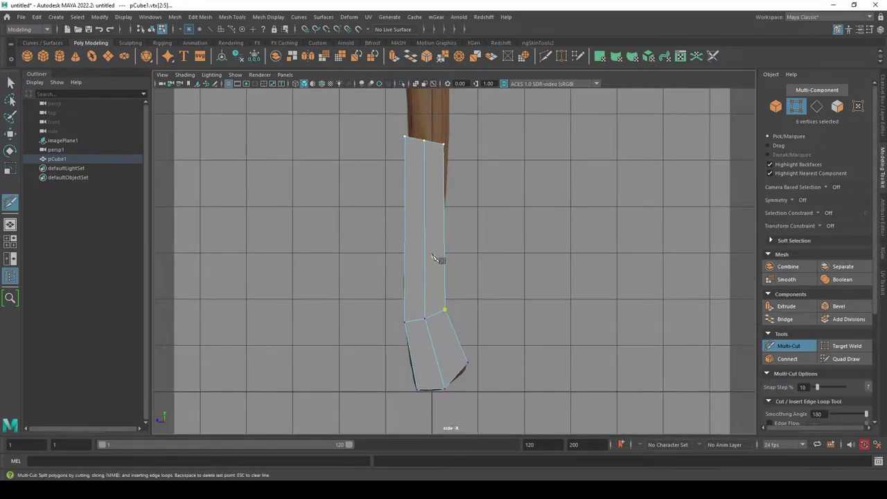
left_click(424, 228, "ctrl")
key("q")
left_click_drag(388, 212, 476, 248)
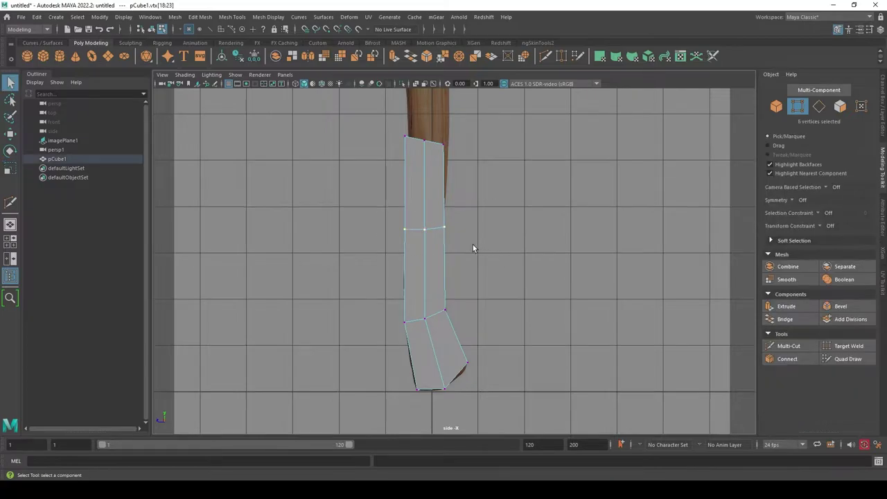
Revert the latest edits with two undos and orbit the perspective view around the handle.
key("r")
key("ctrl+z")
key("ctrl+z")
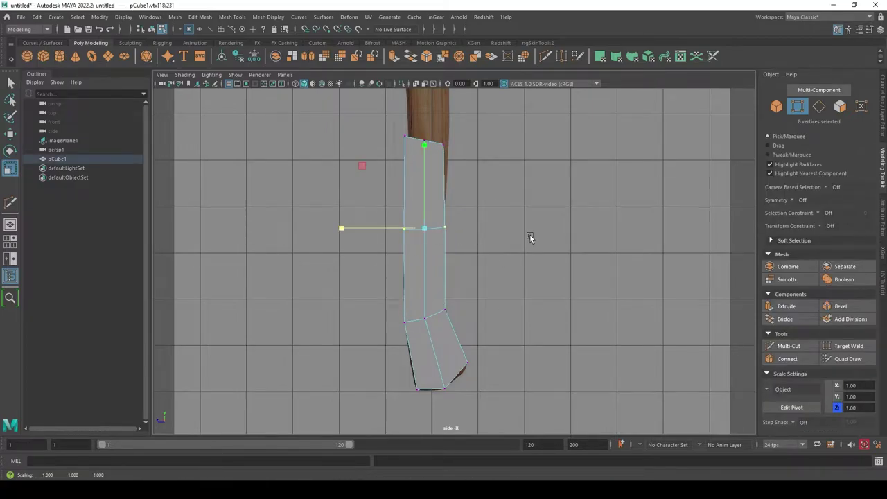
key("ctrl+z")
key("ctrl+z")
left_click_drag(503, 234, 504, 203)
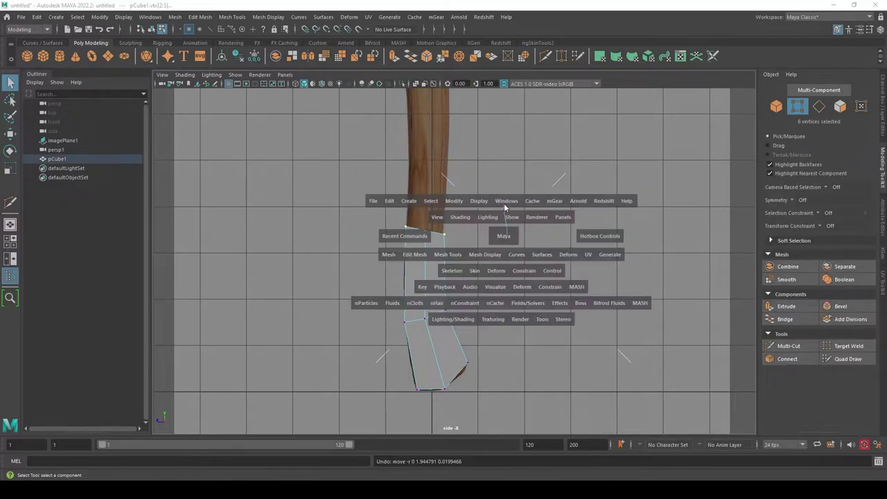
mouse_move(483, 250)
left_mouse_down("alt")
mouse_move(485, 281)
mouse_move(445, 212)
mouse_move(485, 281)
mouse_move(462, 227)
left_mouse_up("alt")
Select the block's two top faces in face mode.
right_click_drag(462, 227, 447, 255)
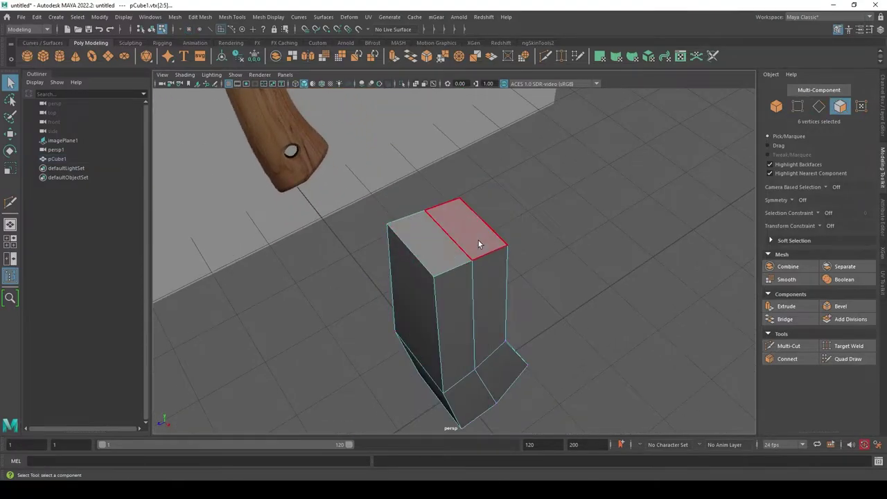
left_click(471, 233)
left_click(431, 253, "shift")
mouse_move(605, 265)
left_mouse_down("alt")
mouse_move(681, 247)
mouse_move(556, 236)
mouse_move(584, 249)
left_mouse_up("alt")
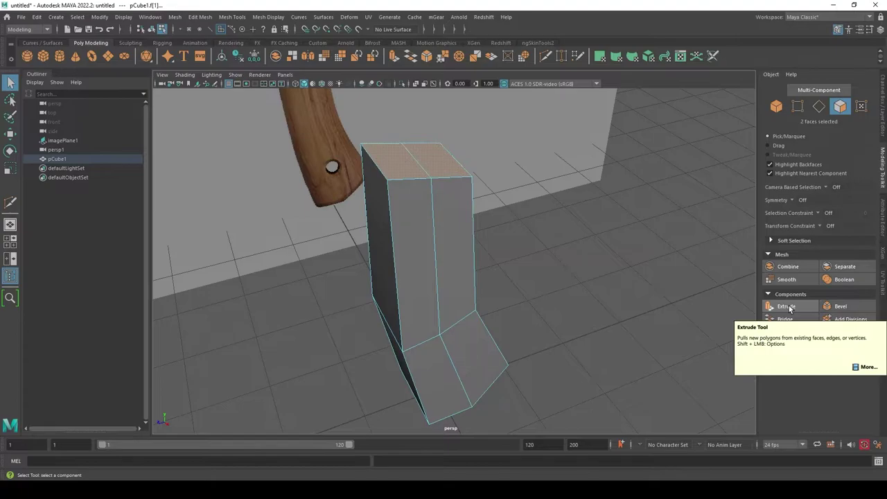
Extrude the two top faces and drag Local Translate Z upward along the handle.
left_click(789, 306)
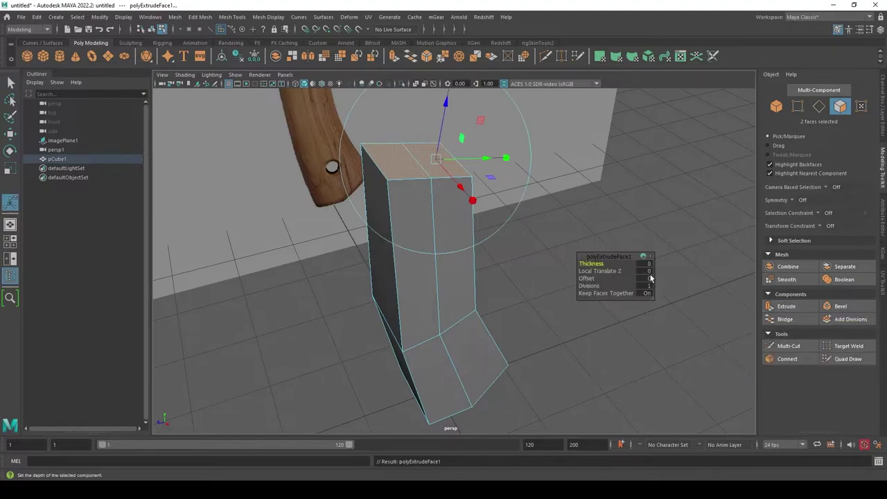
mouse_move(535, 323)
left_mouse_down("alt")
mouse_move(563, 353)
mouse_move(629, 320)
left_mouse_up("alt")
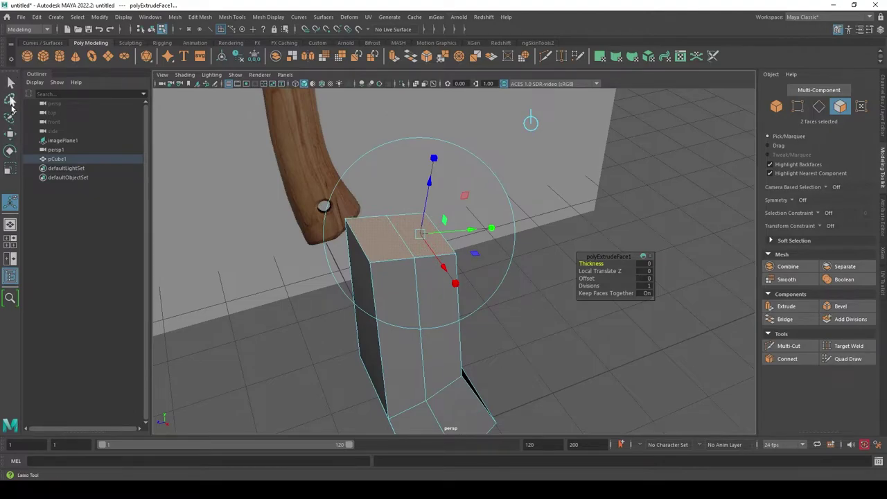
left_click(11, 203)
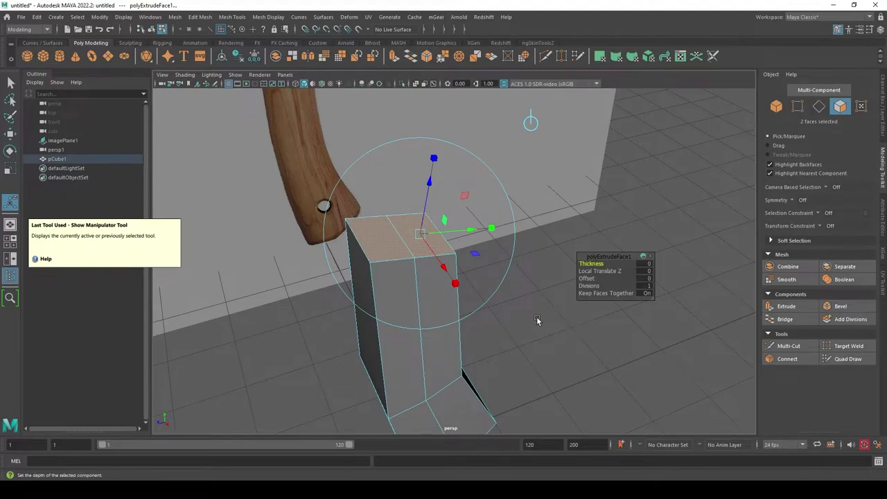
left_click_drag(537, 320, 506, 243, "alt")
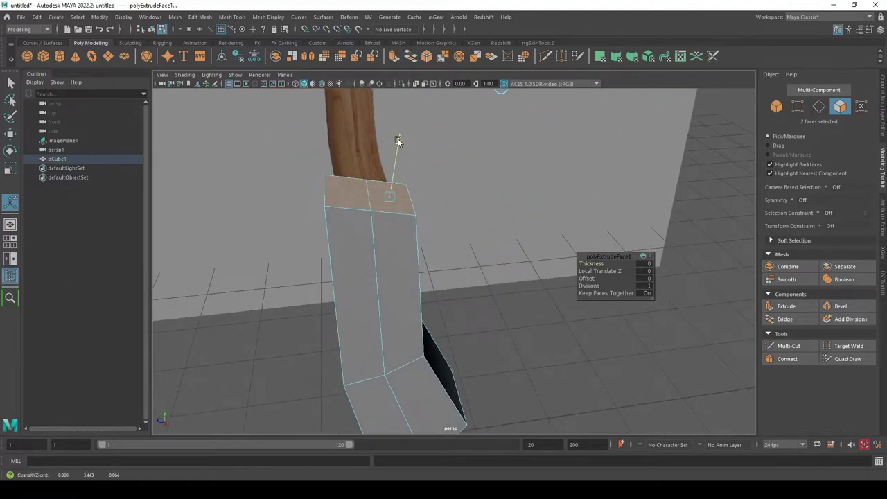
left_click_drag(393, 140, 406, 110)
mouse_move(451, 146)
left_mouse_down("alt")
mouse_move(476, 244)
mouse_move(467, 282)
mouse_move(516, 264)
left_mouse_up("alt")
left_click_drag(585, 263, 596, 279)
Test extrude Offset values at slow drag speed, undoing each so Offset stays 0.
key("ctrl+z")
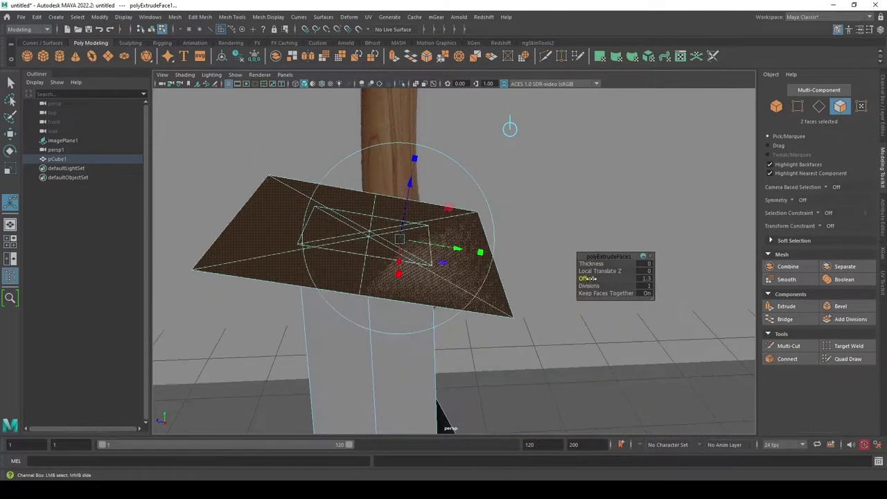
key("ctrl+z")
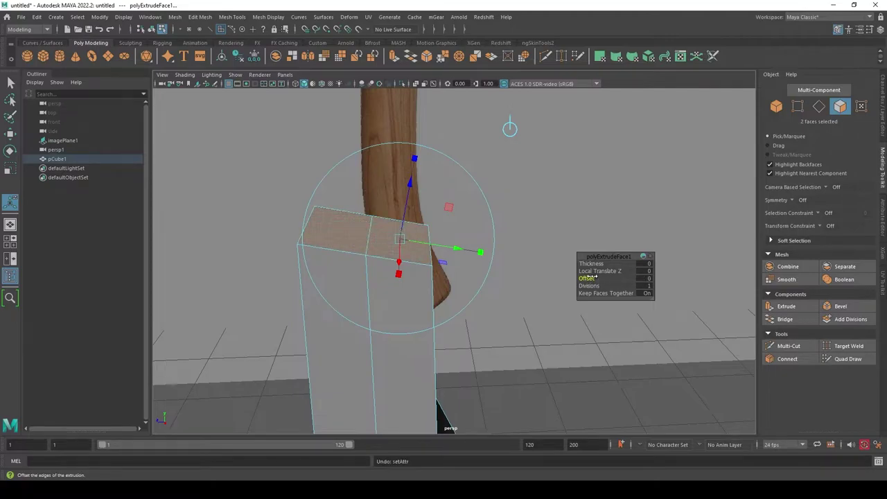
left_click_drag(594, 277, 625, 274)
key("ctrl+z")
left_click_drag(586, 278, 597, 279)
key("ctrl+z")
left_click(643, 257)
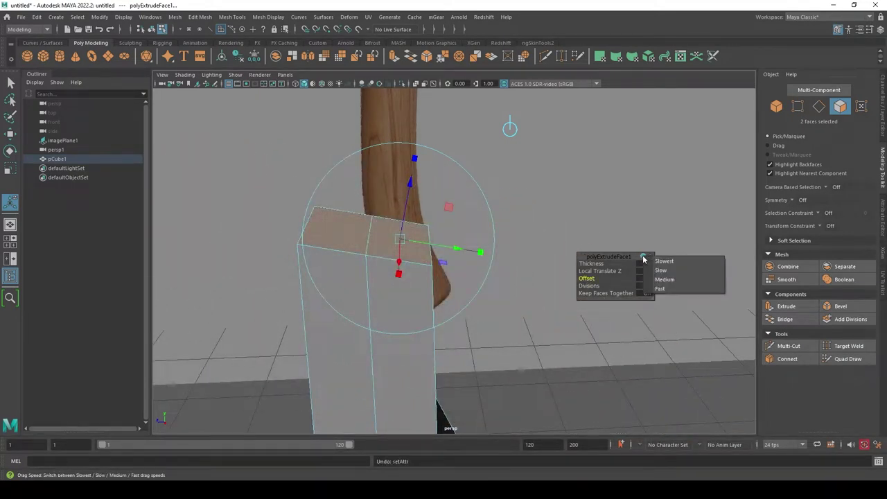
left_click(672, 270)
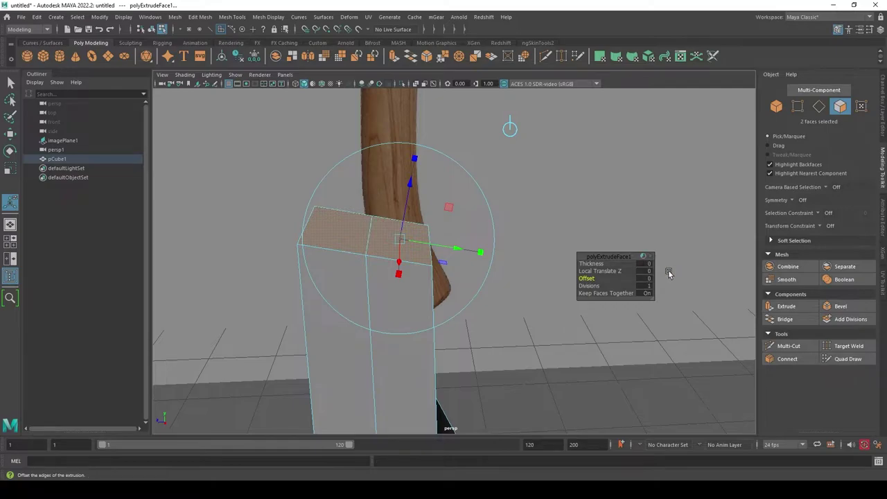
left_click_drag(586, 278, 595, 278)
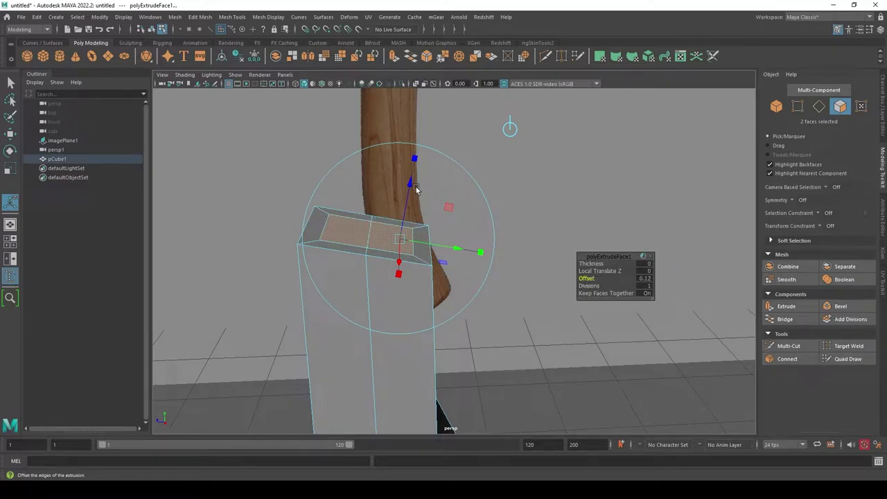
key("ctrl+z")
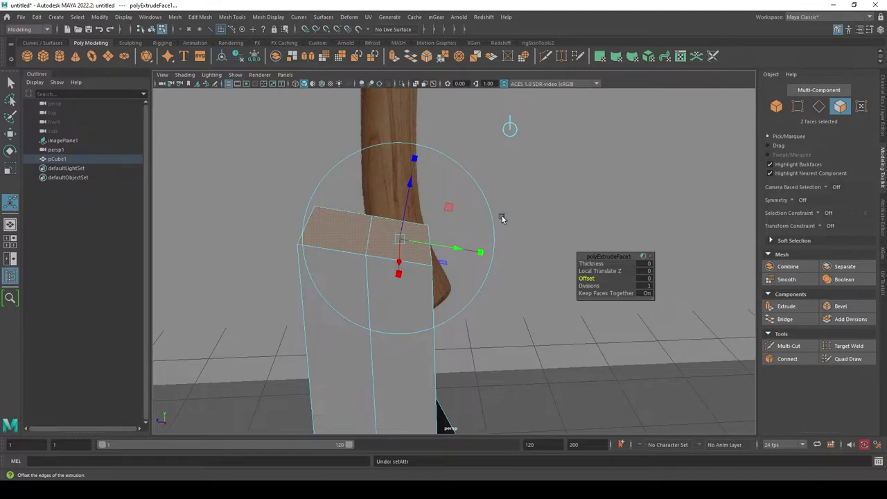
key("q")
left_click_drag(516, 277, 756, 221, "alt")
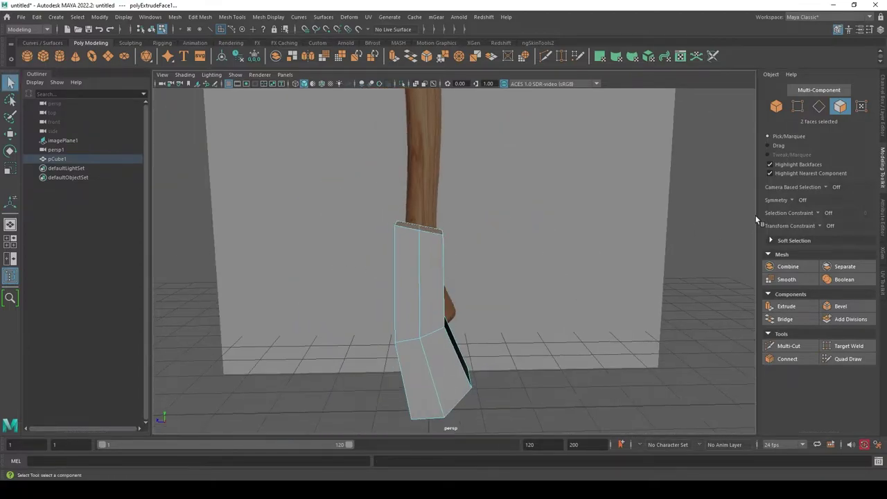
In the side view, select the top vertex row and raise it toward the wood base.
mouse_move(711, 236)
left_mouse_down("alt")
mouse_move(448, 265)
mouse_move(477, 250)
mouse_move(447, 249)
left_mouse_up("alt")
key("space")
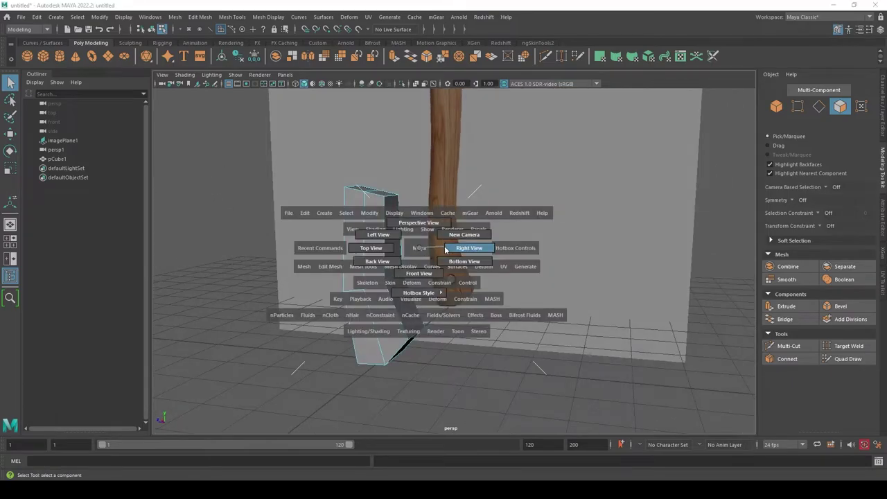
right_click_drag(427, 241, 380, 245)
scroll(380, 245, "up", 3)
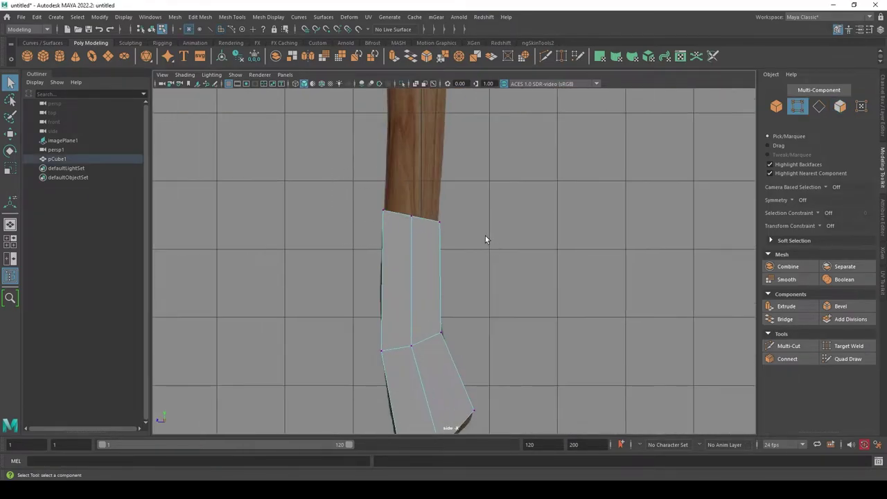
key("w")
left_click_drag(450, 194, 333, 229)
mouse_move(407, 213)
left_mouse_down()
mouse_move(407, 182)
mouse_move(412, 218)
mouse_move(455, 238)
mouse_move(442, 305)
mouse_move(511, 303)
mouse_move(527, 277)
mouse_move(505, 274)
left_mouse_up()
key("space")
Try dragging individual top corner vertices into place.
left_click(504, 273)
mouse_move(538, 302)
left_mouse_down("alt")
mouse_move(511, 238)
mouse_move(506, 286)
mouse_move(561, 271)
mouse_move(527, 284)
mouse_move(565, 296)
mouse_move(547, 312)
mouse_move(365, 262)
mouse_move(392, 240)
mouse_move(388, 256)
mouse_move(317, 286)
mouse_move(349, 307)
left_mouse_up("alt")
left_click(368, 266)
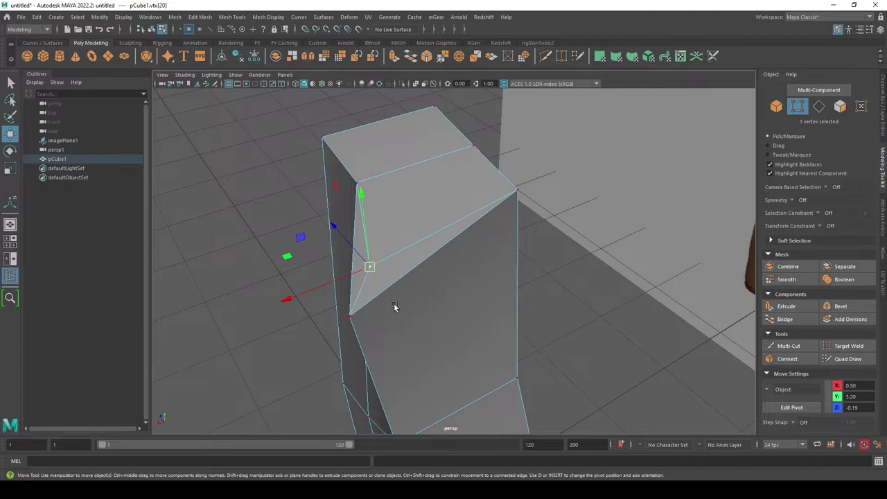
mouse_move(386, 229)
left_mouse_down("alt")
mouse_move(455, 258)
mouse_move(530, 198)
mouse_move(545, 163)
mouse_move(552, 242)
mouse_move(538, 247)
left_mouse_up("alt")
Undo the trial vertex moves, comparing the top with and without its 0.75 narrowing.
key("ctrl+z")
key("ctrl+z")
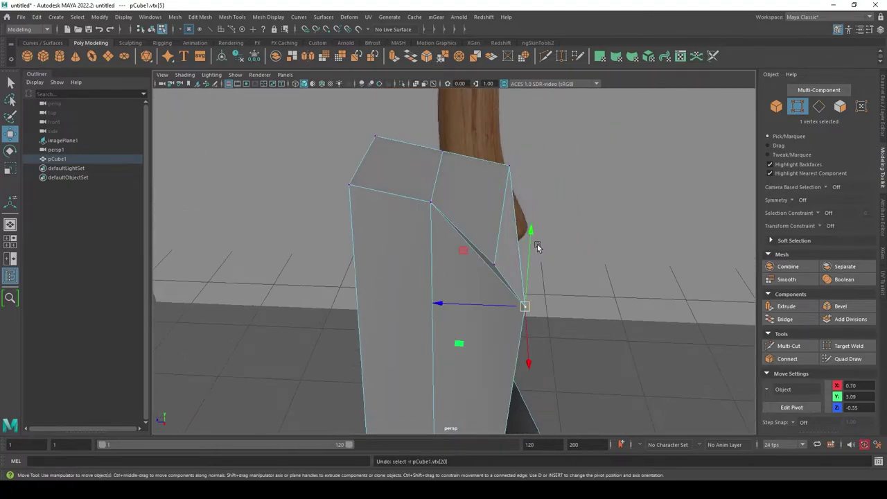
key("ctrl+z")
key("ctrl+z")
key("ctrl+z")
key("ctrl+z")
key("ctrl+z")
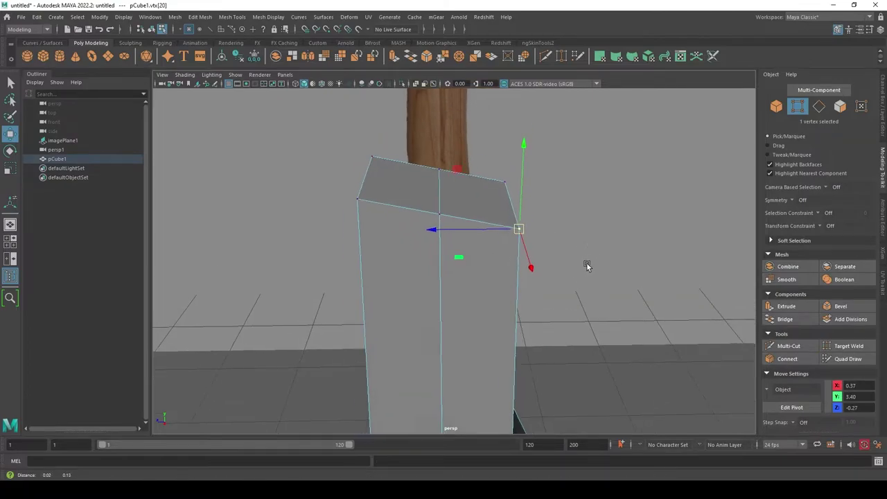
key("ctrl+z")
key("ctrl+z")
key("ctrl+z")
key("ctrl+z")
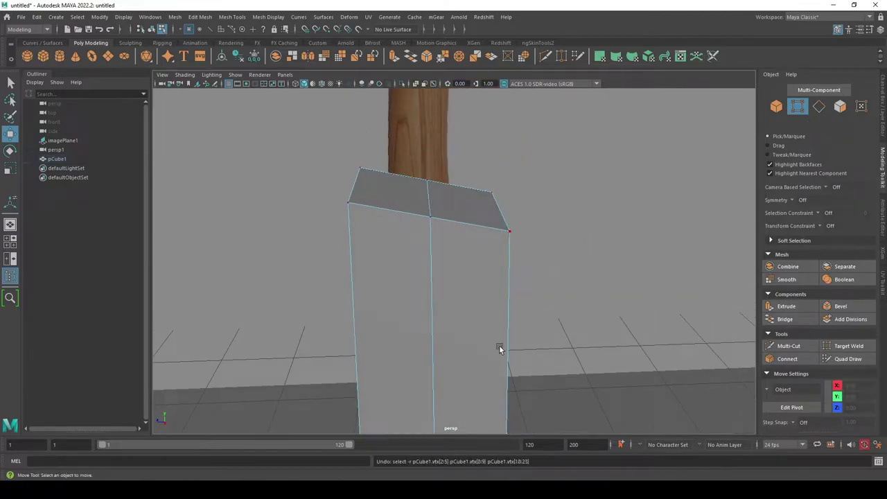
key("ctrl+z")
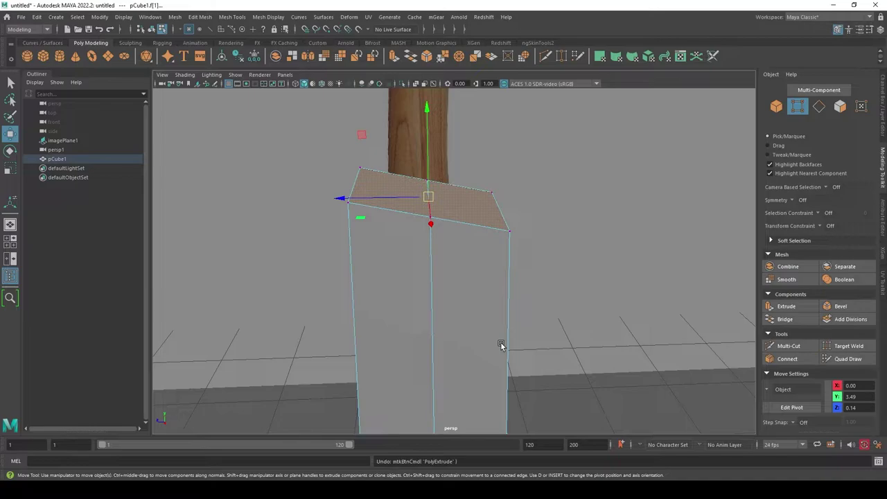
key("ctrl+z")
key("ctrl+z")
key("ctrl+z")
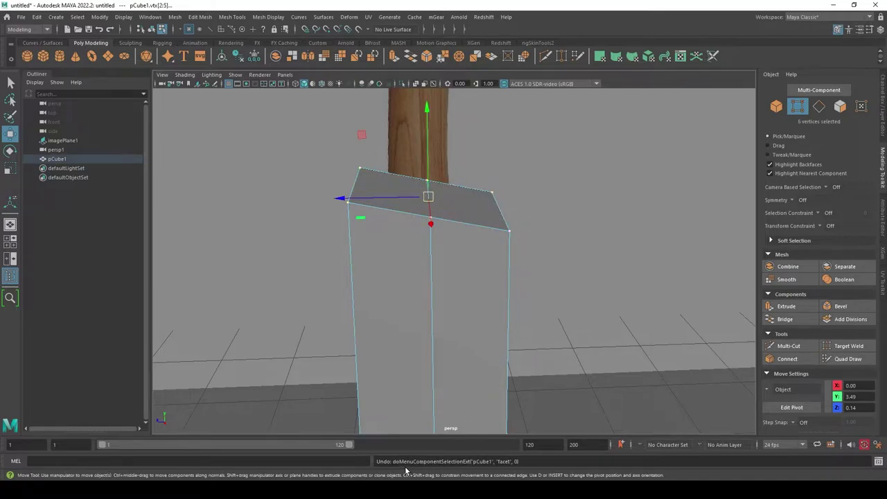
key("ctrl+z")
key("ctrl+z")
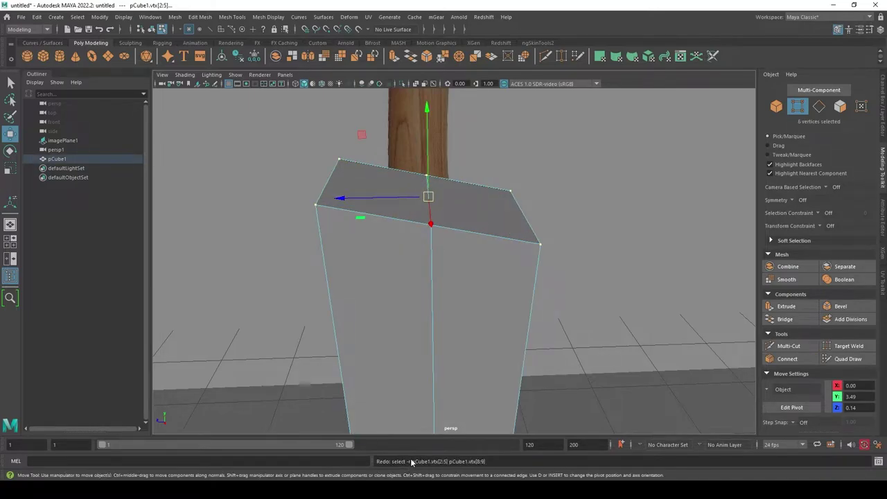
key("shift+z")
key("ctrl+z")
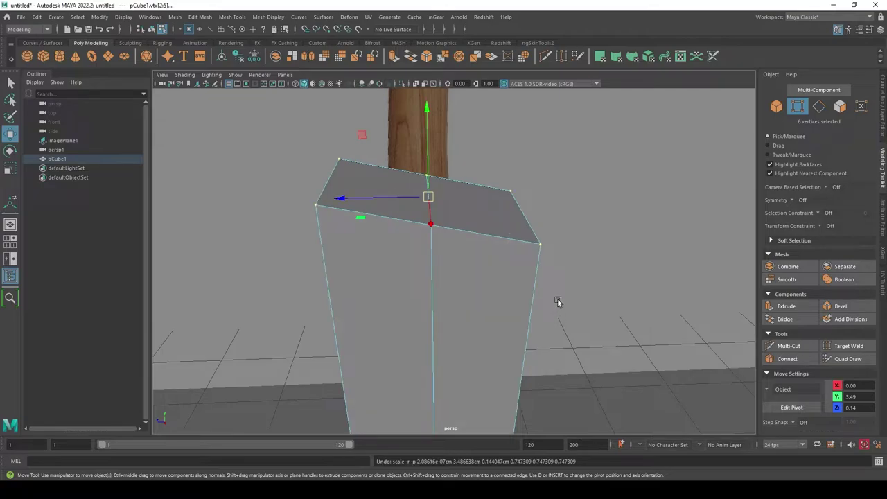
key("shift+z")
key("ctrl+z")
key("shift+z")
key("ctrl+z")
key("shift+z")
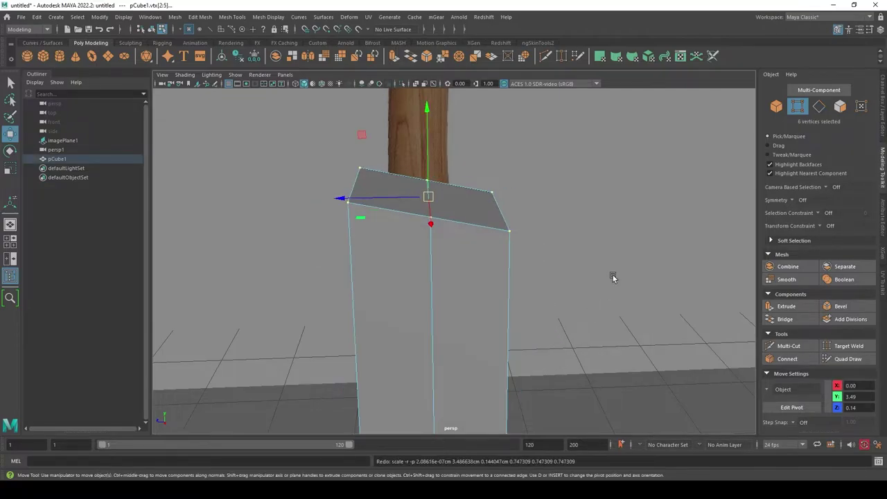
key("ctrl+z")
key("q")
Reframe the view, dismiss the hotbox, and return to face selection on the box.
mouse_move(593, 254)
left_mouse_down("alt")
mouse_move(539, 281)
mouse_move(506, 283)
left_mouse_up("alt")
key("space")
left_click(541, 269)
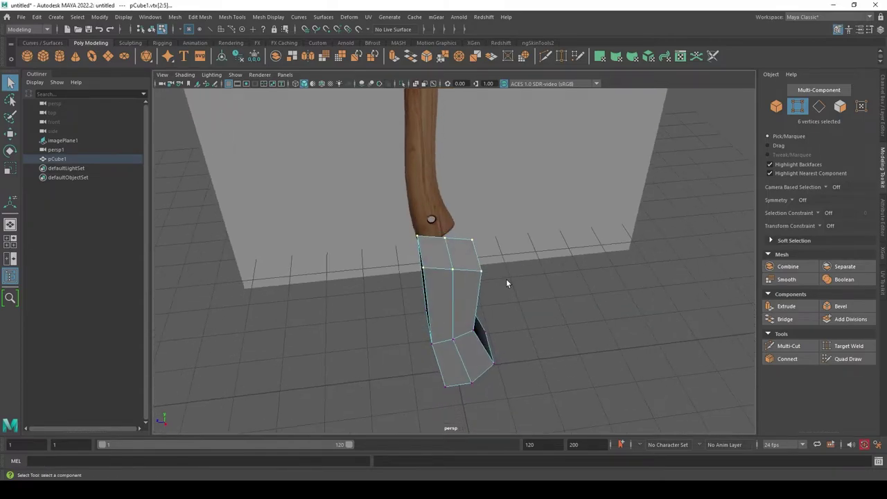
scroll(505, 267, "up", 3)
right_click_drag(441, 239, 439, 259)
Extrude the two top faces of the box upward.
left_click(421, 237)
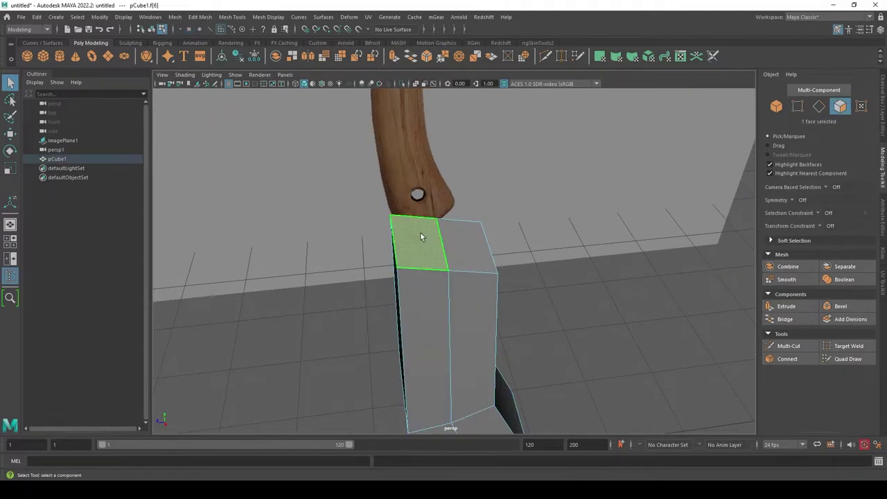
left_click(468, 244, "shift")
left_click_drag(589, 283, 603, 297, "alt")
left_click(786, 306)
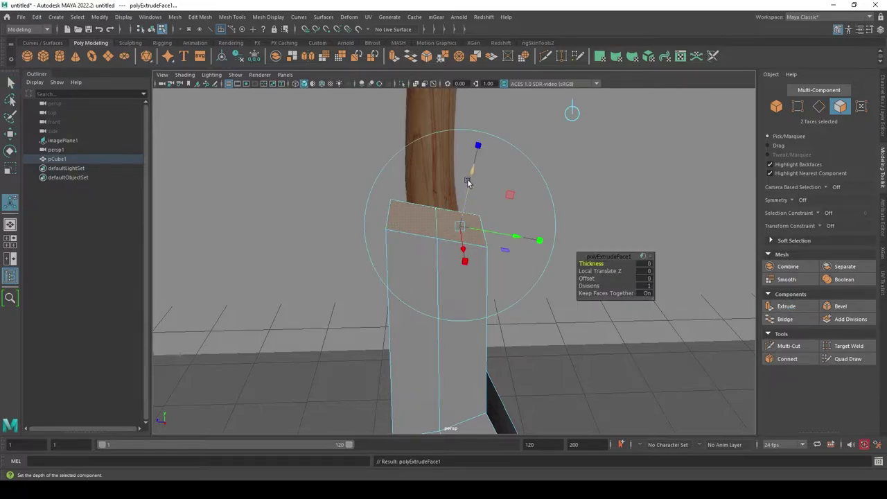
left_click_drag(468, 181, 507, 91)
key("q")
Switch the viewport to the side view using the Space-bar hotbox.
key("space")
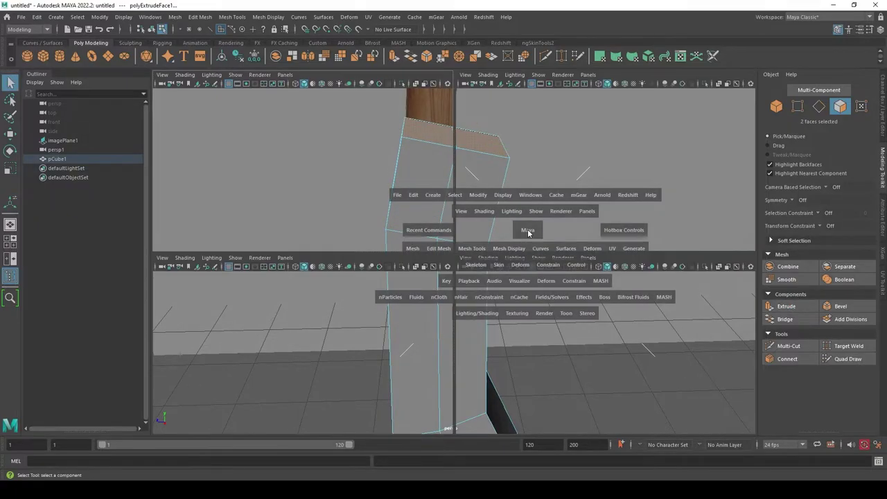
key("space")
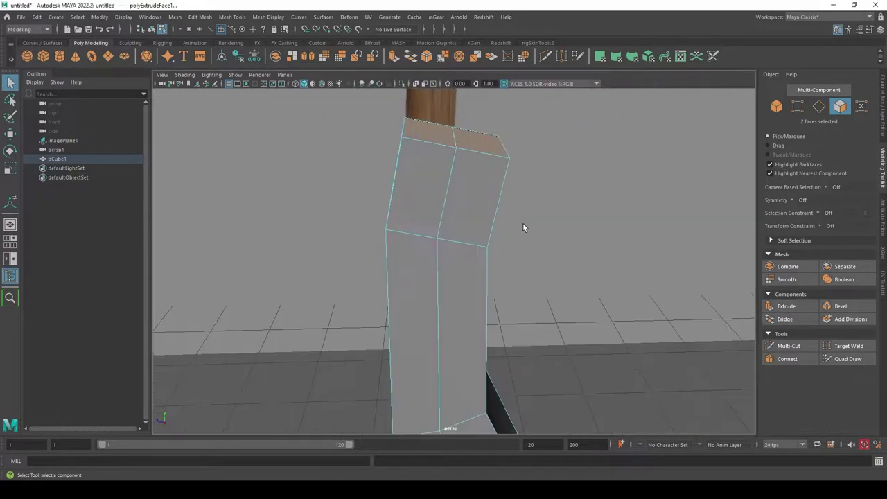
key("space")
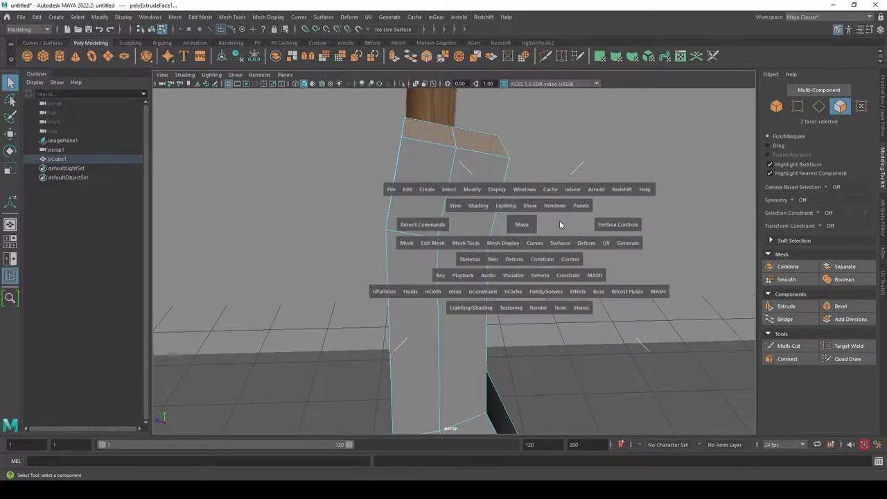
left_click(560, 224)
Raise the new top vertex row to the wood and level it, with rotation step snapping off.
right_click_drag(457, 201, 395, 183)
left_click_drag(374, 156, 482, 198)
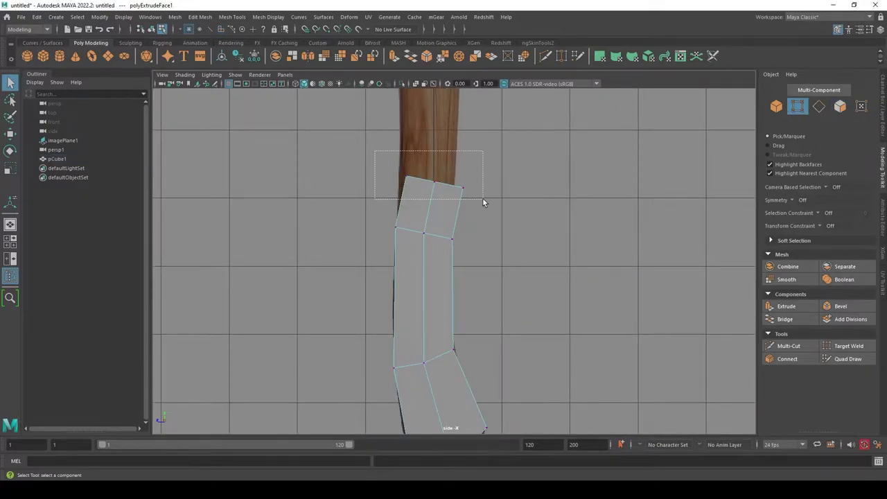
key("w")
left_click_drag(428, 179, 430, 150)
key("e")
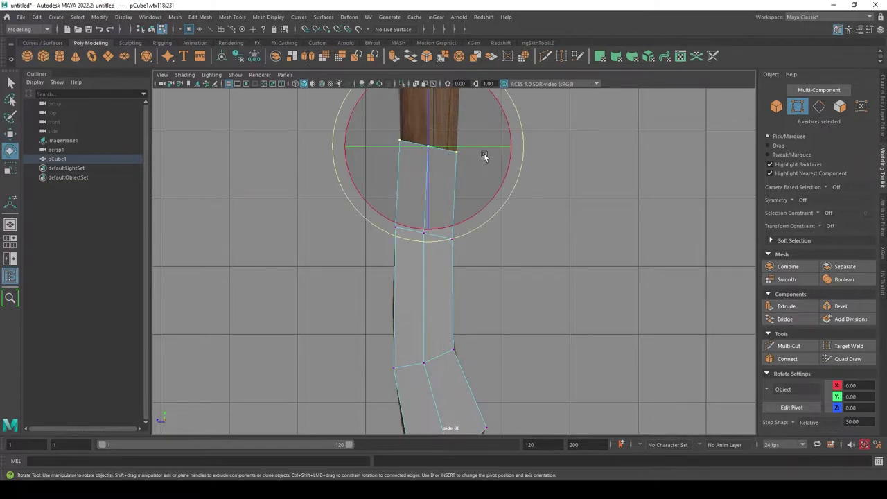
mouse_move(505, 174)
left_mouse_down()
mouse_move(513, 150)
mouse_move(510, 162)
left_mouse_up()
left_click(794, 426)
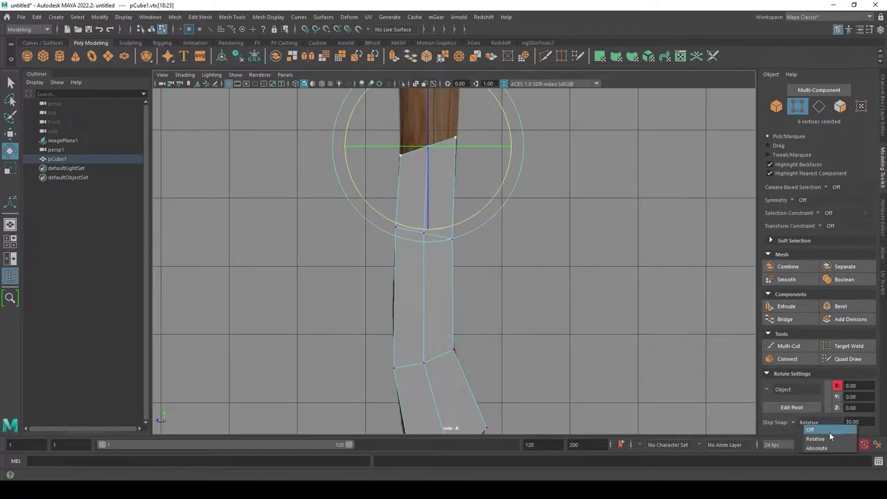
left_click(811, 429)
left_click_drag(503, 182, 491, 196)
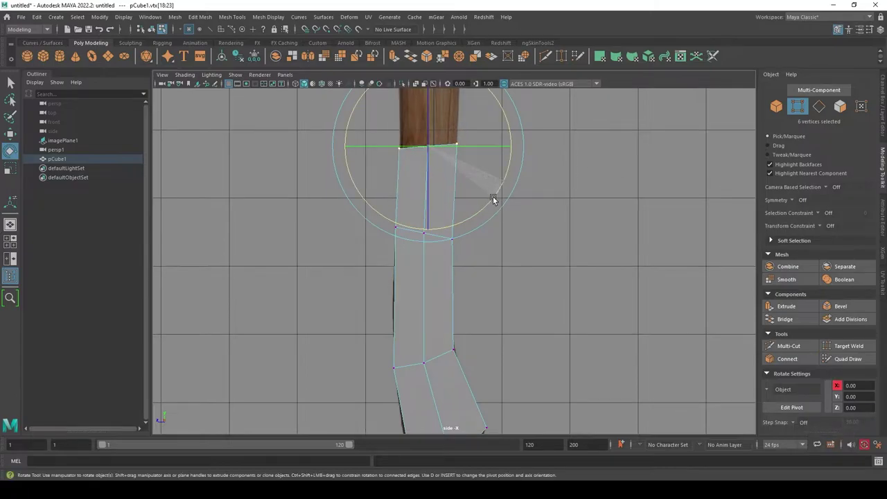
key("q")
Move the top vertex row up to the top of the axe head.
scroll(515, 292, "down", 3)
middle_click_drag(516, 292, 494, 371, "alt")
key("w")
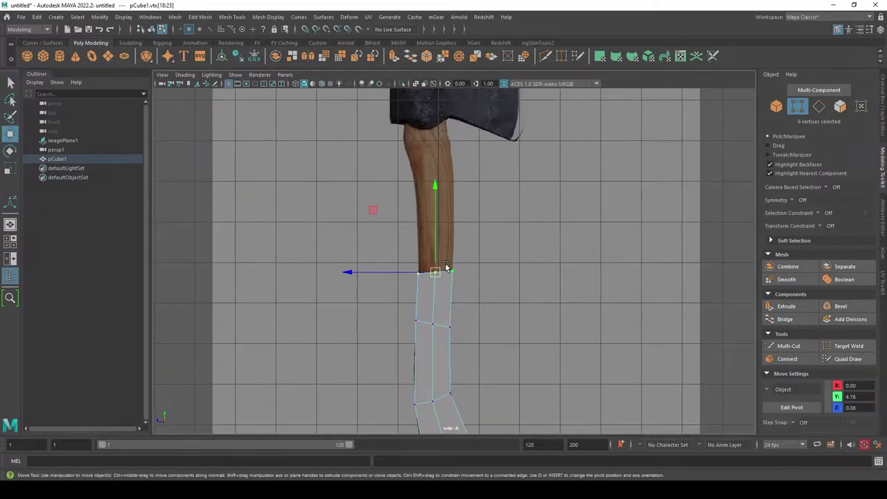
left_click_drag(435, 272, 427, 134)
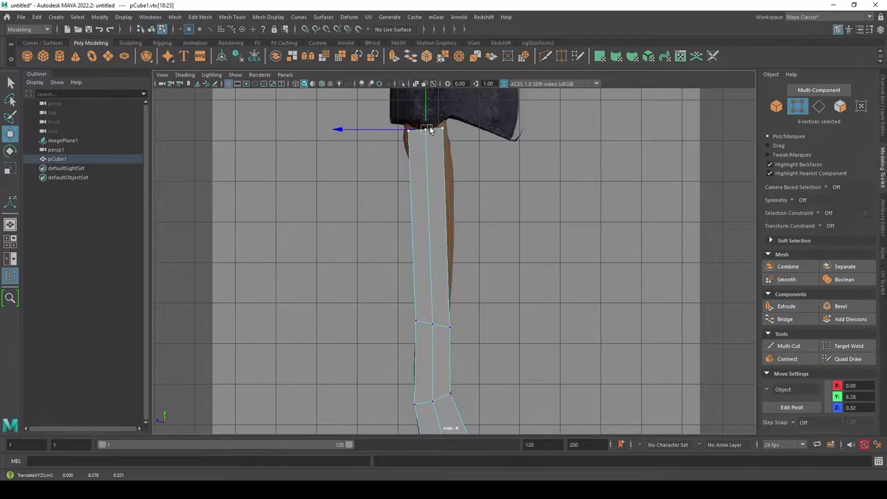
middle_click_drag(444, 170, 448, 272, "alt")
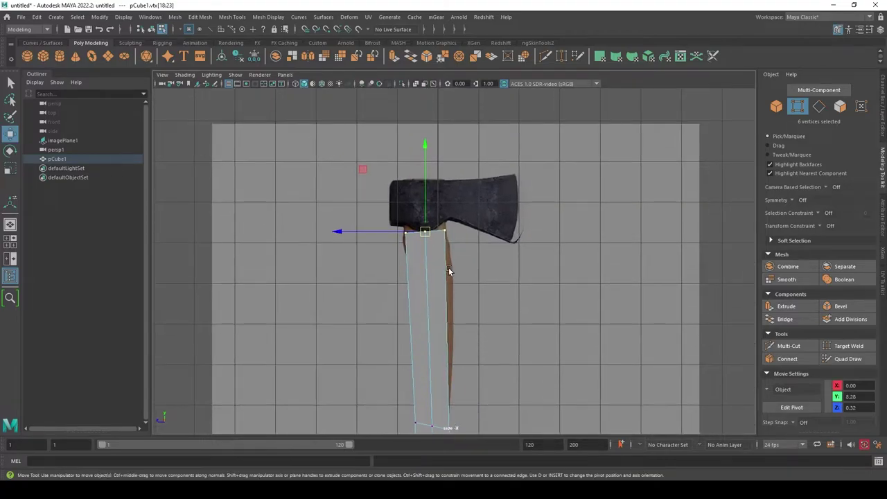
left_click_drag(425, 234, 424, 178)
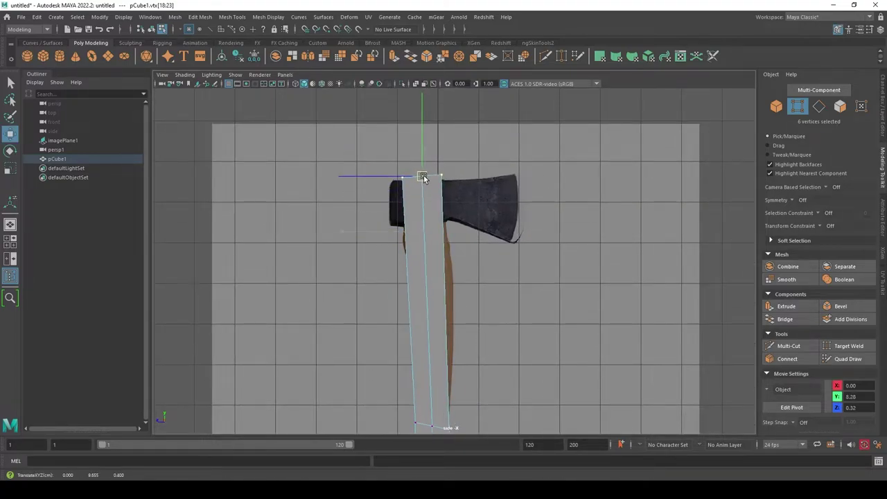
key("e")
key("q")
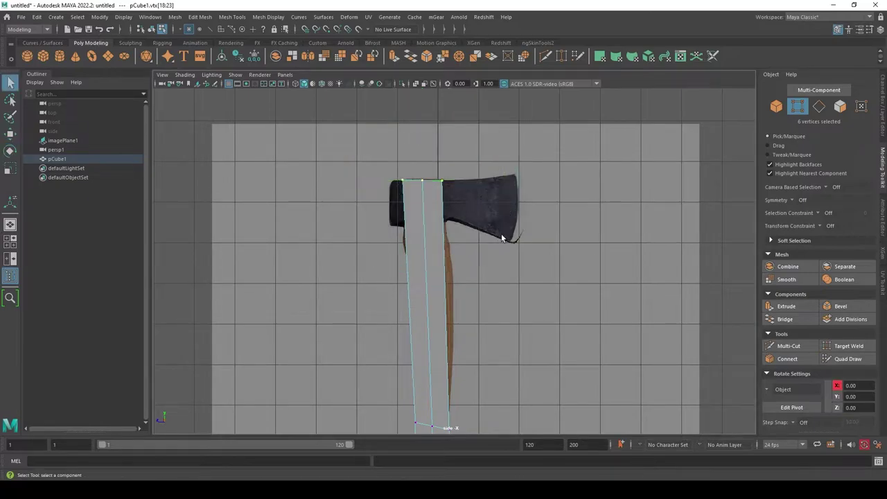
middle_click_drag(494, 350, 530, 269, "alt")
right_click_drag(530, 269, 654, 281, "alt")
Compare the mesh to the reference in wireframe and textured shading, then start Multi-Cut.
key("4")
right_click_drag(608, 265, 555, 274, "alt")
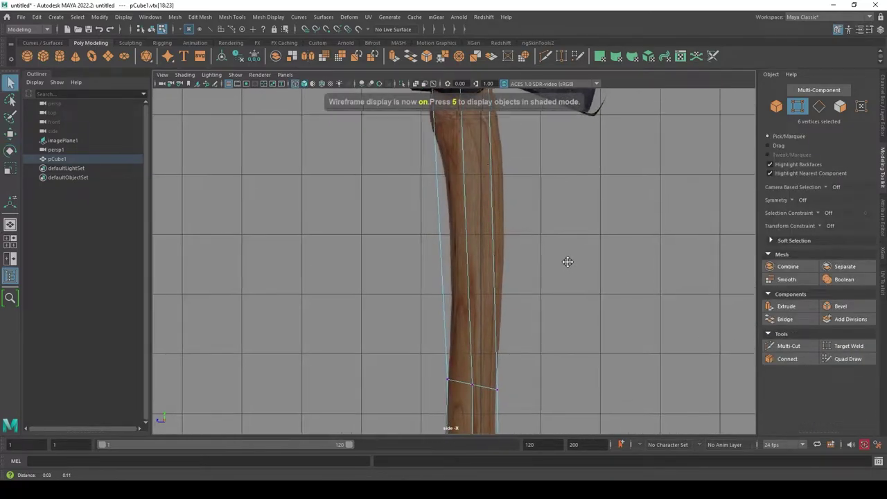
key("6")
left_click(790, 345)
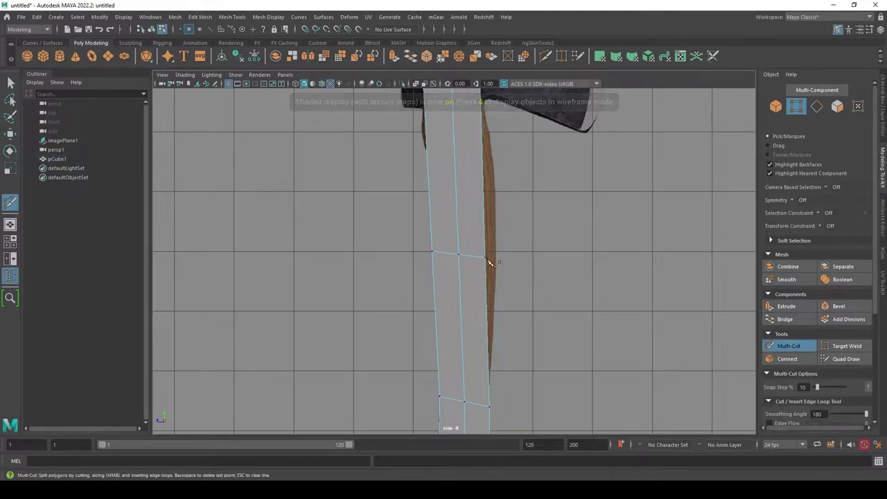
Commit the first cut loop and shift it right to follow the handle's curve.
right_click(467, 254)
key("q")
key("w")
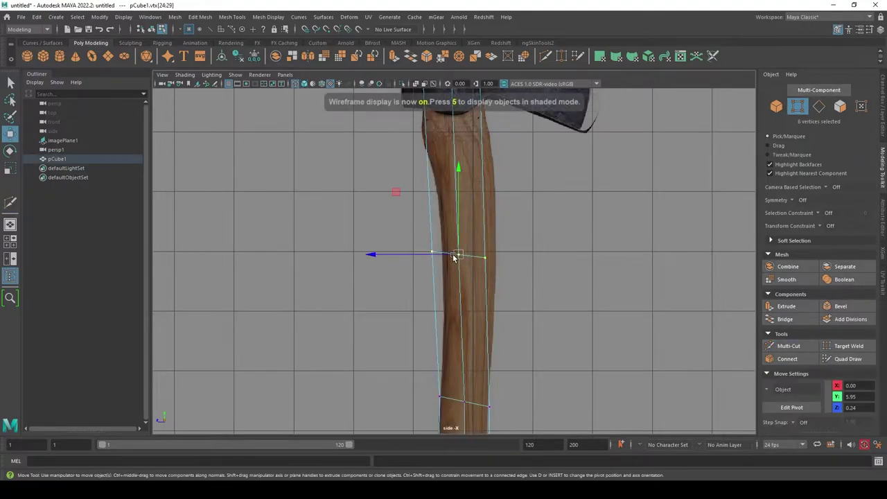
left_click_drag(458, 254, 466, 255)
middle_click_drag(571, 173, 571, 263, "alt")
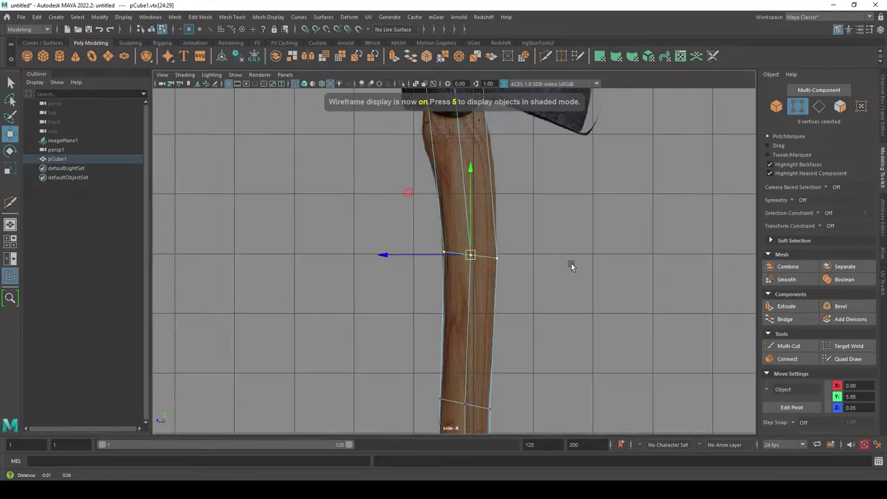
Cut a second edge loop and raise it to the axe head's bottom edge.
left_click(789, 345)
right_click(463, 230)
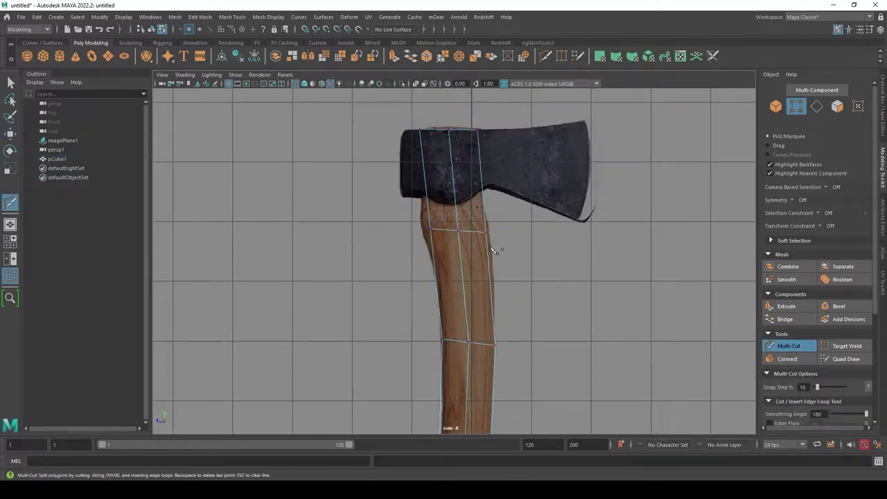
key("q")
key("w")
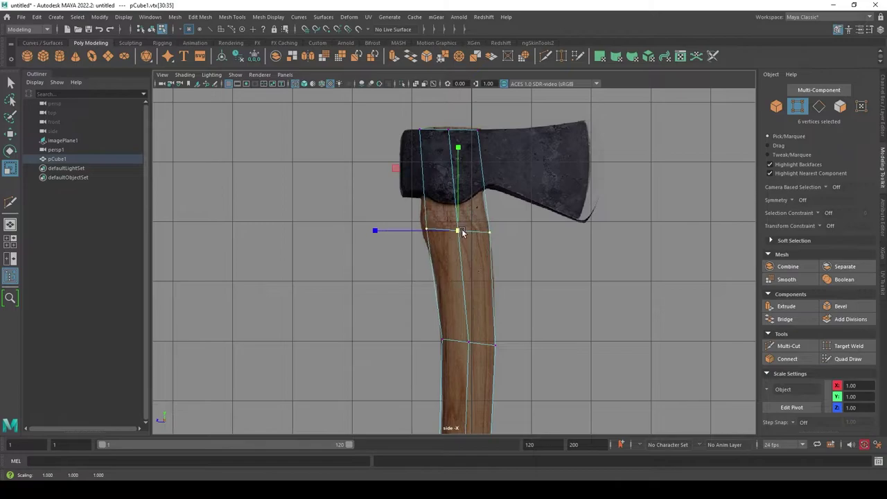
left_click_drag(461, 229, 457, 224)
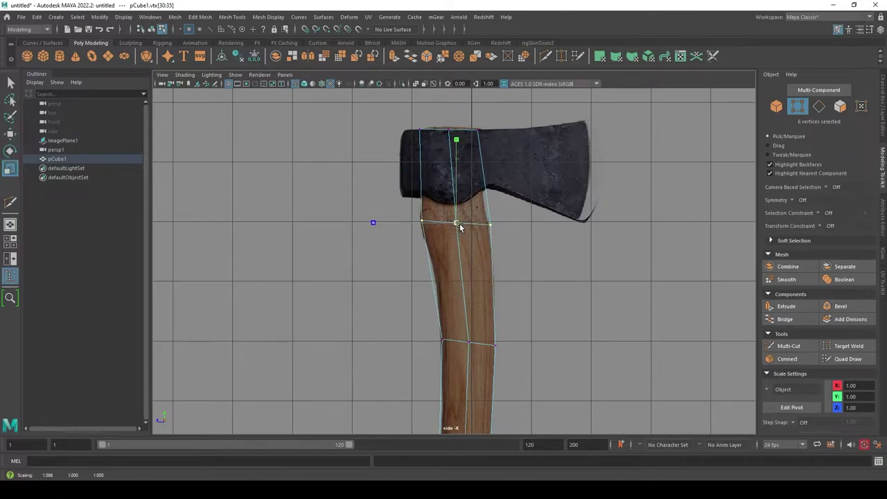
key("q")
Reframe the whole axe and toggle wireframe to check the loops against the reference.
scroll(565, 315, "down", 5)
scroll(561, 336, "down", 2)
key("4")
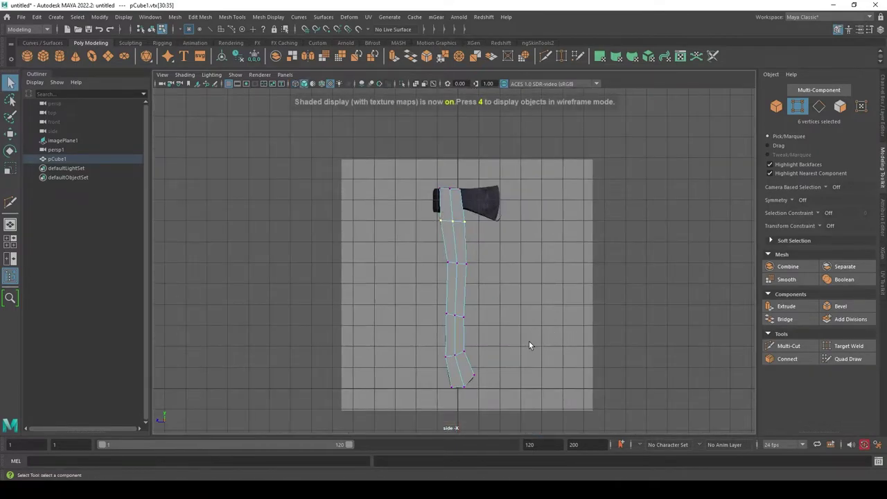
middle_click_drag(528, 340, 511, 319, "alt")
scroll(495, 296, "up", 1)
scroll(524, 363, "up", 2)
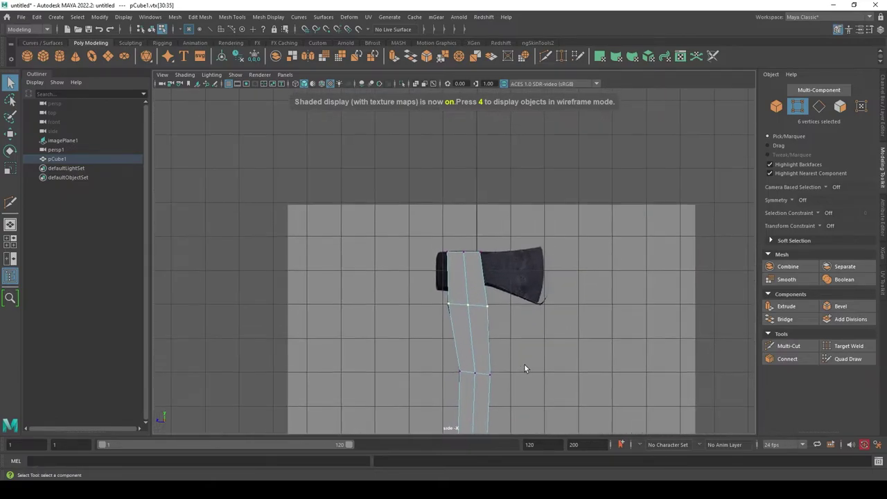
scroll(520, 304, "up", 2)
key("4")
scroll(523, 286, "up", 2)
scroll(517, 284, "up", 1)
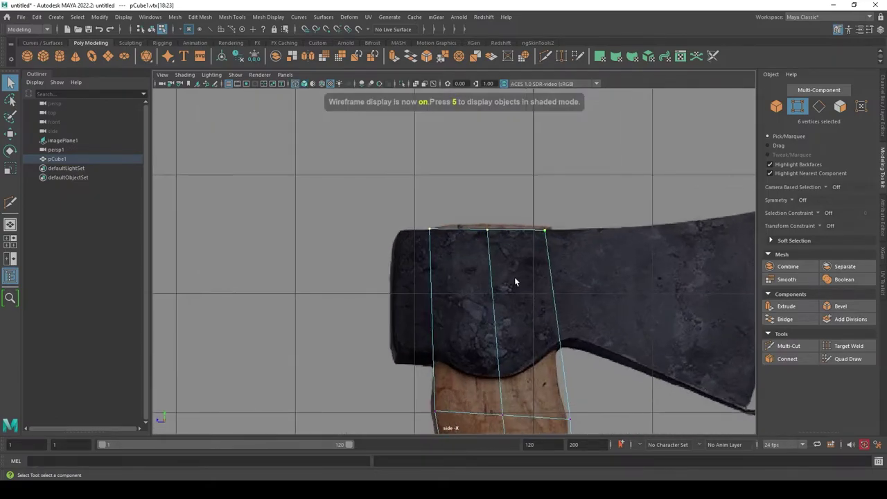
Orbit the perspective view around the handle mesh with textured shading on.
key("r")
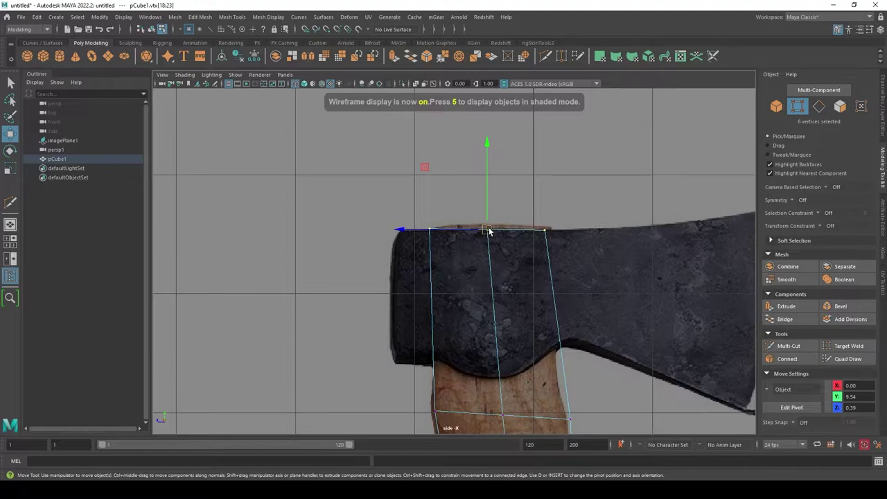
key("q")
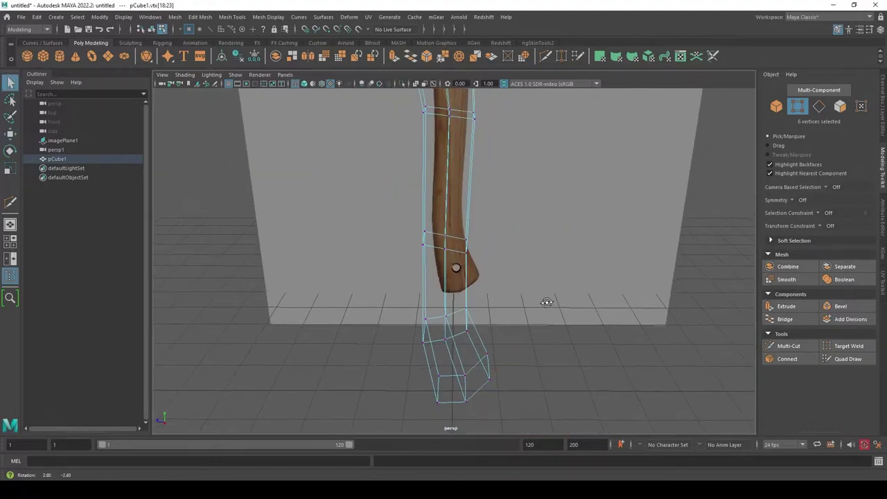
mouse_move(548, 245)
left_mouse_down("alt")
mouse_move(485, 369)
mouse_move(500, 325)
left_mouse_up("alt")
key("6")
scroll(503, 325, "down", 5)
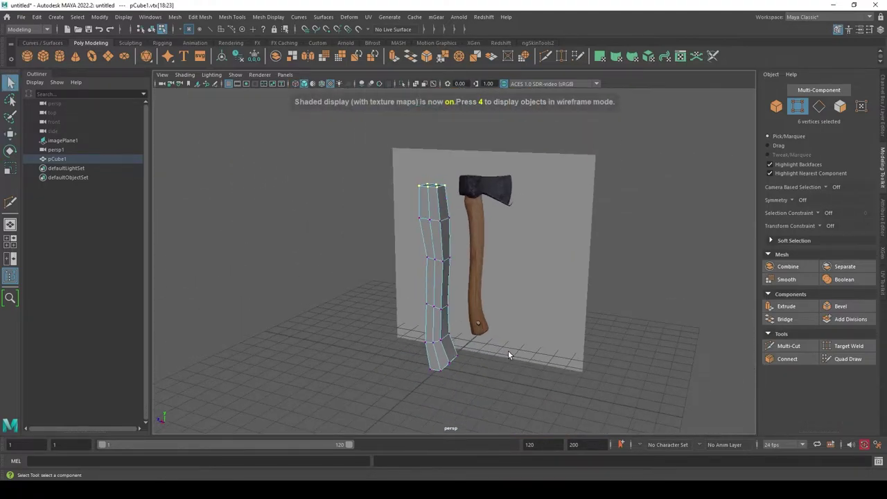
key("space")
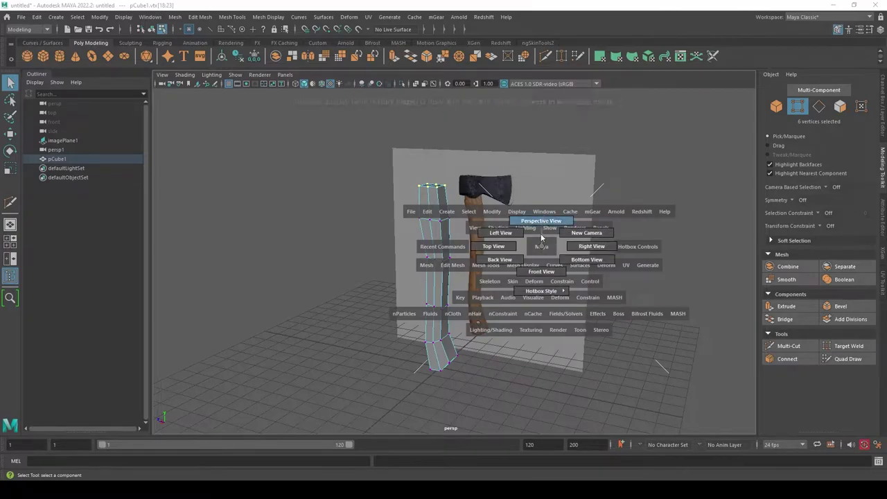
mouse_move(546, 261)
left_mouse_down("alt")
mouse_move(591, 253)
mouse_move(672, 259)
mouse_move(578, 299)
mouse_move(509, 283)
mouse_move(520, 325)
mouse_move(544, 293)
mouse_move(566, 326)
mouse_move(612, 351)
mouse_move(616, 315)
mouse_move(570, 277)
mouse_move(584, 305)
mouse_move(476, 352)
mouse_move(656, 341)
mouse_move(588, 340)
mouse_move(562, 364)
mouse_move(513, 345)
mouse_move(527, 335)
mouse_move(527, 353)
mouse_move(512, 352)
mouse_move(548, 340)
mouse_move(531, 338)
mouse_move(544, 356)
mouse_move(498, 305)
left_mouse_up("alt")
scroll(528, 365, "up", 5)
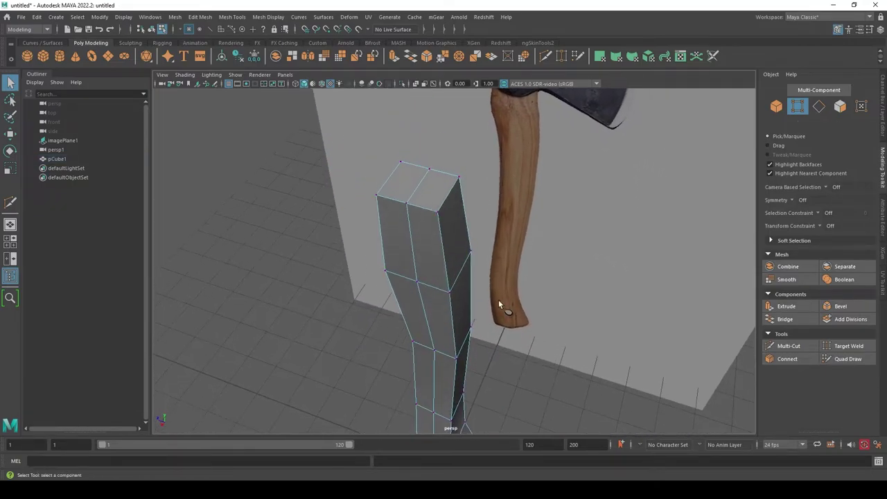
Select the top-end vertices and scale them inward along X to thin the handle's depth.
left_click(433, 213)
left_click_drag(433, 213, 513, 282, "alt")
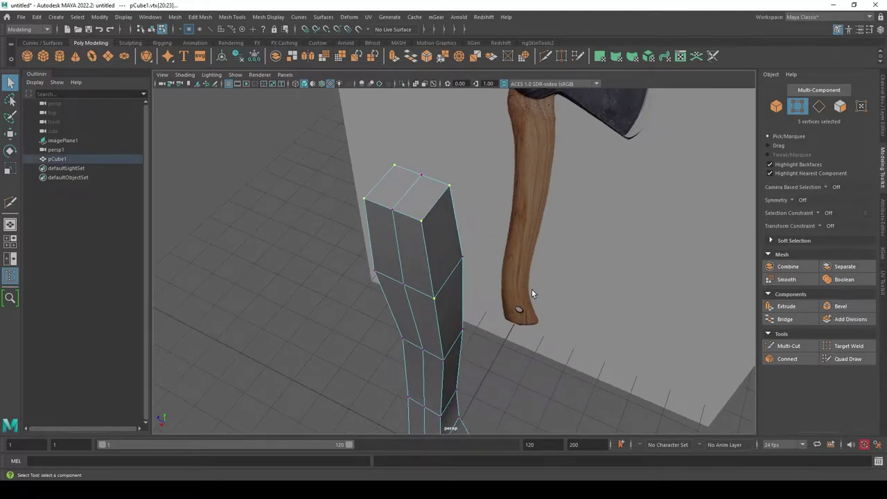
left_click_drag(532, 294, 447, 263, "alt")
left_click_drag(505, 299, 480, 302, "alt")
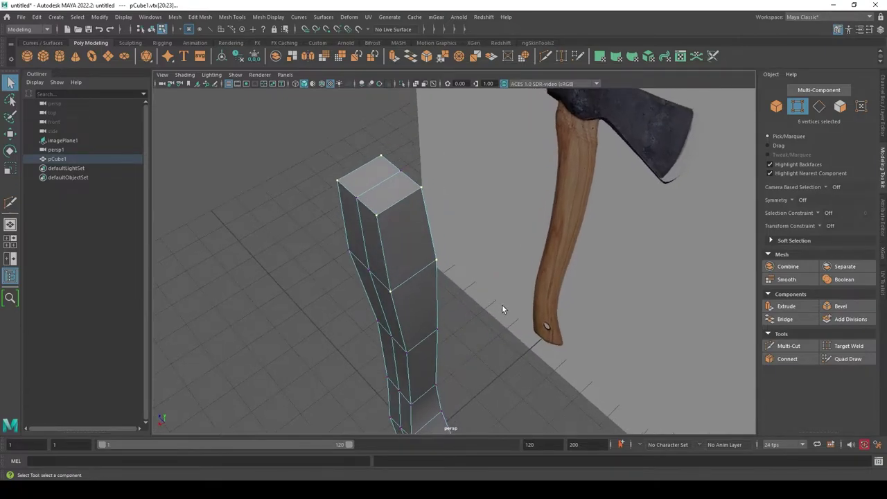
left_click_drag(480, 348, 470, 312, "alt")
key("r")
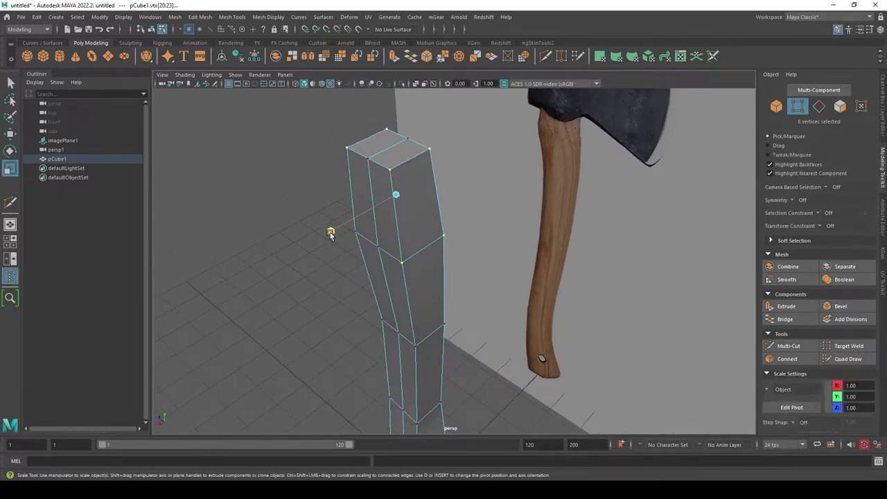
left_click_drag(330, 232, 379, 229)
mouse_move(438, 333)
left_mouse_down("alt")
mouse_move(554, 315)
mouse_move(651, 338)
mouse_move(451, 339)
mouse_move(397, 329)
mouse_move(474, 319)
left_mouse_up("alt")
key("q")
key("space")
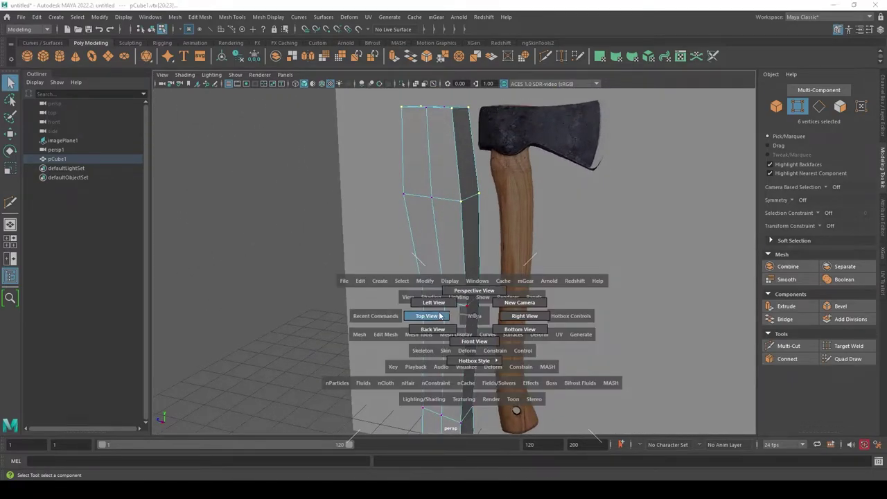
In side view, select the handle's lower vertex rows from below the axe head to the bent bottom end.
scroll(529, 296, "down", 5)
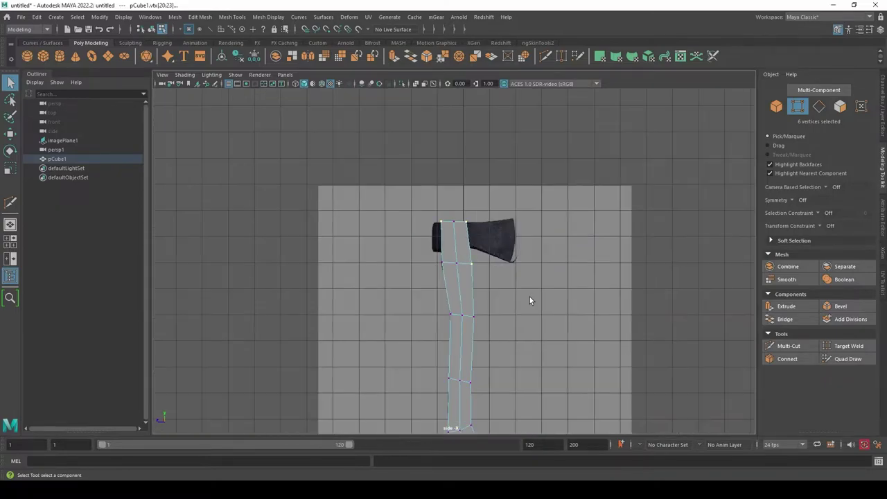
middle_click_drag(529, 296, 512, 191, "alt")
scroll(514, 201, "up", 5)
scroll(526, 235, "up", 2)
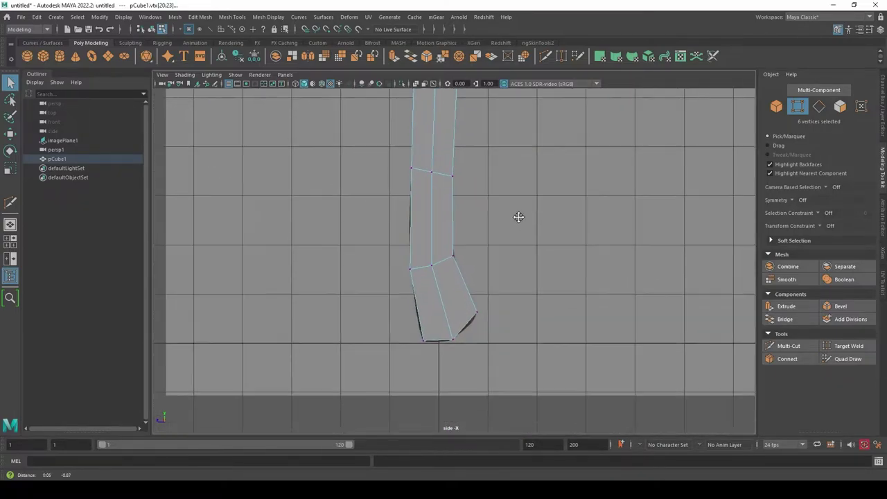
left_click_drag(506, 255, 462, 316)
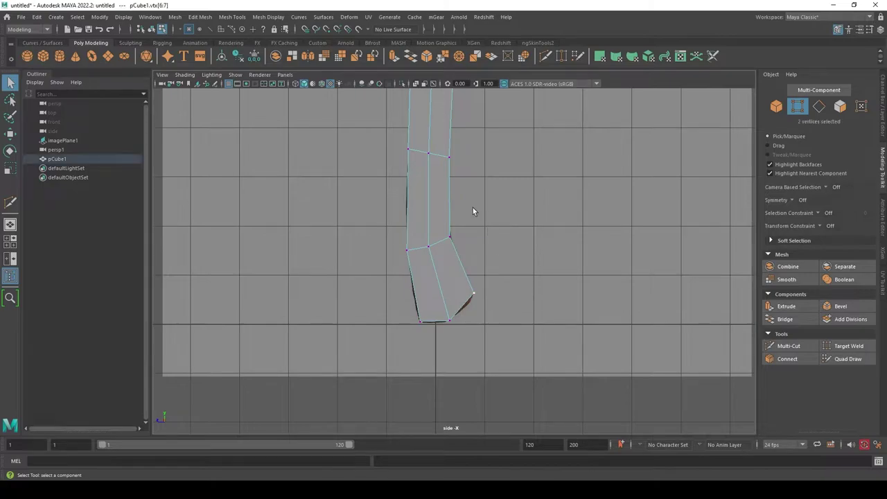
middle_click_drag(458, 247, 510, 247, "alt")
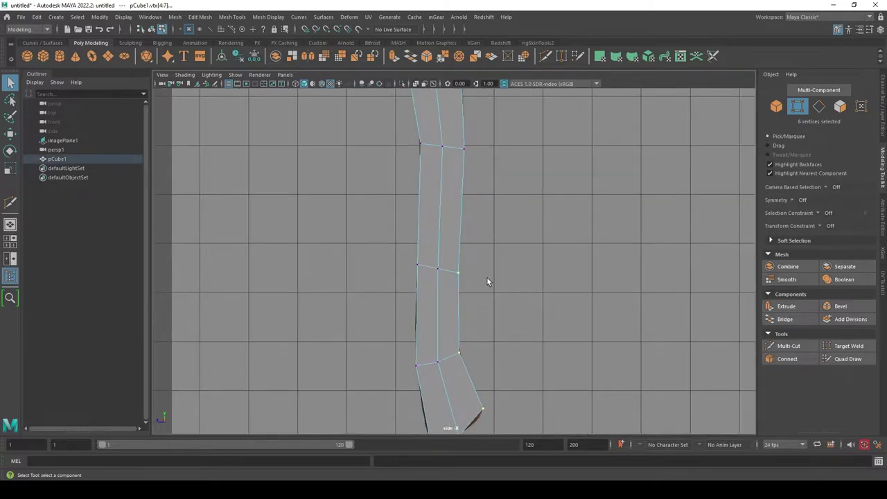
scroll(498, 315, "down", 2)
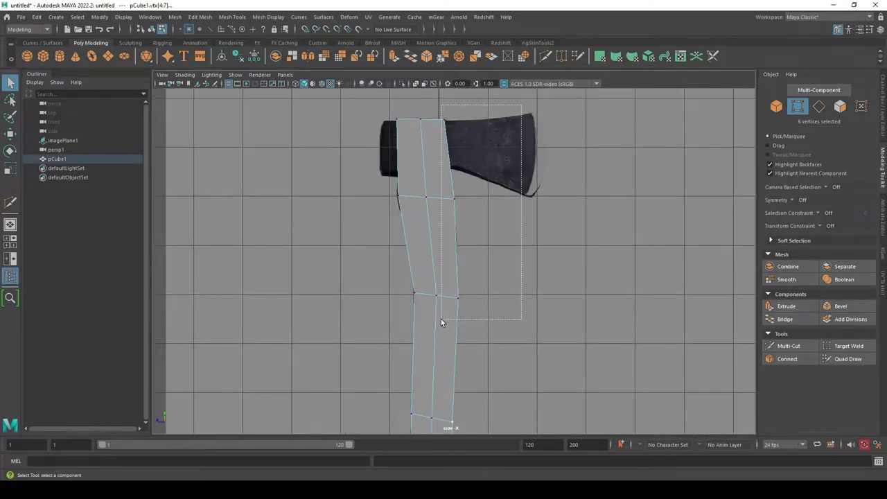
left_click_drag(442, 314, 444, 315)
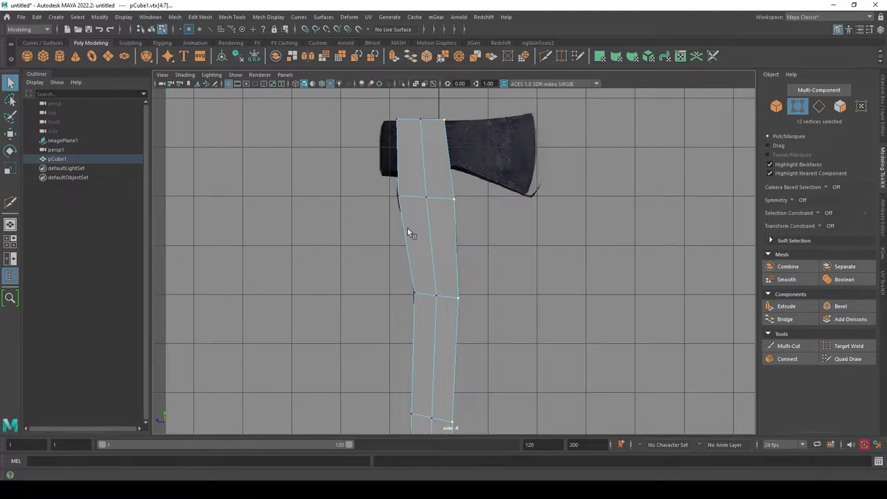
mouse_move(409, 239)
left_mouse_down("shift")
mouse_move(397, 255)
mouse_move(414, 238)
left_mouse_up("shift")
left_click_drag(347, 155, 406, 266, "shift")
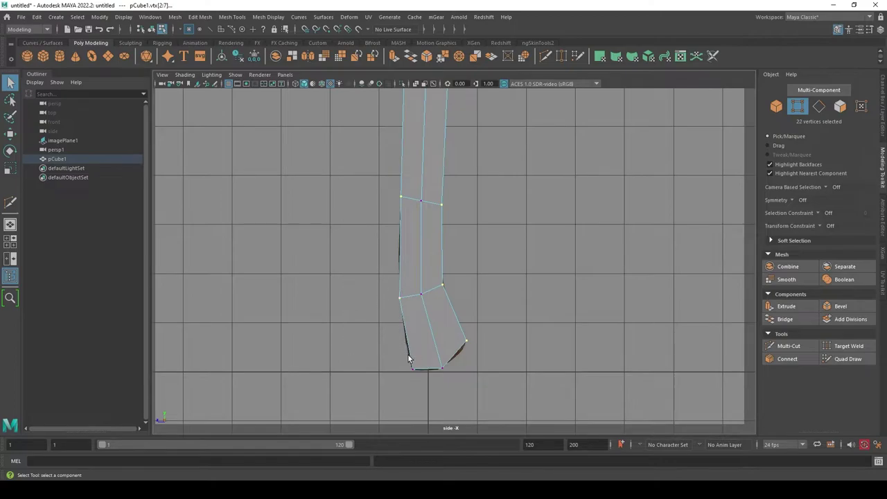
left_click_drag(424, 387, 425, 387, "shift")
middle_click_drag(489, 298, 492, 309, "alt")
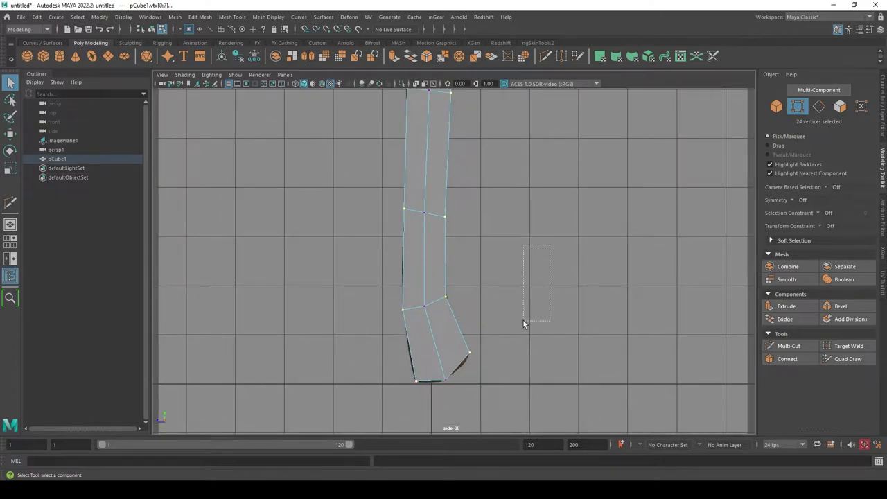
left_click_drag(422, 371, 422, 371, "shift")
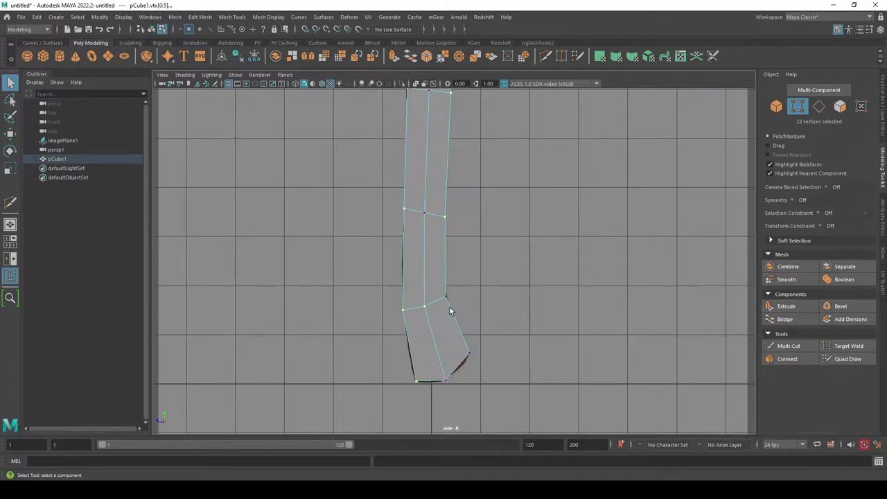
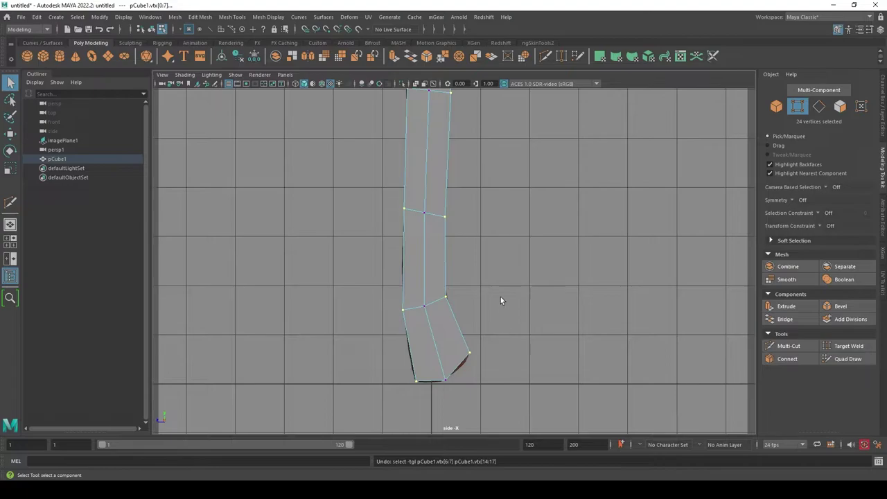
Refine the vertex selection at the handle's lower end, dropping two stray vertices.
left_click_drag(411, 386, 422, 389)
left_click_drag(528, 263, 416, 391, "ctrl+shift")
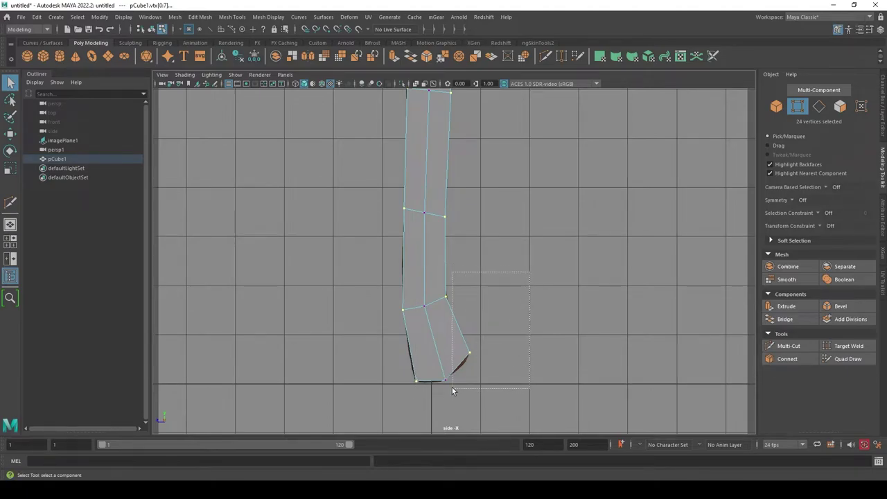
left_click_drag(421, 399, 422, 399, "ctrl")
Pan the side view down, then change the viewport to the Perspective camera.
middle_click_drag(515, 293, 520, 337, "alt")
key("space")
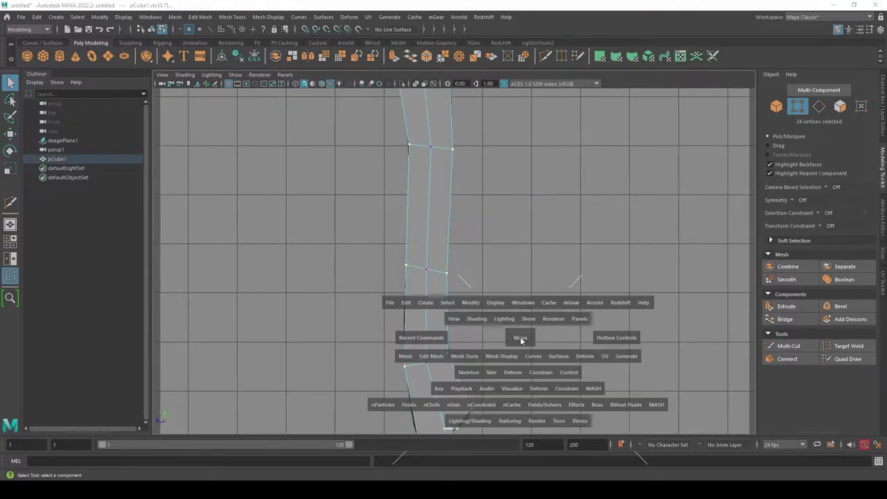
left_click_drag(519, 337, 521, 306)
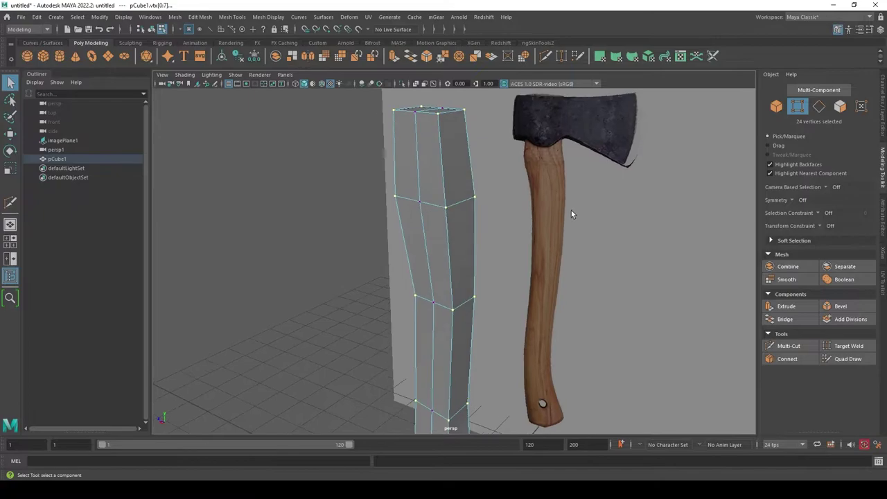
mouse_move(571, 210)
right_mouse_down("alt")
mouse_move(507, 224)
mouse_move(505, 316)
right_mouse_up("alt")
key("r")
mouse_move(507, 263)
left_mouse_down("alt")
mouse_move(456, 263)
mouse_move(385, 355)
mouse_move(408, 339)
mouse_move(521, 309)
left_mouse_up("alt")
key("F8")
key("q")
left_click(512, 186)
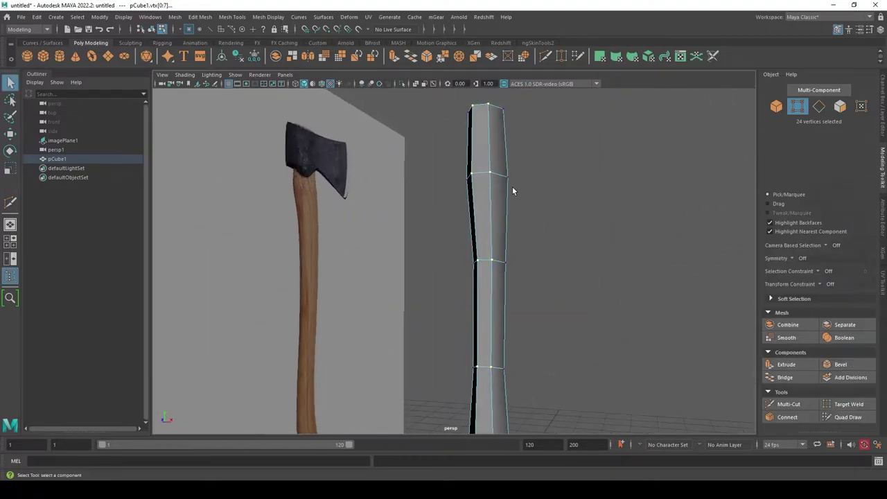
right_click_drag(609, 125, 622, 333, "alt")
left_click_drag(515, 337, 461, 336, "alt")
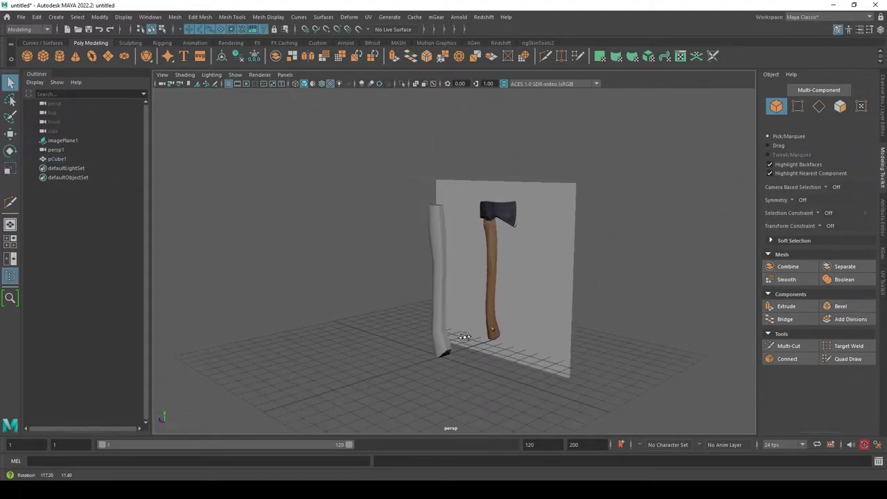
left_click(437, 280)
left_click(411, 377)
mouse_move(412, 378)
left_mouse_down("alt")
mouse_move(492, 385)
mouse_move(480, 358)
mouse_move(633, 349)
mouse_move(469, 354)
mouse_move(470, 364)
mouse_move(480, 331)
mouse_move(471, 374)
left_mouse_up("alt")
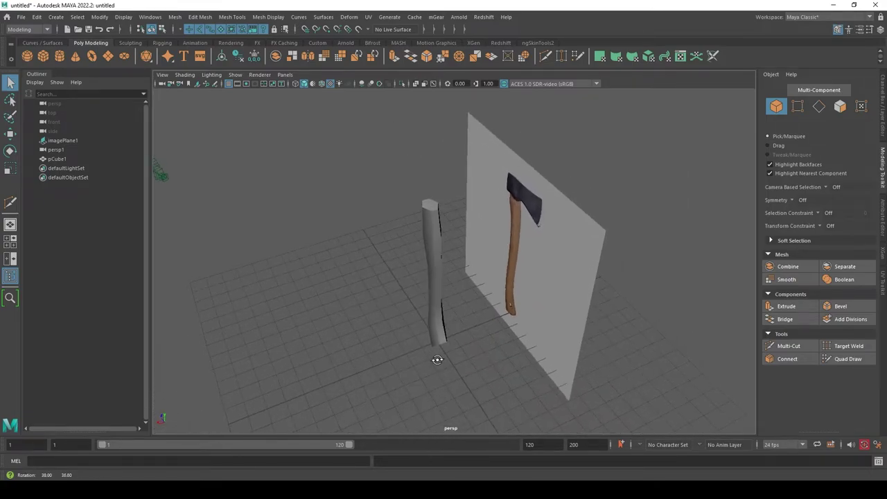
right_click_drag(471, 374, 464, 406, "alt")
left_click_drag(530, 330, 530, 305, "alt")
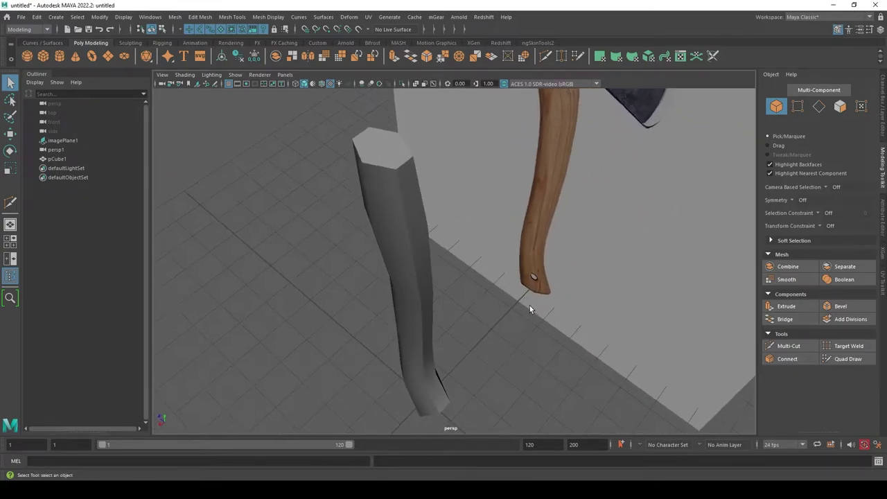
left_click(405, 271)
mouse_move(492, 265)
left_mouse_down("alt")
mouse_move(522, 298)
mouse_move(510, 295)
left_mouse_up("alt")
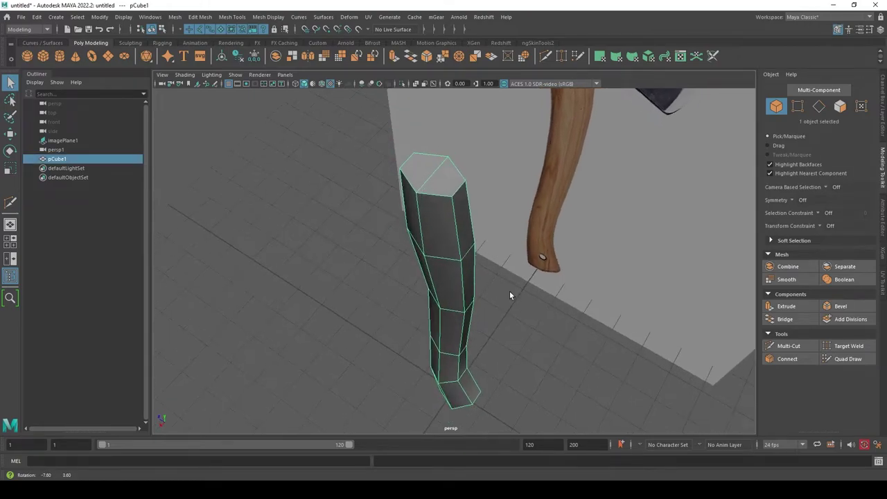
Cut a new edge loop along the handle with Multi-Cut and select it in edge mode.
left_click(768, 345)
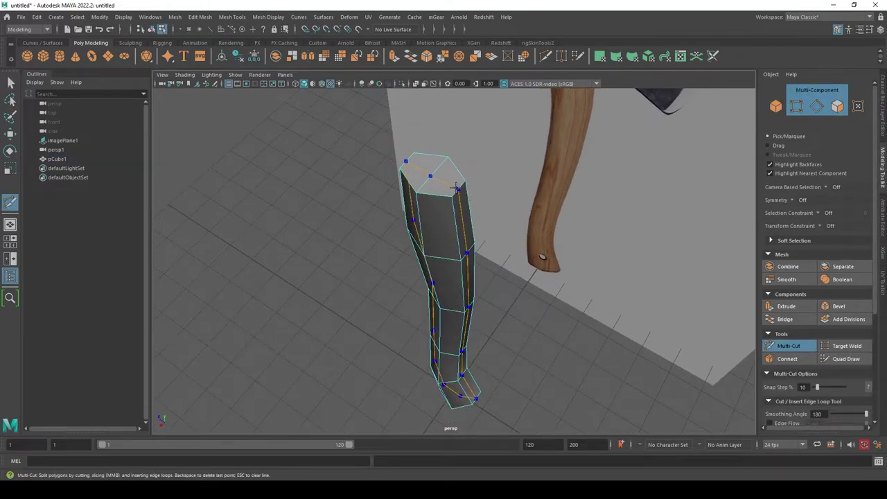
key("Return")
key("q")
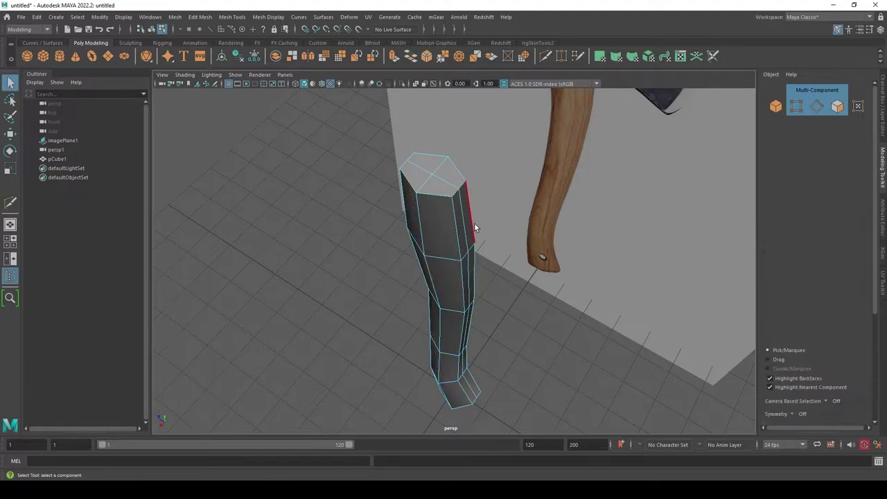
mouse_move(469, 207)
left_mouse_down("alt")
mouse_move(508, 238)
mouse_move(534, 291)
left_mouse_up("alt")
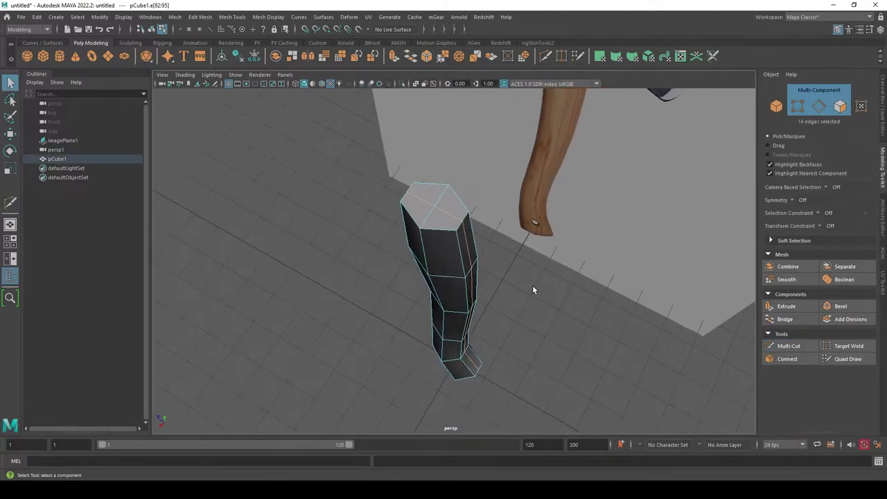
scroll(512, 271, "up", 3)
right_click(457, 170)
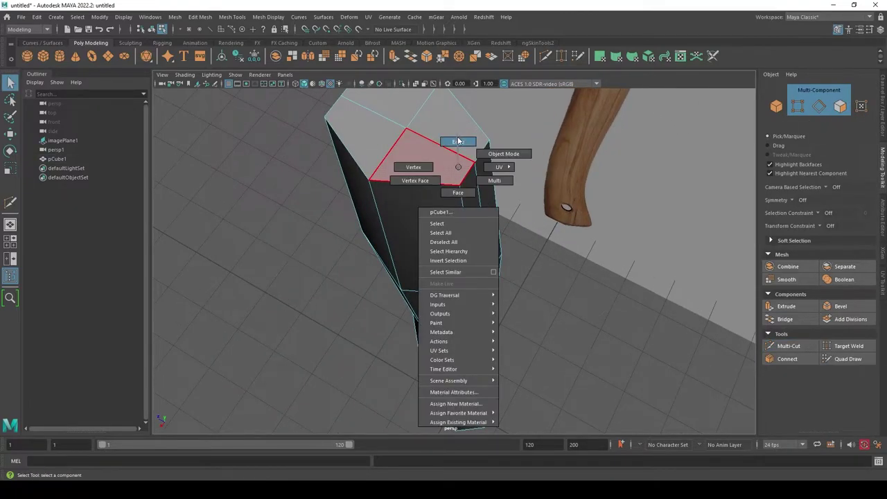
left_click(458, 142)
double_click(440, 145)
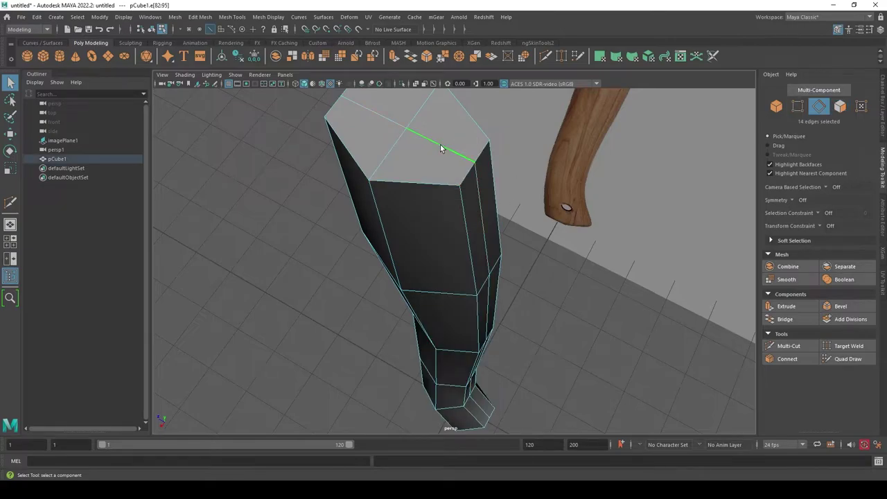
Select a different handle edge loop, try scaling it, then undo the changes.
mouse_move(440, 145)
left_mouse_down("alt")
mouse_move(546, 233)
mouse_move(546, 340)
mouse_move(526, 248)
mouse_move(502, 243)
mouse_move(471, 291)
mouse_move(550, 321)
mouse_move(470, 369)
left_mouse_up("alt")
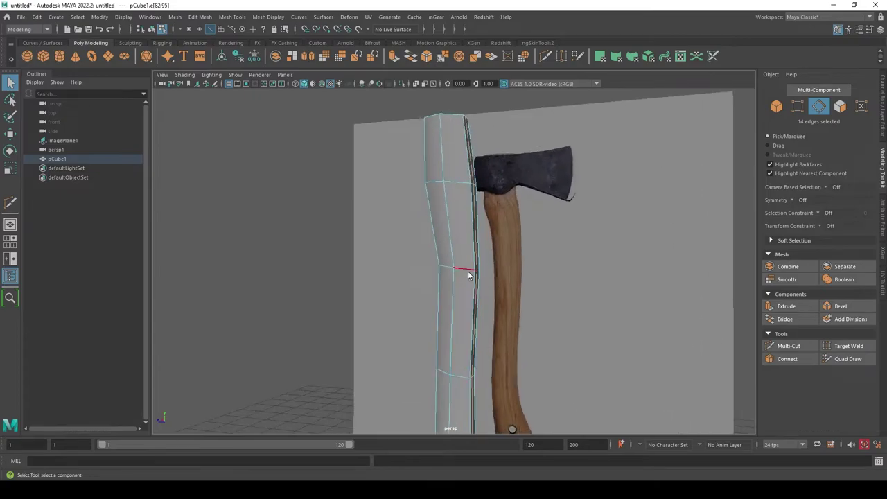
mouse_move(468, 275)
left_mouse_down("alt")
mouse_move(537, 273)
mouse_move(527, 302)
mouse_move(479, 259)
mouse_move(432, 279)
mouse_move(428, 244)
mouse_move(461, 268)
mouse_move(503, 272)
mouse_move(509, 254)
mouse_move(486, 277)
mouse_move(438, 214)
left_mouse_up("alt")
double_click(451, 221)
key("r")
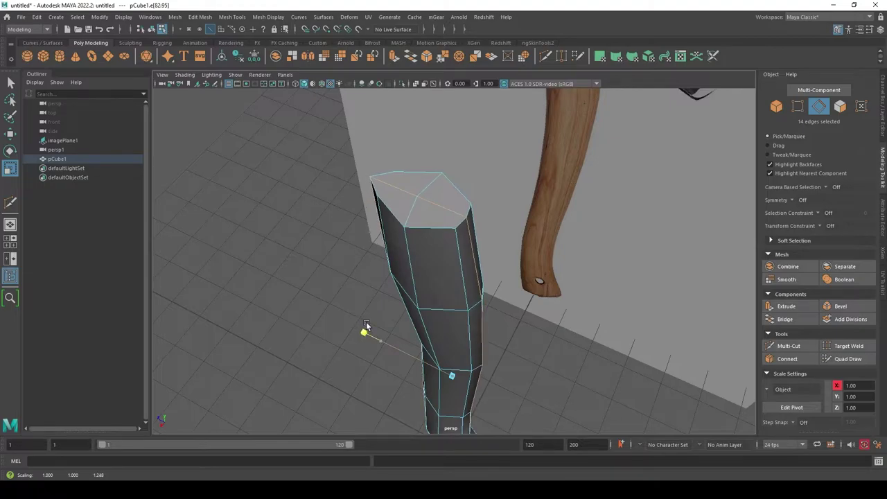
key("q")
mouse_move(374, 334)
left_mouse_down("alt")
mouse_move(540, 310)
mouse_move(609, 284)
mouse_move(683, 281)
mouse_move(620, 258)
mouse_move(527, 263)
mouse_move(394, 307)
mouse_move(400, 319)
left_mouse_up("alt")
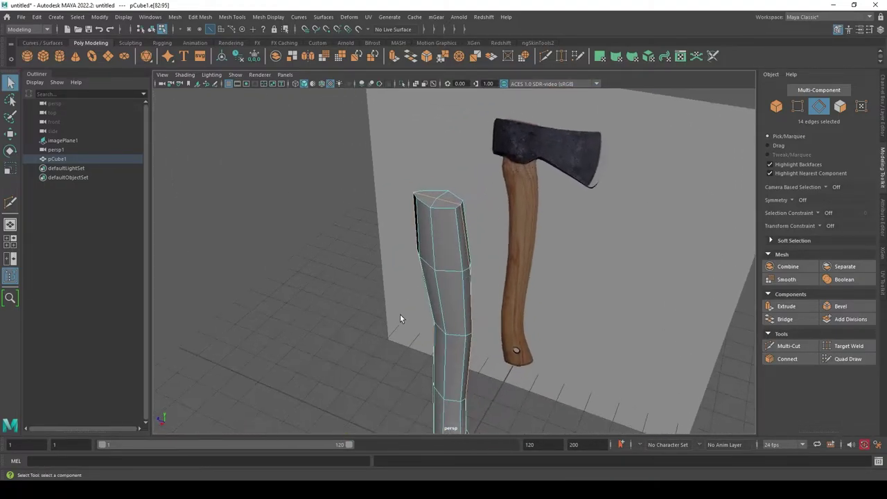
key("ctrl+z")
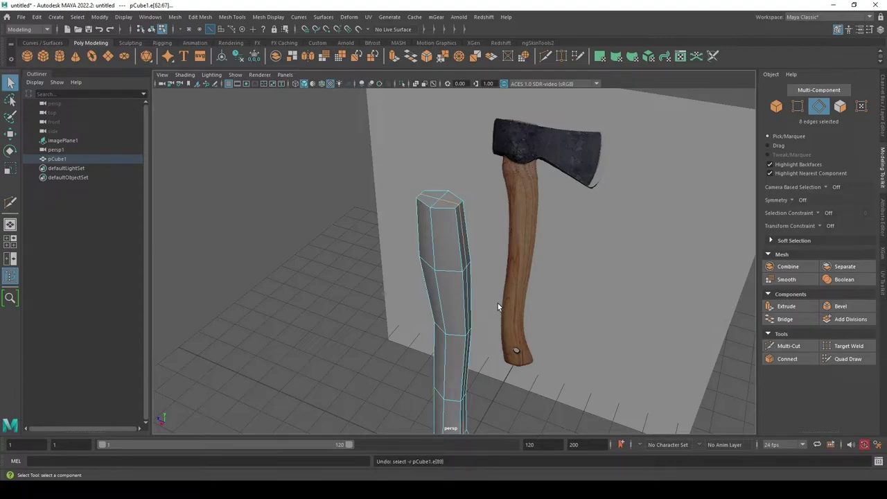
key("ctrl+z")
key("ctrl+z")
key("ctrl+z")
key("ctrl+z")
key("ctrl+z")
key("ctrl+z")
key("ctrl+z")
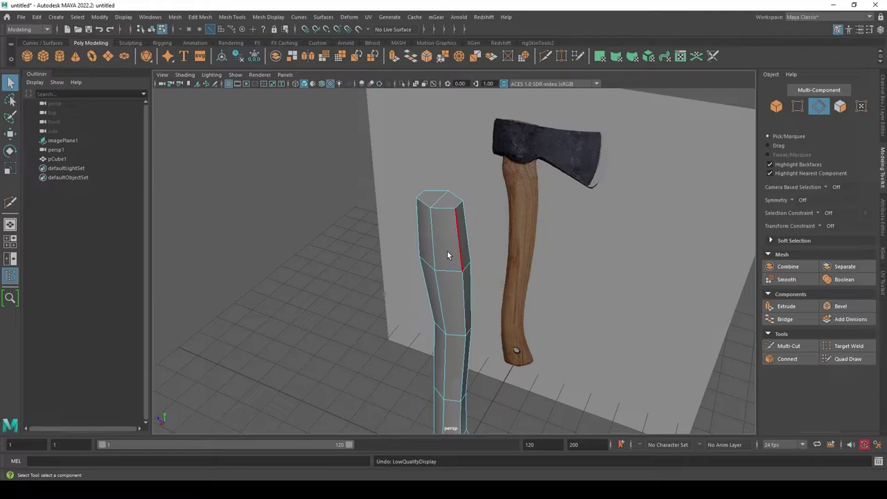
Return the handle to object mode and reselect the handle mesh.
right_click_drag(447, 250, 520, 209)
mouse_move(519, 209)
left_mouse_down("alt")
mouse_move(592, 360)
mouse_move(652, 240)
mouse_move(508, 291)
mouse_move(560, 293)
mouse_move(647, 319)
mouse_move(564, 307)
left_mouse_up("alt")
left_click(651, 240)
left_click(478, 298)
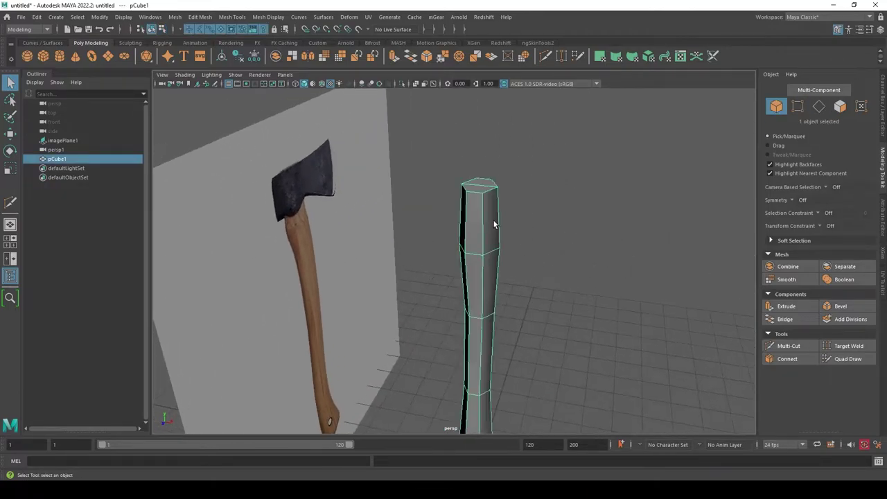
mouse_move(478, 298)
left_mouse_down("alt")
mouse_move(455, 253)
mouse_move(456, 281)
mouse_move(519, 280)
left_mouse_up("alt")
Compare the handle with the axe in side view, then return to perspective with nothing selected.
key("space")
middle_click_drag(494, 288, 511, 282, "alt")
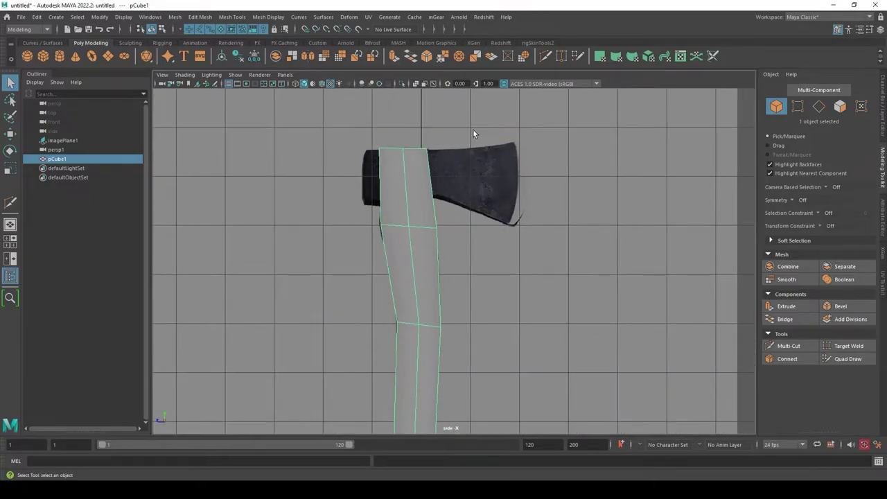
left_click(528, 287)
key("space")
left_click_drag(498, 250, 497, 228)
mouse_move(498, 228)
left_mouse_down("alt")
mouse_move(488, 260)
mouse_move(495, 255)
left_mouse_up("alt")
left_click(658, 186)
mouse_move(658, 186)
left_mouse_down("alt")
mouse_move(526, 287)
mouse_move(435, 254)
left_mouse_up("alt")
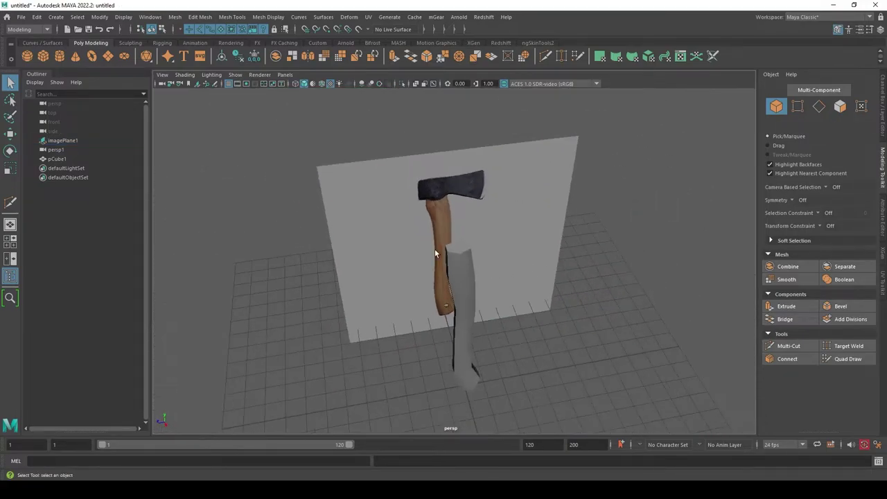
left_click(59, 18)
mouse_move(81, 52)
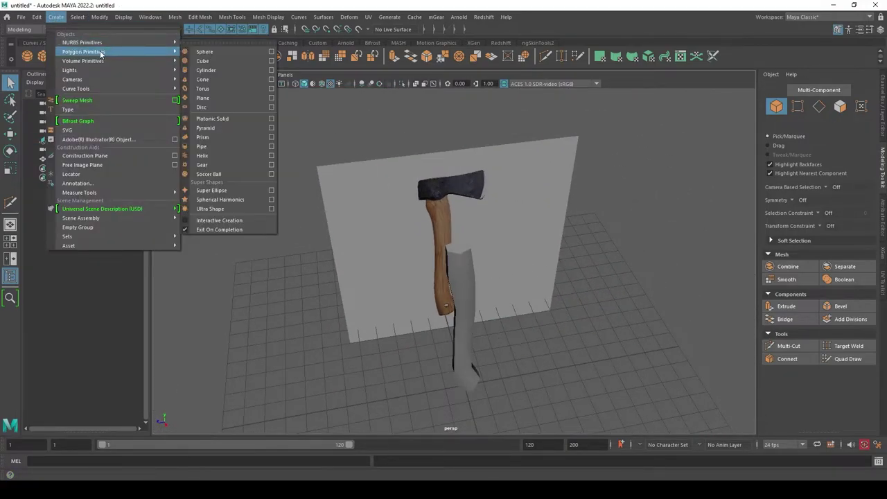
Create a polygon cube and raise it up to the axe head in the side view.
left_click(233, 61)
mouse_move(352, 141)
left_mouse_down("alt")
mouse_move(559, 313)
mouse_move(521, 266)
mouse_move(537, 309)
left_mouse_up("alt")
key("space")
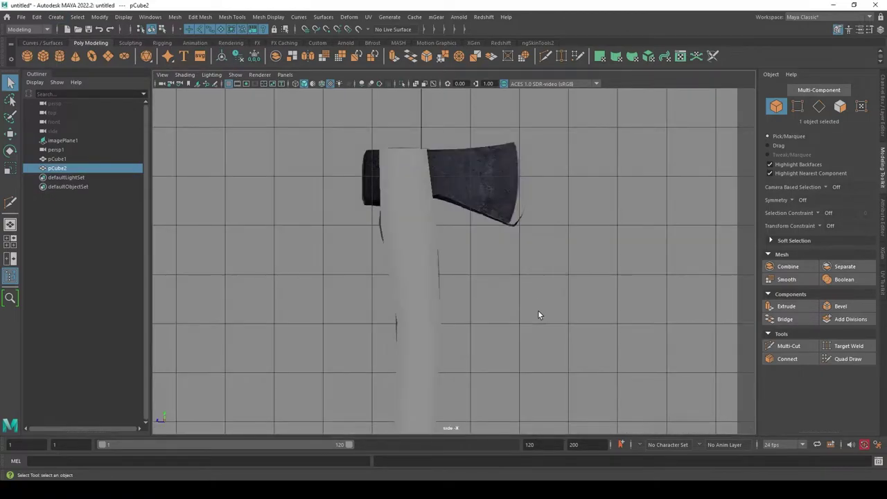
key("w")
mouse_move(544, 307)
middle_mouse_down("alt")
mouse_move(543, 261)
mouse_move(513, 198)
mouse_move(518, 303)
mouse_move(544, 295)
middle_mouse_up("alt")
scroll(560, 327, "up", 3)
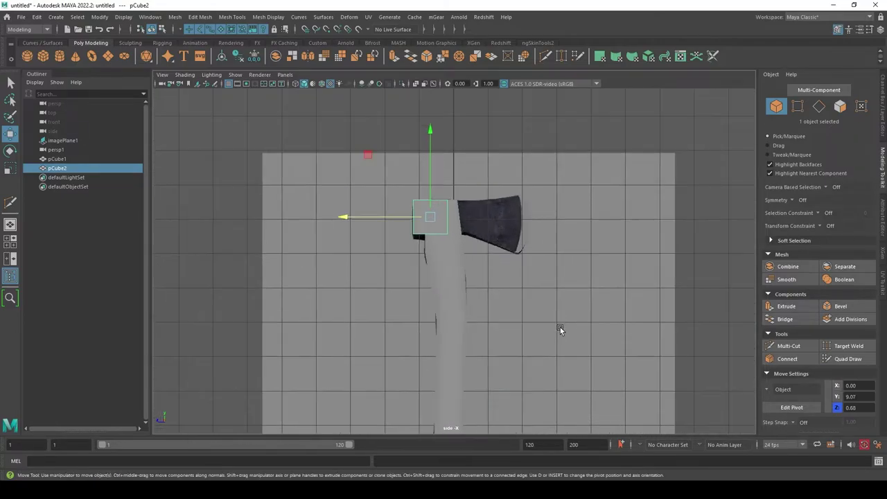
scroll(555, 276, "up", 2)
scroll(554, 317, "down", 3)
Check the cube in perspective, then slide it over the blade in the side view.
key("space")
mouse_move(554, 317)
left_mouse_down()
mouse_move(552, 295)
mouse_move(526, 337)
mouse_move(574, 406)
mouse_move(547, 320)
left_mouse_up()
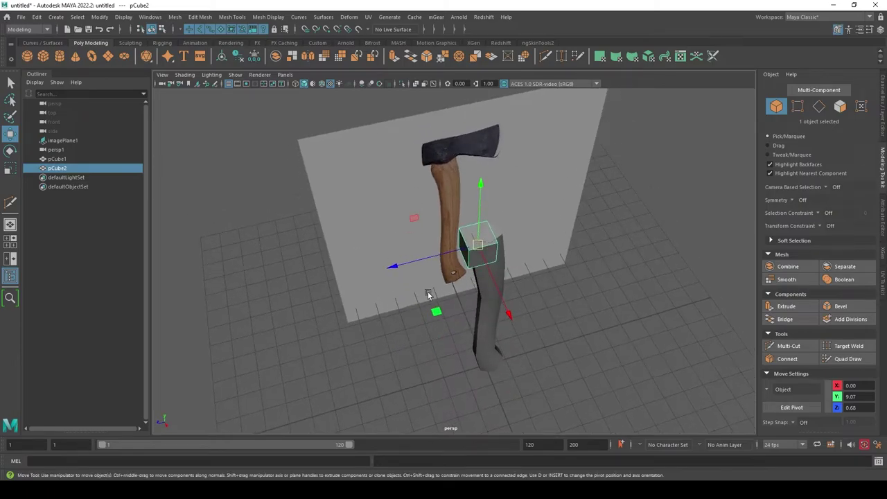
scroll(532, 280, "up", 4)
left_click_drag(532, 280, 367, 180, "alt")
scroll(525, 336, "down", 3)
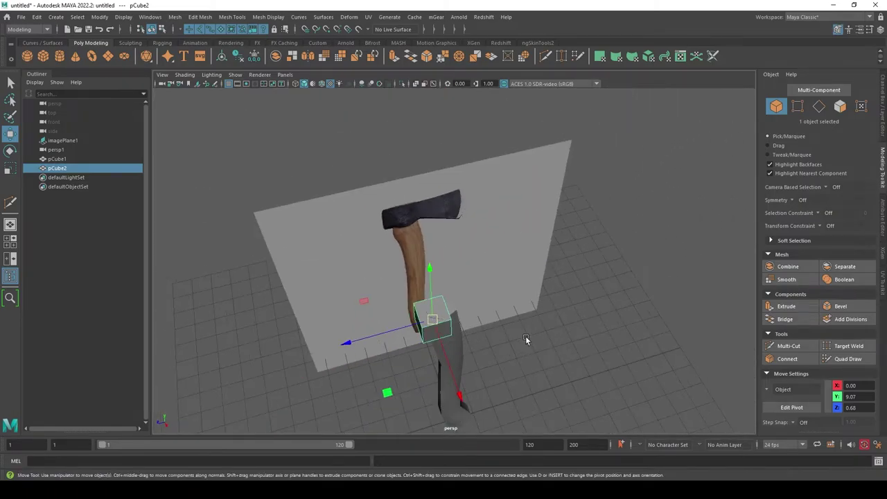
mouse_move(525, 335)
left_mouse_down("alt")
mouse_move(475, 285)
mouse_move(499, 288)
left_mouse_up("alt")
key("space")
mouse_move(559, 299)
middle_mouse_down()
mouse_move(619, 297)
mouse_move(606, 317)
middle_mouse_up()
In vertex mode, lower the bottom-right corner and pull a lower corner left along the blade.
key("q")
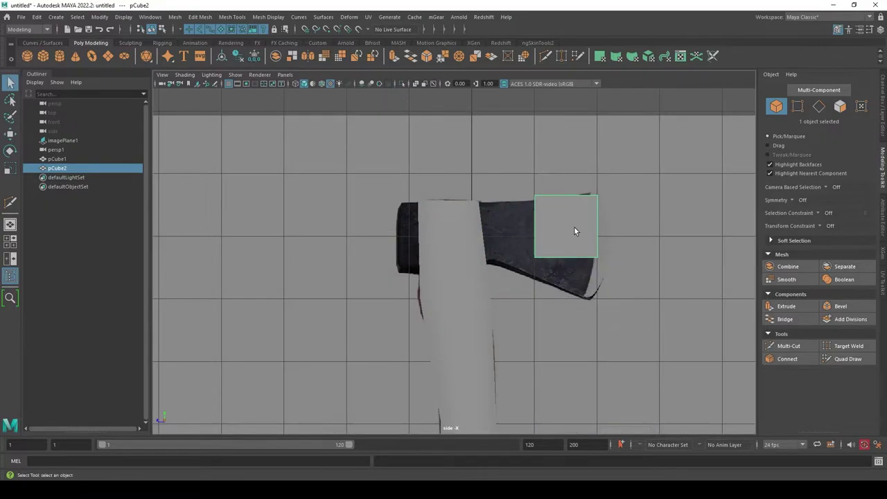
right_click_drag(574, 228, 537, 223)
left_click_drag(618, 213, 582, 182)
key("w")
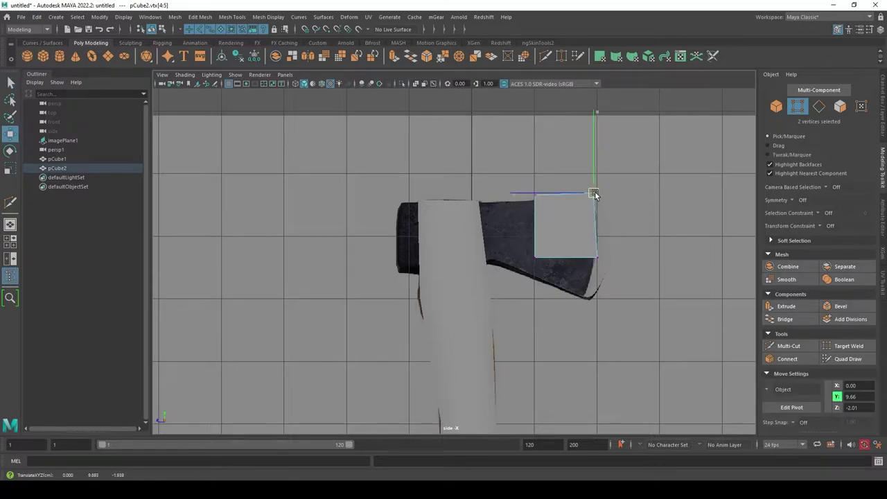
left_click_drag(589, 254, 594, 262)
middle_click_drag(594, 261, 590, 297)
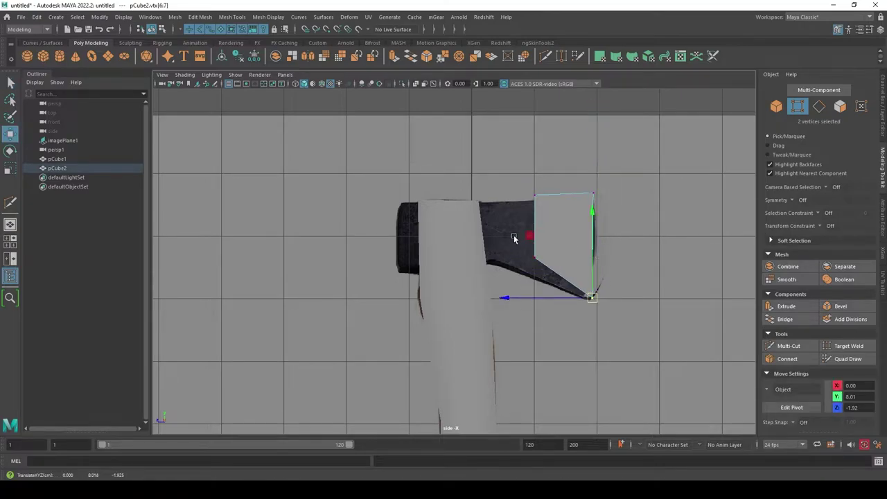
left_click(530, 257)
middle_click_drag(530, 257, 491, 257)
Move the top corners down and back, then adjust the lower-left corner vertices.
left_click_drag(490, 161, 564, 210)
middle_click_drag(524, 184, 524, 195)
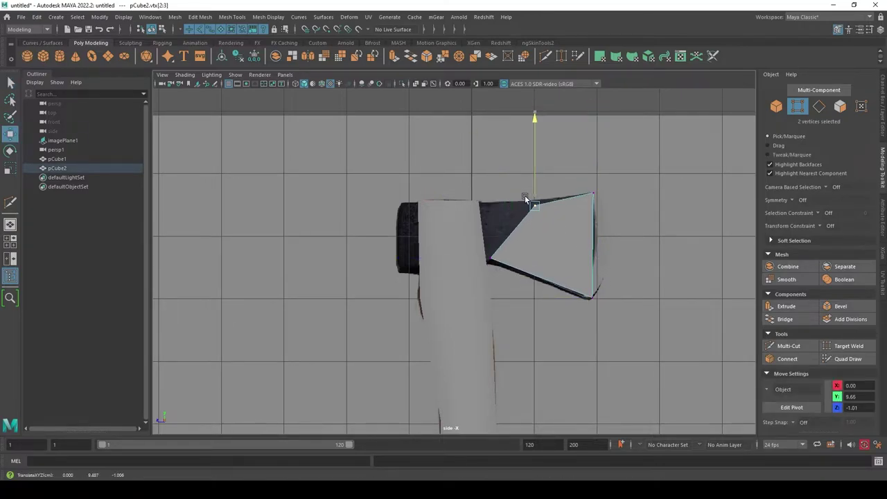
left_click_drag(531, 203, 479, 204)
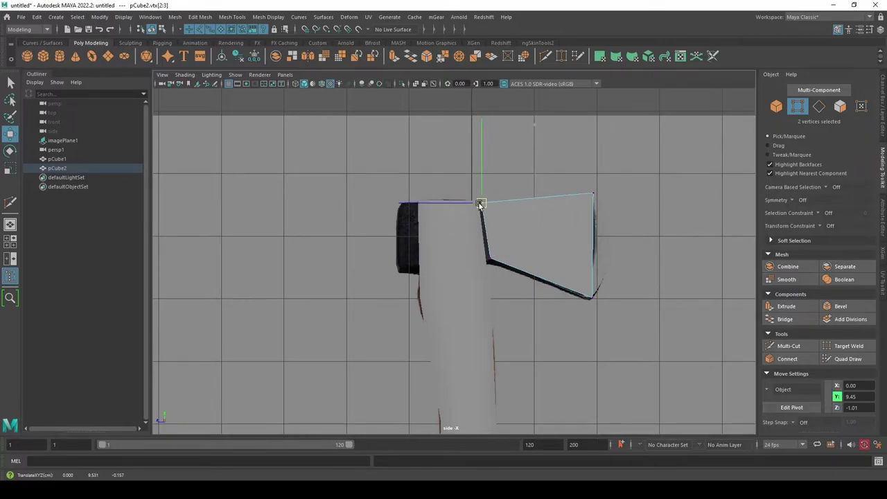
left_click_drag(477, 272, 492, 257)
mouse_move(488, 263)
middle_mouse_down()
mouse_move(509, 257)
mouse_move(407, 200)
middle_mouse_up()
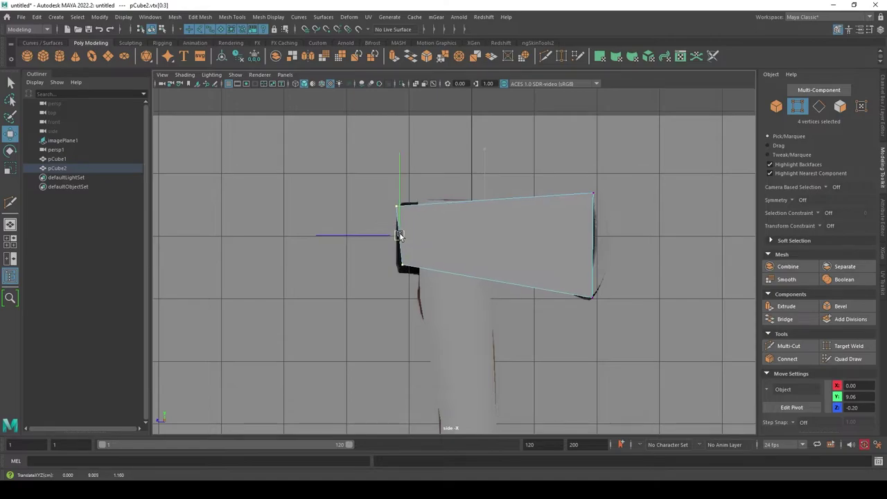
left_click_drag(406, 201, 395, 203)
left_click_drag(391, 260, 402, 274)
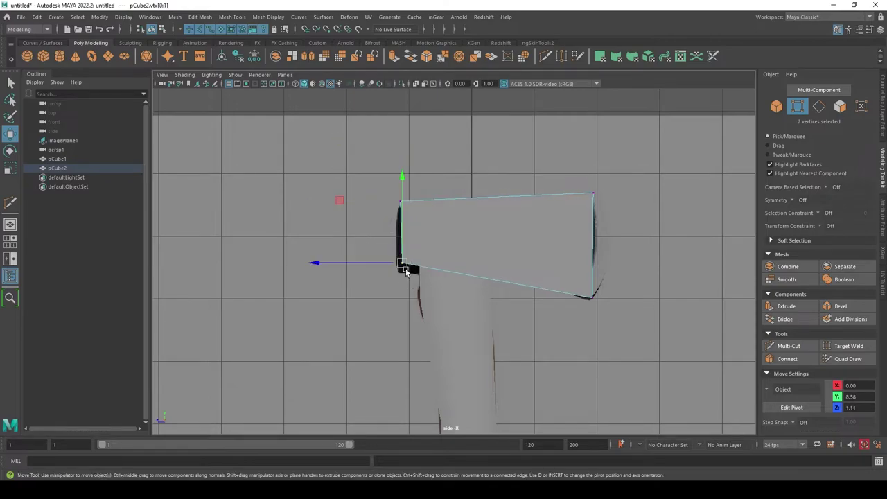
Add a vertical Multi-Cut edge loop through the axe head, using wireframe to see the reference.
key("q")
left_click(788, 345)
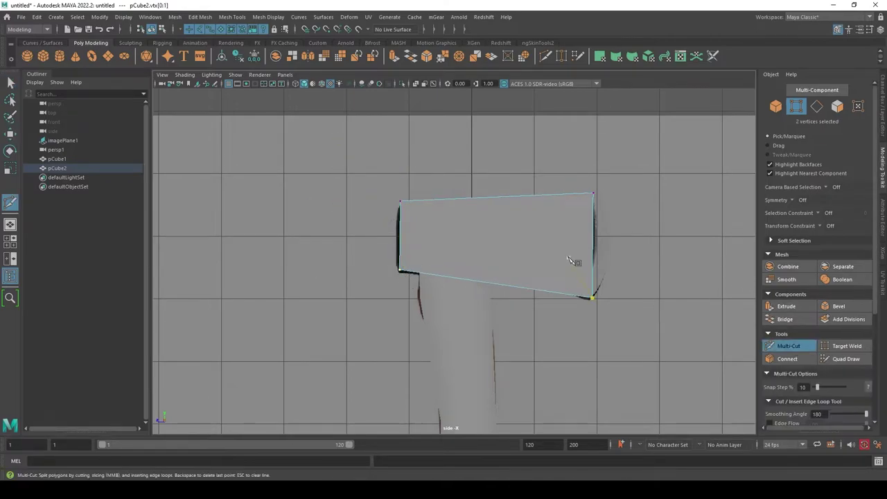
key("4")
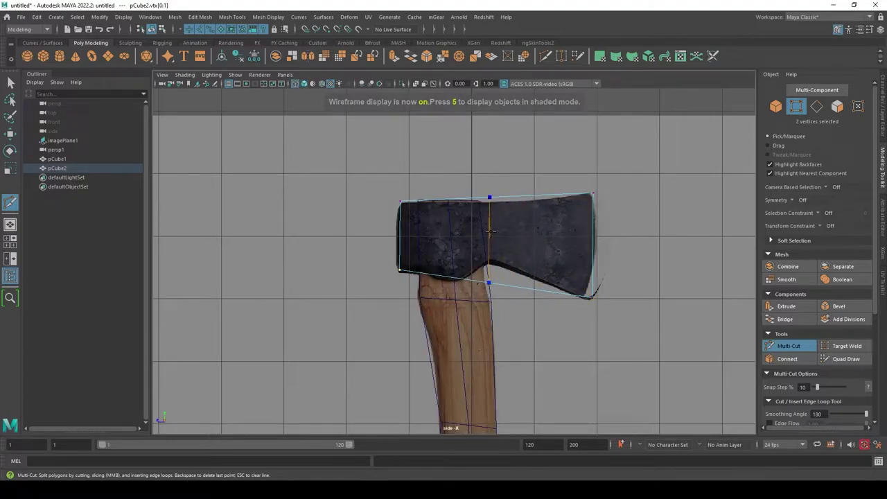
left_click(489, 232, "ctrl")
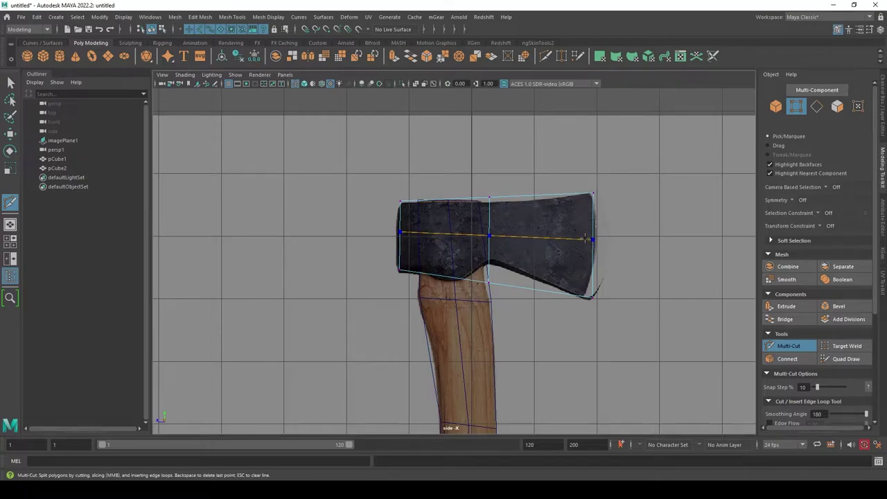
key("q")
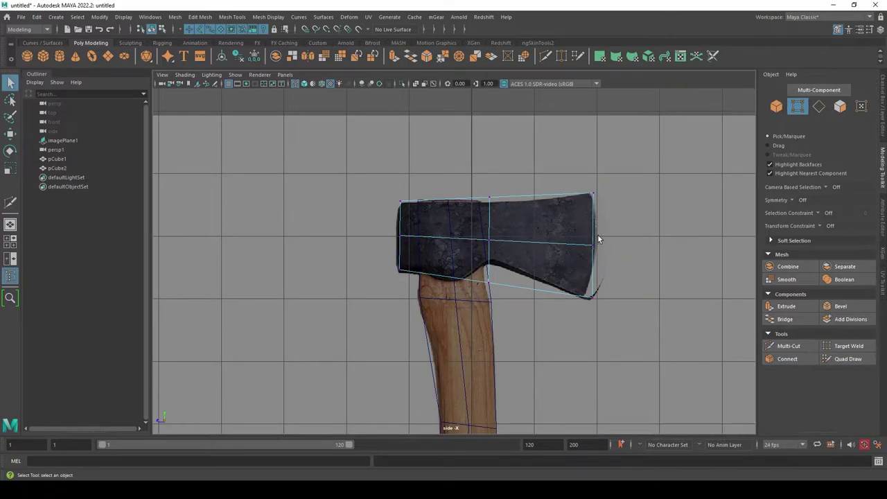
key("6")
Move the blade-edge corner and middle vertices onto the reference outline.
right_click(583, 231)
key("4")
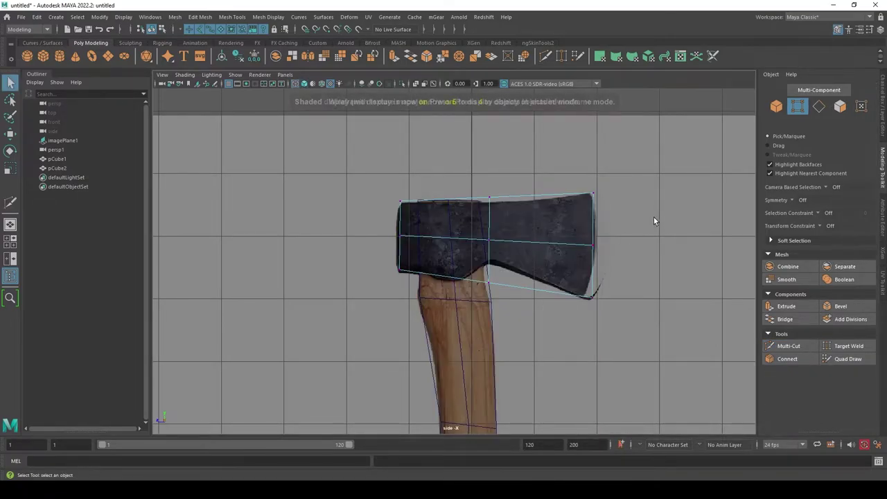
left_click_drag(653, 216, 562, 256)
key("w")
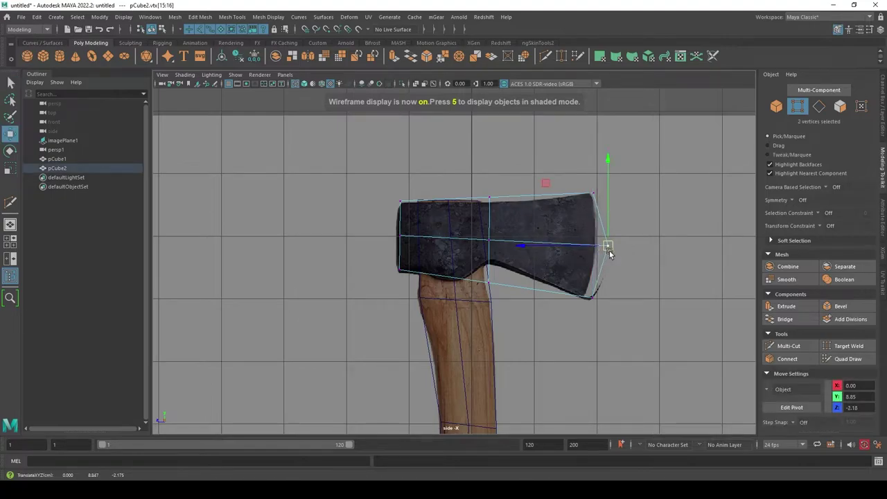
middle_click_drag(584, 293, 595, 295)
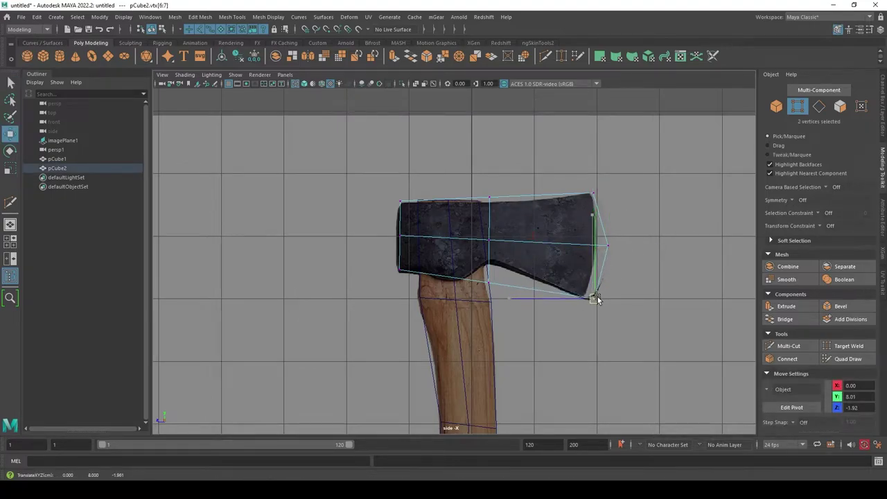
left_click_drag(583, 184, 595, 197)
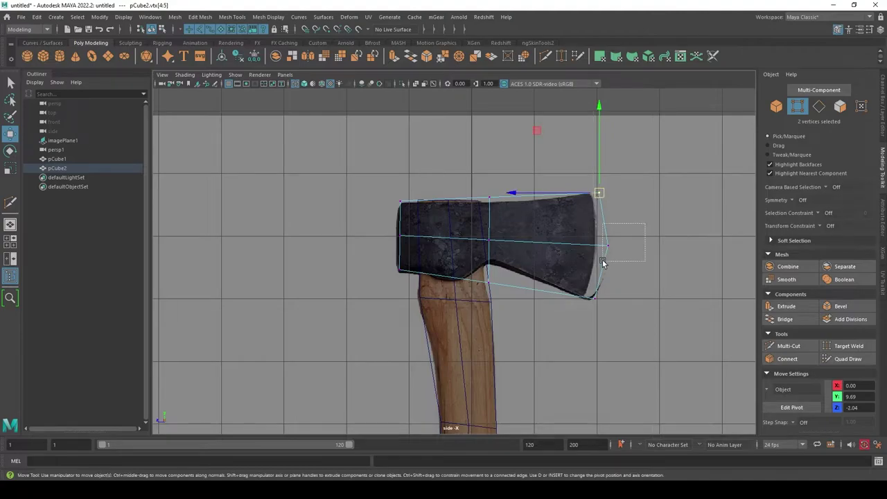
left_click_drag(651, 225, 600, 257)
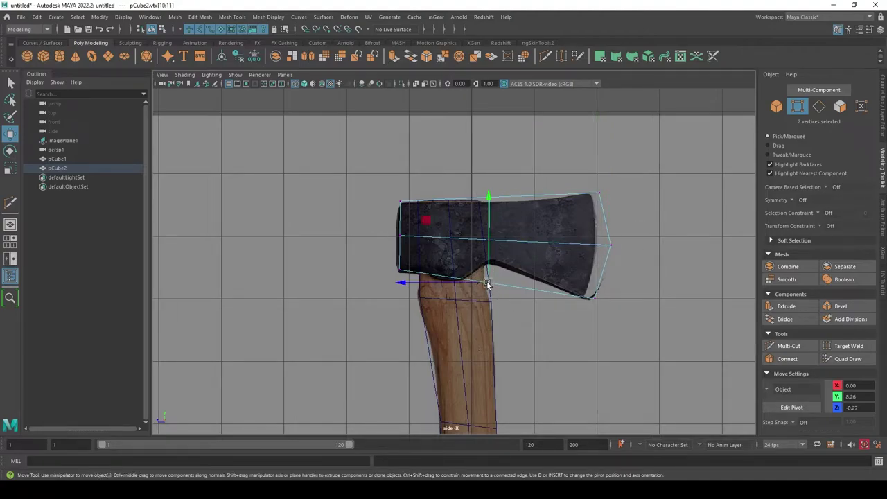
left_click_drag(487, 284, 490, 263)
left_click_drag(466, 179, 484, 189)
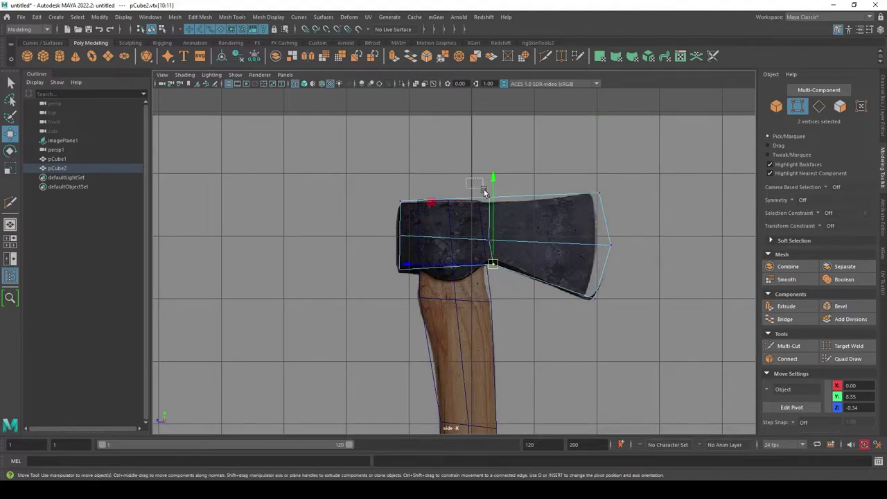
Lower the top middle vertices and push the bottom-left corner out to the head's back.
left_click(508, 218)
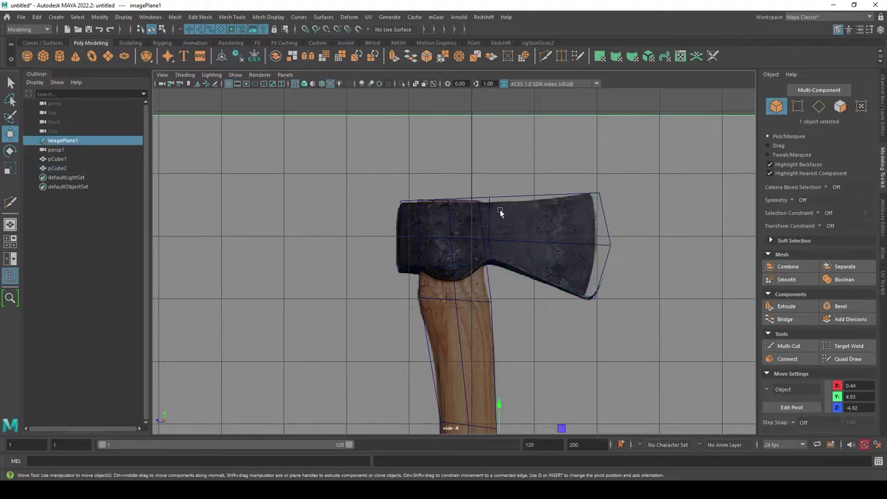
left_click(492, 198)
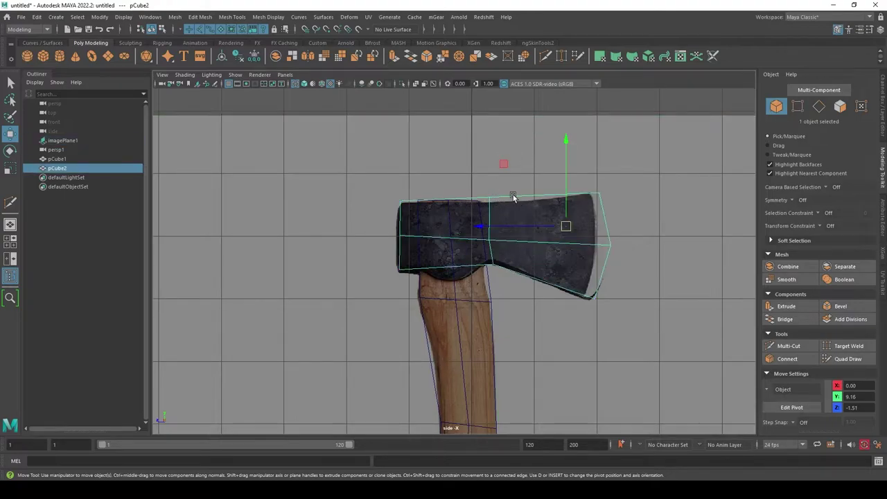
key("F9")
left_click_drag(502, 212, 450, 173)
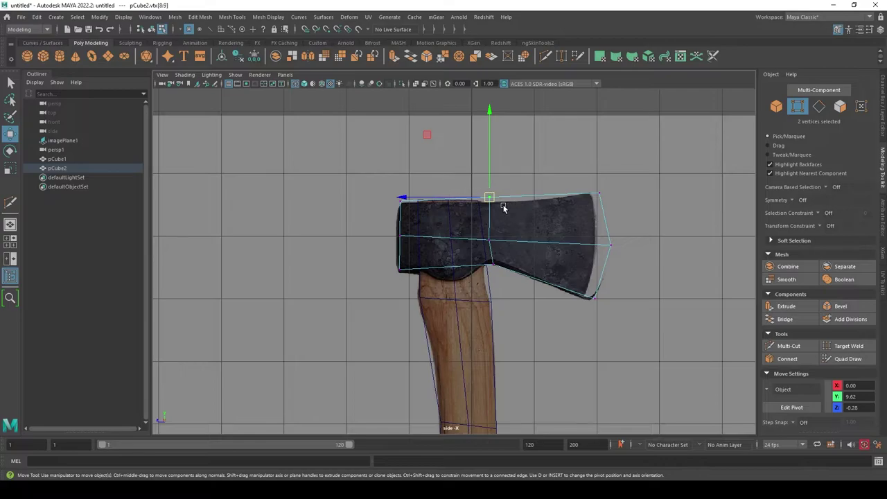
left_click_drag(489, 197, 491, 207)
left_click_drag(363, 189, 414, 208)
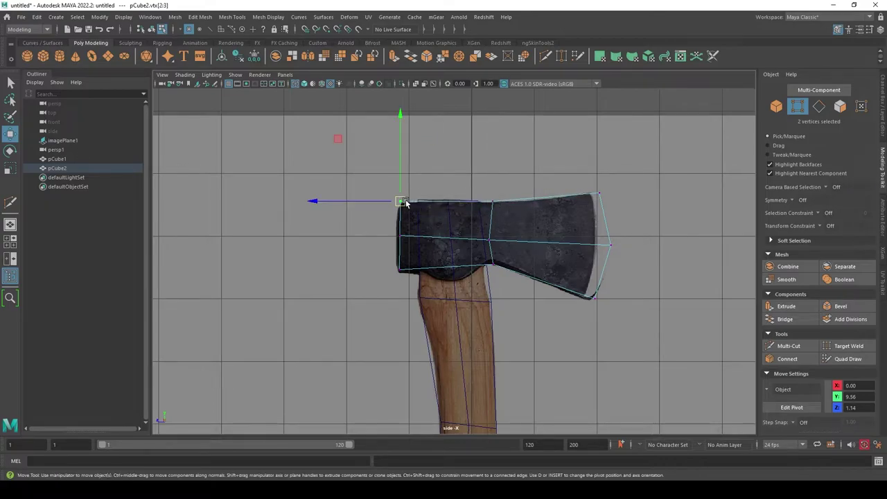
left_click_drag(383, 257, 414, 279)
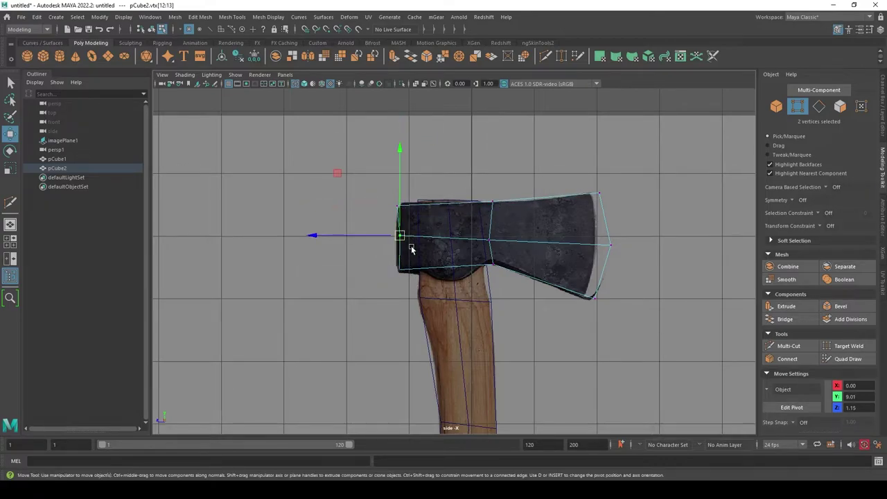
left_click_drag(399, 237, 416, 279)
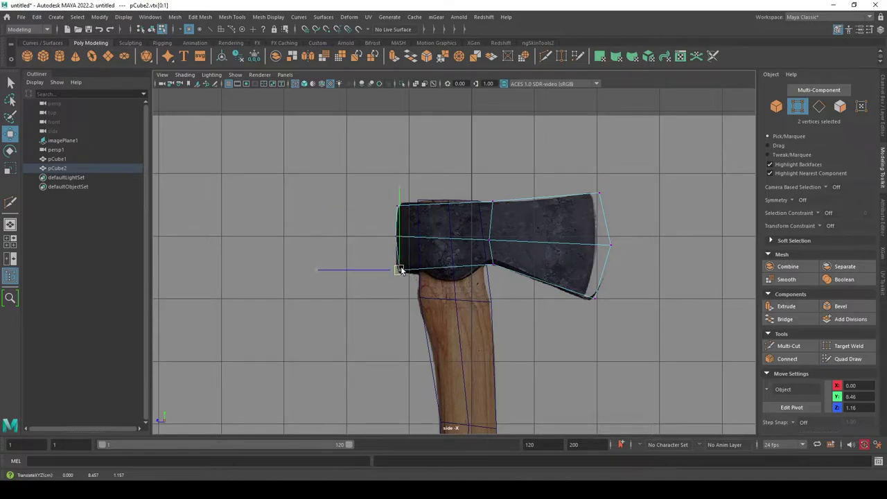
key("q")
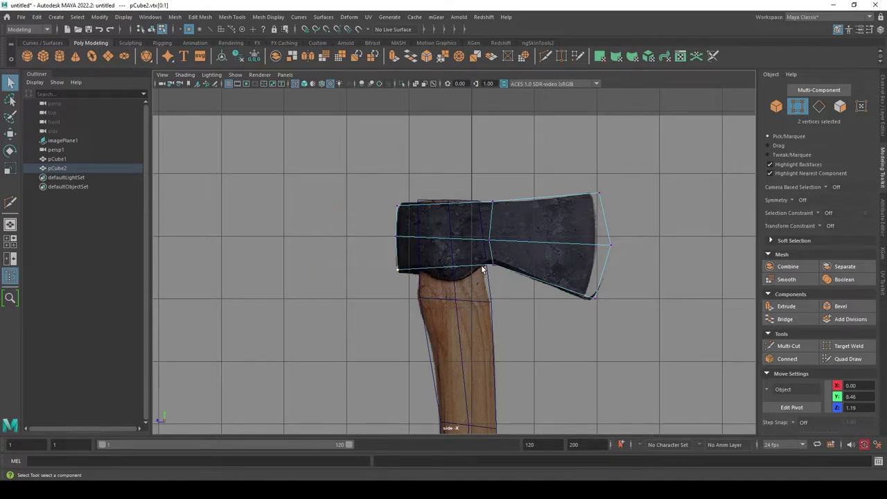
Cut a vertical edge loop near the head's back and lower its bottom vertex to the underside.
left_click(788, 345)
key("Return")
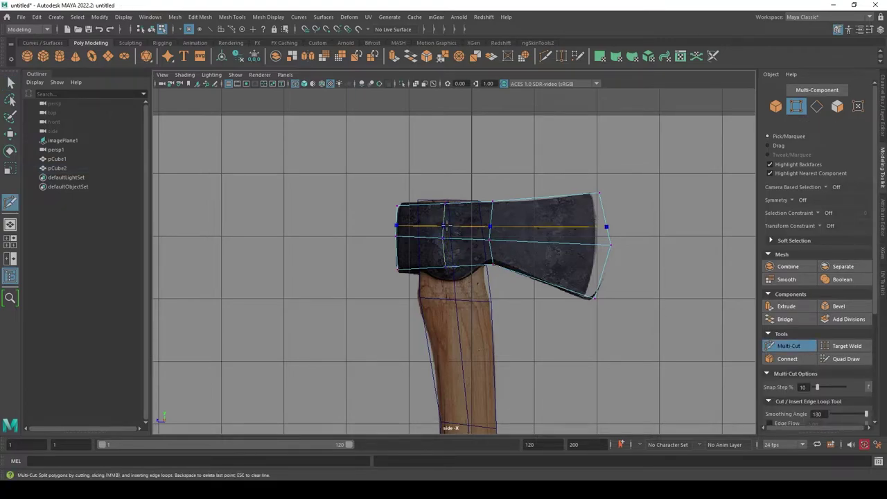
key("q")
key("w")
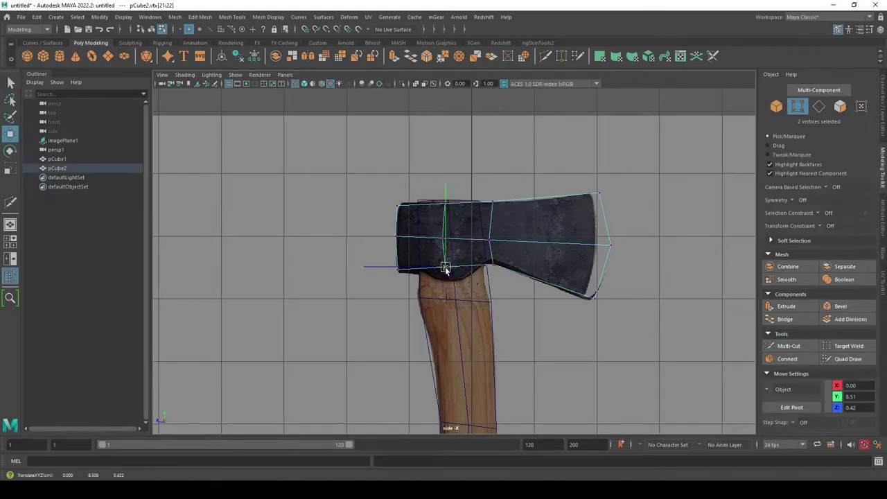
left_click_drag(445, 253, 449, 267)
key("q")
Nudge the middle-loop centre vertices up and left to follow the reference contour.
key("w")
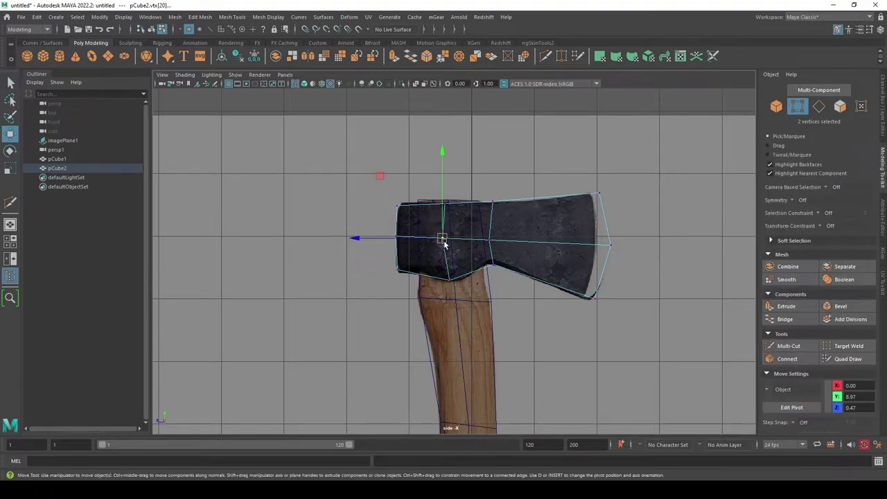
left_click_drag(484, 227, 501, 246)
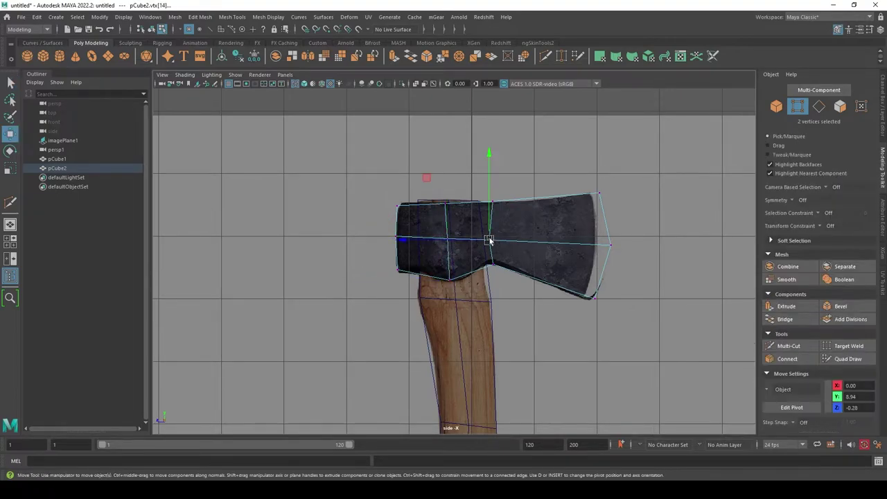
key("q")
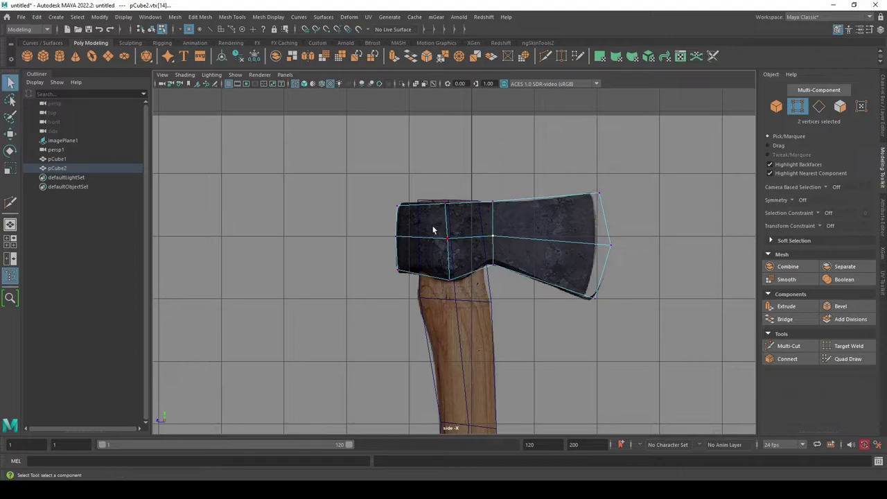
key("w")
left_click(493, 237)
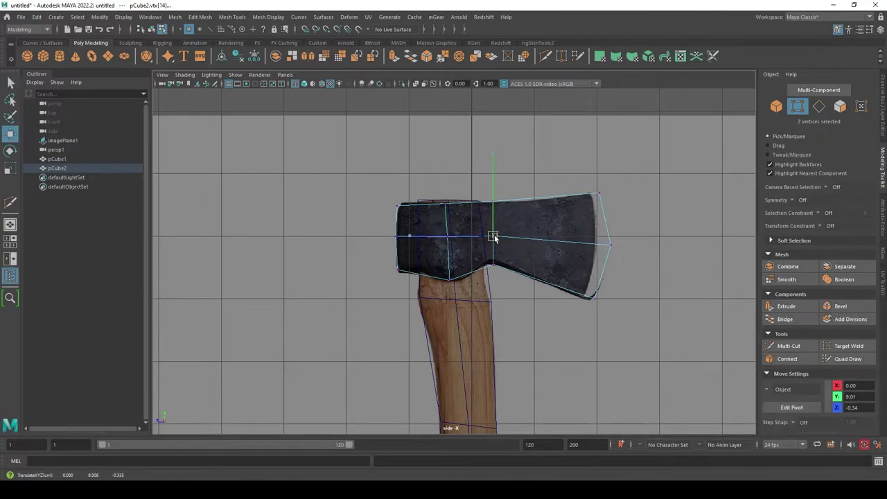
middle_click_drag(477, 230, 477, 241, "alt")
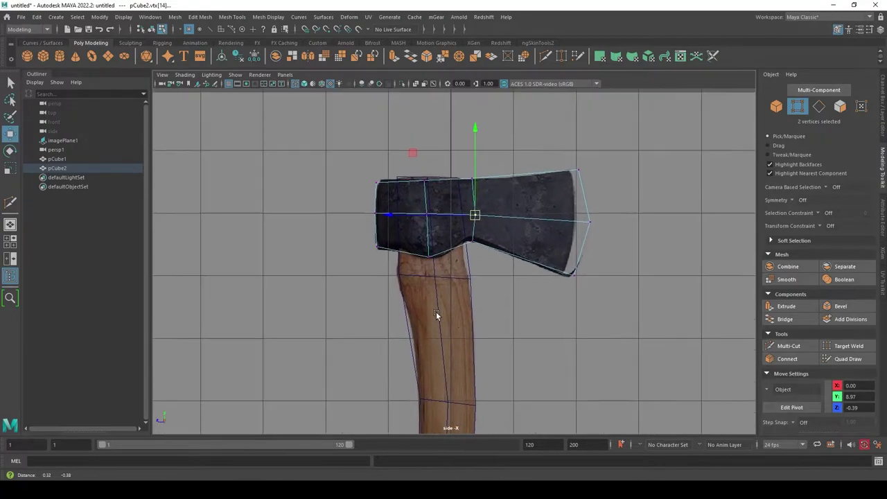
left_click_drag(469, 226, 464, 213)
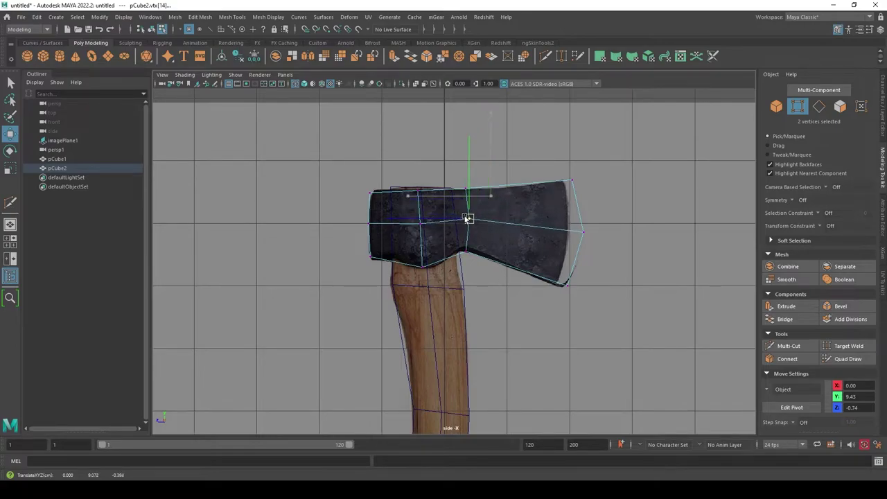
key("q")
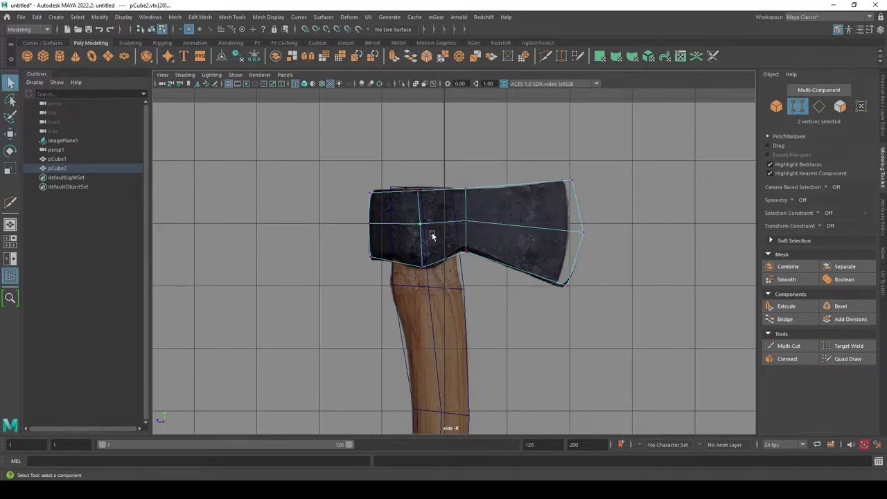
Pull the blade's middle edge vertex into place and return to a single perspective view.
key("w")
left_click_drag(569, 236, 602, 251)
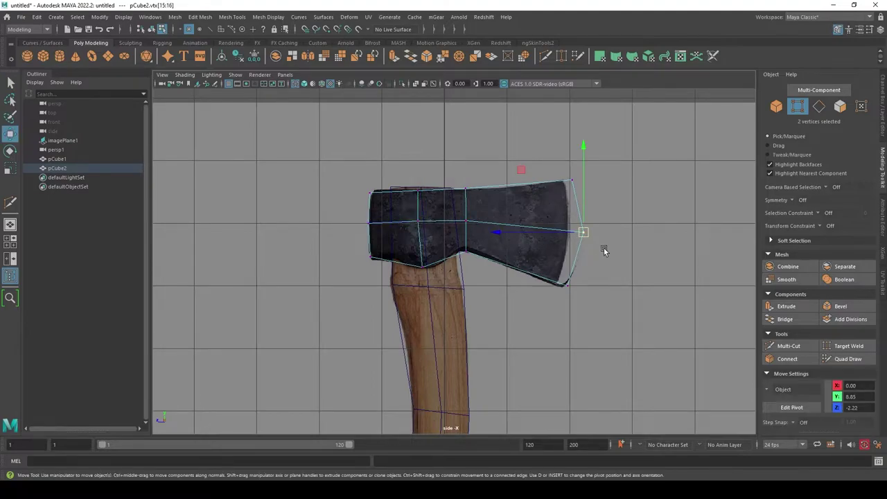
key("q")
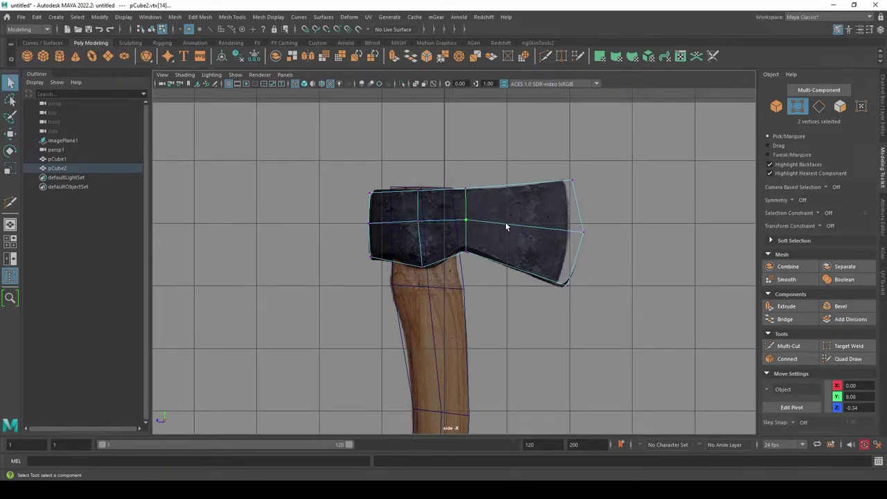
key("space")
mouse_move(505, 221)
left_mouse_down()
mouse_move(501, 240)
mouse_move(527, 257)
left_mouse_up()
Turn on textured display and select the six vertices at the block's far end.
key("6")
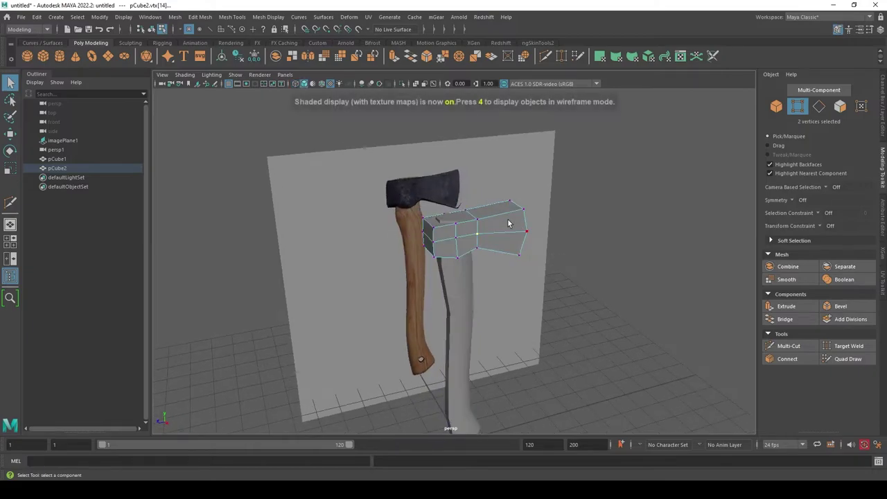
key("F8")
mouse_move(635, 172)
left_mouse_down("alt")
mouse_move(567, 237)
mouse_move(429, 307)
mouse_move(439, 283)
mouse_move(400, 307)
mouse_move(446, 280)
mouse_move(423, 257)
mouse_move(411, 217)
mouse_move(430, 240)
mouse_move(413, 266)
mouse_move(547, 344)
mouse_move(538, 310)
left_mouse_up("alt")
right_click_drag(529, 217, 513, 217)
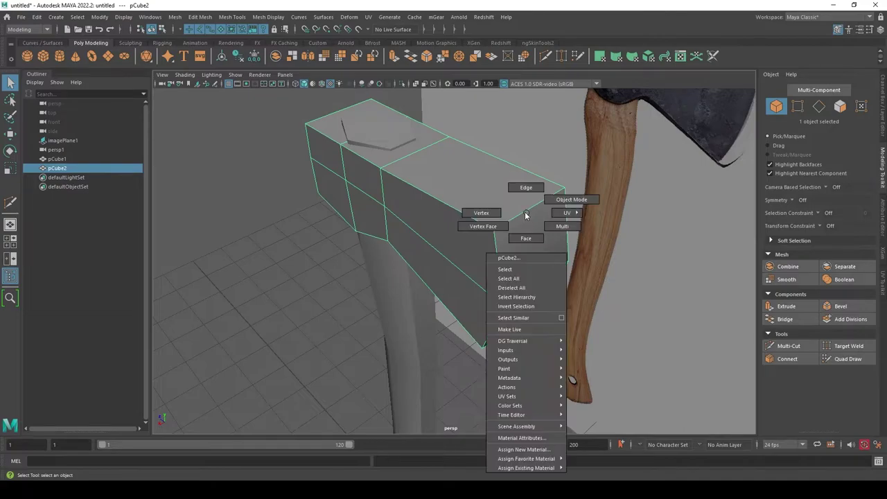
mouse_move(588, 260)
left_mouse_down("alt")
mouse_move(594, 271)
mouse_move(531, 342)
mouse_move(568, 321)
left_mouse_up("alt")
mouse_move(590, 119)
left_mouse_down()
mouse_move(535, 201)
mouse_move(505, 316)
mouse_move(478, 354)
mouse_move(560, 268)
left_mouse_up()
middle_click_drag(561, 268, 527, 333, "alt")
left_click_drag(528, 333, 481, 333, "alt")
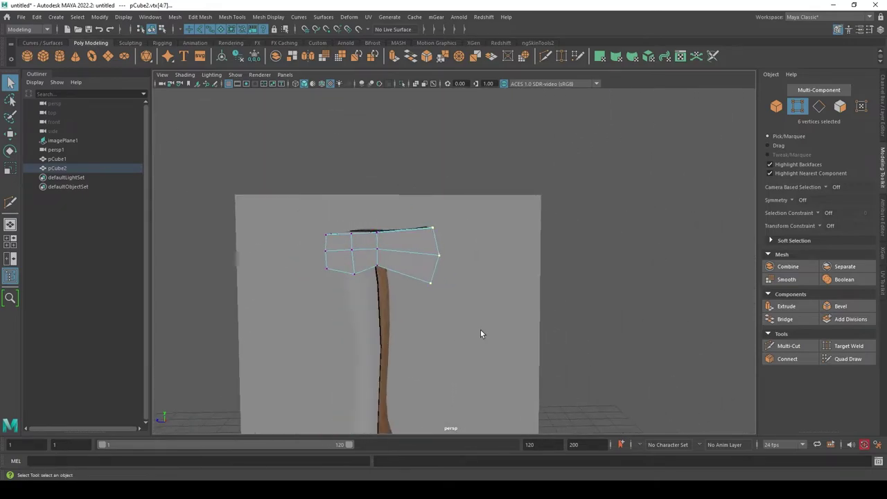
left_click_drag(434, 305, 419, 309)
mouse_move(419, 309)
left_mouse_down("alt")
mouse_move(534, 335)
mouse_move(515, 360)
mouse_move(531, 386)
mouse_move(455, 263)
left_mouse_up("alt")
Scale the six end vertices inward along X to narrow the blade end.
key("r")
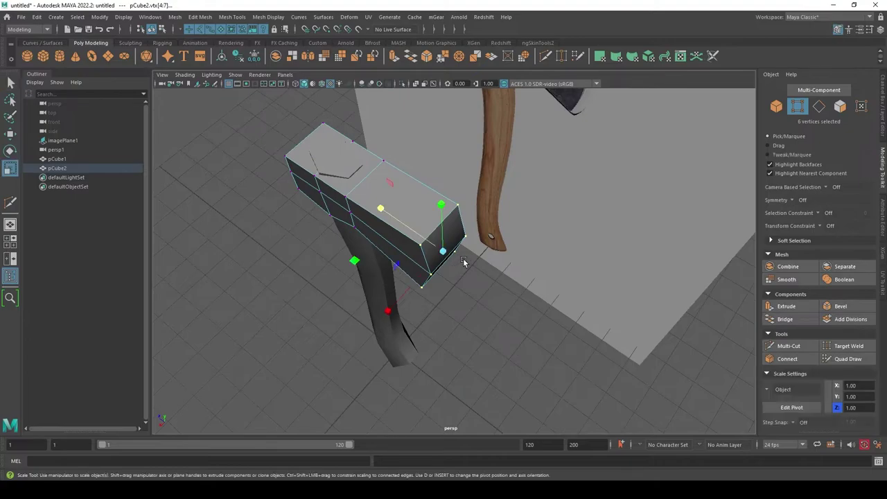
mouse_move(413, 304)
left_mouse_down()
mouse_move(395, 310)
mouse_move(426, 282)
mouse_move(487, 276)
mouse_move(464, 307)
left_mouse_up()
key("q")
mouse_move(465, 306)
middle_mouse_down("alt")
mouse_move(487, 313)
mouse_move(457, 287)
mouse_move(509, 320)
middle_mouse_up("alt")
scroll(509, 320, "up", 3)
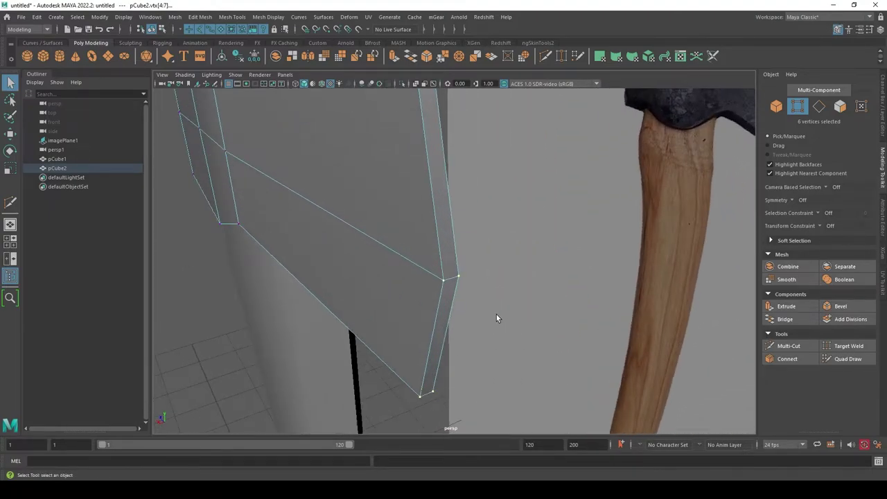
scroll(461, 353, "down", 2)
scroll(473, 345, "down", 1)
Orbit in close on the blade end and select a blade-corner vertex to inspect the taper.
left_click_drag(472, 345, 465, 331, "alt")
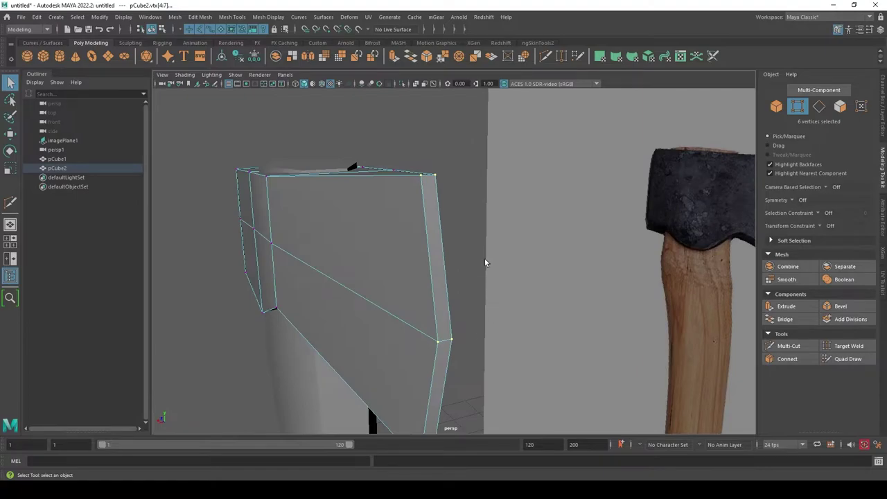
mouse_move(484, 258)
left_mouse_down("alt")
mouse_move(482, 202)
mouse_move(466, 195)
left_mouse_up("alt")
mouse_move(440, 167)
left_mouse_down("alt")
mouse_move(457, 185)
mouse_move(392, 192)
left_mouse_up("alt")
left_click(379, 203)
mouse_move(374, 224)
left_mouse_down("alt")
mouse_move(413, 257)
mouse_move(419, 228)
mouse_move(435, 238)
mouse_move(434, 167)
mouse_move(419, 186)
left_mouse_up("alt")
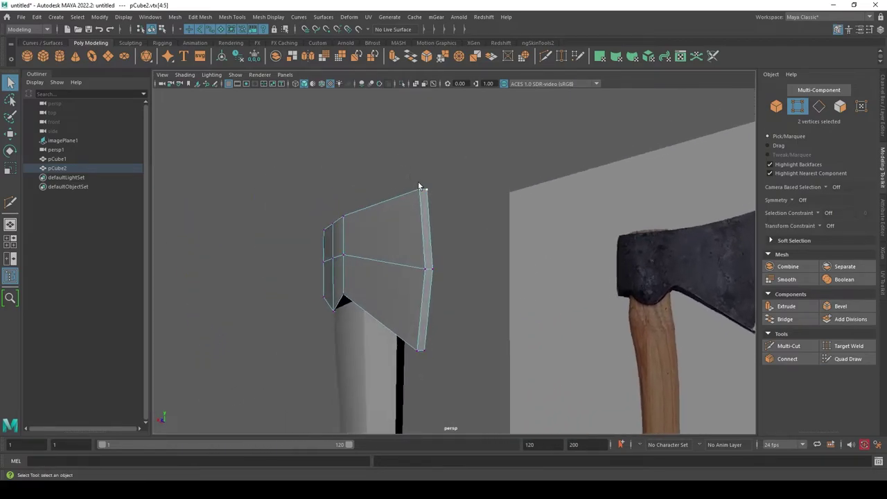
mouse_move(430, 301)
left_mouse_down("alt")
mouse_move(442, 184)
mouse_move(503, 192)
mouse_move(511, 132)
mouse_move(519, 211)
mouse_move(483, 219)
left_mouse_up("alt")
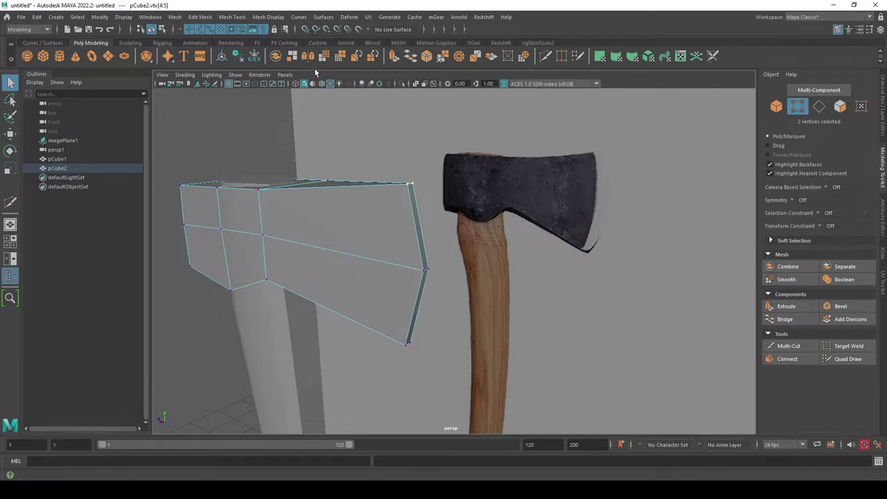
mouse_move(365, 122)
left_mouse_down("alt")
mouse_move(423, 222)
mouse_move(396, 207)
mouse_move(409, 205)
mouse_move(340, 233)
mouse_move(389, 233)
left_mouse_up("alt")
mouse_move(390, 233)
right_mouse_down("alt")
mouse_move(420, 235)
mouse_move(443, 199)
right_mouse_up("alt")
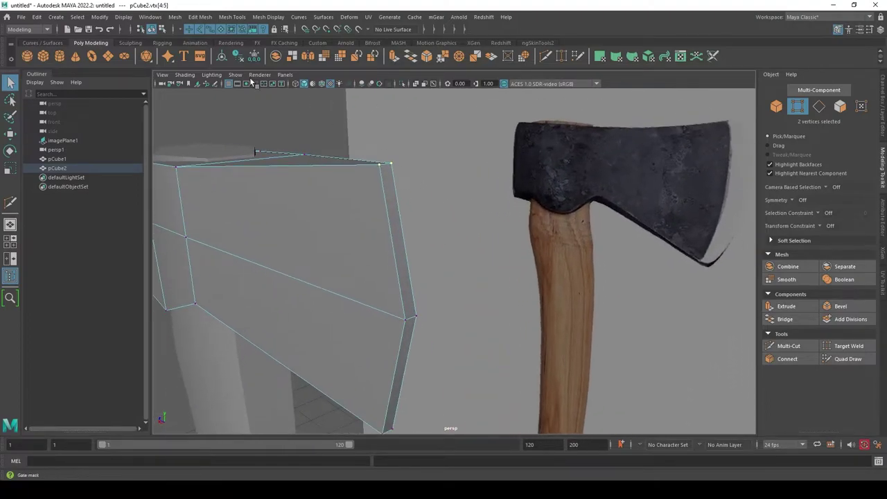
Merge the two selected blade-edge vertices into one point with Merge to Center.
left_click(208, 18)
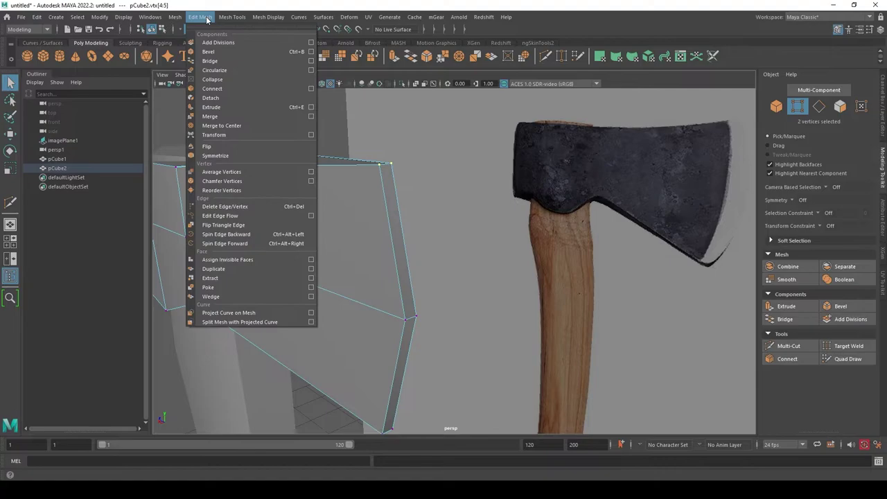
left_click_drag(388, 201, 408, 195, "alt")
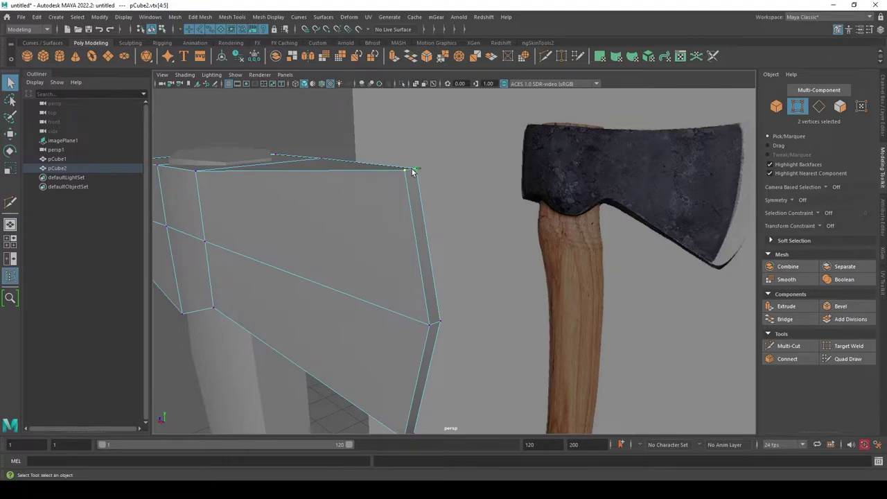
right_click(412, 172)
left_click(233, 18)
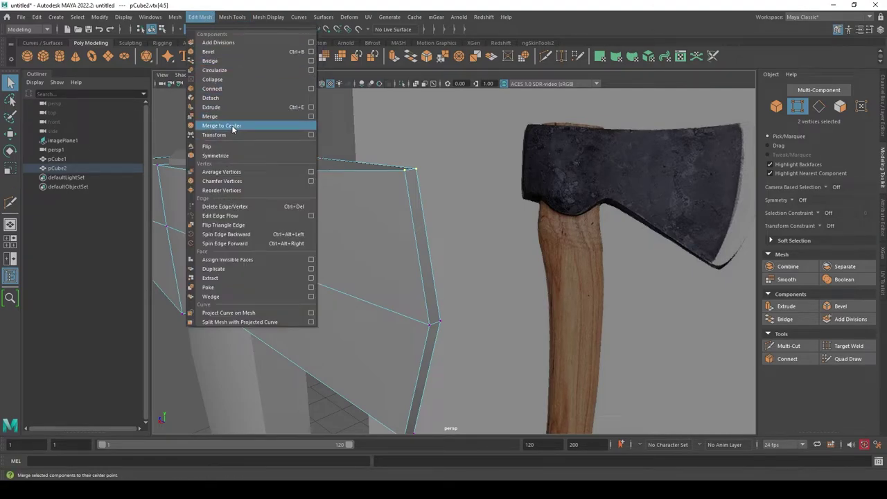
left_click(232, 126)
mouse_move(231, 128)
left_mouse_down("alt")
mouse_move(467, 249)
mouse_move(414, 278)
left_mouse_up("alt")
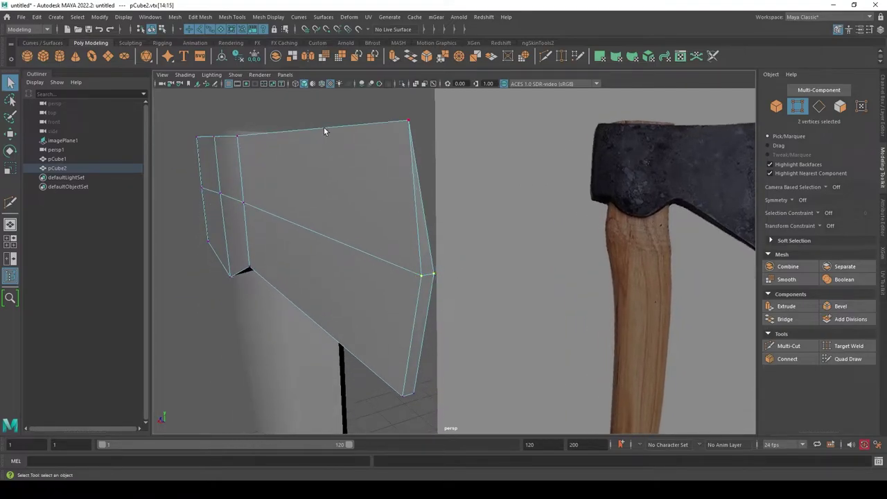
Pick the next pair of blade-edge vertices, correcting the selection with undo and redo.
left_click(177, 17)
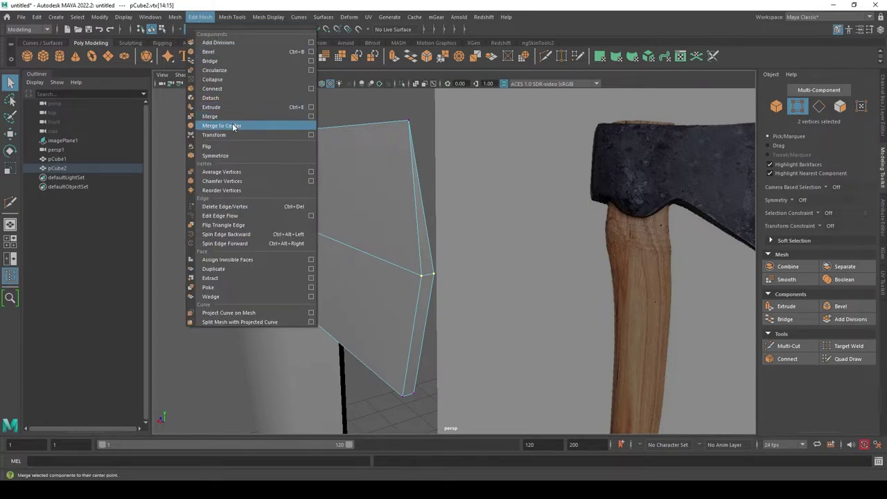
left_click(365, 187)
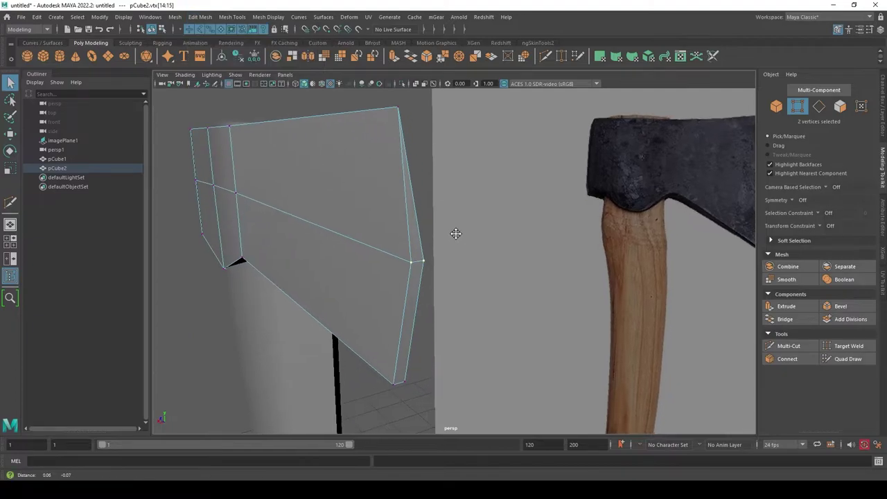
mouse_move(364, 187)
left_mouse_down("alt")
mouse_move(449, 217)
mouse_move(441, 219)
mouse_move(425, 138)
left_mouse_up("alt")
left_click(499, 209, "ctrl")
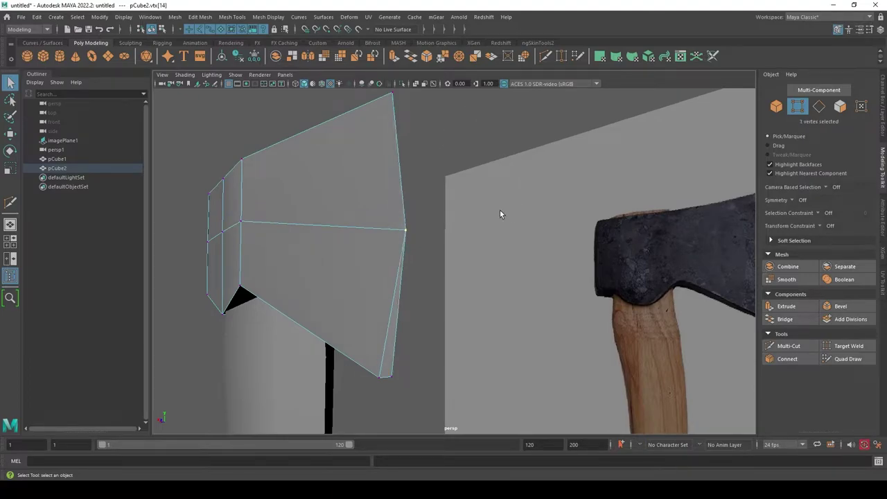
left_click_drag(425, 253, 412, 263, "alt")
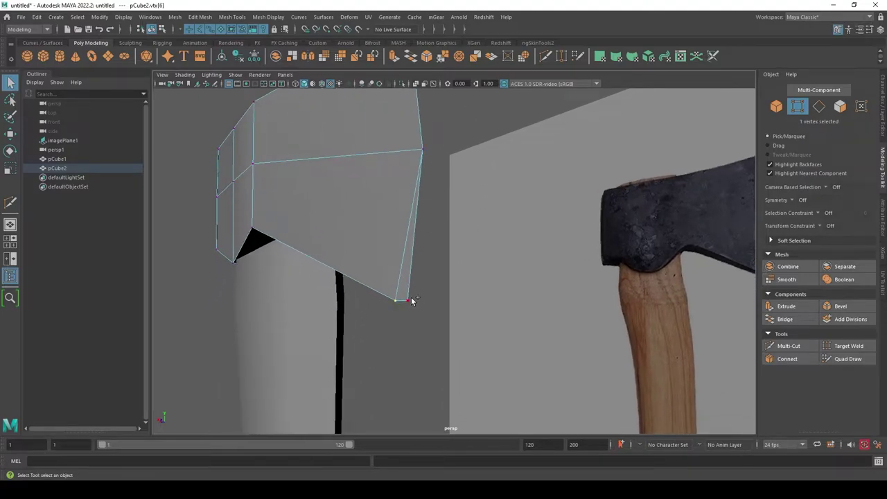
left_click(499, 340, "ctrl")
mouse_move(478, 319)
left_mouse_down("alt")
mouse_move(443, 256)
mouse_move(486, 287)
mouse_move(518, 329)
mouse_move(506, 352)
mouse_move(451, 297)
mouse_move(376, 298)
mouse_move(488, 284)
mouse_move(419, 278)
left_mouse_up("alt")
key("ctrl+z")
key("ctrl+z")
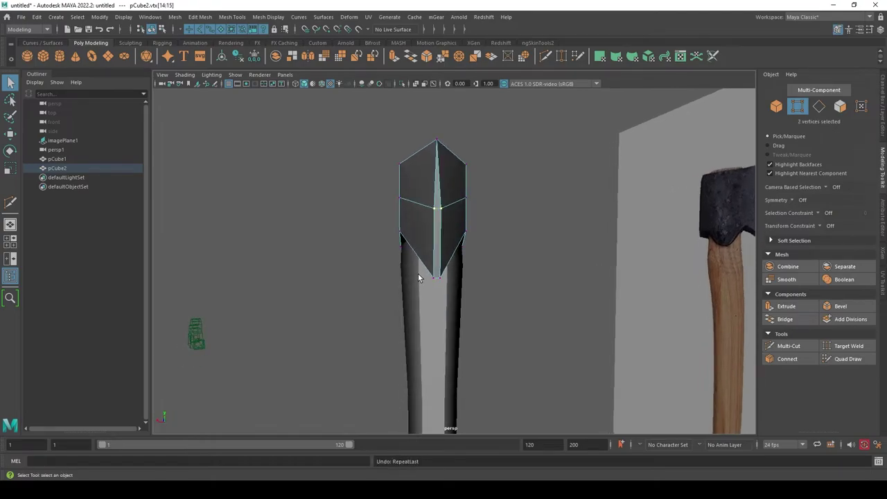
key("ctrl+z")
key("shift+z")
key("shift+z")
key("shift+z")
key("shift+z")
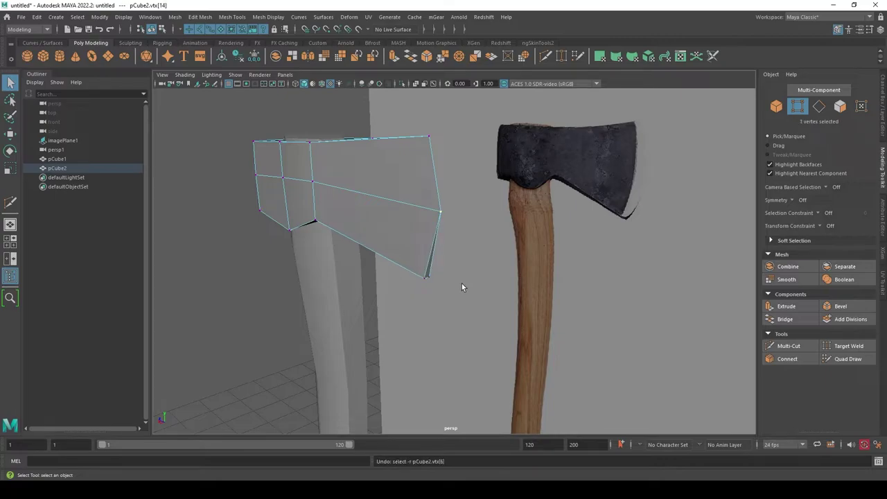
key("ctrl+z")
key("ctrl+z")
mouse_move(479, 294)
left_mouse_down("alt")
mouse_move(511, 237)
mouse_move(529, 279)
mouse_move(497, 255)
mouse_move(608, 330)
mouse_move(657, 301)
mouse_move(673, 277)
mouse_move(554, 263)
mouse_move(642, 261)
mouse_move(653, 300)
mouse_move(588, 273)
mouse_move(565, 242)
mouse_move(555, 244)
mouse_move(541, 263)
mouse_move(599, 260)
mouse_move(730, 276)
left_mouse_up("alt")
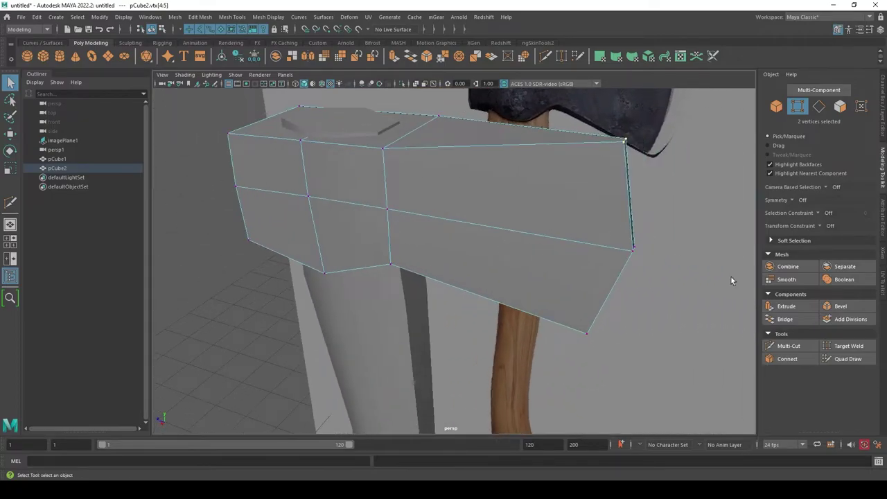
Extrude a side face of the axe-head block outward to Local Translate Z 0.643.
right_click_drag(522, 203, 521, 224)
left_click(522, 196)
left_click_drag(517, 192, 508, 276, "alt")
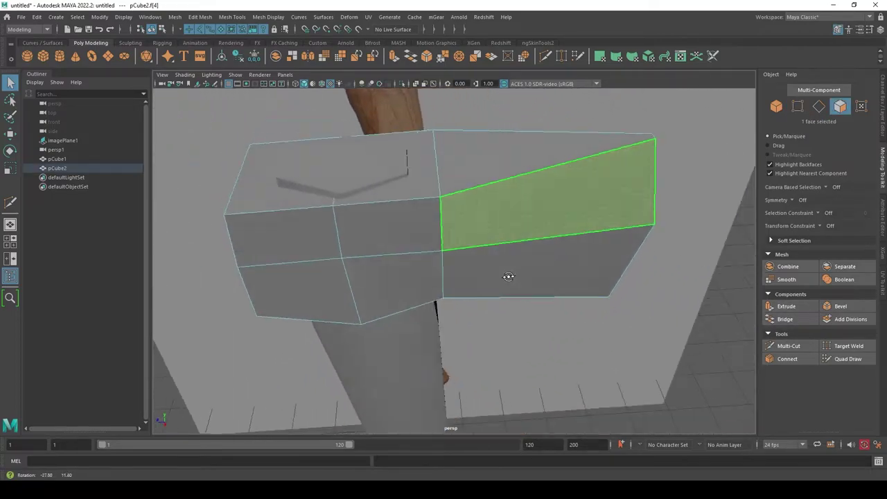
left_click(786, 305)
mouse_move(627, 326)
left_mouse_down("alt")
mouse_move(649, 337)
mouse_move(620, 227)
mouse_move(677, 252)
left_mouse_up("alt")
mouse_move(663, 291)
left_mouse_down("alt")
mouse_move(566, 299)
mouse_move(574, 323)
left_mouse_up("alt")
key("q")
left_click_drag(402, 231, 248, 373, "alt")
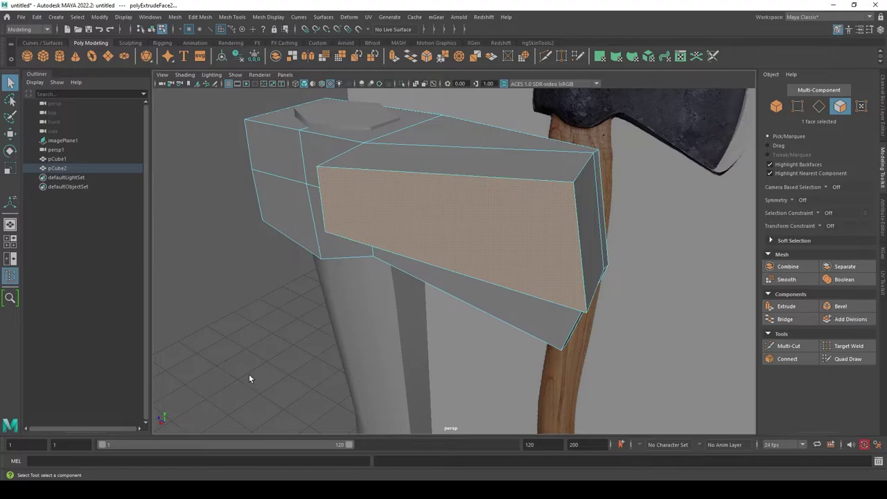
scroll(293, 235, "down", 3)
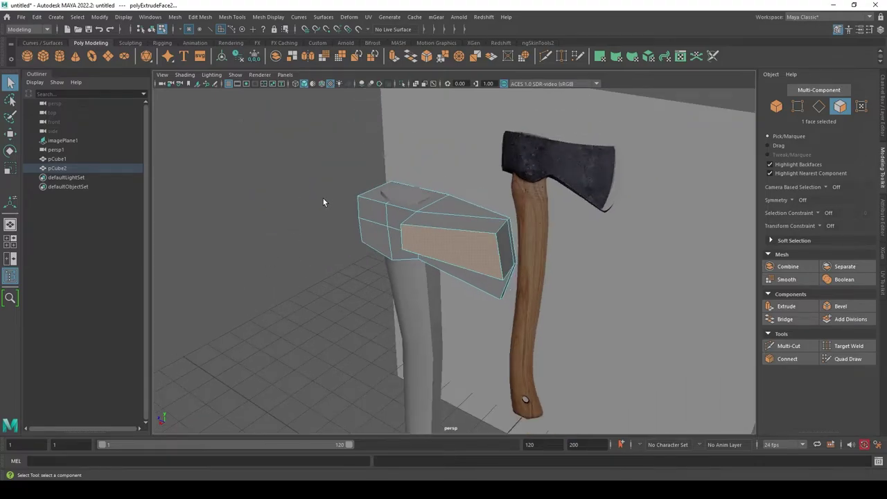
left_click(284, 182)
left_click_drag(284, 182, 503, 301, "alt")
scroll(503, 301, "up", 3)
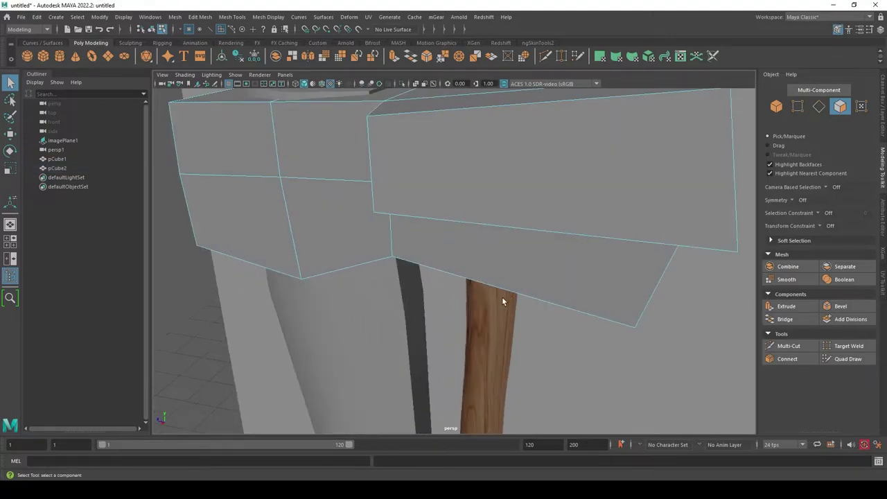
Try extruding the block's end face outward, then undo that extrusion.
left_click(692, 133)
mouse_move(701, 184)
left_mouse_down("alt")
mouse_move(671, 312)
mouse_move(808, 326)
left_mouse_up("alt")
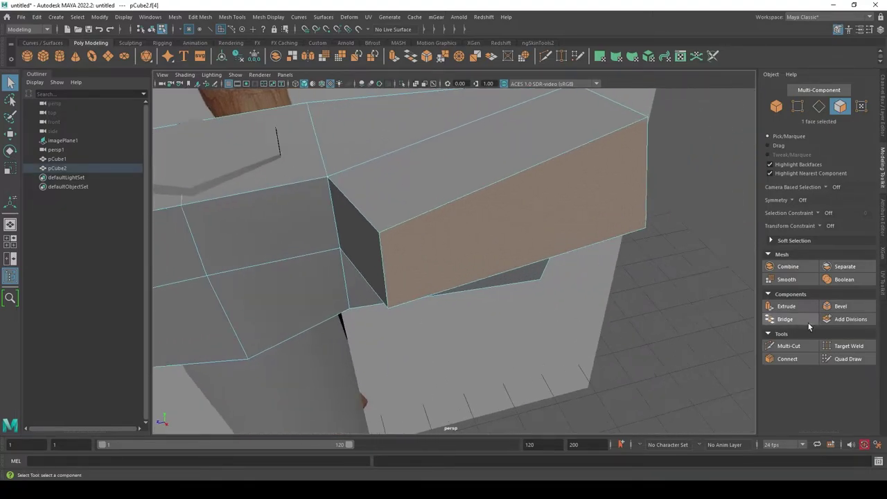
left_click(785, 306)
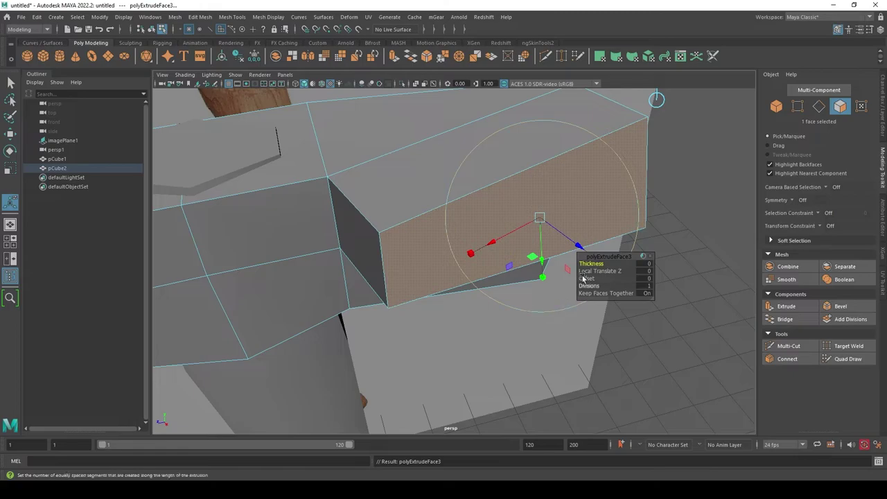
left_click_drag(579, 247, 644, 304)
key("q")
scroll(637, 363, "down", 5)
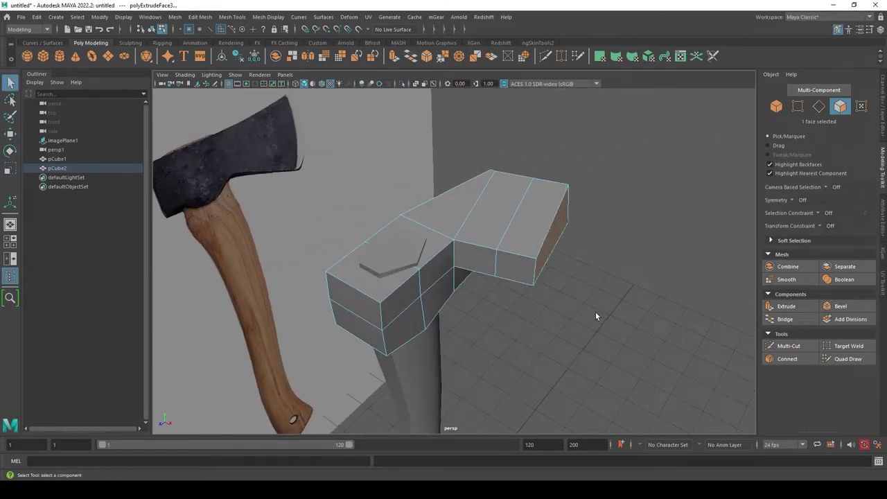
key("ctrl+z")
key("ctrl+z")
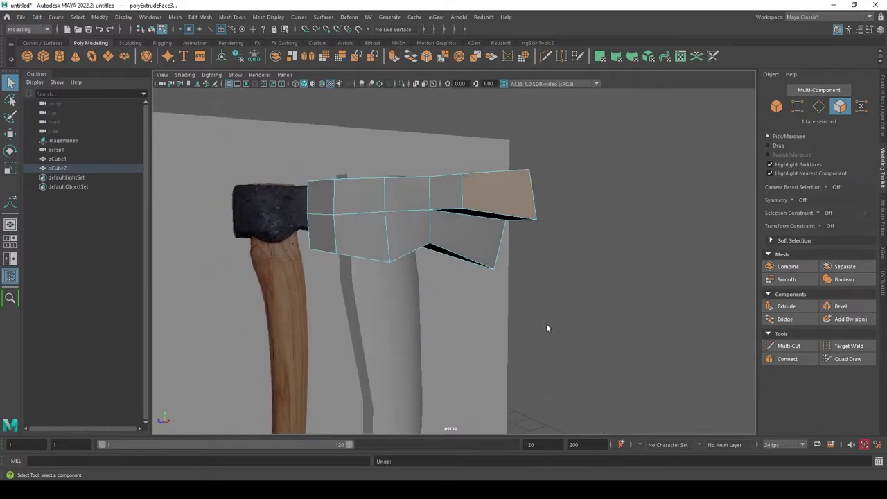
key("ctrl+y")
key("ctrl+z")
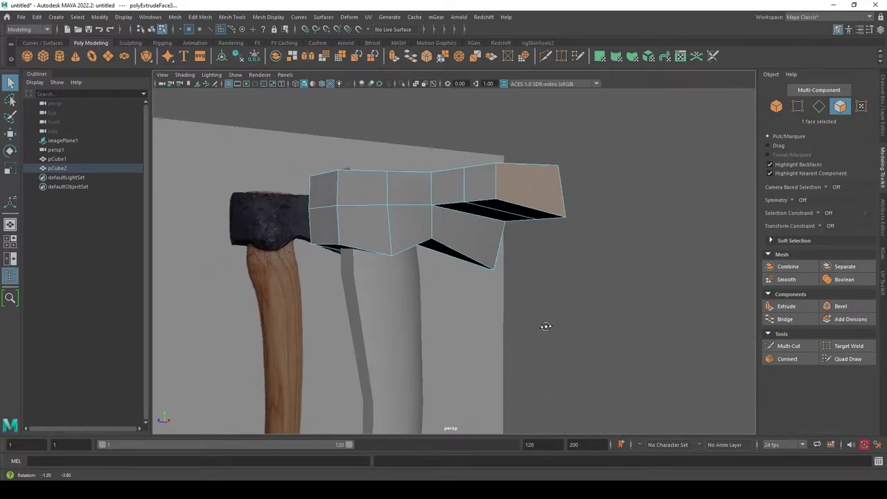
key("ctrl+z")
key("ctrl+z")
key("ctrl+z")
key("ctrl+z")
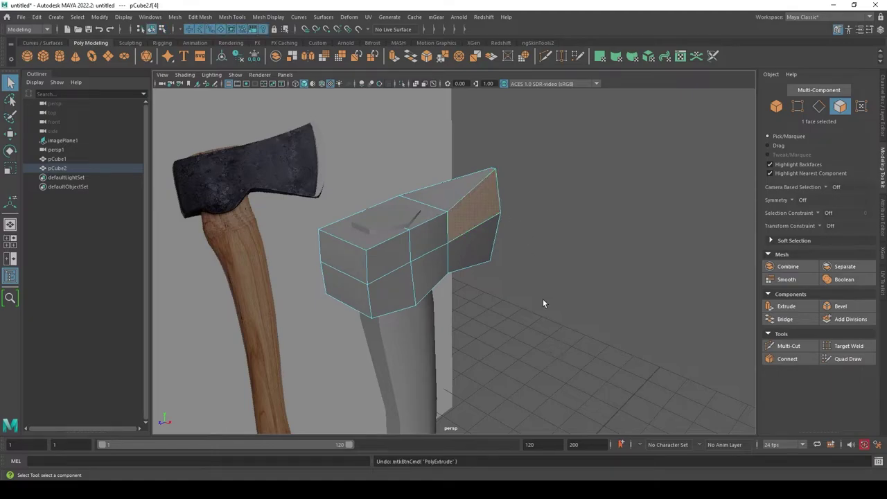
scroll(542, 303, "up", 3)
scroll(595, 218, "up", 2)
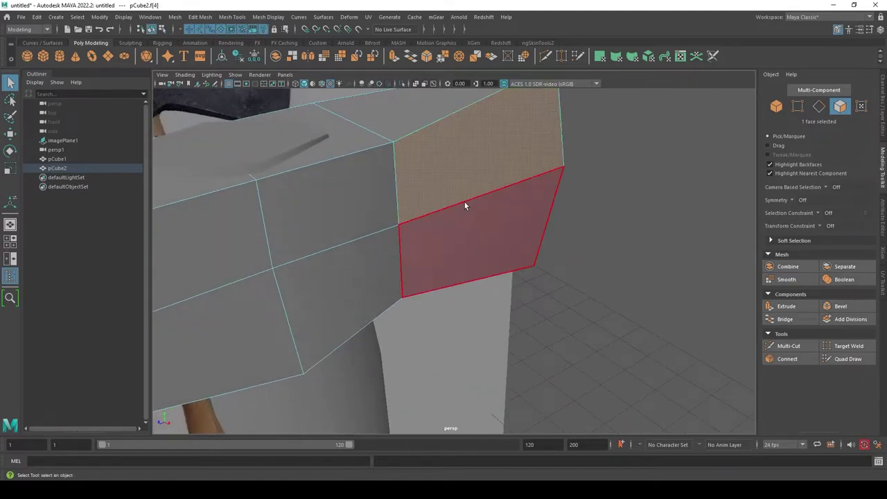
key("w")
left_click_drag(548, 171, 634, 206)
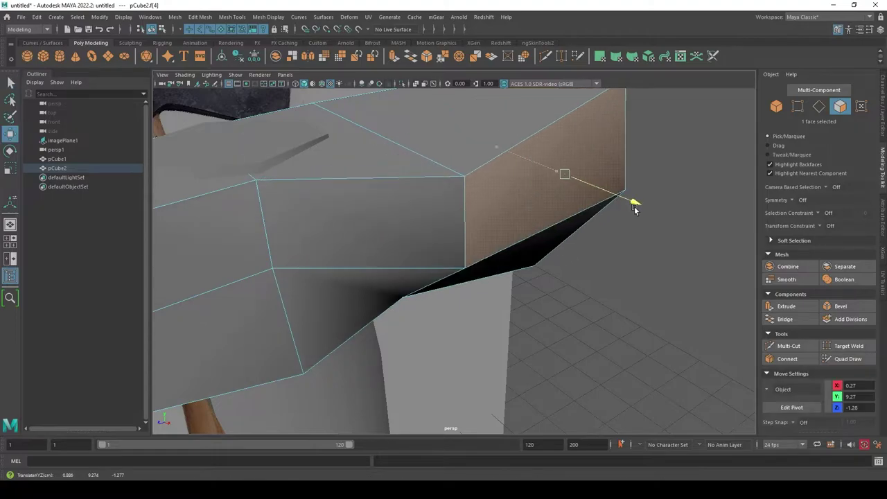
key("ctrl+z")
scroll(600, 220, "down", 3)
key("q")
scroll(600, 220, "down", 5)
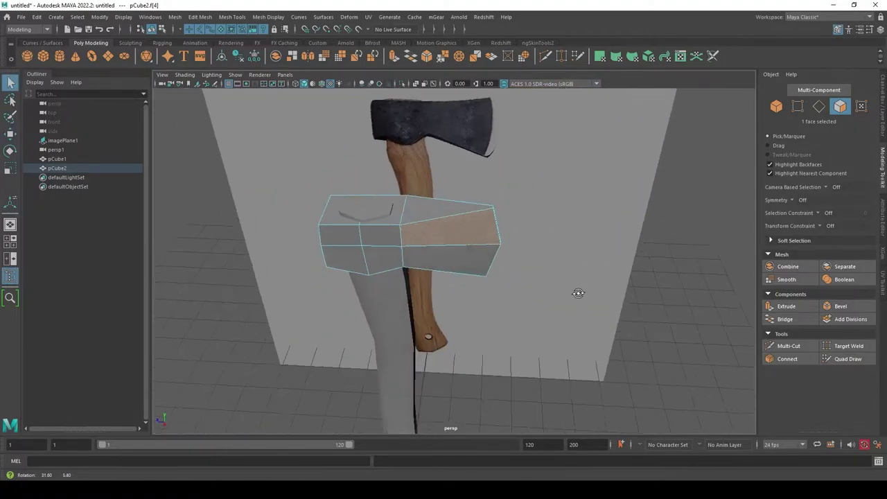
mouse_move(576, 293)
left_mouse_down("alt")
mouse_move(608, 295)
mouse_move(527, 294)
mouse_move(639, 293)
mouse_move(604, 287)
mouse_move(546, 223)
mouse_move(548, 249)
left_mouse_up("alt")
scroll(466, 229, "up", 5)
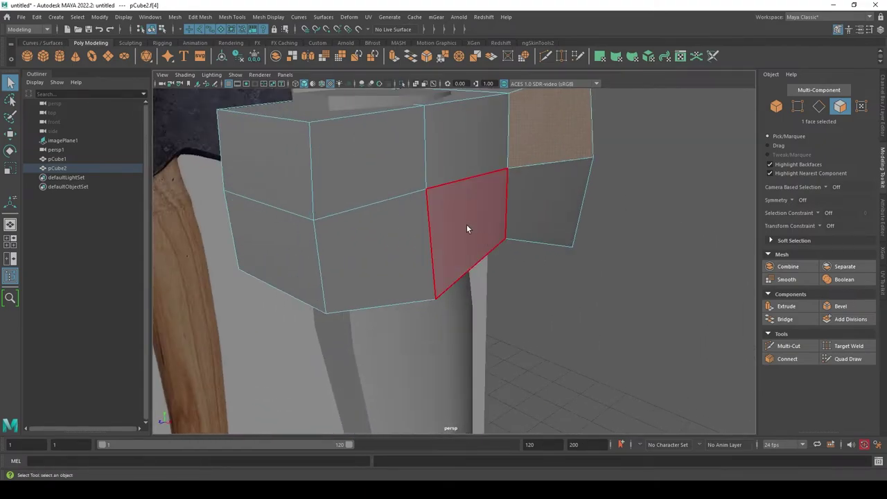
mouse_move(467, 214)
middle_mouse_down("alt")
mouse_move(257, 188)
mouse_move(581, 265)
middle_mouse_up("alt")
mouse_move(581, 265)
left_mouse_down("alt")
mouse_move(412, 206)
mouse_move(309, 129)
left_mouse_up("alt")
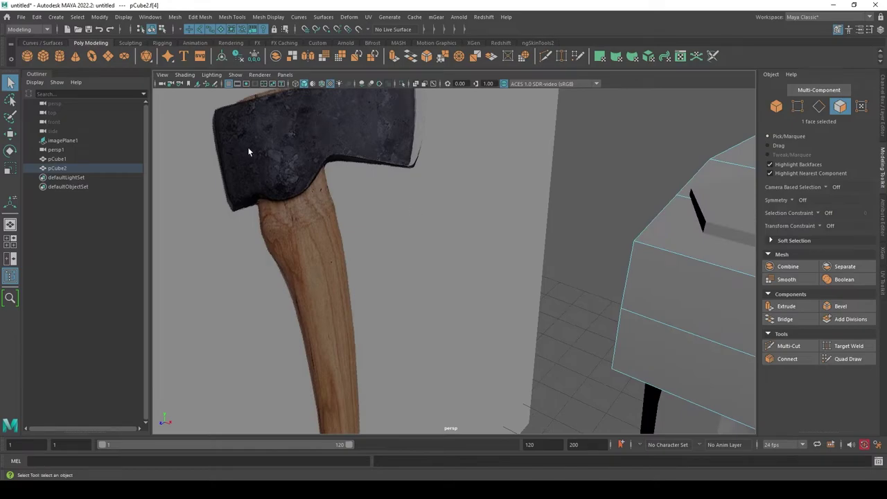
mouse_move(239, 148)
left_mouse_down("alt")
mouse_move(453, 210)
mouse_move(451, 240)
mouse_move(352, 218)
mouse_move(313, 161)
left_mouse_up("alt")
scroll(495, 247, "down", 3)
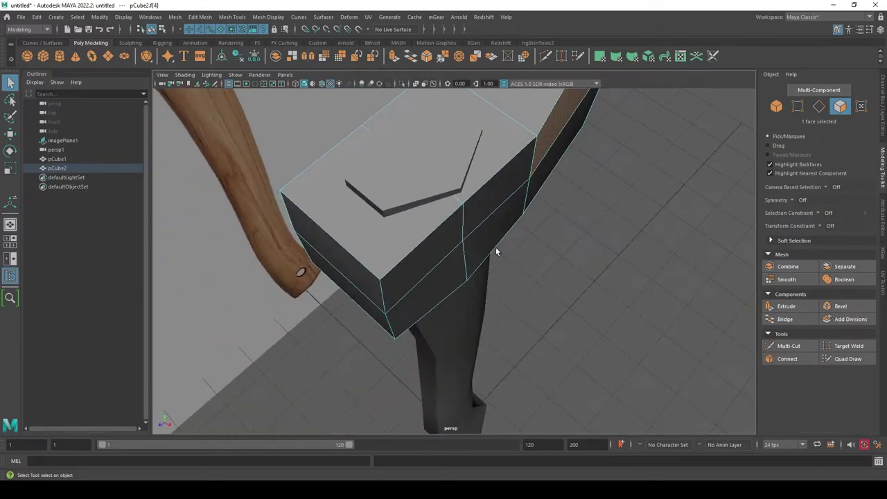
key("space")
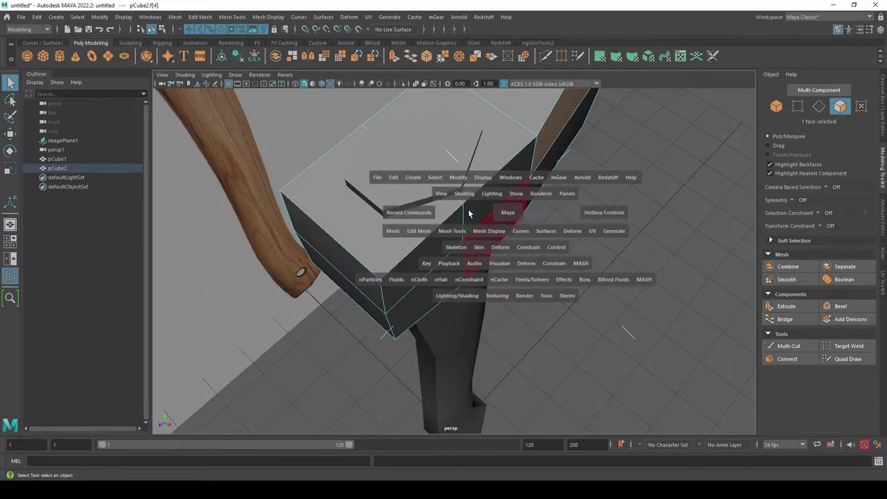
left_click_drag(508, 215, 521, 232)
scroll(530, 288, "up", 2)
scroll(509, 213, "up", 2)
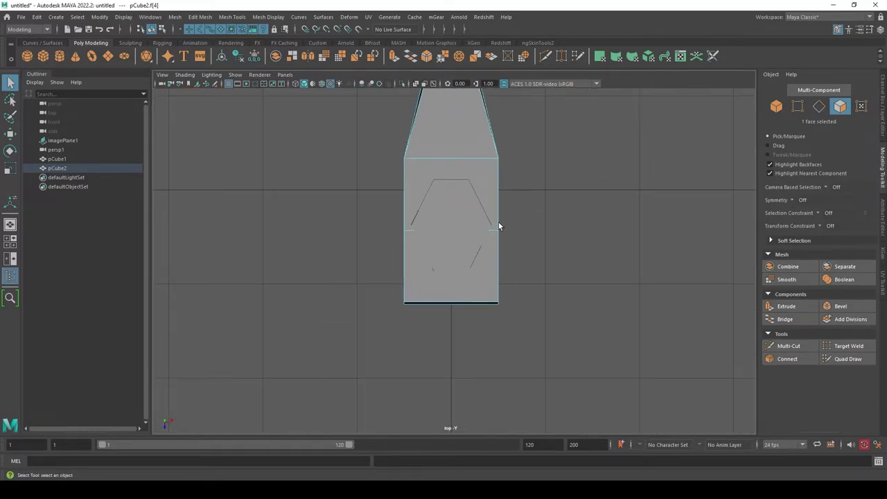
key("space")
mouse_move(488, 226)
left_mouse_down()
mouse_move(534, 231)
mouse_move(492, 198)
mouse_move(470, 312)
mouse_move(542, 310)
left_mouse_up()
key("F8")
scroll(470, 313, "down", 3)
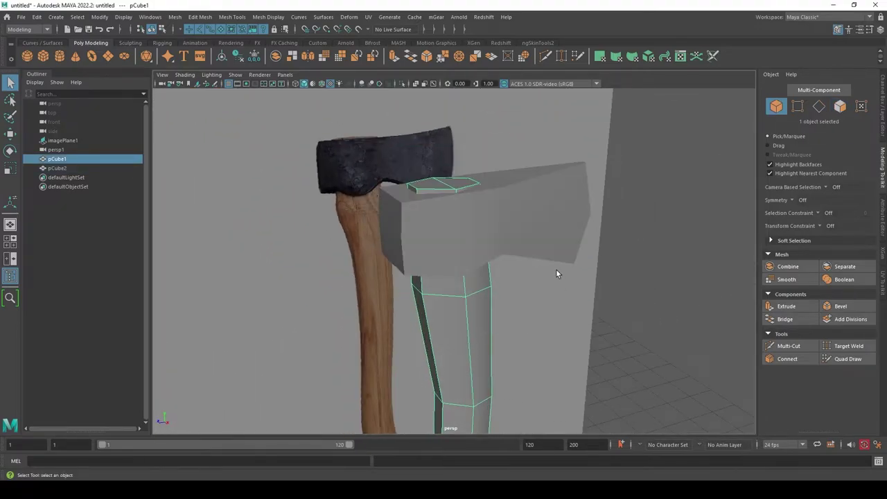
Rename pCube1 to 'handle' and pCube2 to 'blade' in the Outliner.
double_click(57, 159)
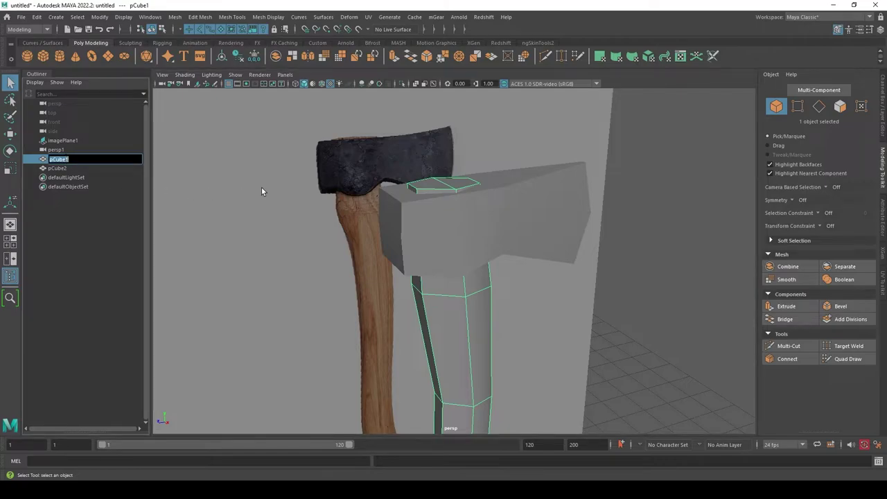
type("handle")
key("Return")
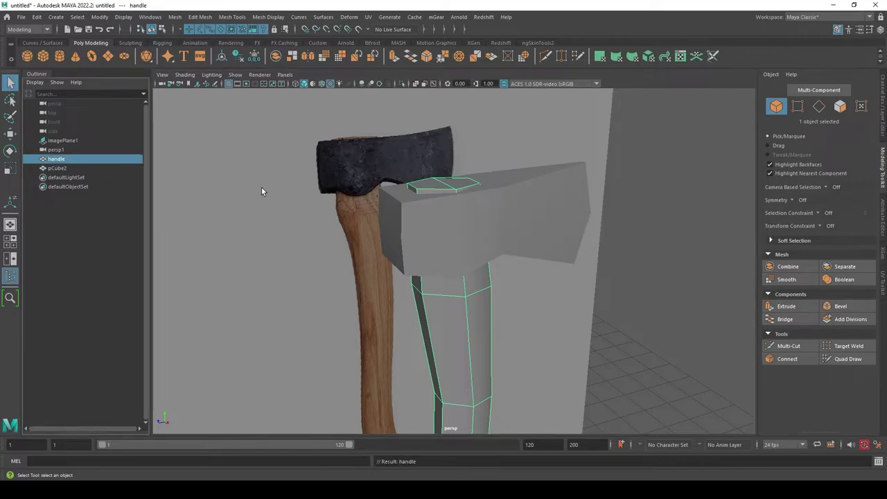
double_click(57, 167)
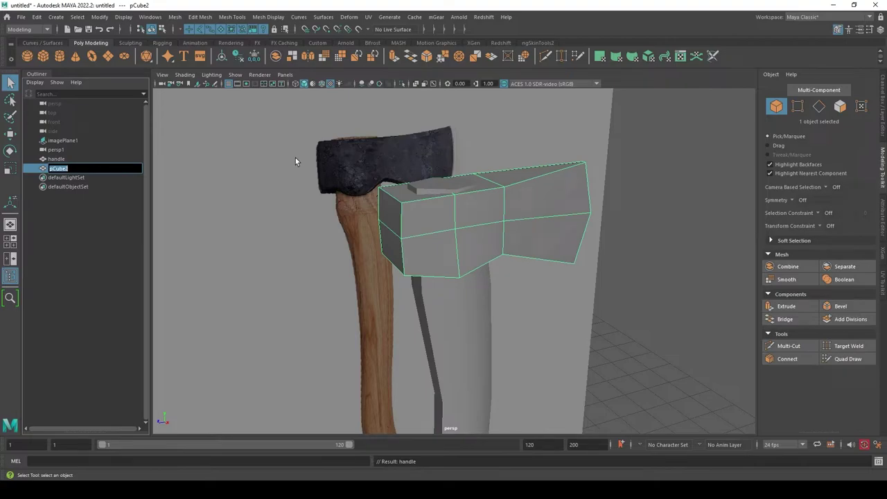
type("blade")
key("Return")
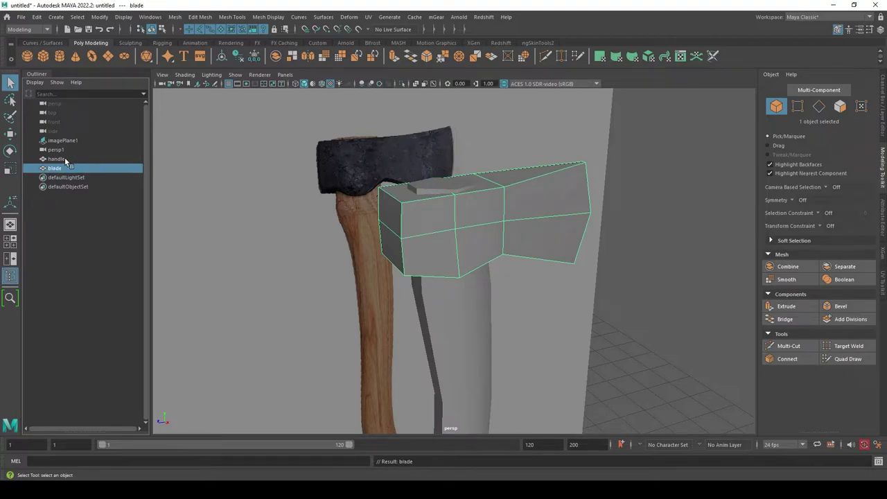
Hide the handle mesh with Ctrl+H and select the blade.
left_click(64, 158)
key("ctrl+h")
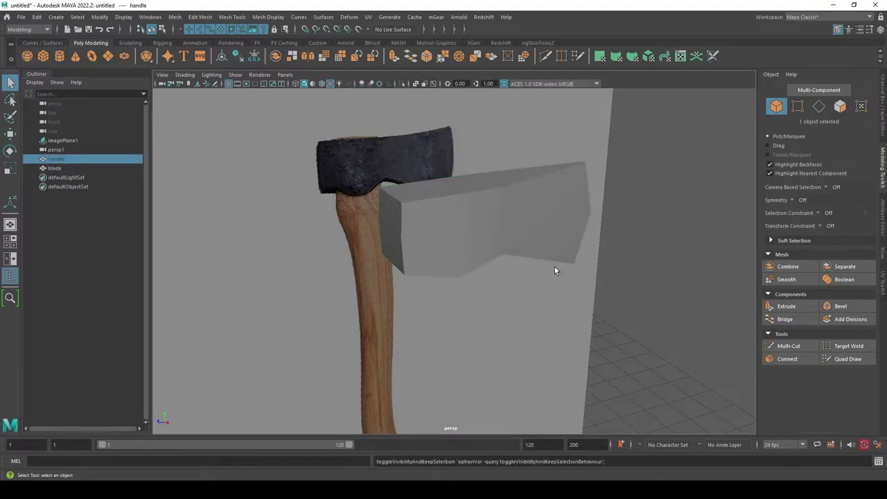
mouse_move(554, 267)
left_mouse_down("alt")
mouse_move(467, 216)
mouse_move(468, 185)
left_mouse_up("alt")
left_click(468, 216)
key("space")
In top view, scale the blade's middle vertex row wider along X.
right_click_drag(456, 235, 455, 265)
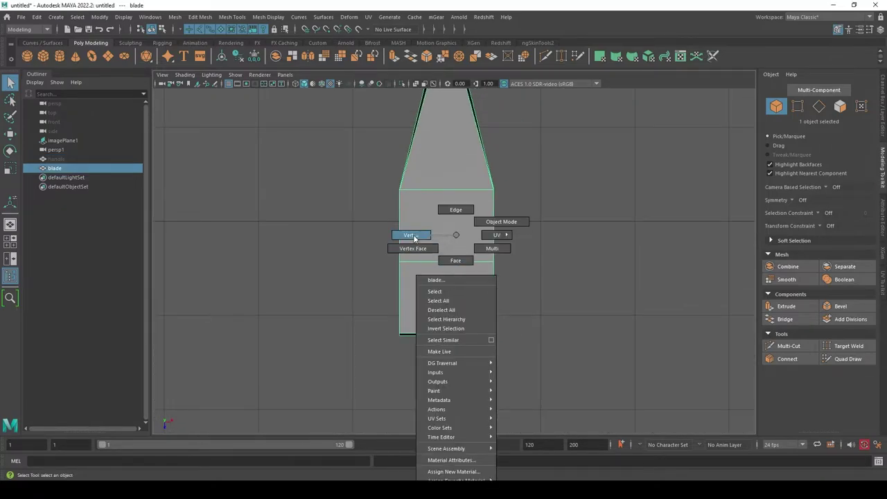
right_click_drag(413, 237, 412, 236)
right_click_drag(465, 221, 430, 214)
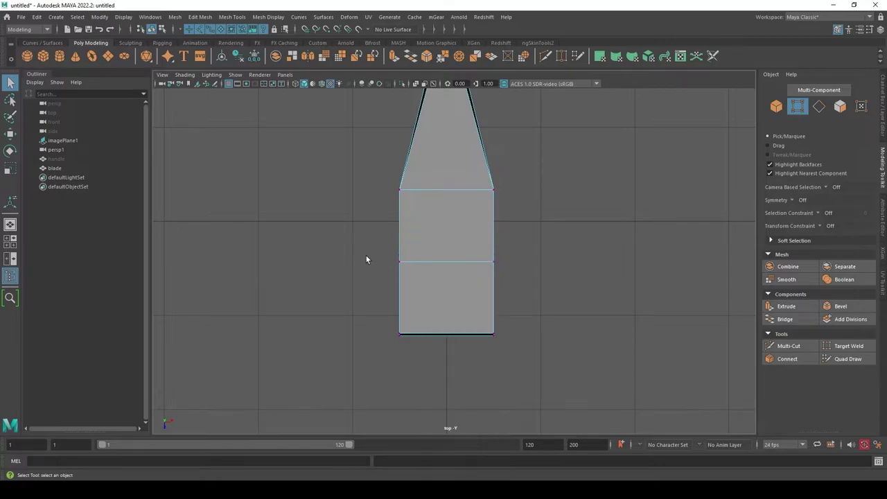
left_click_drag(365, 254, 559, 287)
key("r")
mouse_move(528, 257)
left_mouse_down()
mouse_move(598, 248)
mouse_move(587, 162)
mouse_move(631, 176)
mouse_move(701, 233)
mouse_move(657, 275)
mouse_move(566, 248)
mouse_move(530, 222)
mouse_move(550, 159)
mouse_move(561, 162)
mouse_move(567, 201)
mouse_move(624, 277)
mouse_move(556, 279)
mouse_move(518, 250)
mouse_move(586, 244)
mouse_move(612, 212)
mouse_move(562, 168)
mouse_move(609, 347)
mouse_move(588, 223)
mouse_move(562, 238)
mouse_move(538, 306)
mouse_move(575, 373)
left_mouse_up()
key("space")
Move selected blade vertices so the blade tapers to a thin pointed edge.
right_click(575, 373)
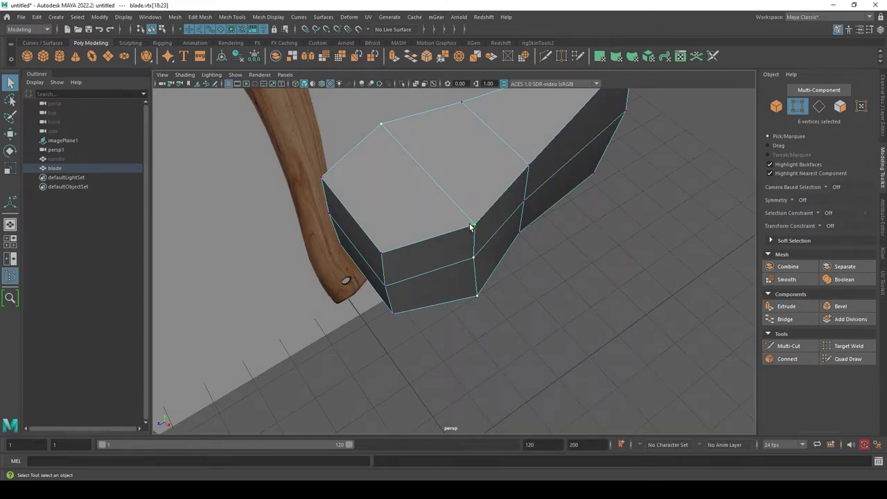
left_click_drag(393, 214, 468, 297, "alt")
left_click(468, 296)
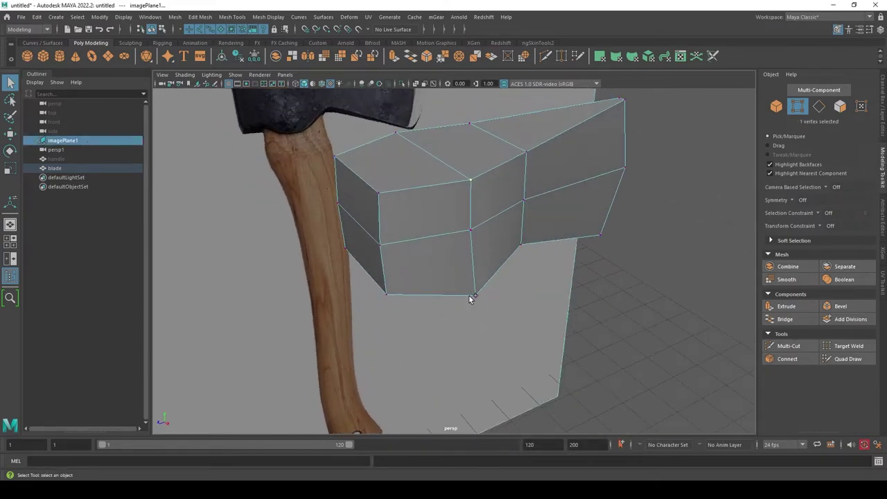
left_click(479, 195)
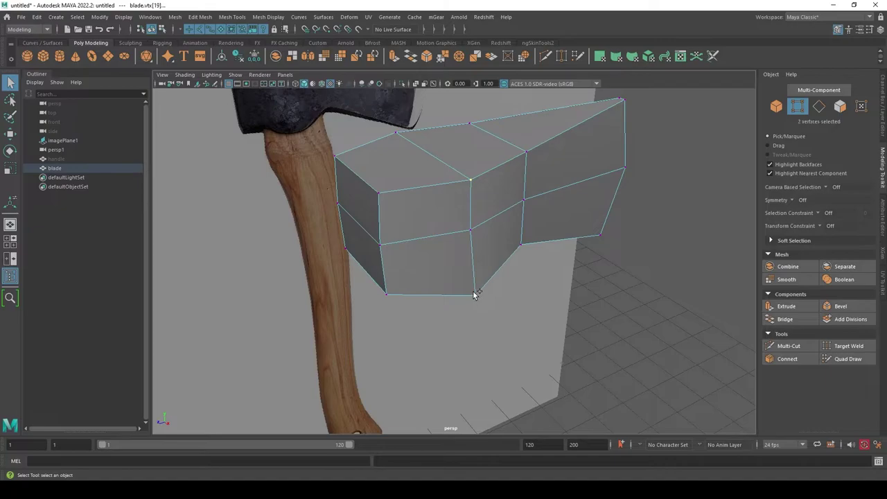
mouse_move(474, 295)
left_mouse_down("alt")
mouse_move(582, 330)
mouse_move(474, 223)
left_mouse_up("alt")
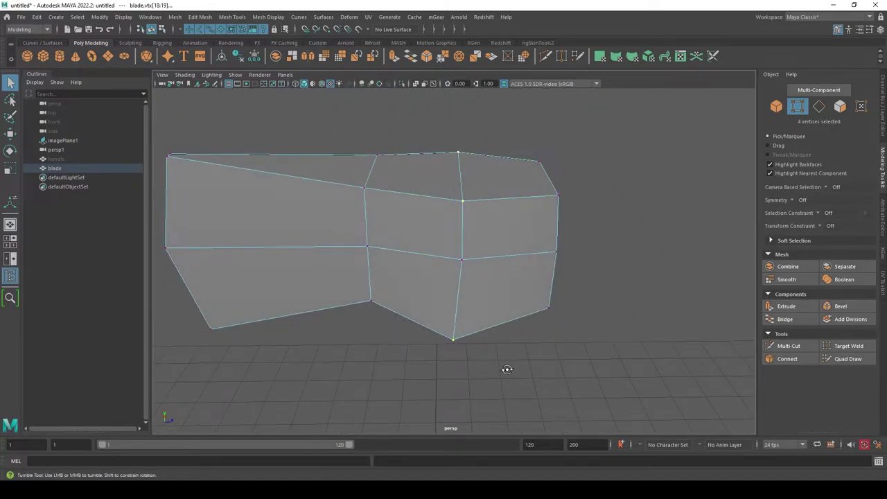
key("w")
mouse_move(507, 370)
left_mouse_down("alt")
mouse_move(518, 294)
mouse_move(525, 313)
mouse_move(529, 287)
left_mouse_up("alt")
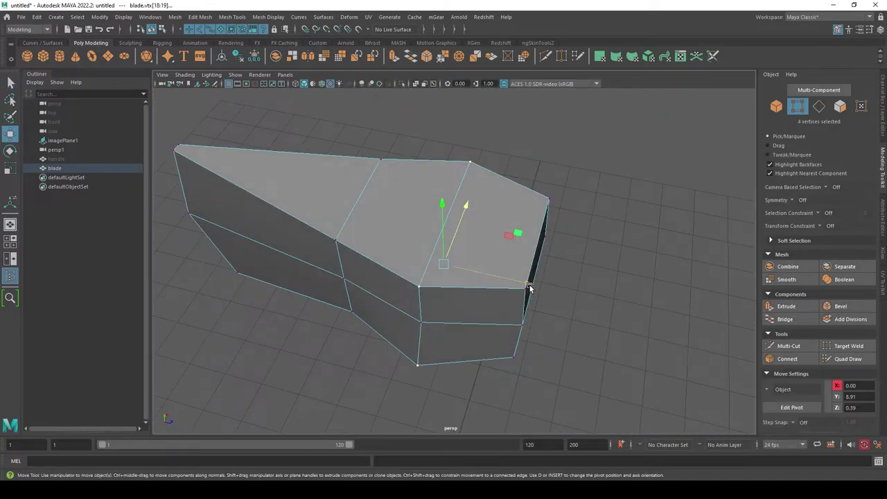
key("q")
mouse_move(613, 287)
left_mouse_down("alt")
mouse_move(460, 272)
mouse_move(510, 341)
mouse_move(607, 352)
left_mouse_up("alt")
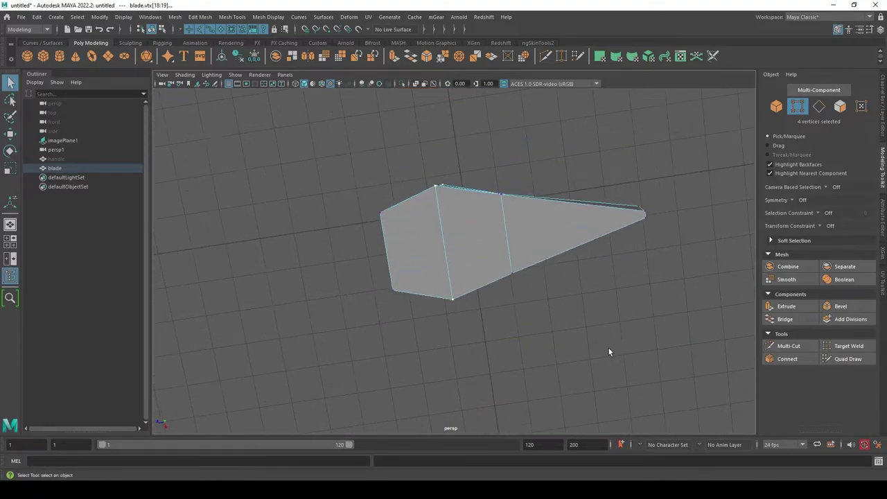
Slice an edge across the blade with Multi-Cut, then undo the unwanted extra cut.
left_click(787, 346)
left_click(471, 178, "ctrl")
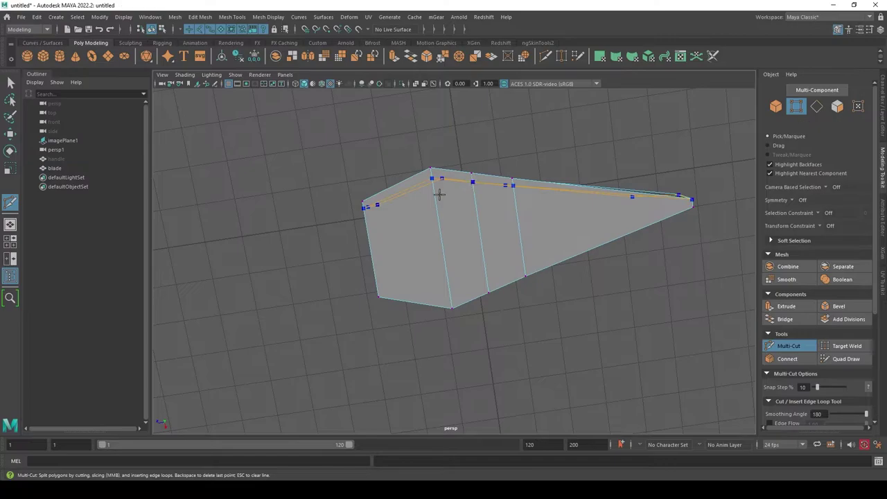
key("q")
right_click_drag(453, 204, 405, 201)
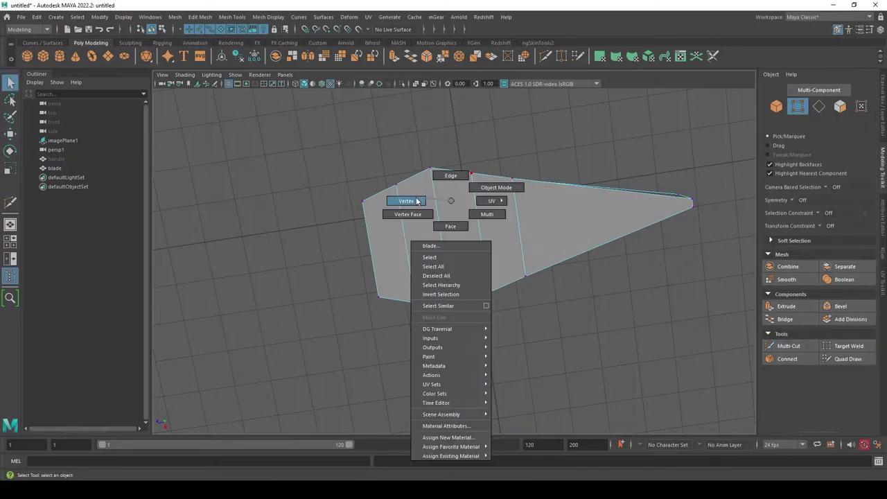
key("ctrl+z")
key("ctrl+z")
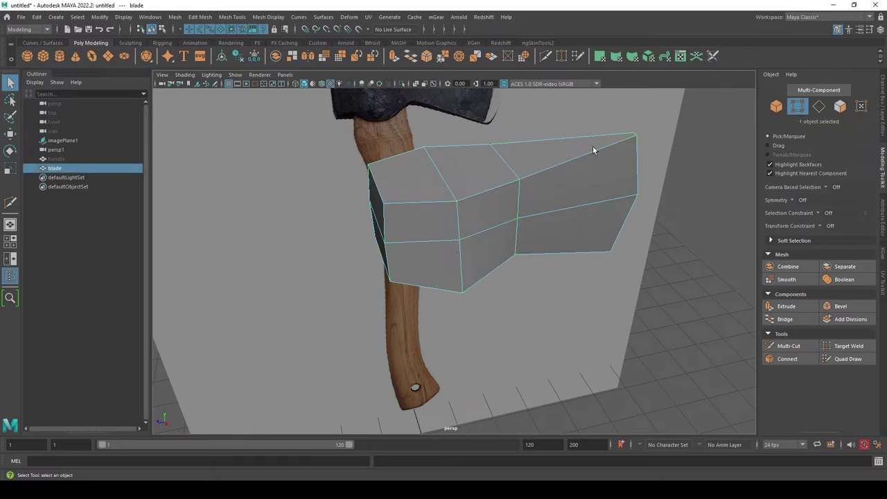
left_click_drag(551, 211, 576, 209, "alt")
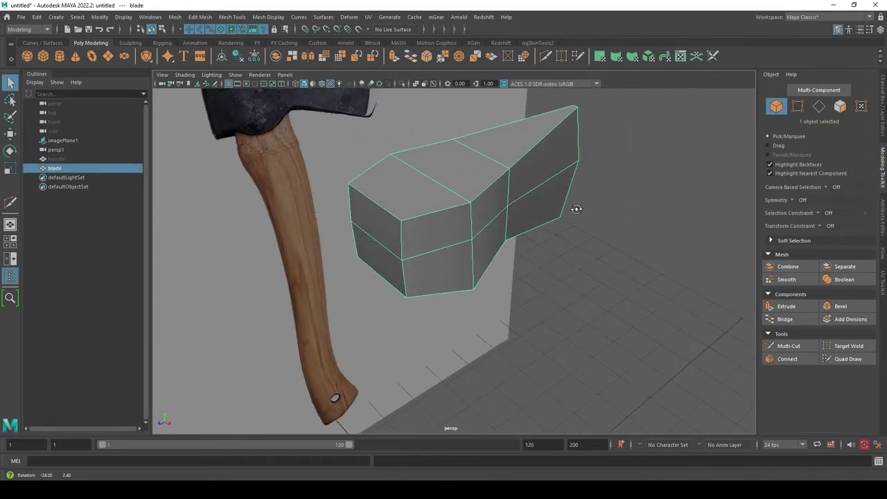
middle_click_drag(576, 209, 583, 342, "alt")
left_click_drag(583, 342, 392, 228, "alt")
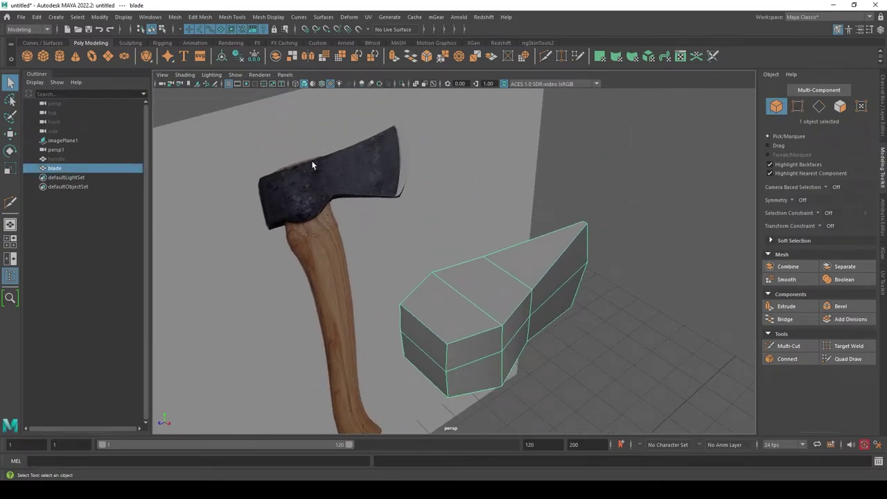
mouse_move(513, 338)
left_mouse_down("alt")
mouse_move(556, 291)
mouse_move(579, 307)
mouse_move(591, 264)
mouse_move(635, 269)
mouse_move(624, 279)
mouse_move(611, 164)
mouse_move(622, 184)
mouse_move(620, 278)
mouse_move(595, 283)
mouse_move(497, 245)
left_mouse_up("alt")
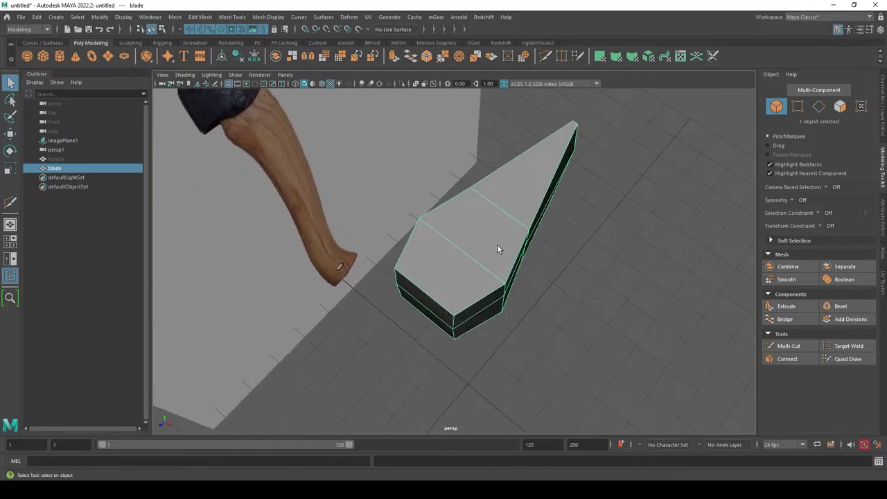
Select the four top faces in the middle of the blade.
right_click_drag(471, 220, 471, 244)
left_click(485, 232)
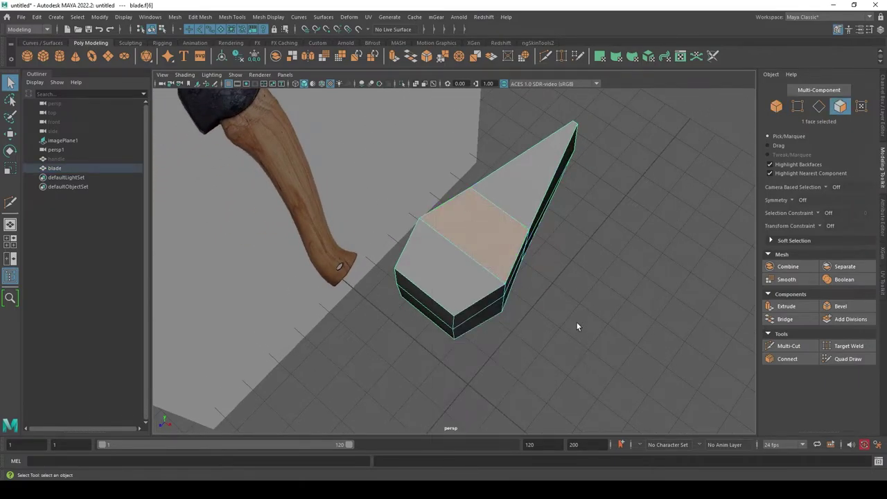
right_click(486, 197)
left_click(486, 221)
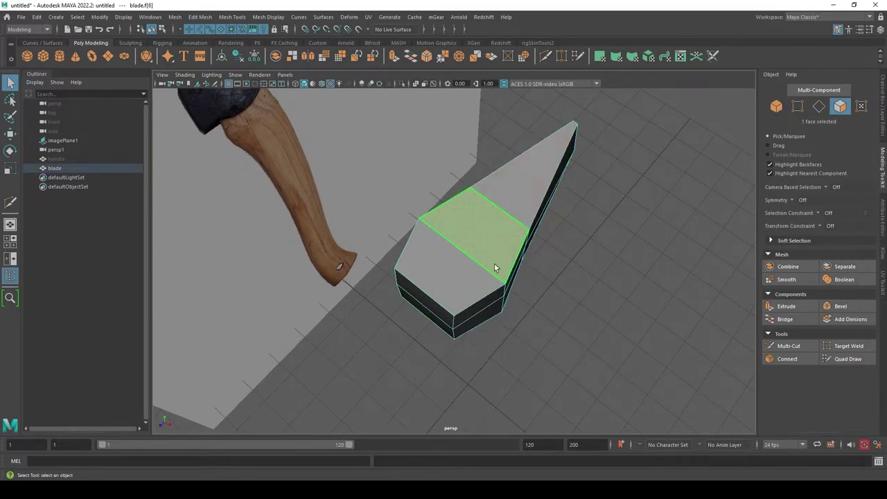
left_click(455, 271, "shift")
mouse_move(560, 343)
left_mouse_down("alt")
mouse_move(525, 242)
mouse_move(484, 256)
mouse_move(505, 339)
mouse_move(525, 367)
left_mouse_up("alt")
left_click(484, 256, "shift")
Extrude the four faces with an Offset of 0.22 to inset them.
left_click(784, 305)
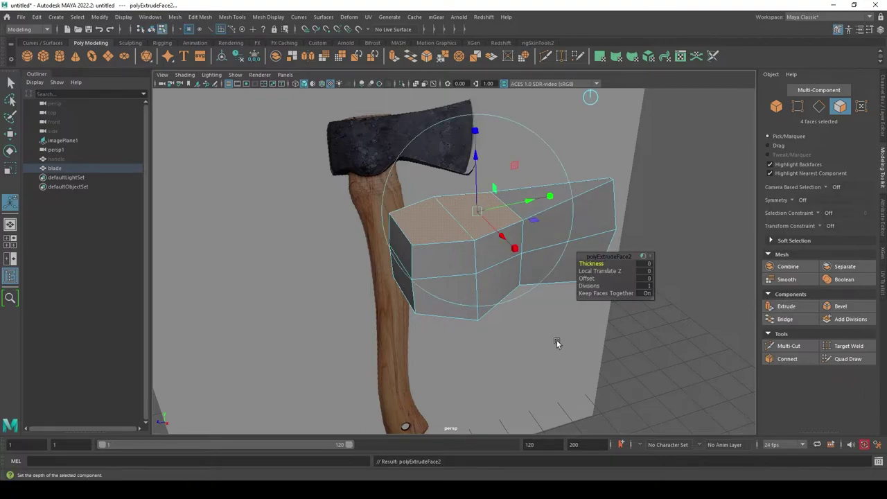
mouse_move(554, 341)
left_mouse_down("alt")
mouse_move(575, 292)
mouse_move(600, 311)
left_mouse_up("alt")
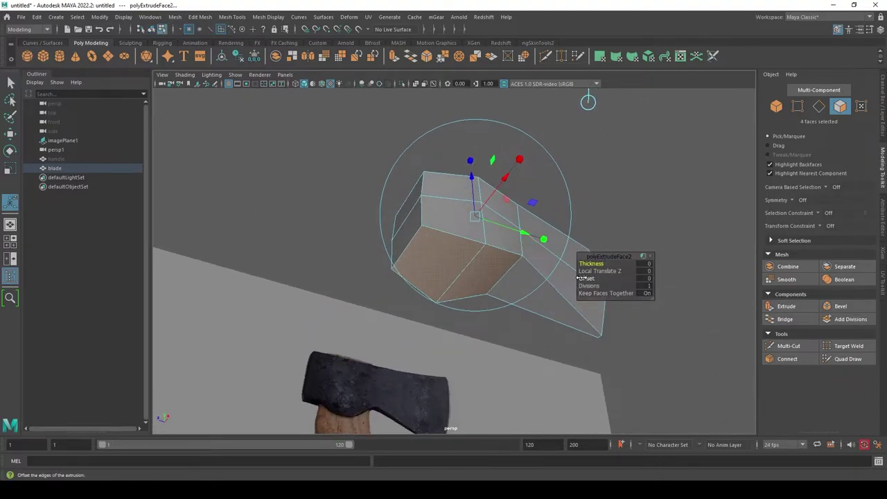
left_click_drag(586, 278, 589, 278)
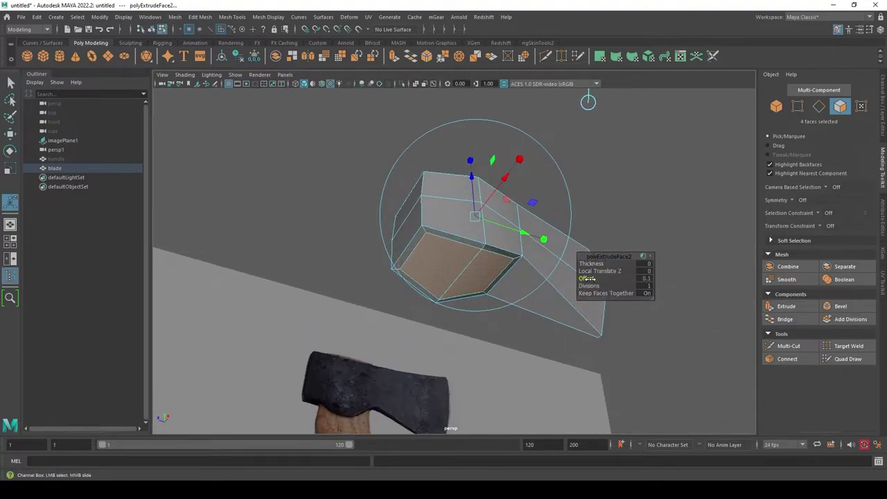
mouse_move(517, 374)
left_mouse_down("alt")
mouse_move(528, 422)
mouse_move(525, 373)
mouse_move(531, 394)
left_mouse_up("alt")
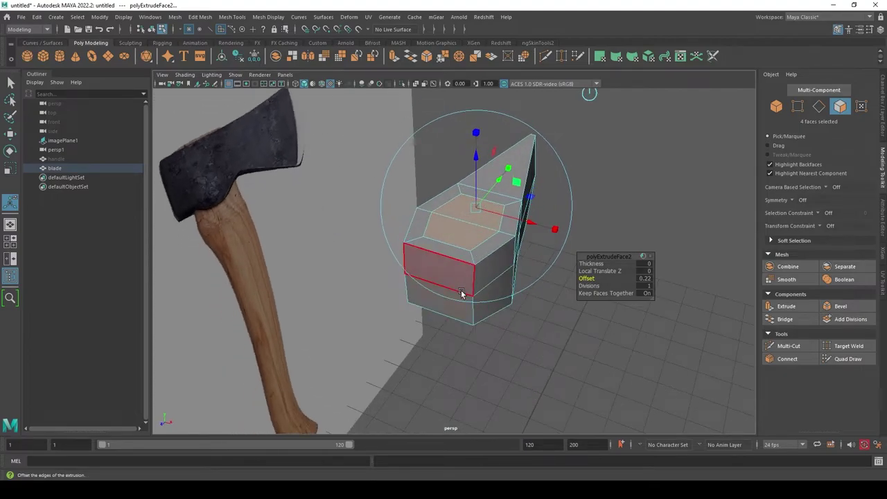
mouse_move(530, 338)
left_mouse_down("alt")
mouse_move(528, 352)
mouse_move(516, 325)
mouse_move(520, 351)
mouse_move(504, 346)
left_mouse_up("alt")
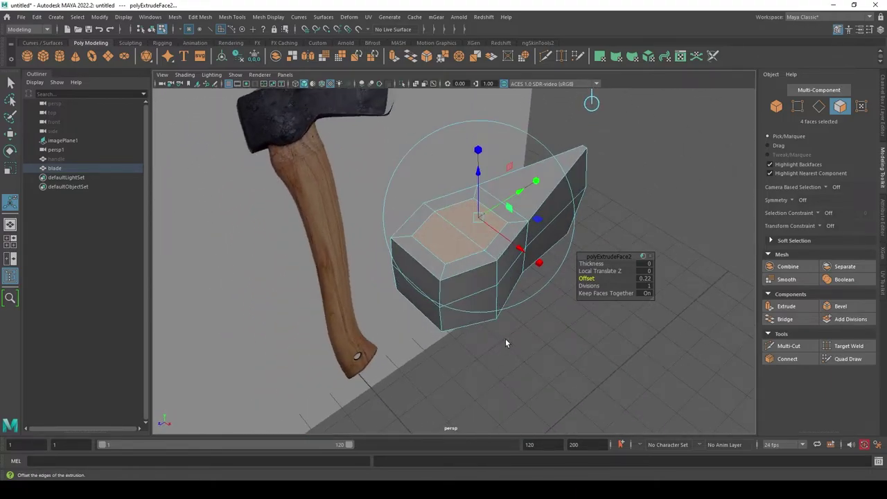
Select the four inset top faces of the blade and delete them.
key("q")
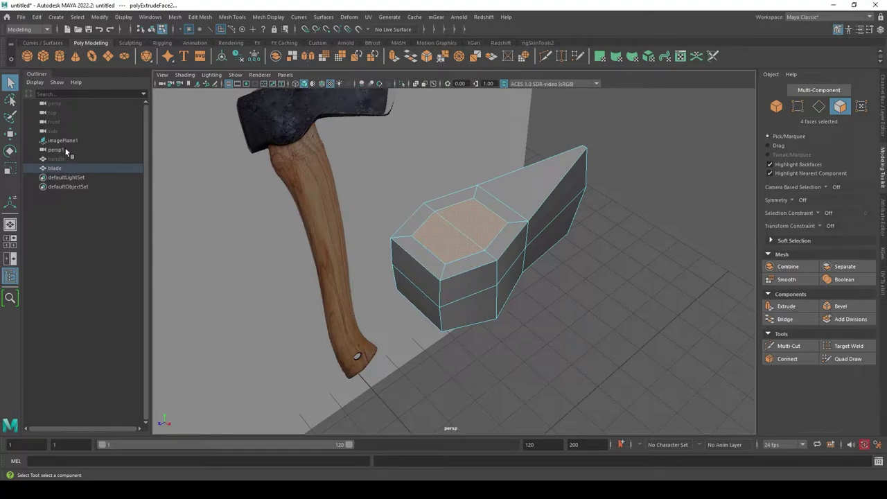
left_click(70, 159)
key("h")
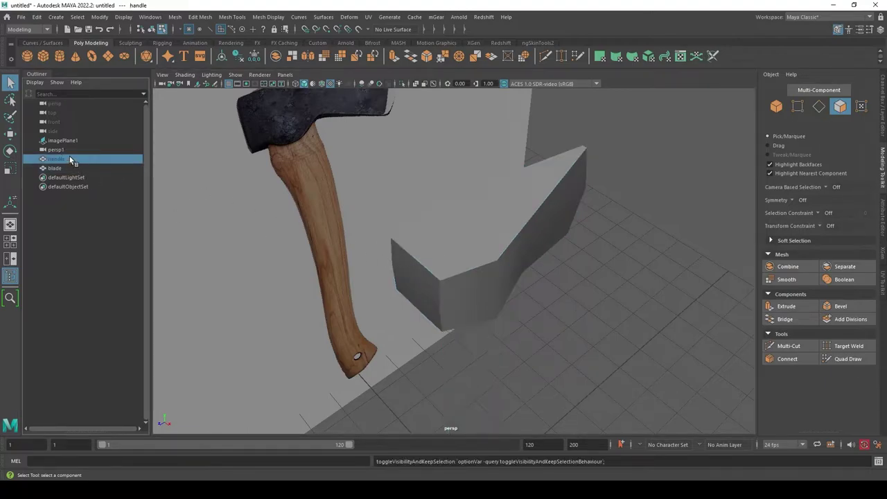
left_click(65, 170)
left_click(489, 235)
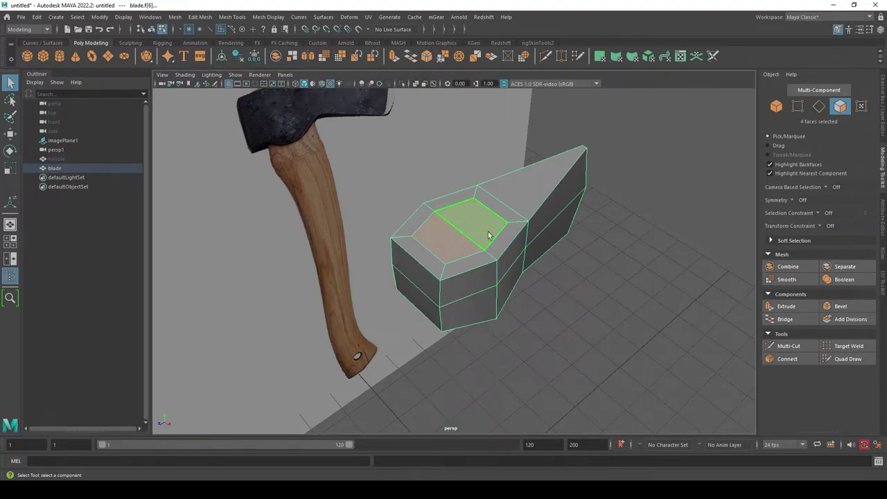
left_click(457, 249, "shift")
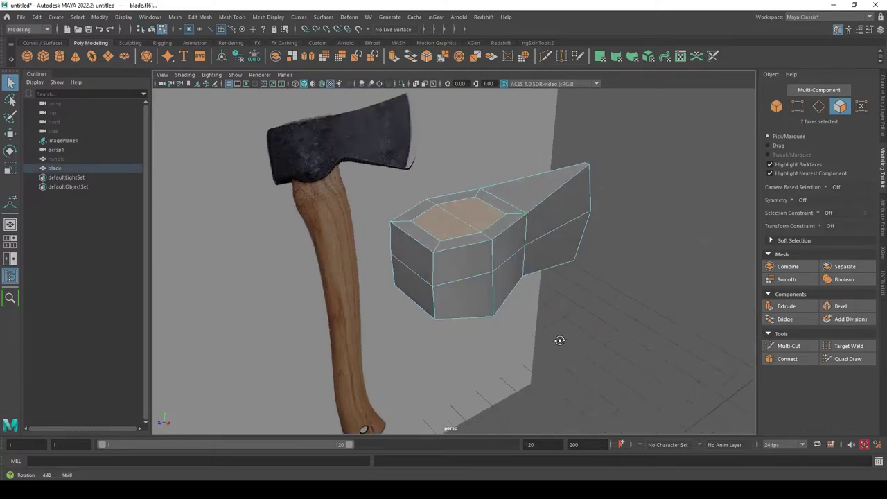
left_click_drag(559, 339, 547, 263, "alt")
left_click(475, 264, "shift")
left_click(445, 241, "shift")
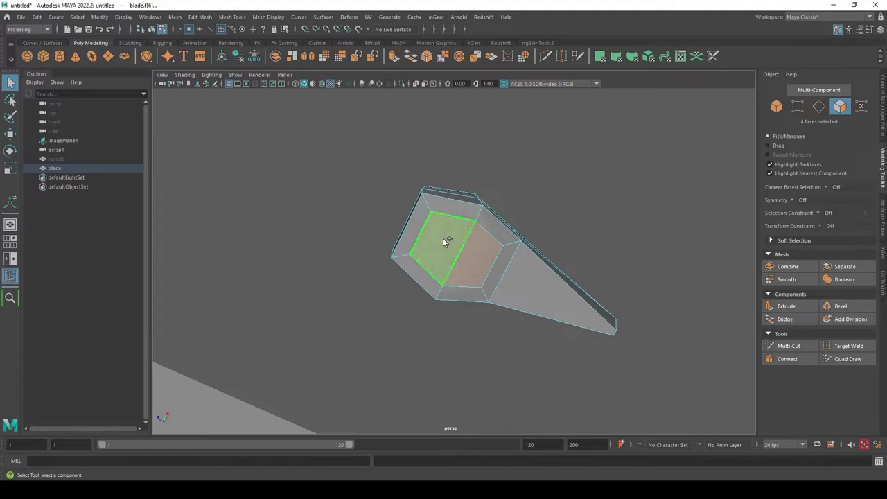
mouse_move(614, 188)
left_mouse_down("alt")
mouse_move(633, 297)
mouse_move(623, 281)
left_mouse_up("alt")
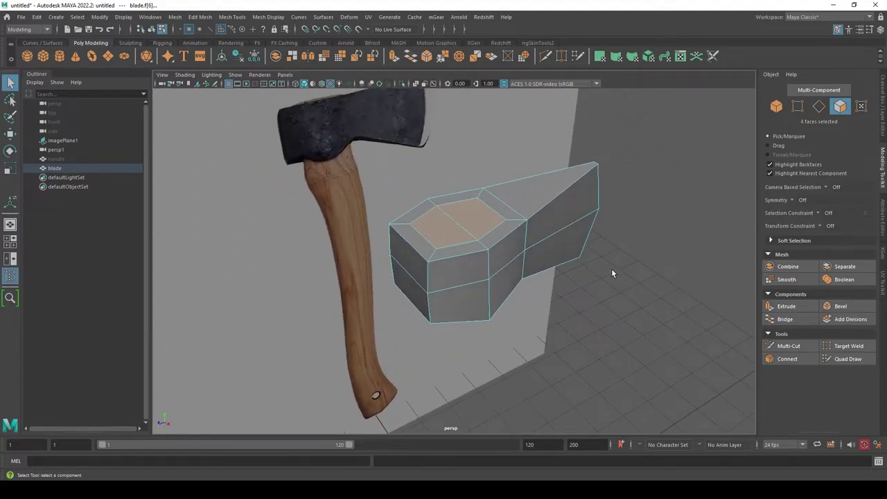
key("Delete")
Inspect the new hexagonal hole by selecting faces around and inside it.
mouse_move(540, 257)
left_mouse_down("alt")
mouse_move(540, 297)
mouse_move(519, 282)
mouse_move(524, 186)
mouse_move(527, 298)
mouse_move(580, 273)
mouse_move(705, 309)
mouse_move(431, 311)
mouse_move(501, 303)
mouse_move(551, 344)
mouse_move(507, 325)
left_mouse_up("alt")
left_click(513, 308)
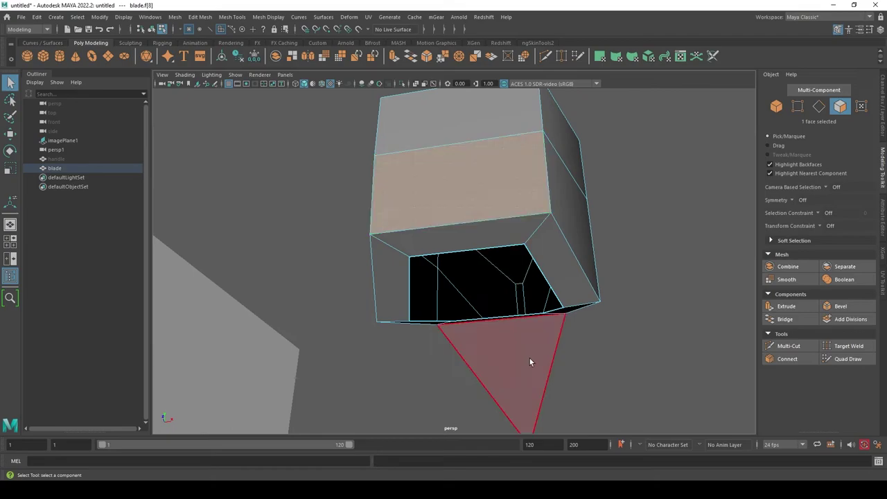
left_click_drag(528, 357, 469, 336, "alt")
left_click(498, 210)
mouse_move(426, 224)
left_mouse_down("alt")
mouse_move(434, 263)
mouse_move(351, 245)
mouse_move(437, 298)
mouse_move(489, 254)
mouse_move(522, 353)
left_mouse_up("alt")
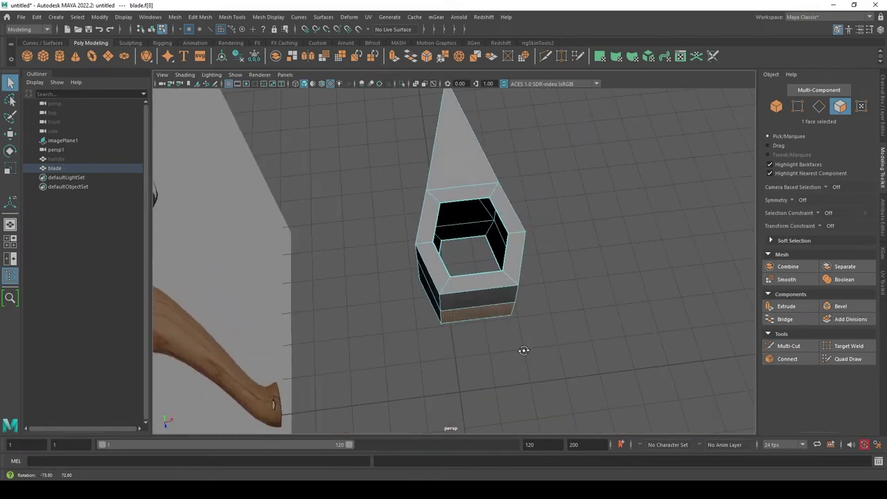
scroll(525, 325, "up", 5)
mouse_move(526, 297)
left_mouse_down("alt")
mouse_move(494, 152)
mouse_move(471, 208)
mouse_move(439, 247)
mouse_move(435, 203)
mouse_move(459, 247)
mouse_move(388, 203)
left_mouse_up("alt")
left_click(435, 203)
left_click(388, 203)
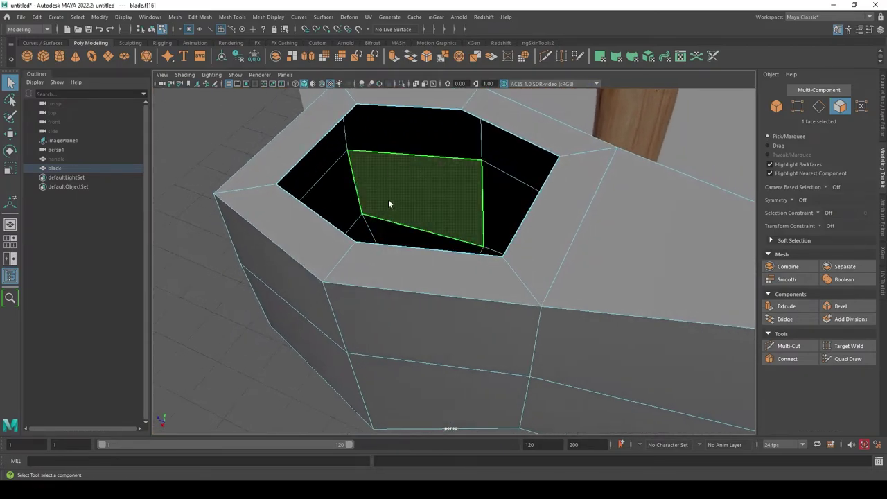
left_click(412, 128)
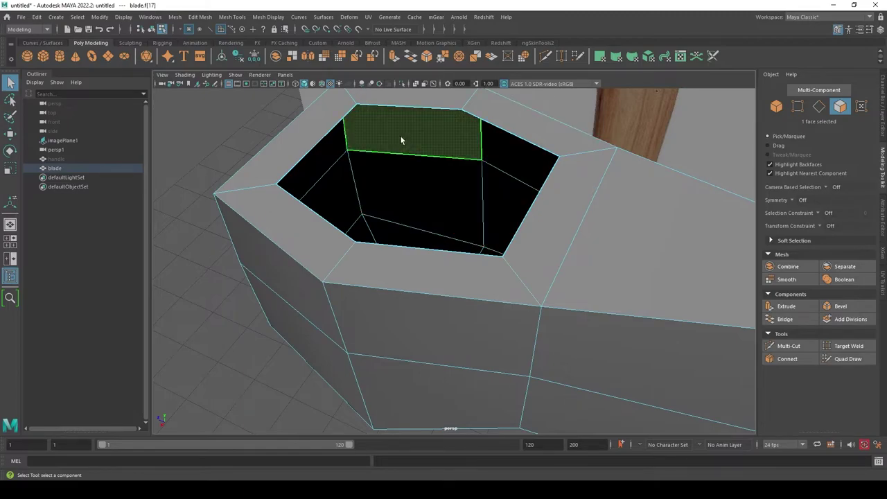
left_click_drag(475, 214, 437, 226, "alt")
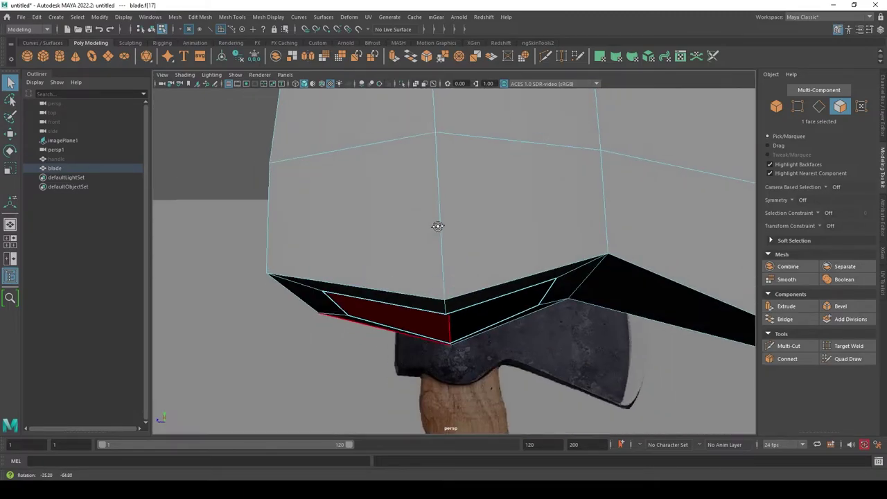
left_click(437, 226)
mouse_move(469, 192)
left_mouse_down("alt")
mouse_move(436, 293)
mouse_move(428, 270)
mouse_move(528, 217)
mouse_move(522, 271)
mouse_move(558, 293)
mouse_move(467, 184)
mouse_move(590, 239)
mouse_move(623, 181)
mouse_move(585, 111)
mouse_move(564, 158)
mouse_move(457, 151)
mouse_move(647, 231)
mouse_move(656, 297)
left_mouse_up("alt")
left_click(495, 238)
scroll(642, 337, "up", 5)
Switch to edge mode and select an inner floor edge of the hole.
left_click(524, 233)
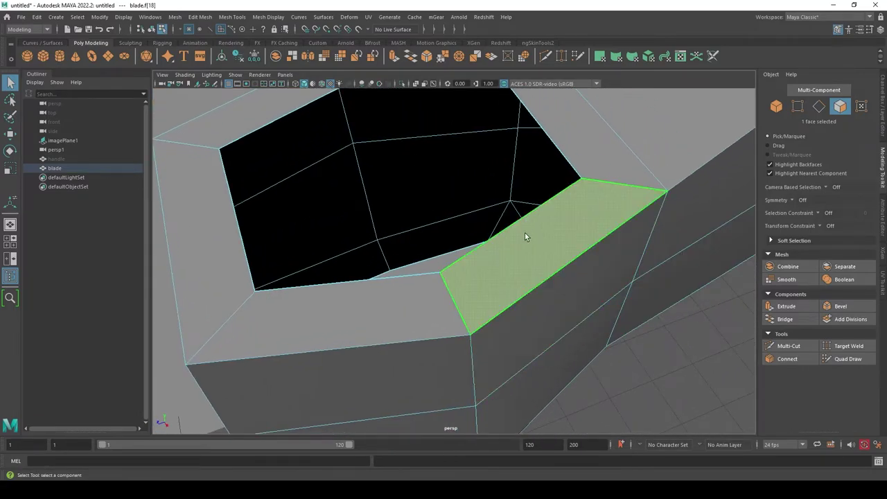
right_click_drag(524, 233, 494, 208)
mouse_move(495, 208)
left_mouse_down("alt")
mouse_move(502, 187)
mouse_move(497, 104)
mouse_move(422, 83)
left_mouse_up("alt")
mouse_move(424, 223)
left_mouse_down("alt")
mouse_move(511, 240)
mouse_move(562, 337)
mouse_move(428, 338)
mouse_move(437, 303)
mouse_move(420, 311)
mouse_move(449, 307)
mouse_move(438, 192)
mouse_move(473, 252)
mouse_move(466, 285)
mouse_move(403, 297)
left_mouse_up("alt")
left_click(473, 278)
Add the top rim edge and bridge the two edges, then undo that bridge.
left_click(486, 138, "shift")
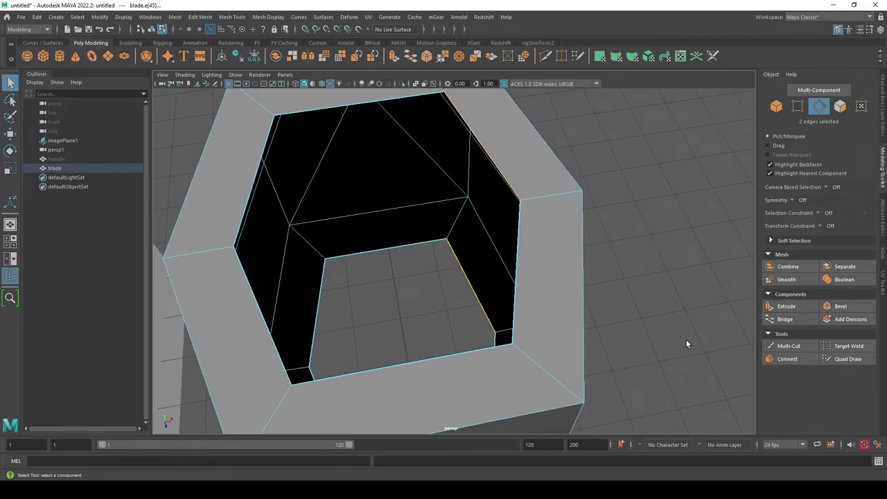
left_click(785, 318)
left_click_drag(573, 312, 628, 303, "alt")
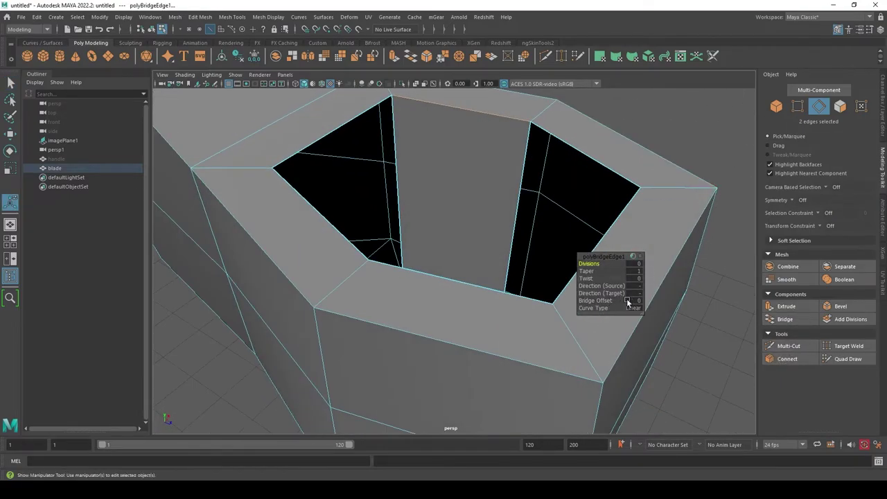
key("ctrl+z")
key("ctrl+z")
key("ctrl+z")
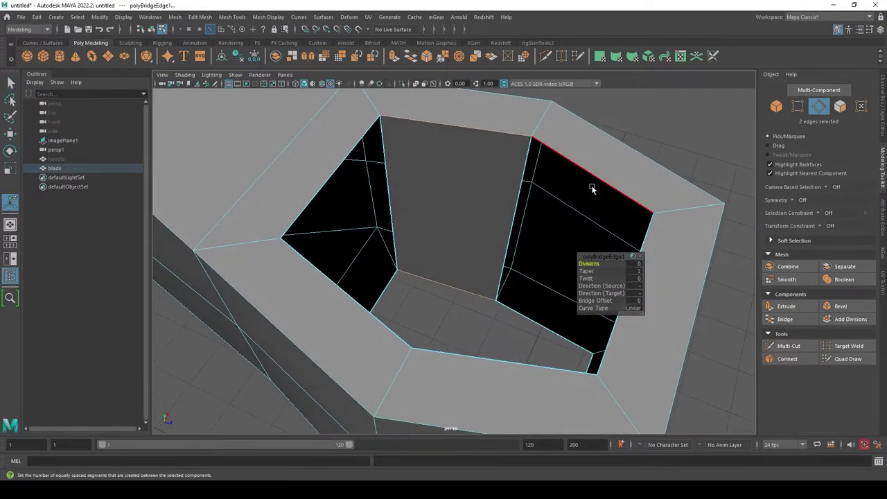
key("ctrl+z")
key("q")
Select the inner hexagon rim loop and bridge the two hexagonal edge loops.
mouse_move(589, 185)
left_mouse_down("alt")
mouse_move(485, 240)
mouse_move(441, 303)
mouse_move(473, 221)
mouse_move(508, 307)
mouse_move(576, 366)
mouse_move(483, 142)
left_mouse_up("alt")
left_click(463, 277)
left_click(469, 274)
double_click(499, 311)
mouse_move(501, 430)
left_mouse_down("alt")
mouse_move(477, 275)
mouse_move(513, 332)
left_mouse_up("alt")
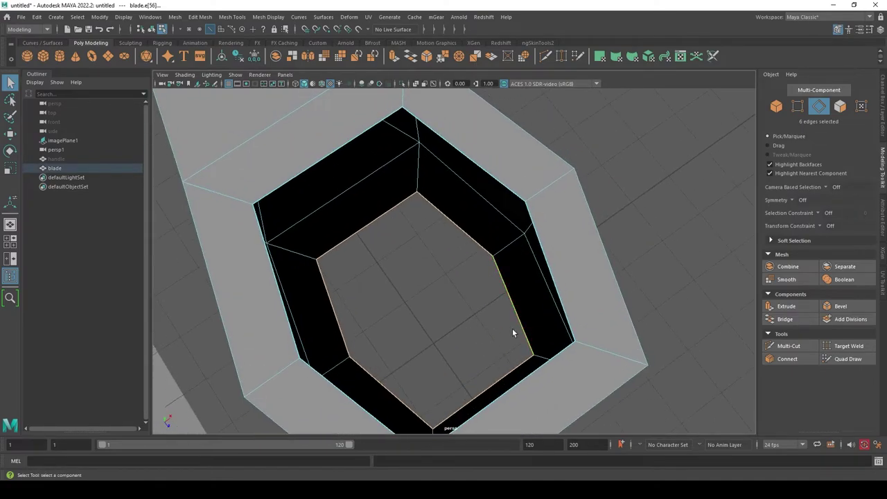
mouse_move(549, 260)
left_mouse_down("alt")
mouse_move(598, 312)
mouse_move(590, 291)
mouse_move(594, 208)
mouse_move(610, 235)
left_mouse_up("alt")
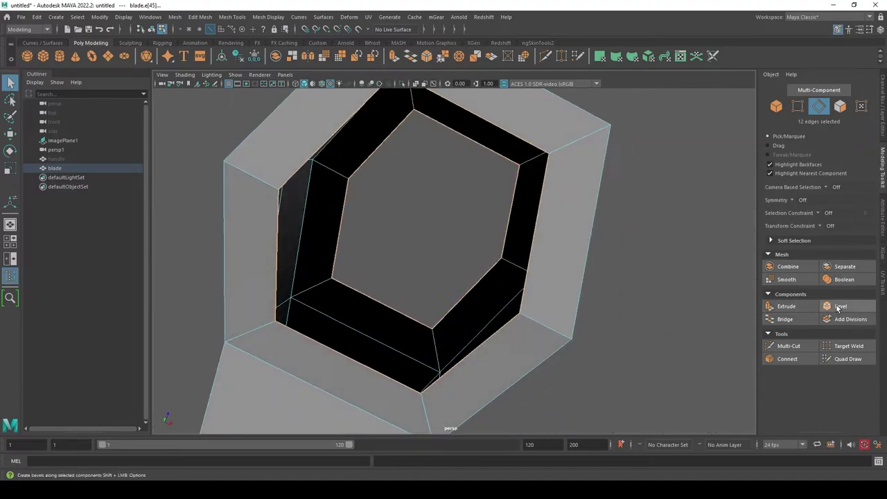
left_click(785, 319)
mouse_move(593, 276)
left_mouse_down("alt")
mouse_move(678, 275)
mouse_move(607, 368)
mouse_move(546, 330)
mouse_move(564, 333)
left_mouse_up("alt")
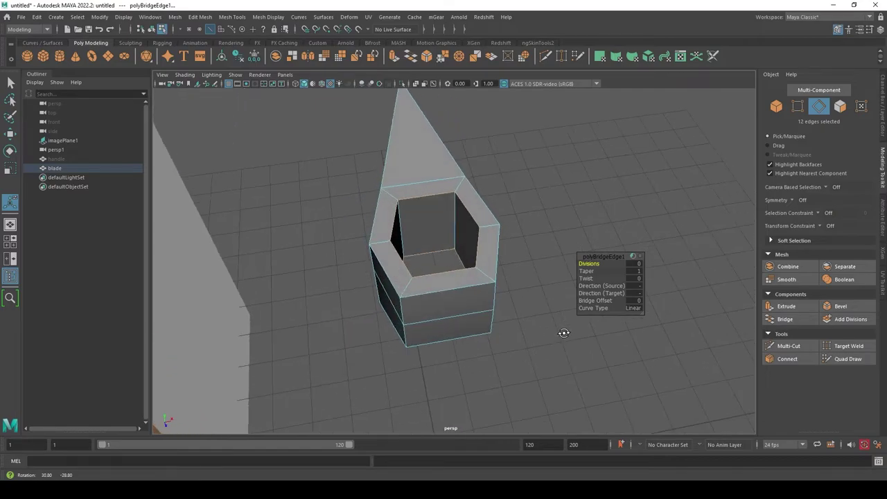
mouse_move(620, 340)
left_mouse_down("alt")
mouse_move(546, 360)
mouse_move(556, 372)
mouse_move(437, 343)
mouse_move(420, 353)
left_mouse_up("alt")
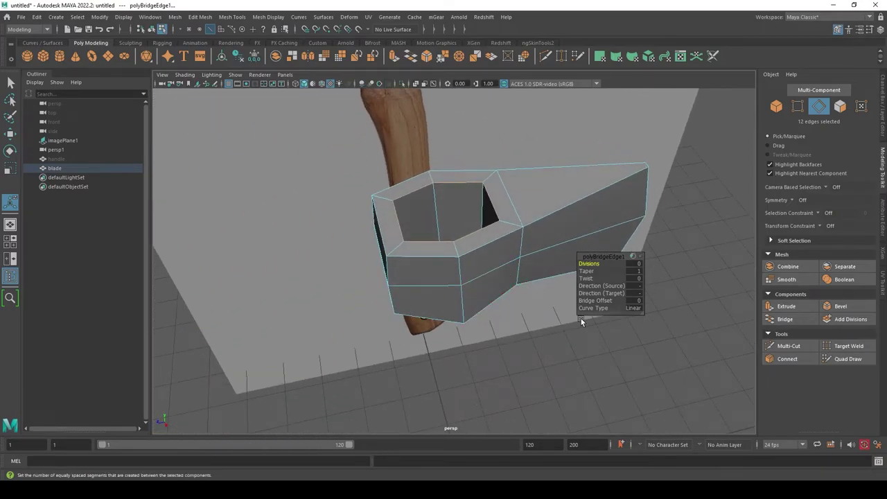
Set bridge Divisions to 0, testing Twist and Bridge Offset but reverting both to 0.
right_click_drag(581, 318, 630, 246, "alt")
left_click_drag(494, 212, 515, 213, "alt")
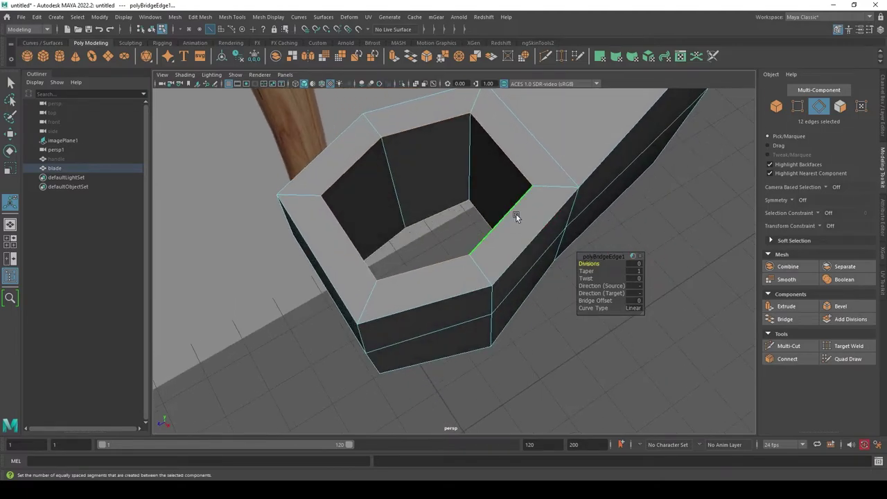
middle_click_drag(516, 214, 498, 239, "alt")
left_click_drag(463, 229, 615, 262, "alt")
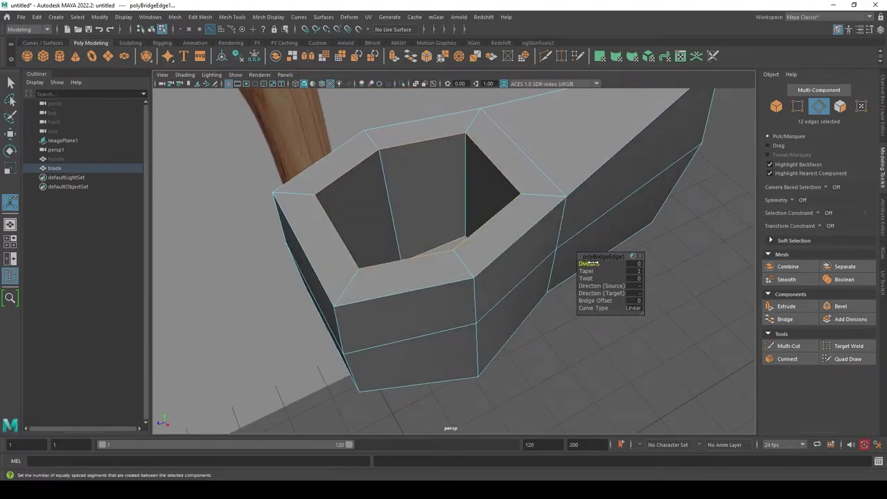
middle_click_drag(742, 269, 576, 267)
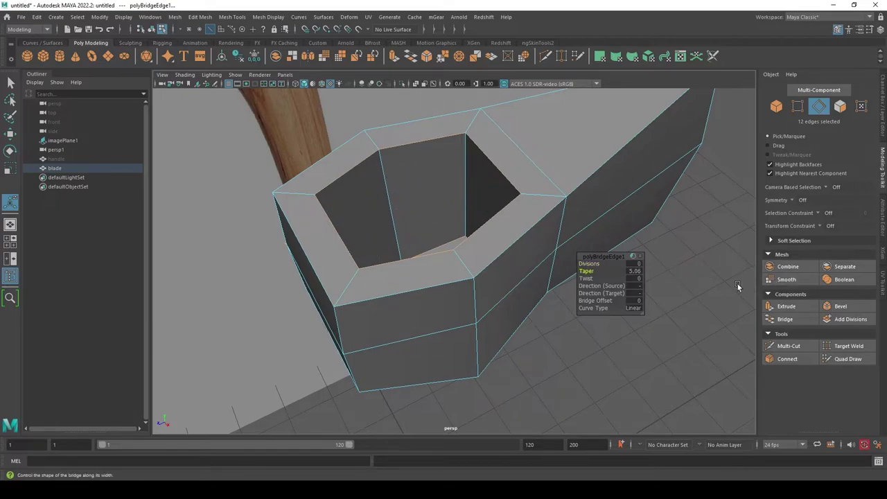
middle_click_drag(624, 278, 759, 284)
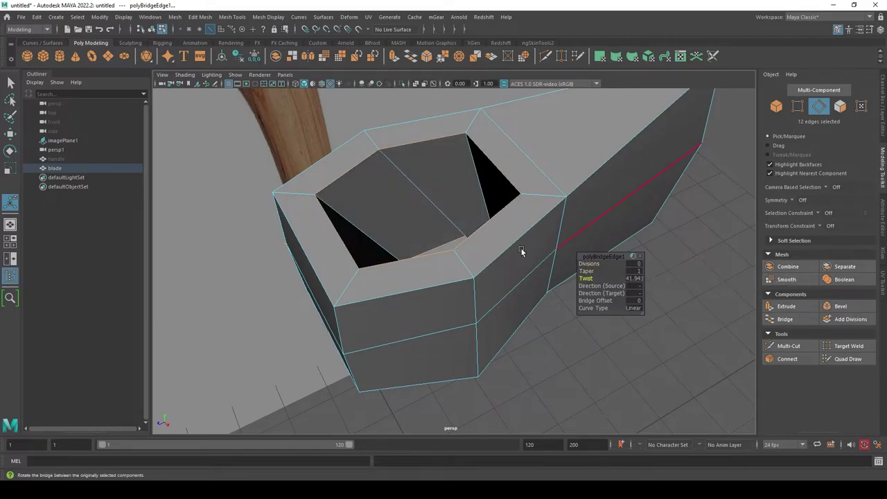
mouse_move(520, 250)
left_mouse_down("alt")
mouse_move(612, 283)
mouse_move(461, 267)
left_mouse_up("alt")
key("ctrl+z")
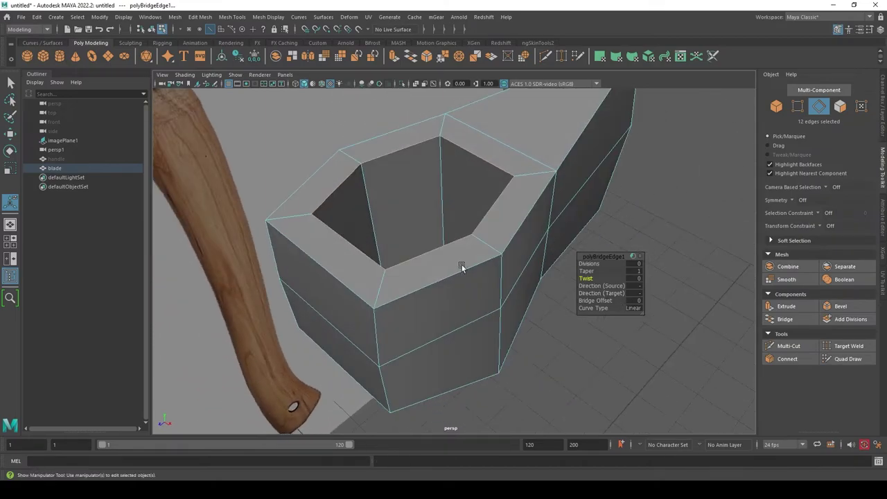
middle_click_drag(595, 301, 693, 305)
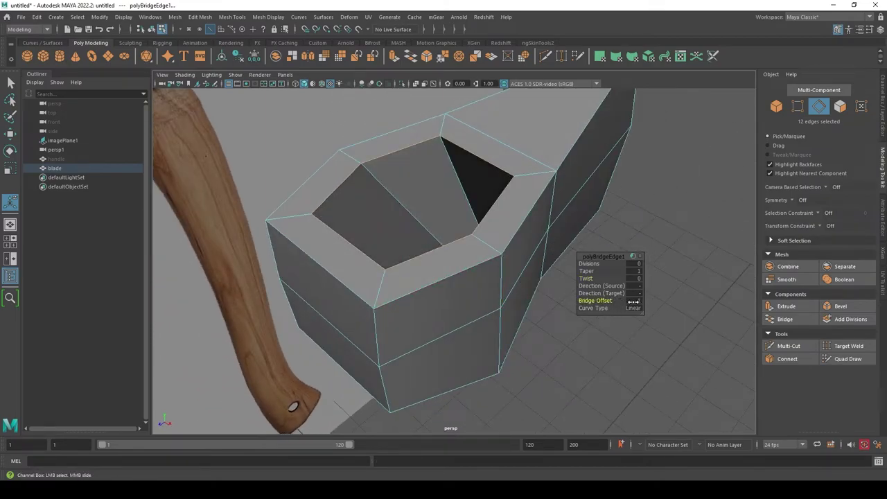
mouse_move(623, 305)
left_mouse_down("alt")
mouse_move(589, 344)
mouse_move(604, 323)
left_mouse_up("alt")
key("ctrl+z")
Finish the bridge and return to object selection mode.
mouse_move(649, 372)
left_mouse_down("alt")
mouse_move(615, 358)
mouse_move(614, 343)
mouse_move(597, 345)
left_mouse_up("alt")
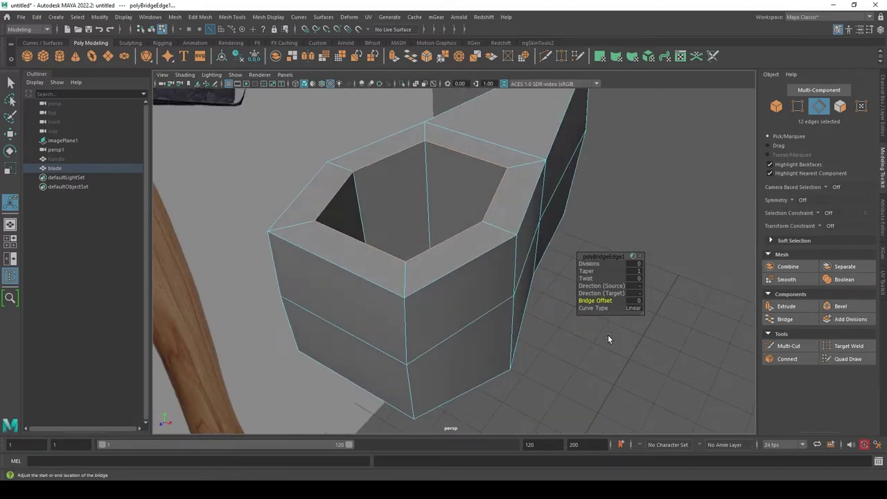
key("q")
left_click_drag(607, 334, 541, 217, "alt")
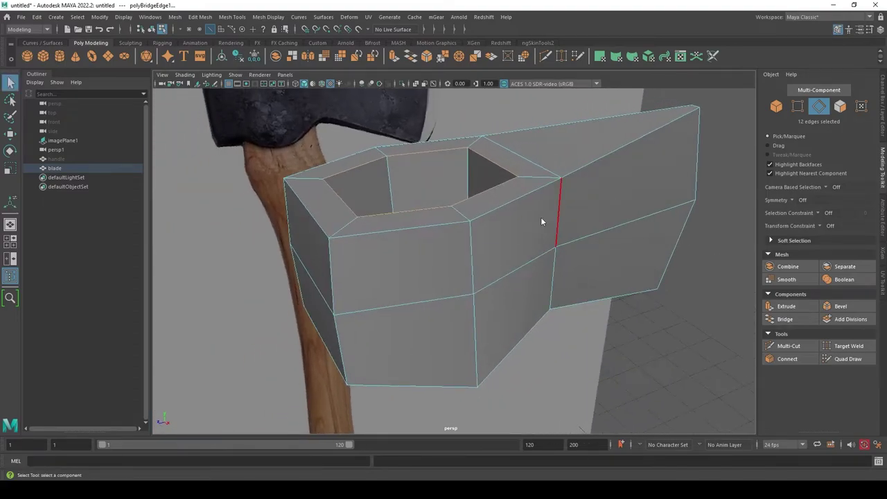
key("F8")
Select 'handle' in the Outliner and unhide it with Shift+H.
left_click(704, 409)
key("a")
scroll(531, 256, "up", 2)
left_click(532, 256)
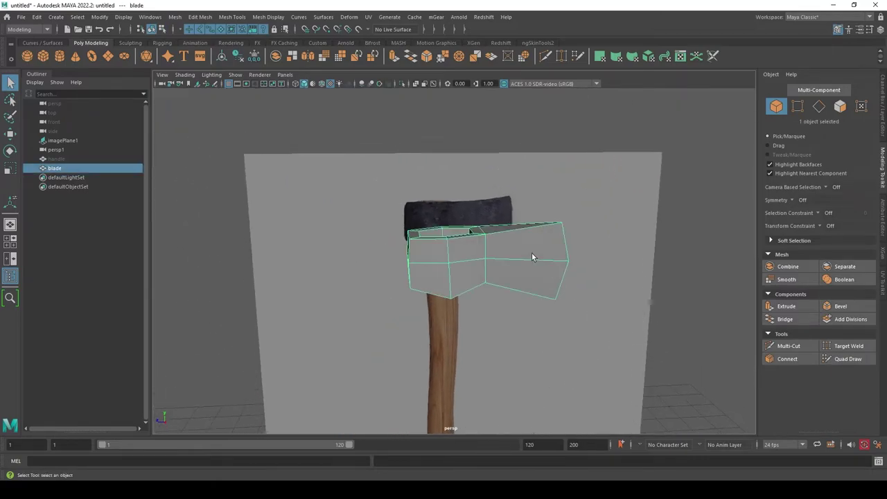
left_click(59, 159)
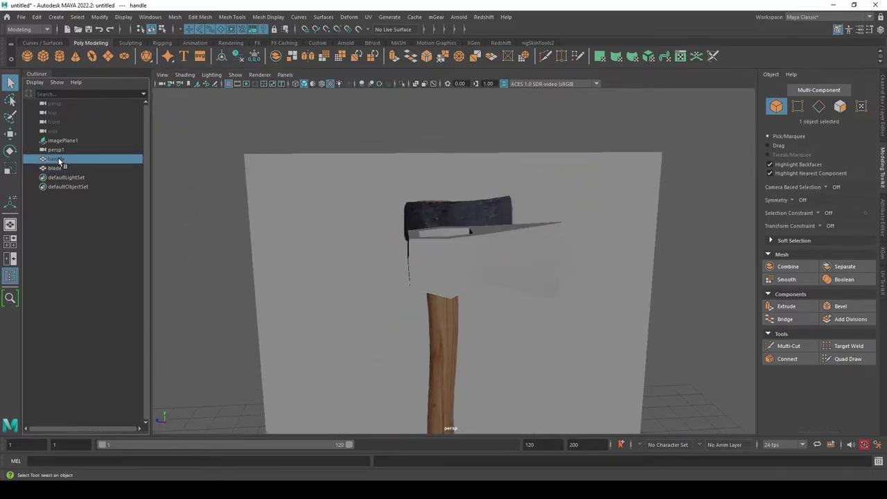
key("shift+h")
scroll(568, 308, "down", 3)
left_click(568, 310)
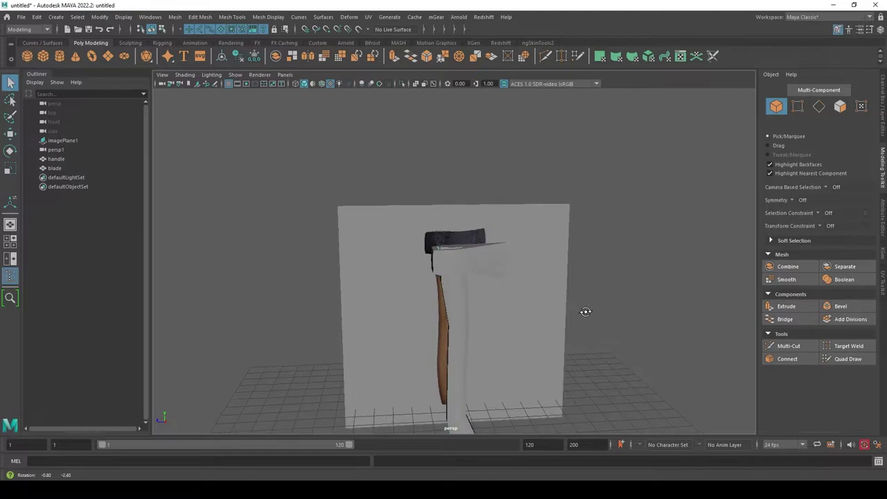
Tumble around the handle and blade to inspect them beside the reference axe.
mouse_move(586, 311)
left_mouse_down("alt")
mouse_move(525, 299)
mouse_move(562, 234)
left_mouse_up("alt")
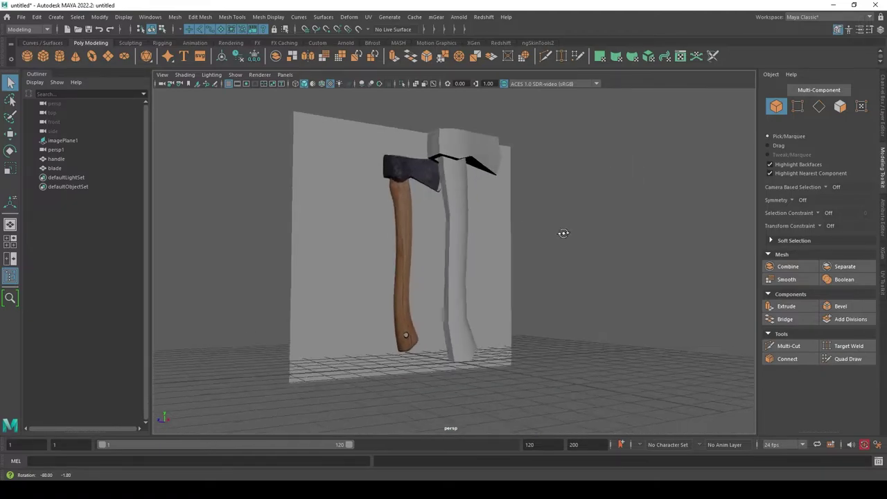
middle_click_drag(562, 233, 477, 280, "alt")
scroll(346, 264, "up", 3)
left_click(382, 268)
mouse_move(383, 268)
left_mouse_down("alt")
mouse_move(355, 278)
mouse_move(478, 331)
mouse_move(510, 320)
left_mouse_up("alt")
scroll(355, 278, "up", 2)
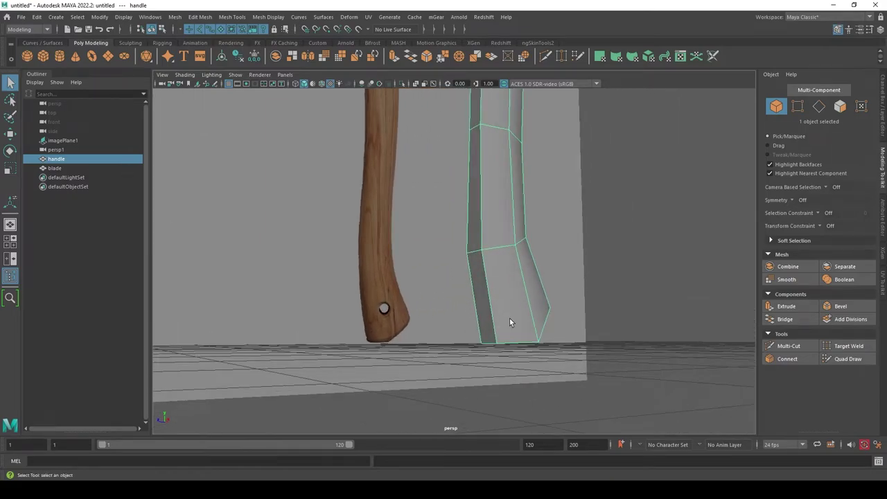
mouse_move(509, 318)
left_mouse_down("alt")
mouse_move(573, 285)
mouse_move(582, 224)
mouse_move(606, 300)
mouse_move(518, 311)
mouse_move(562, 311)
mouse_move(594, 325)
left_mouse_up("alt")
right_click_drag(594, 324, 521, 356, "alt")
mouse_move(521, 355)
left_mouse_down("alt")
mouse_move(491, 321)
mouse_move(521, 302)
left_mouse_up("alt")
scroll(486, 295, "up", 5)
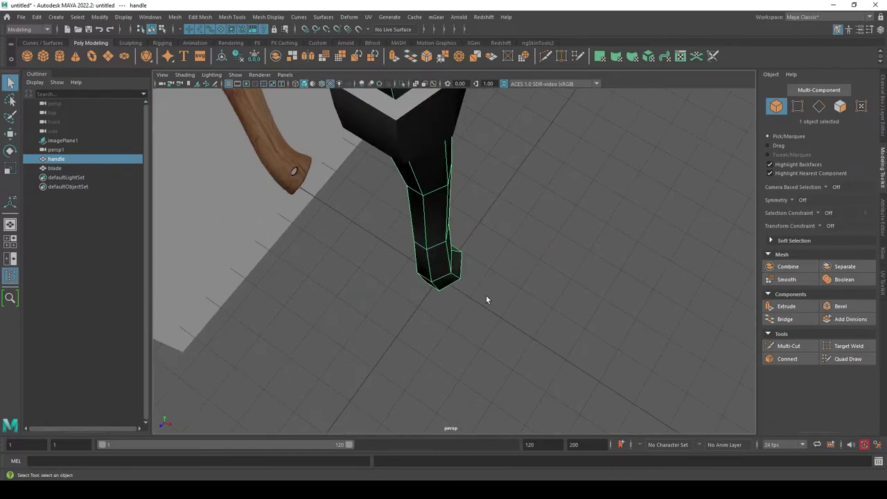
left_click(530, 263)
left_click_drag(530, 264, 545, 266, "alt")
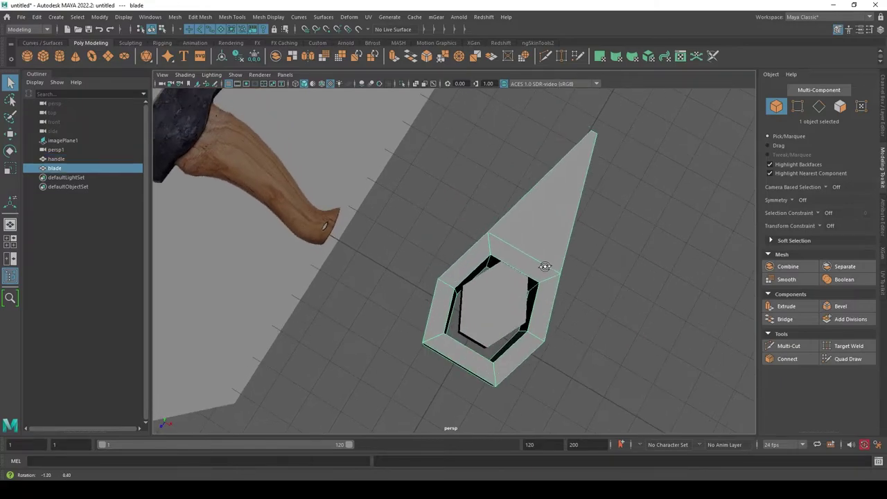
mouse_move(538, 317)
left_mouse_down("alt")
mouse_move(480, 265)
mouse_move(525, 450)
mouse_move(530, 360)
mouse_move(514, 359)
mouse_move(497, 325)
mouse_move(507, 323)
mouse_move(510, 378)
mouse_move(510, 330)
mouse_move(497, 312)
mouse_move(530, 208)
mouse_move(511, 277)
mouse_move(540, 300)
left_mouse_up("alt")
Switch to the side orthographic view and pan down along the handle.
key("space")
scroll(559, 326, "up", 3)
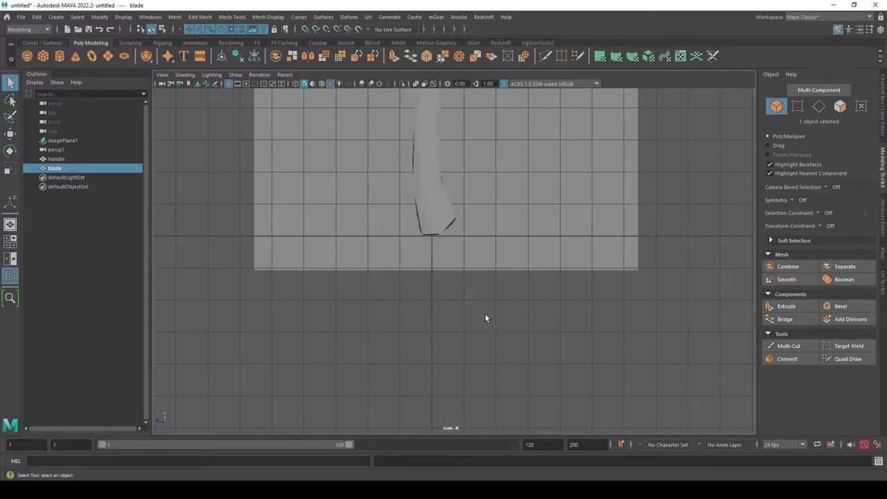
left_click(448, 207)
middle_click_drag(447, 207, 501, 289, "alt")
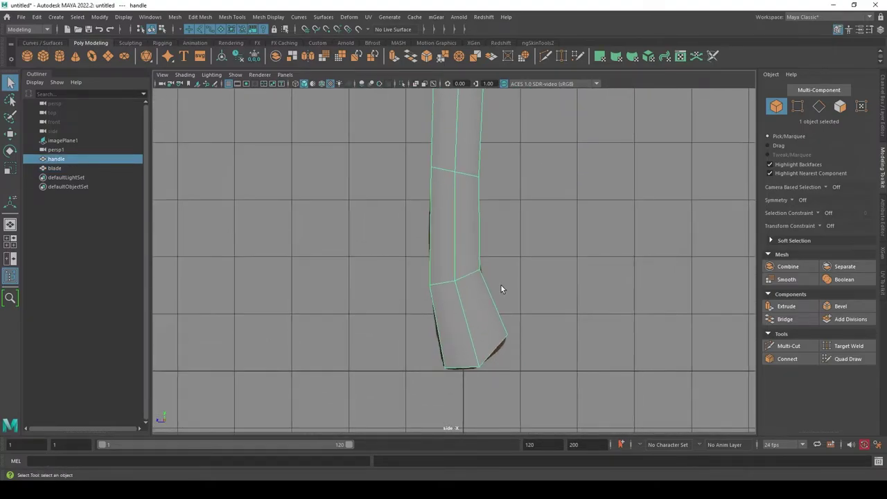
left_click(236, 74)
left_click(233, 76)
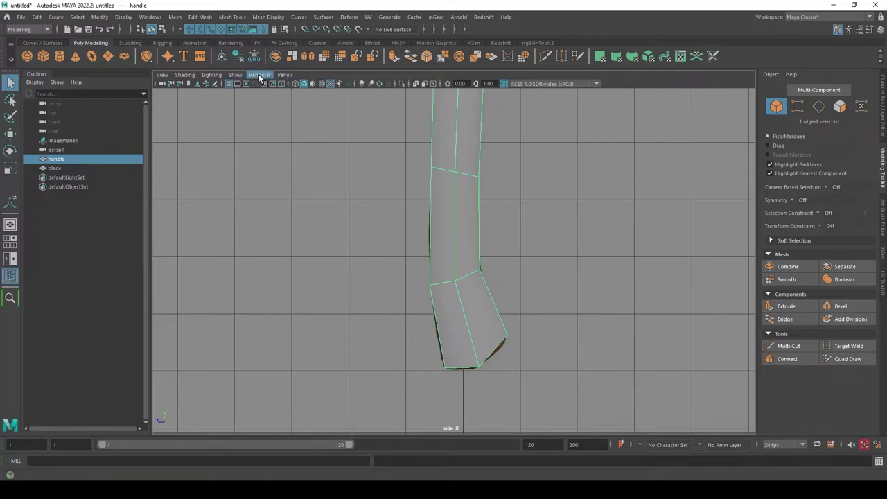
scroll(390, 213, "down", 5)
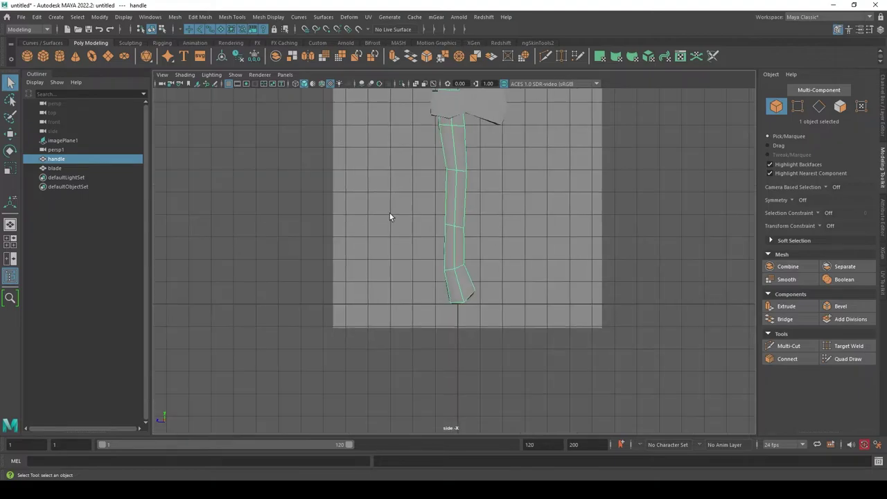
scroll(656, 197, "down", 3)
left_click(610, 167)
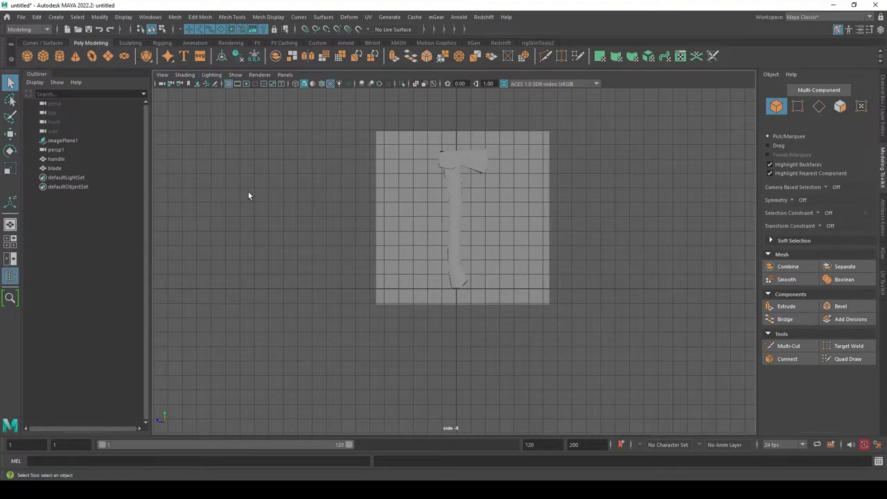
Check view lighting options in the four-view layout, then return to a single view.
left_click(13, 240)
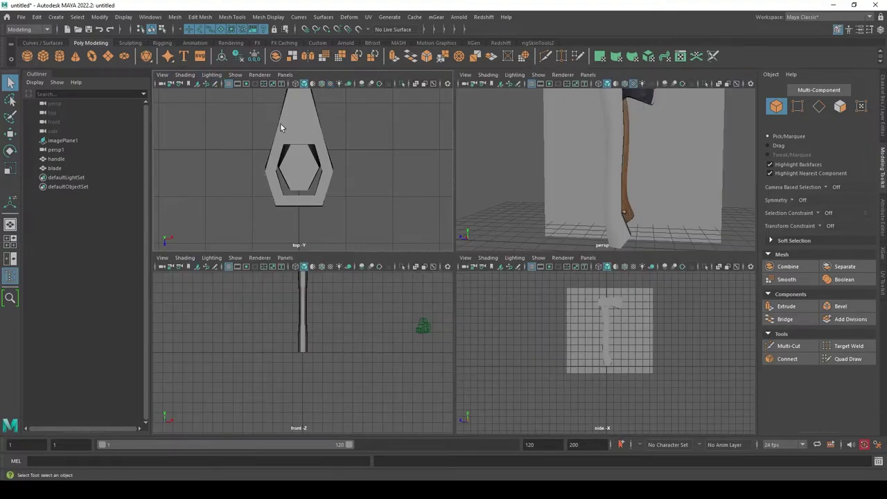
left_click(513, 259)
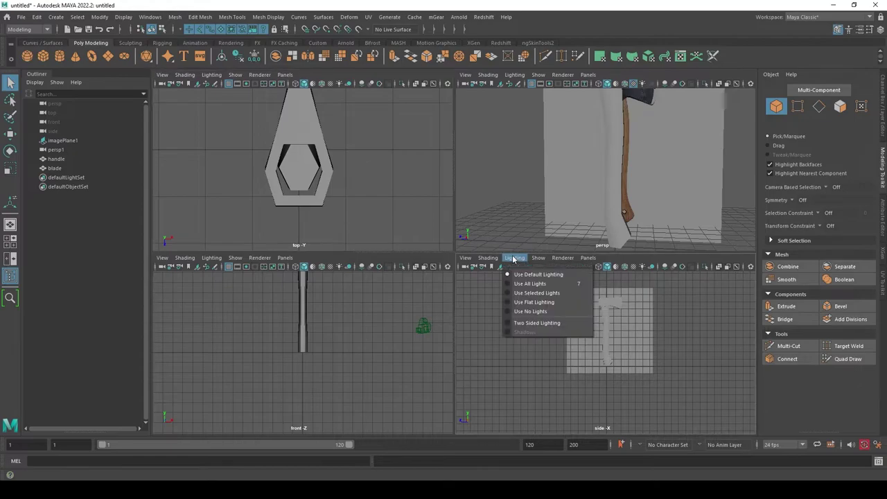
left_click(211, 258)
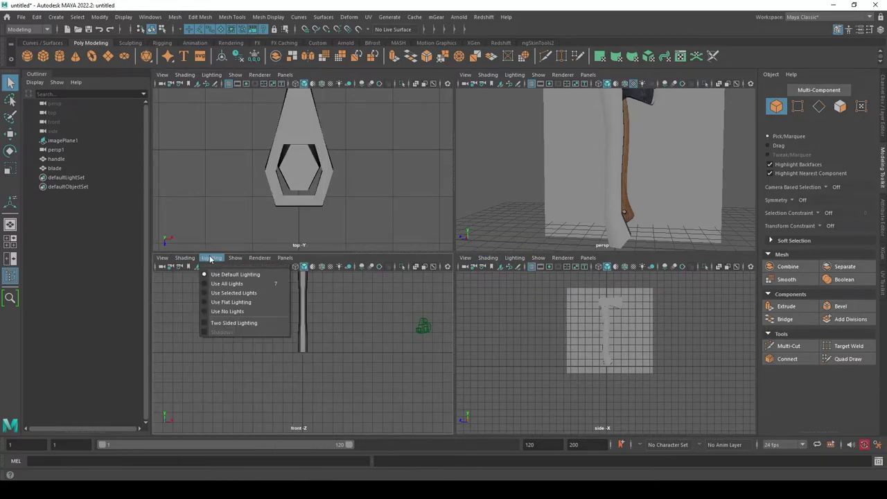
left_click(218, 259)
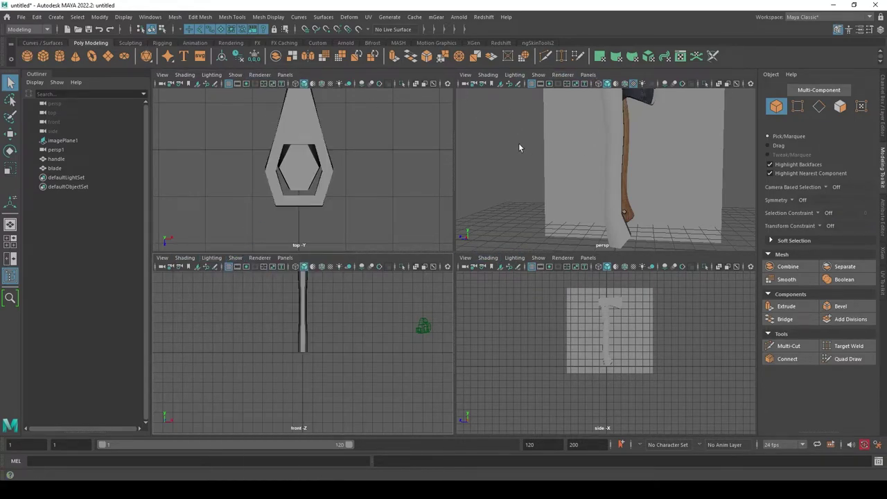
left_click(9, 223)
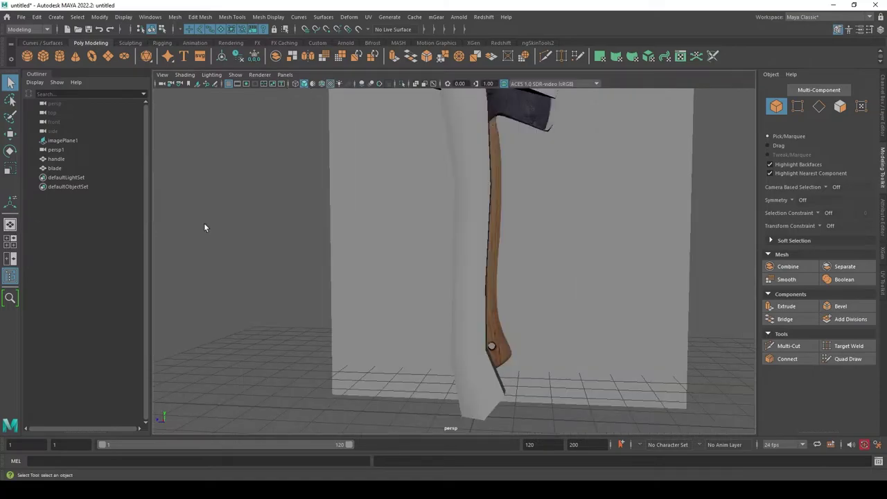
Hide the grid in the perspective view.
left_click(236, 74)
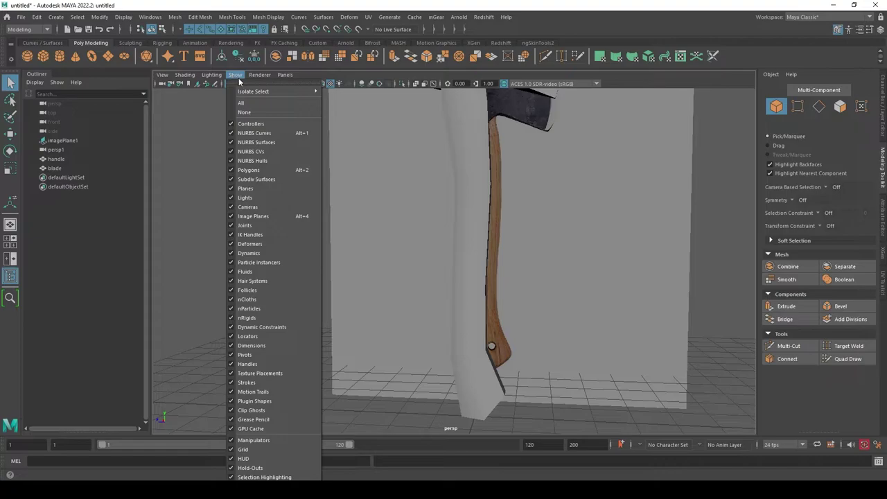
left_click(243, 449)
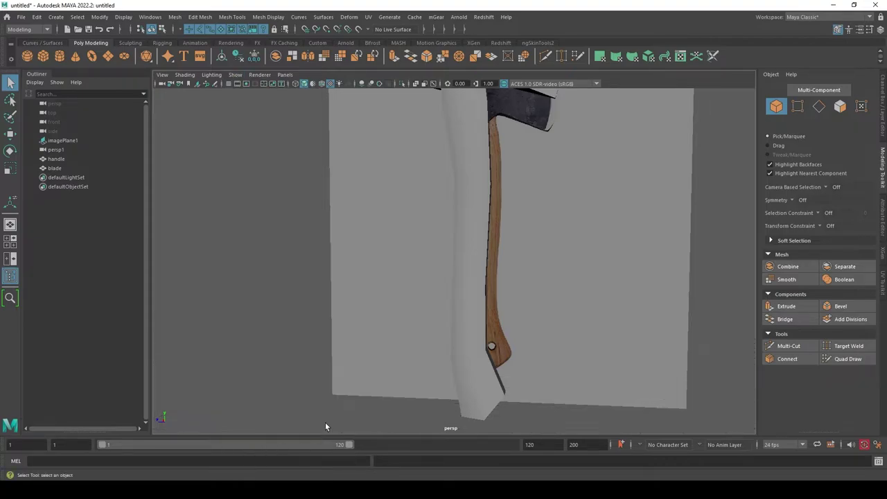
scroll(469, 354, "down", 3)
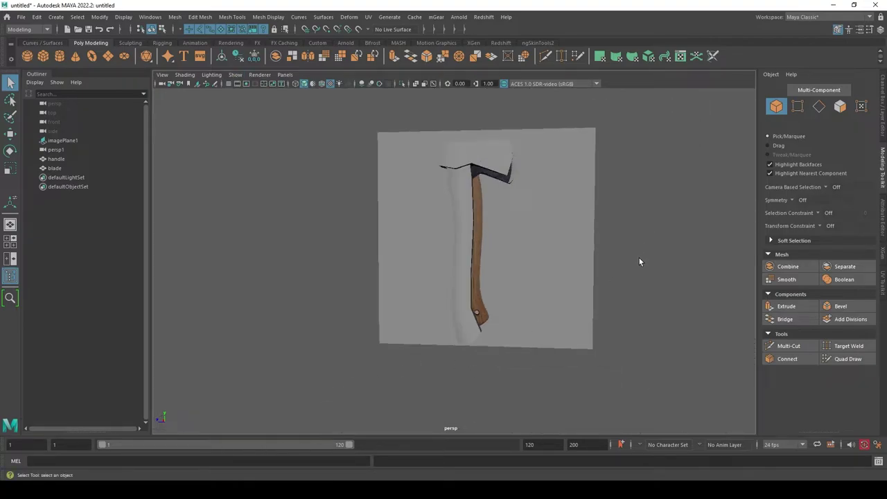
mouse_move(639, 261)
left_mouse_down("alt")
mouse_move(684, 279)
mouse_move(662, 272)
left_mouse_up("alt")
Switch to the right-side orthographic view through the hotbox.
key("space")
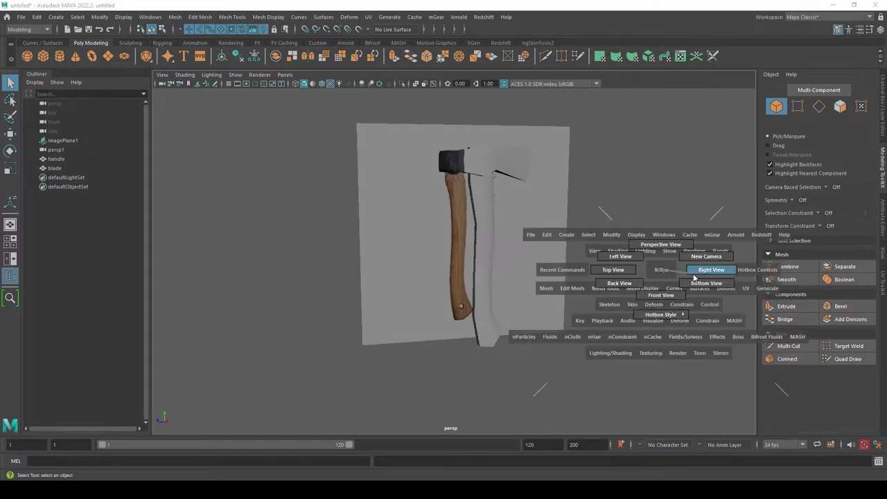
left_click(697, 276)
scroll(604, 266, "up", 2)
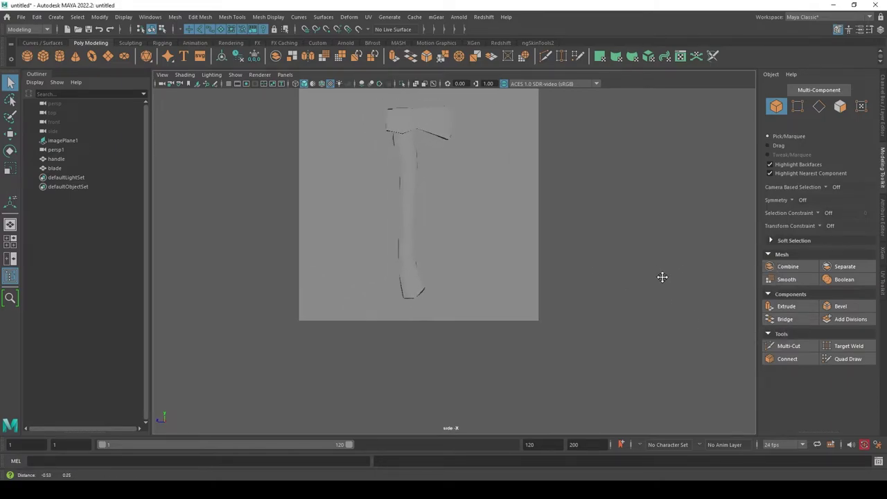
middle_click_drag(661, 277, 686, 311, "alt")
key("space")
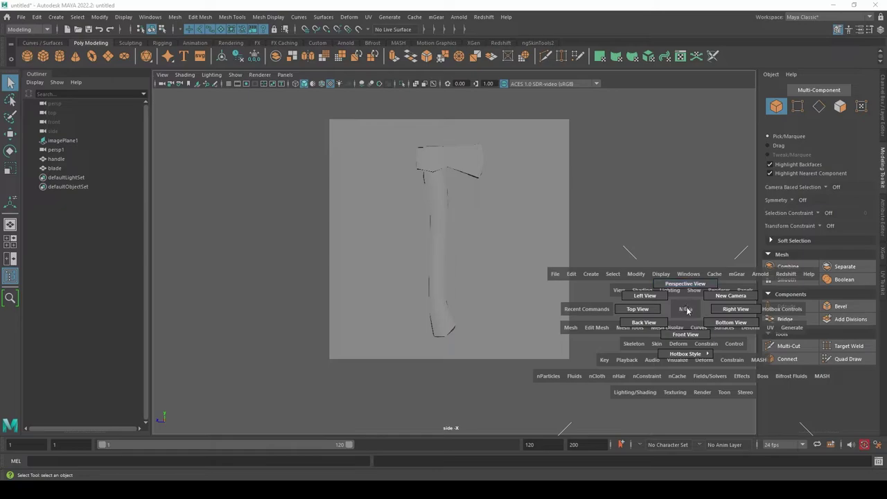
middle_click_drag(629, 249, 615, 261, "alt")
key("space")
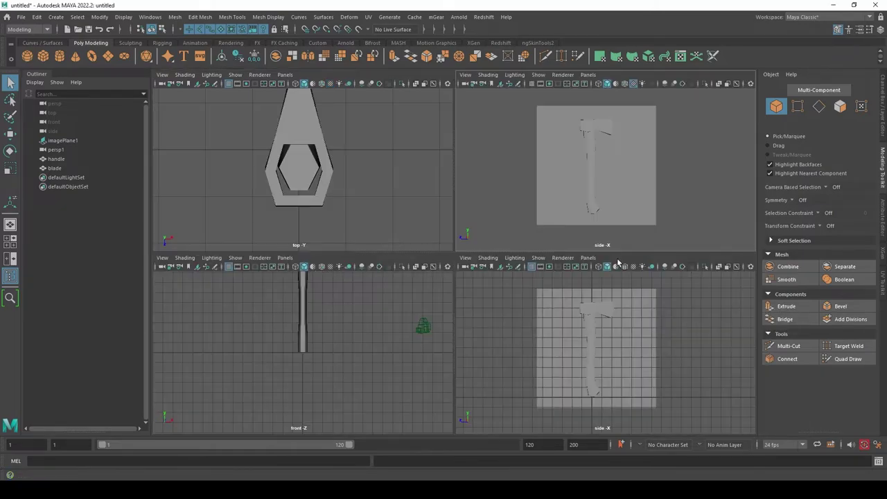
key("space")
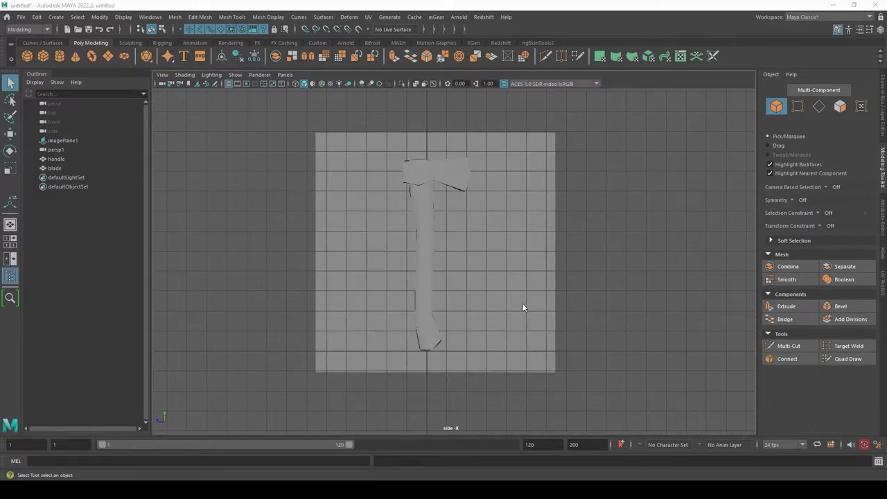
key("space")
key("space")
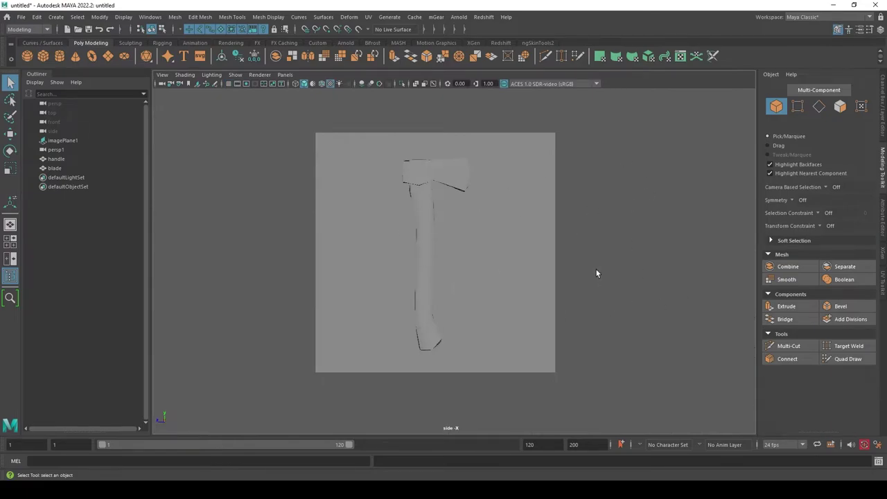
key("space")
left_click_drag(595, 270, 643, 275)
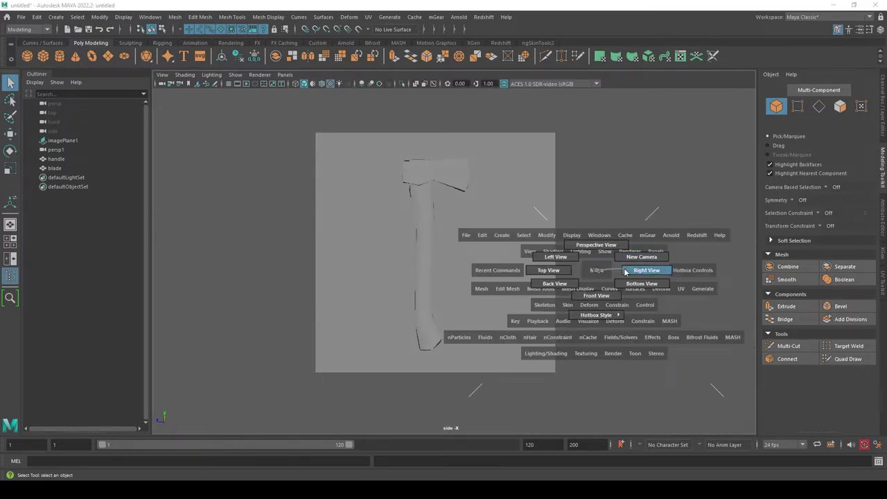
Zoom in on the handle's lower end and select the handle.
scroll(591, 295, "up", 2)
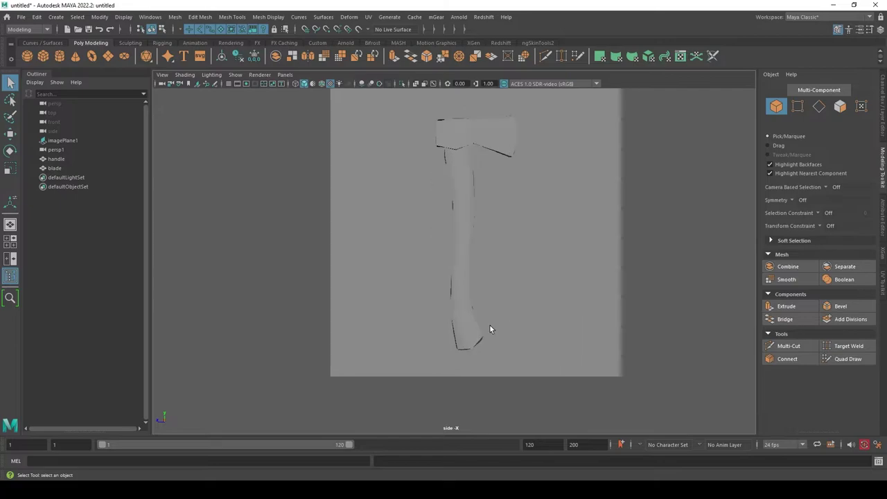
scroll(489, 328, "up", 2)
left_click(491, 347)
scroll(505, 246, "up", 5)
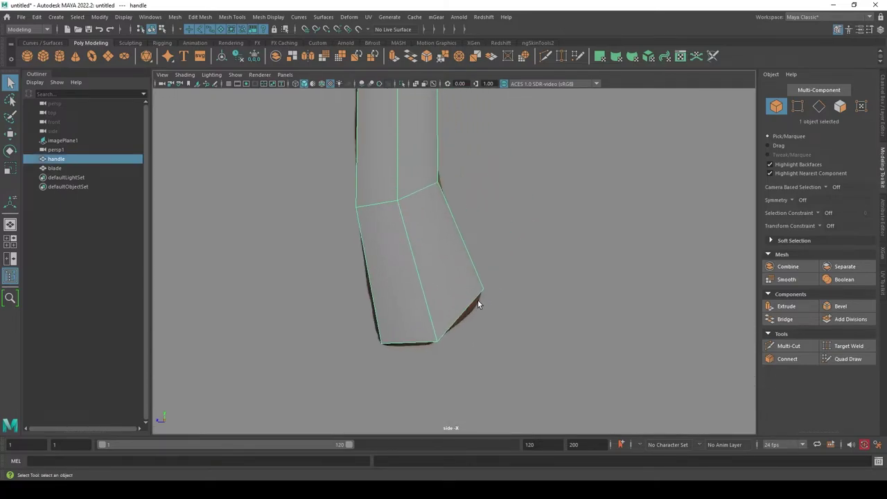
Cut a new lengthwise edge into the handle's flared end with Multi-Cut.
key("6")
left_click(788, 345)
key("5")
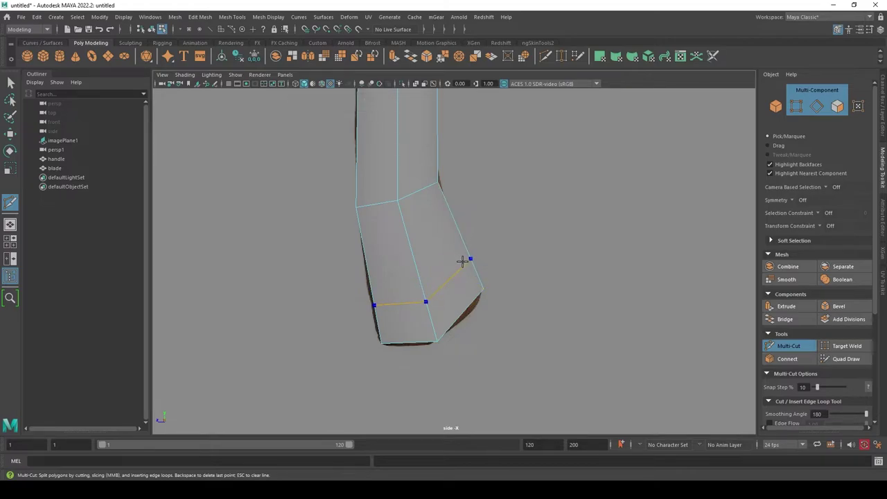
key("6")
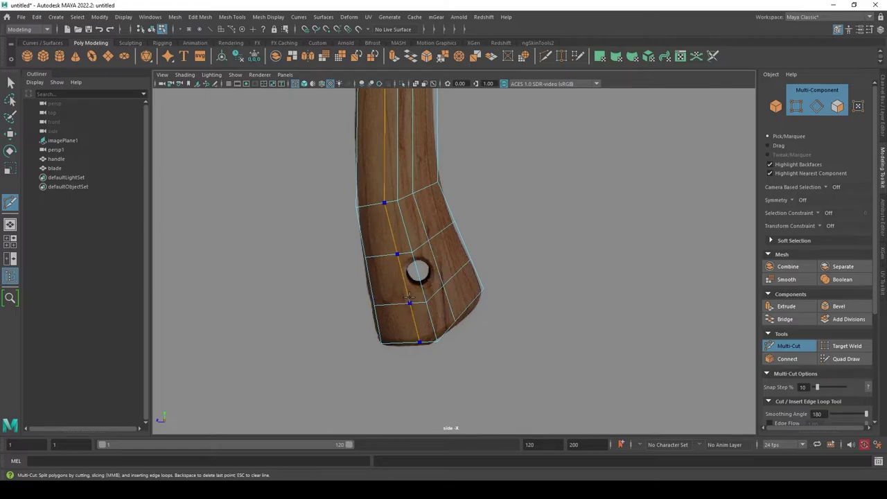
key("q")
right_click(443, 264)
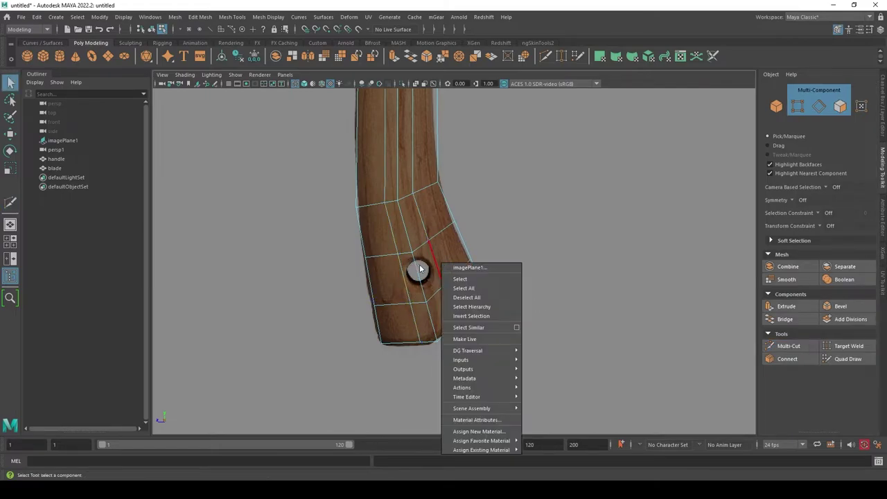
key("Escape")
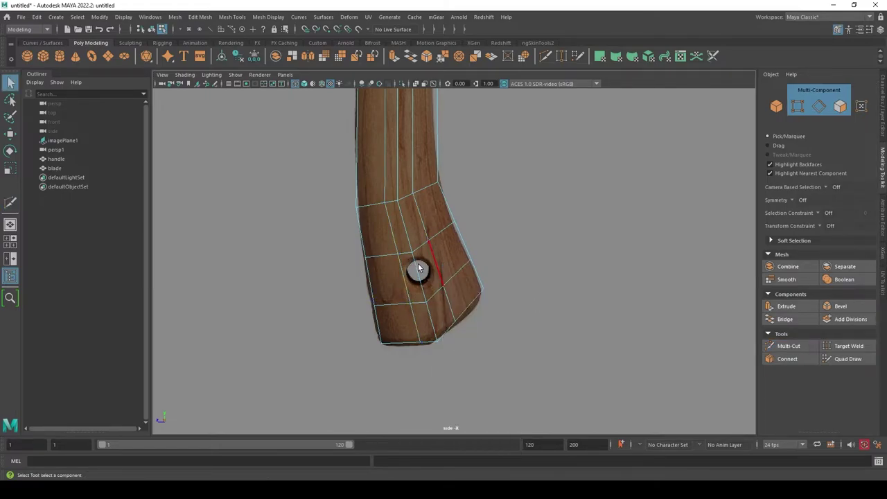
Cut a second lengthwise edge loop, then tumble the perspective view over the whole handle.
key("space")
left_click(787, 345)
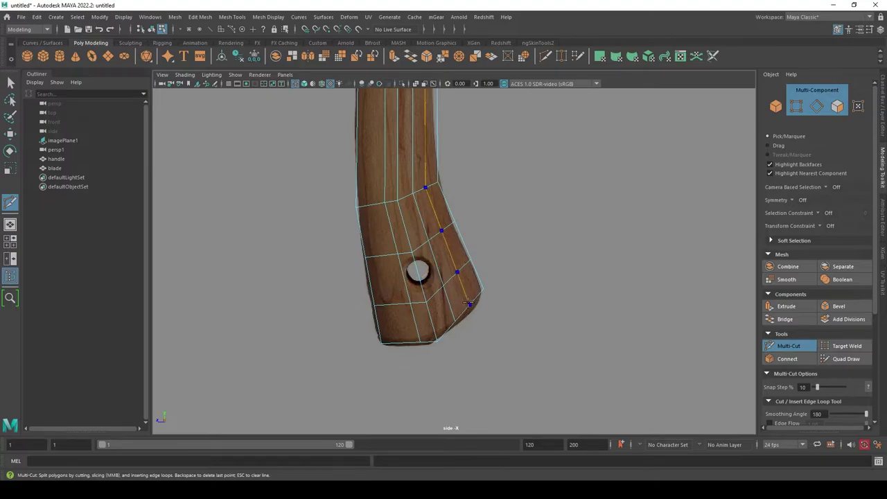
key("q")
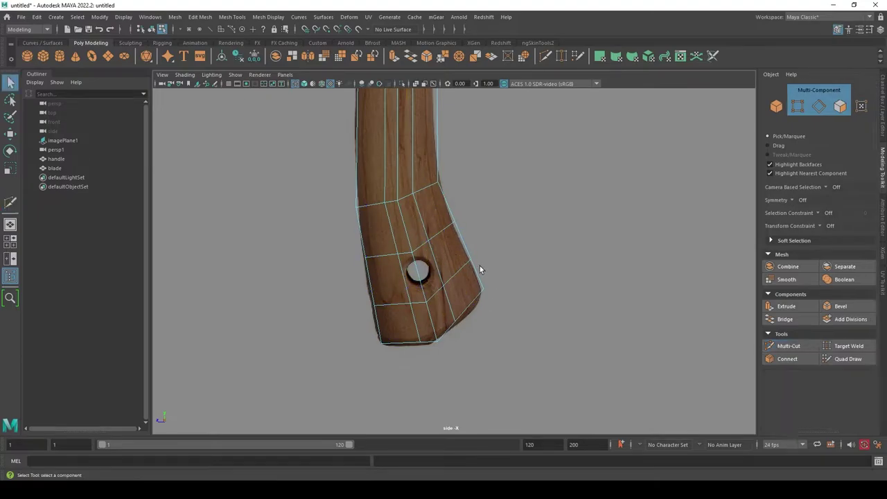
key("space")
mouse_move(480, 265)
left_mouse_down("alt")
mouse_move(485, 281)
mouse_move(556, 284)
left_mouse_up("alt")
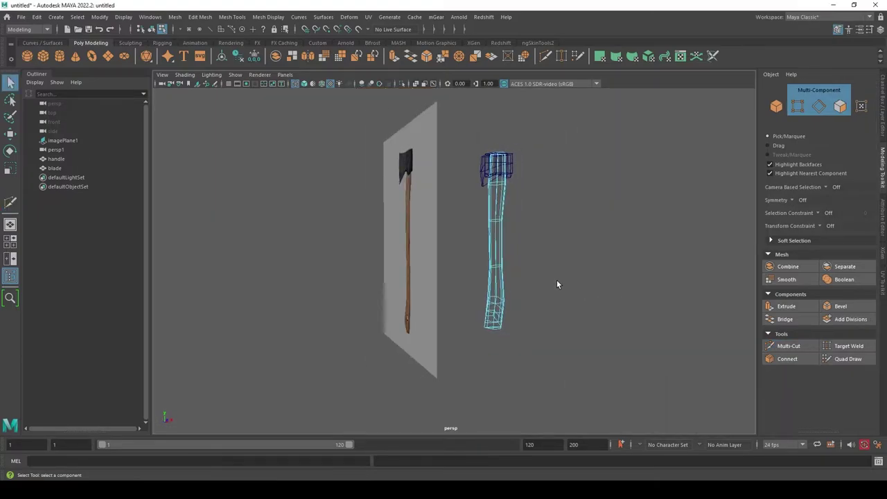
Frame the handle end in side view with wireframe on shaded.
key("6")
right_click_drag(556, 283, 546, 332, "alt")
mouse_move(546, 332)
left_mouse_down("alt")
mouse_move(414, 293)
mouse_move(358, 316)
mouse_move(398, 346)
left_mouse_up("alt")
key("space")
key("space")
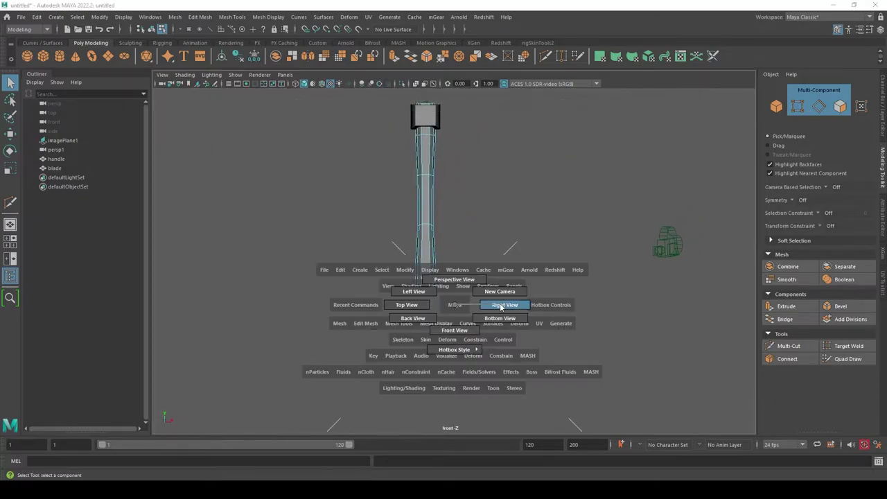
left_click_drag(454, 308, 491, 299)
key("4")
Switch to face mode and select the faces around the hole.
right_click(422, 260)
left_click(409, 250)
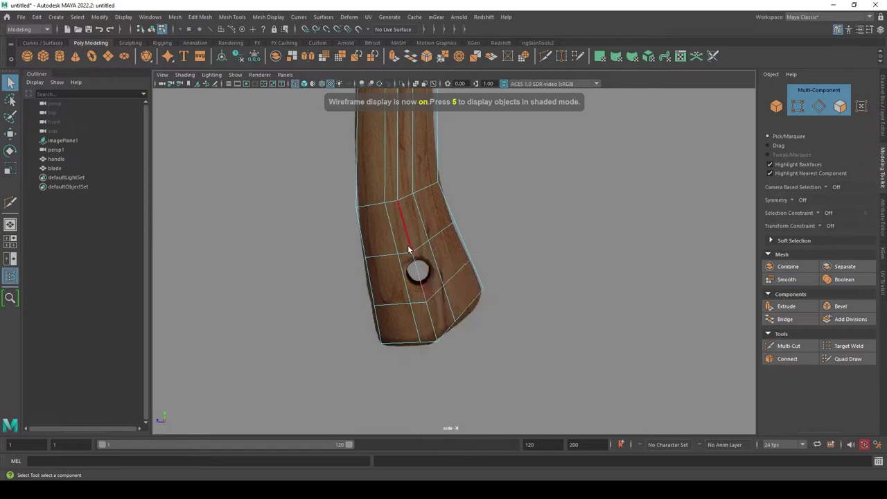
right_click_drag(413, 254, 416, 262)
left_click(416, 269)
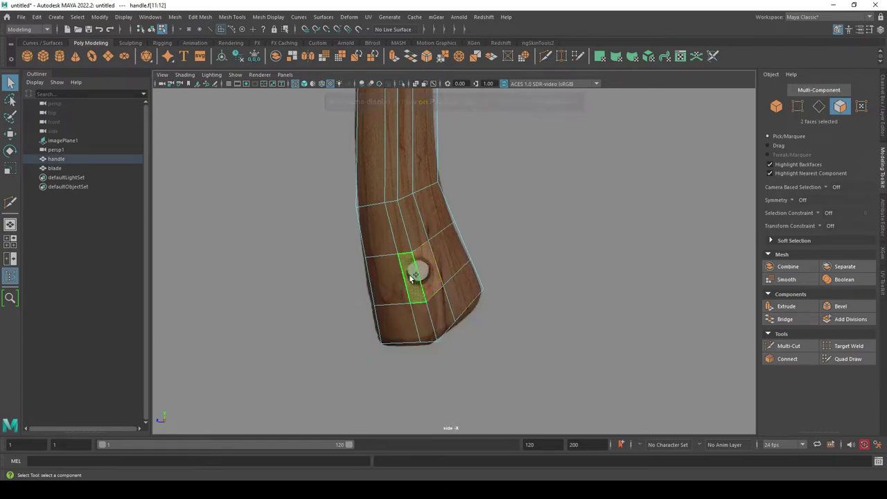
left_click(430, 280)
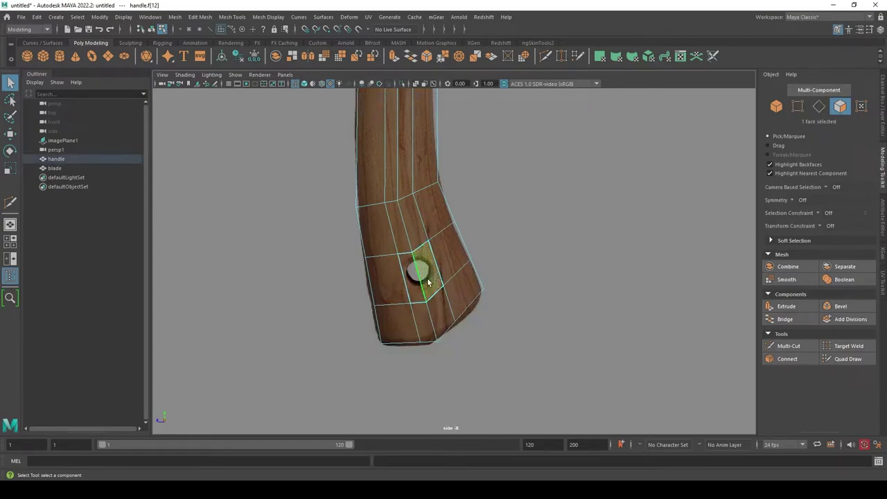
key("6")
Check the selected faces in perspective, then return to the side view.
key("space")
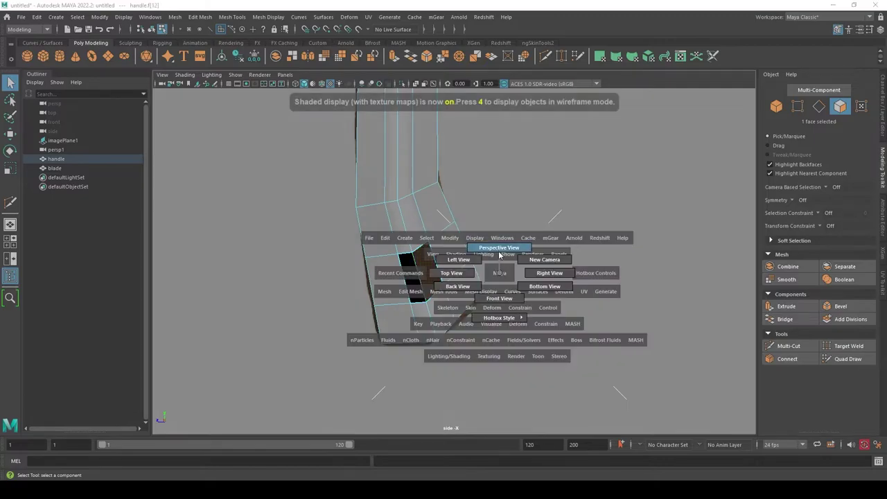
left_click(499, 272)
left_click_drag(499, 272, 577, 289, "alt")
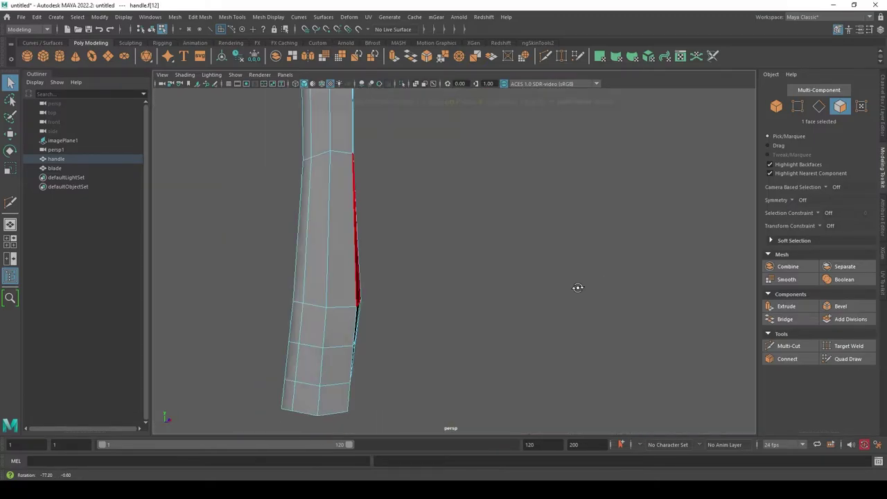
key("space")
left_click(436, 283)
key("space")
left_click(495, 296)
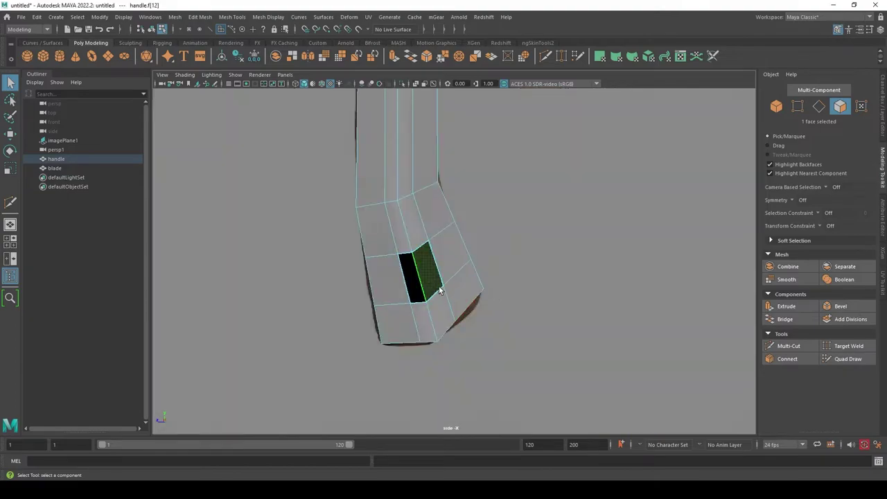
Clear the faces, inspect the handle's far side, then return to side view in vertex mode.
left_click(415, 281, "shift")
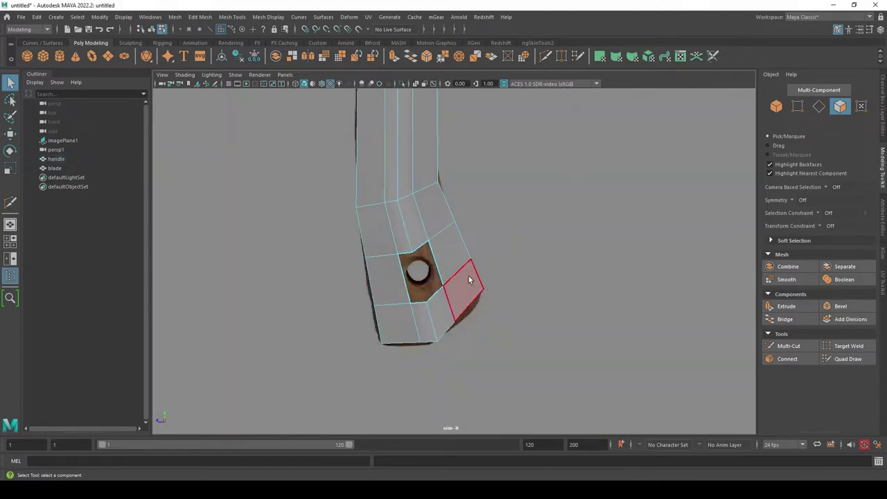
key("space")
left_click(469, 281)
middle_click_drag(511, 321, 490, 331, "alt")
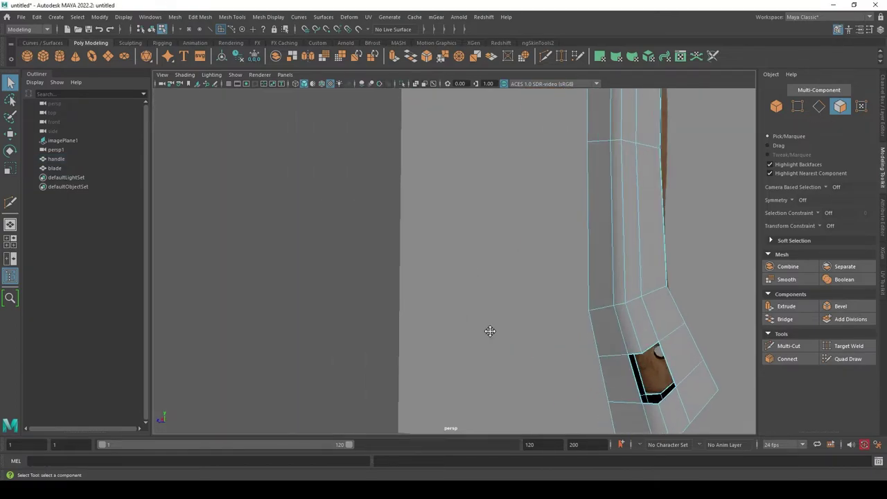
mouse_move(489, 331)
left_mouse_down("alt")
mouse_move(422, 271)
mouse_move(534, 282)
mouse_move(395, 251)
mouse_move(525, 161)
left_mouse_up("alt")
key("space")
left_click_drag(478, 223, 506, 225)
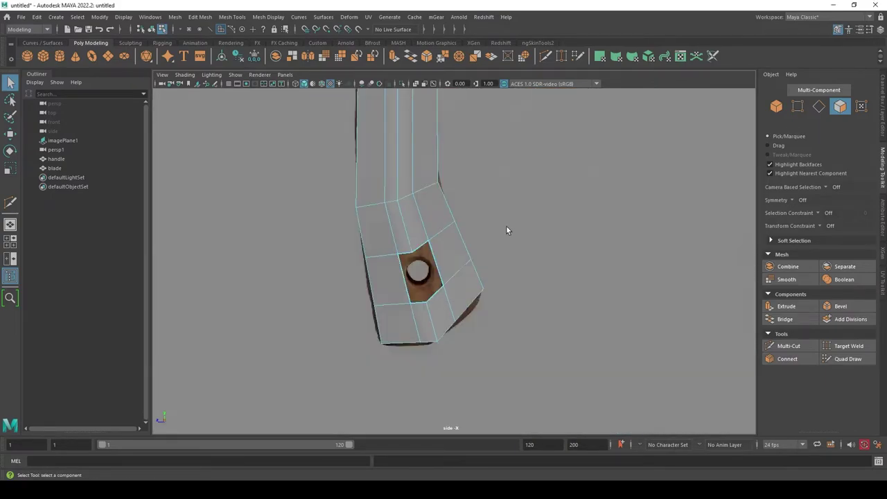
right_click_drag(398, 230, 374, 218)
scroll(343, 181, "up", 3)
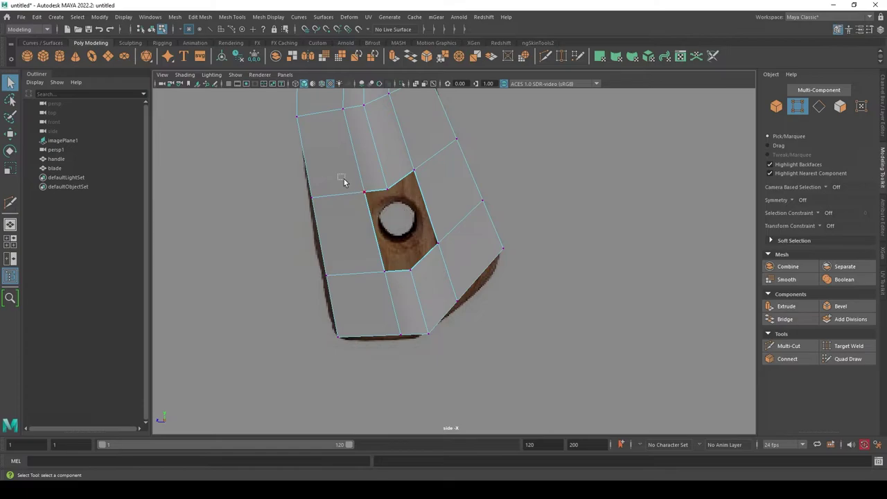
key("w")
mouse_move(344, 181)
left_mouse_down()
mouse_move(369, 196)
mouse_move(376, 217)
mouse_move(386, 185)
mouse_move(391, 201)
mouse_move(444, 193)
mouse_move(406, 205)
mouse_move(415, 221)
mouse_move(403, 271)
mouse_move(379, 271)
mouse_move(387, 241)
left_mouse_up()
left_click(380, 270)
key("q")
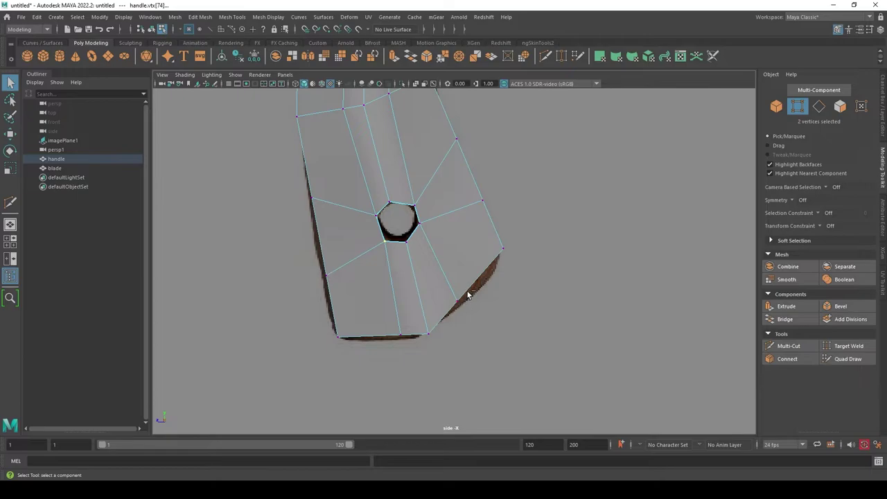
key("ctrl+z")
key("ctrl+z")
key("ctrl+z")
key("ctrl+z")
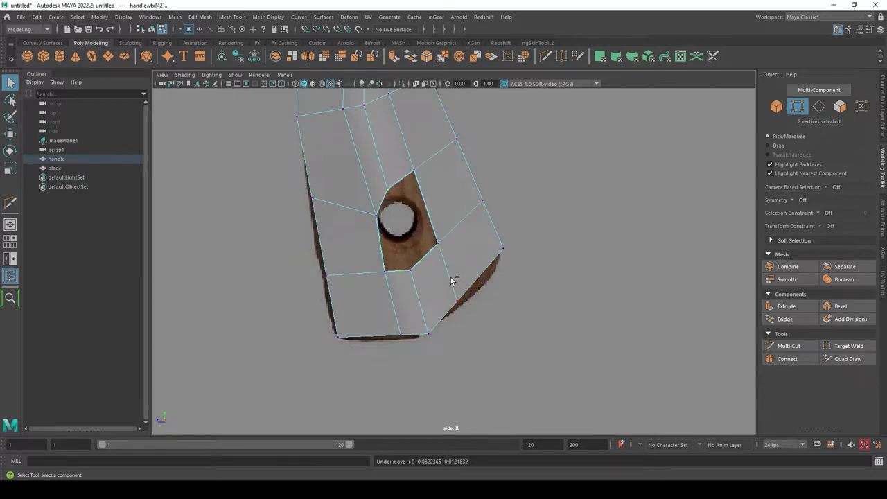
key("ctrl+z")
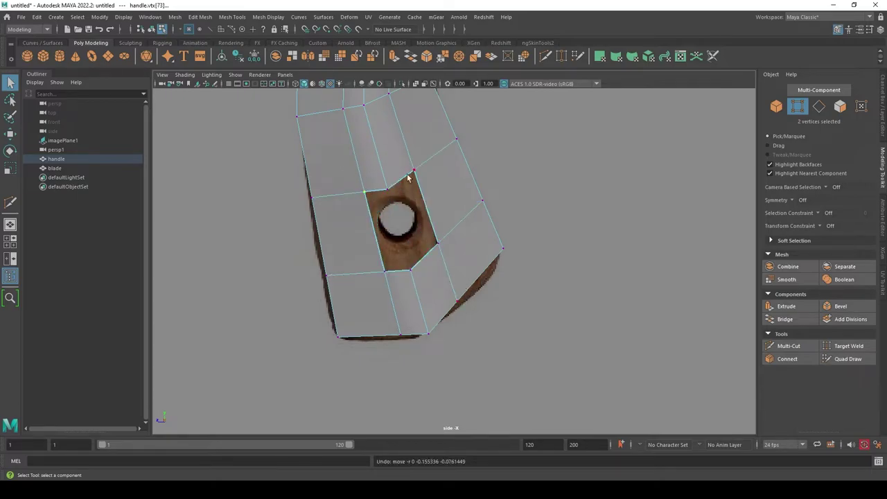
mouse_move(405, 171)
right_mouse_down()
mouse_move(406, 150)
mouse_move(379, 178)
right_mouse_up()
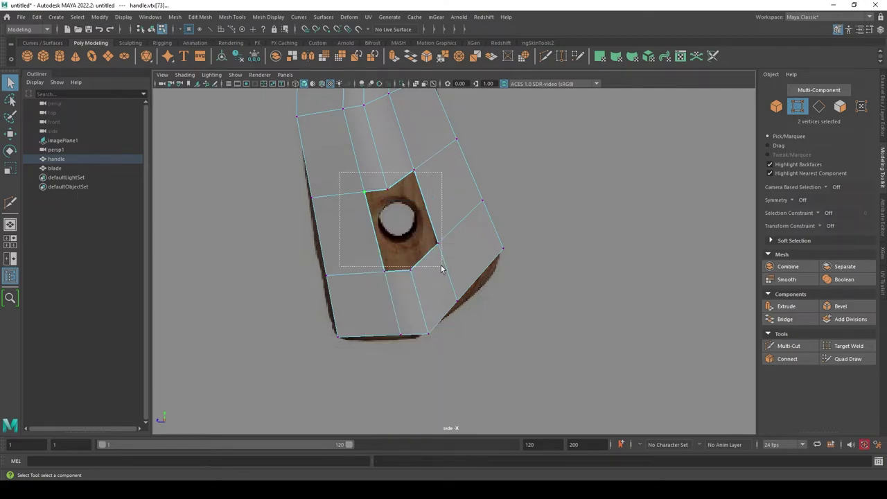
left_click_drag(342, 150, 430, 267)
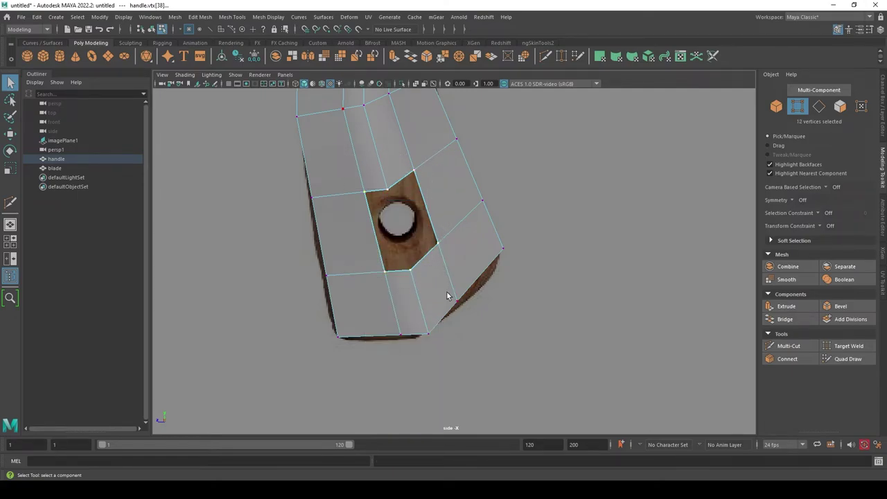
Circularize the opening's vertices into an even ring and inspect it in perspective.
right_click(442, 215)
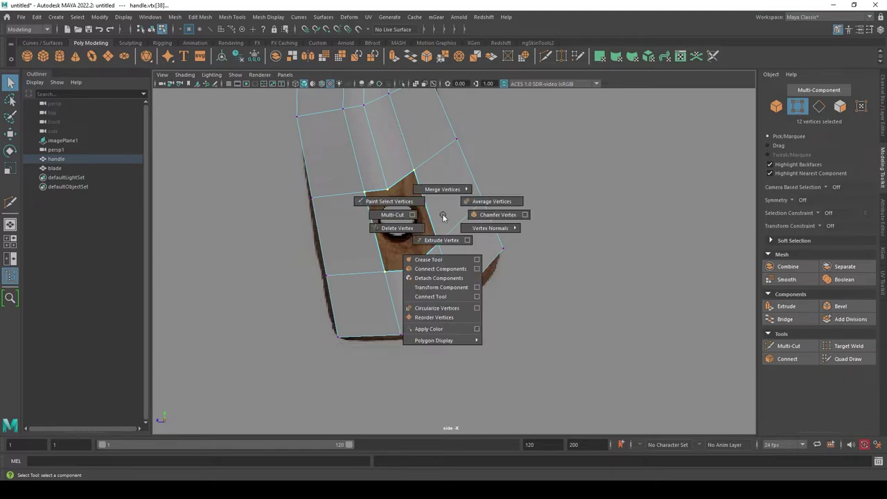
left_click(437, 308)
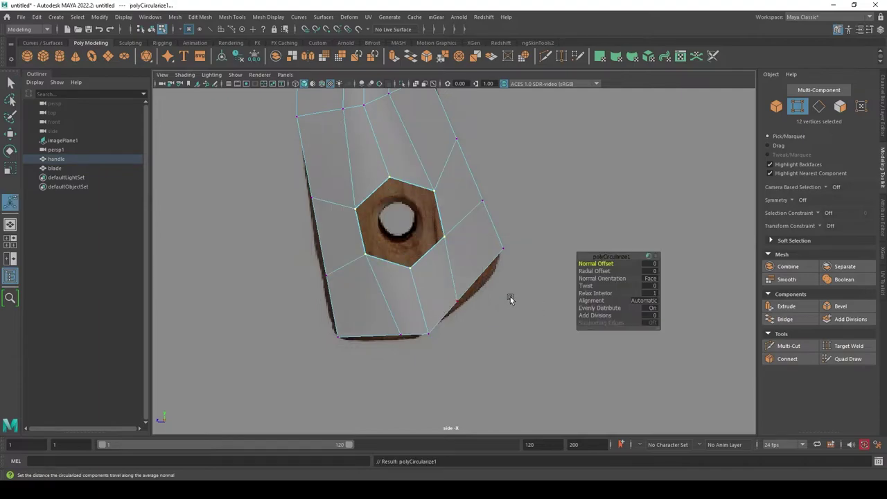
key("space")
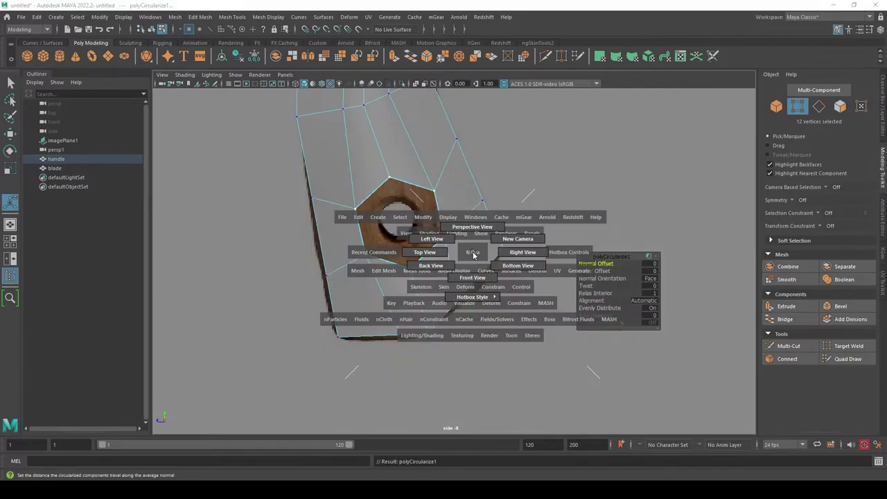
left_click(472, 254)
mouse_move(472, 254)
left_mouse_down("alt")
mouse_move(653, 255)
mouse_move(453, 271)
left_mouse_up("alt")
key("space")
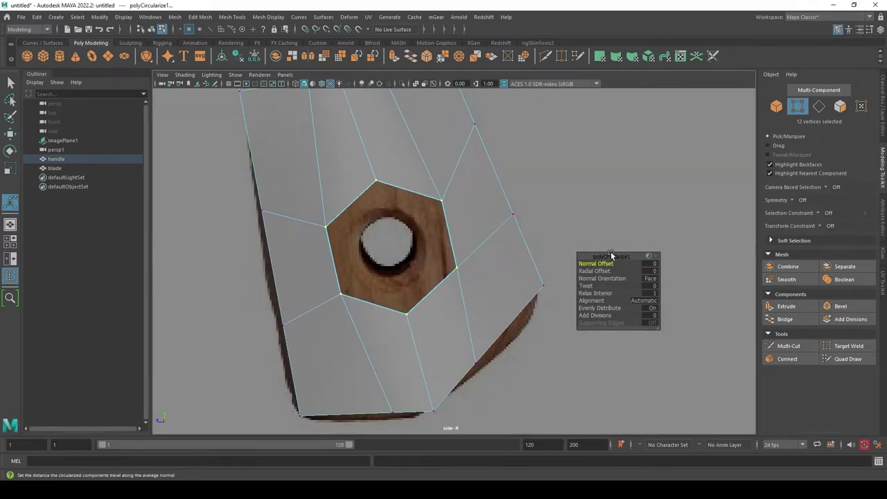
Set the circularize radial offset to -0.14 and twist the hexagon to line up with the hole.
mouse_move(600, 263)
left_mouse_down()
mouse_move(613, 263)
mouse_move(604, 271)
left_mouse_up()
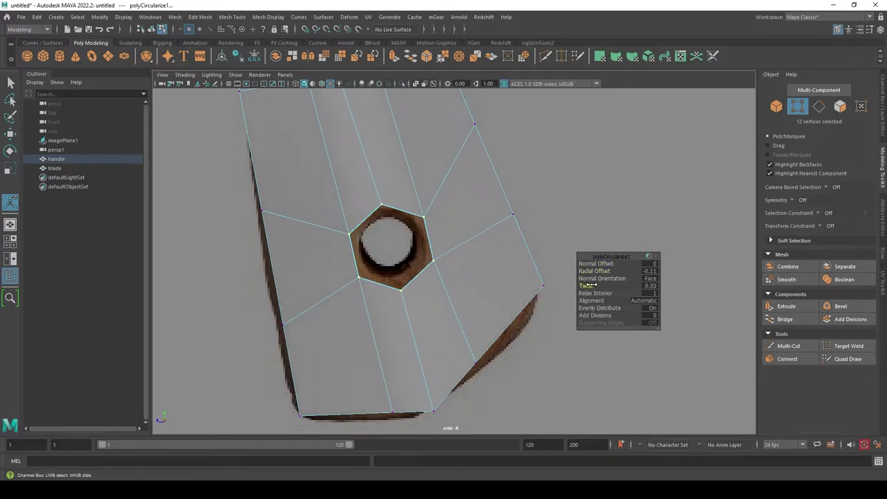
left_click_drag(633, 286, 883, 285)
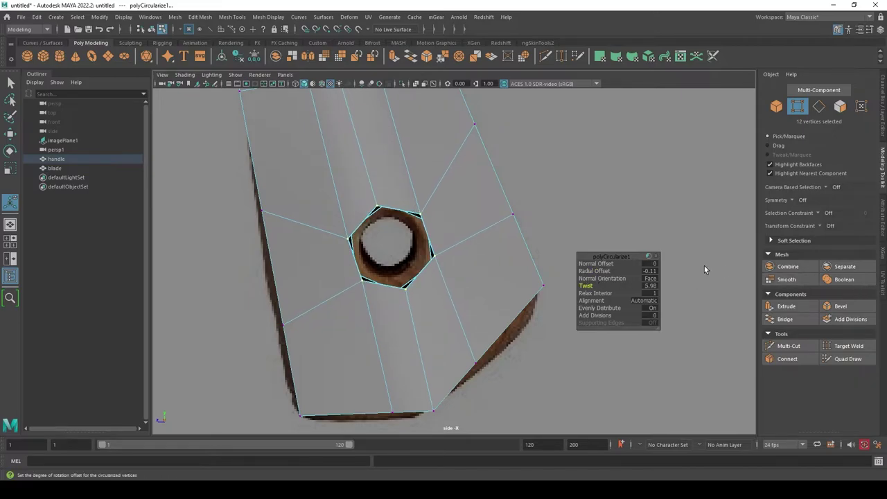
key("space")
mouse_move(592, 257)
left_mouse_down("alt")
mouse_move(627, 265)
mouse_move(598, 293)
mouse_move(693, 288)
left_mouse_up("alt")
mouse_move(578, 203)
left_mouse_down("alt")
mouse_move(450, 192)
mouse_move(572, 264)
mouse_move(565, 287)
left_mouse_up("alt")
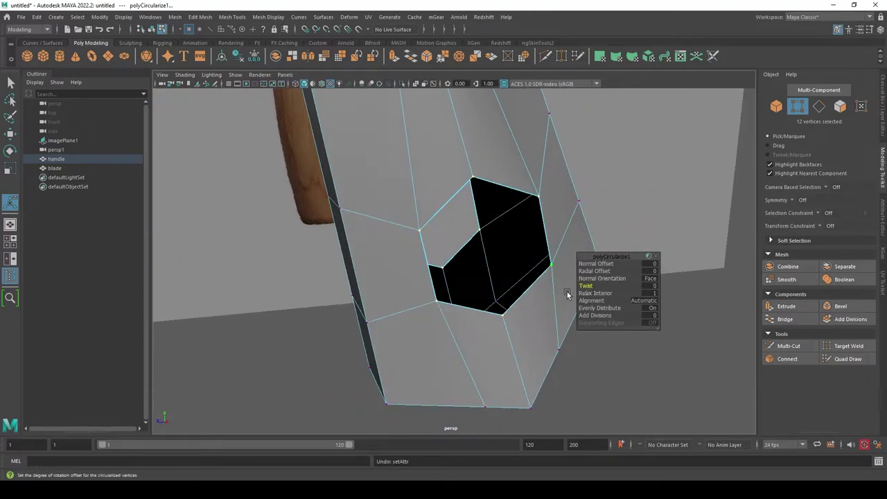
mouse_move(566, 293)
left_mouse_down("alt")
mouse_move(485, 268)
mouse_move(605, 263)
mouse_move(595, 276)
mouse_move(600, 291)
left_mouse_up("alt")
key("space")
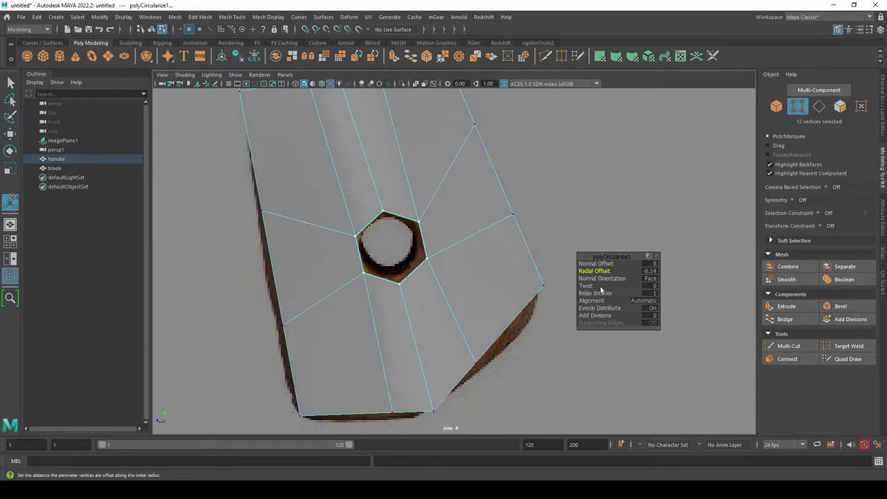
Nudge the hexagon up to centre on the hole and shrink it to the hole's size.
key("w")
left_click_drag(390, 247, 376, 242)
key("r")
key("q")
key("space")
mouse_move(450, 249)
left_mouse_down()
mouse_move(423, 248)
mouse_move(449, 246)
left_mouse_up()
Select the hexagonal border edge loops on both sides and bridge them into a tunnel.
key("F10")
left_click_drag(448, 188, 464, 206, "alt")
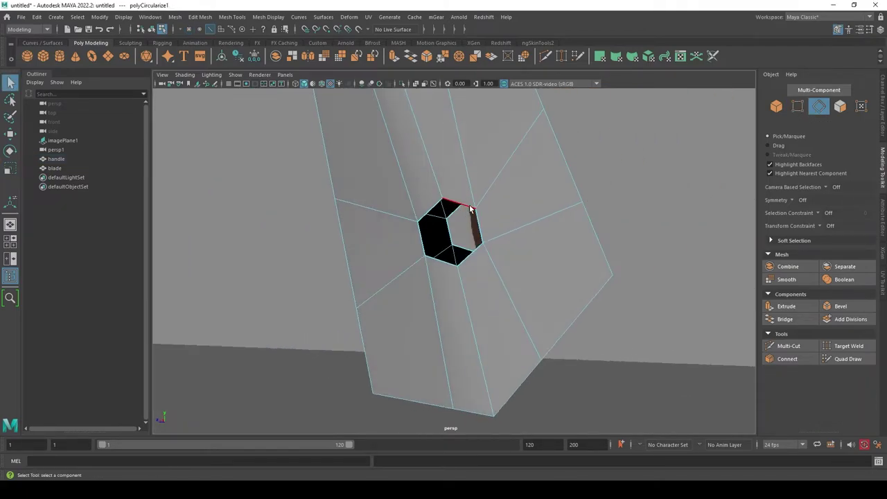
double_click(468, 206)
left_click_drag(468, 303, 338, 272, "alt")
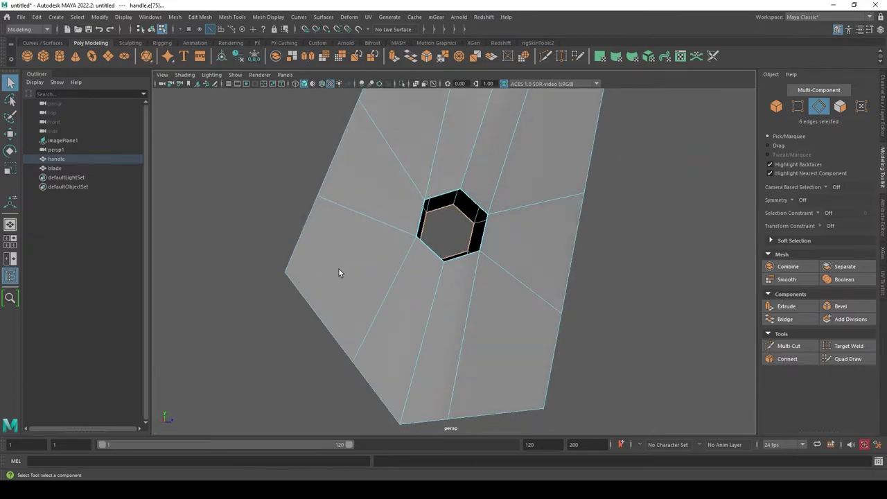
mouse_move(451, 199)
left_mouse_down("alt")
mouse_move(673, 271)
mouse_move(837, 299)
left_mouse_up("alt")
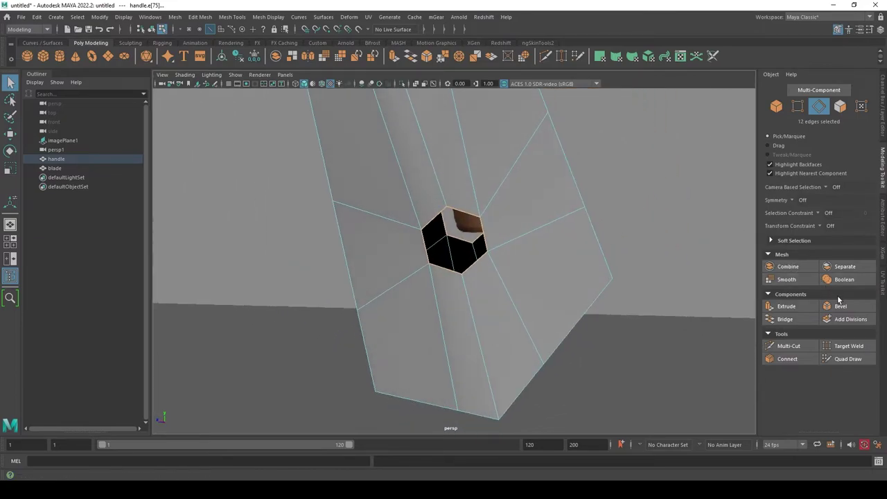
left_click(801, 321)
mouse_move(582, 317)
left_mouse_down("alt")
mouse_move(639, 335)
mouse_move(594, 383)
left_mouse_up("alt")
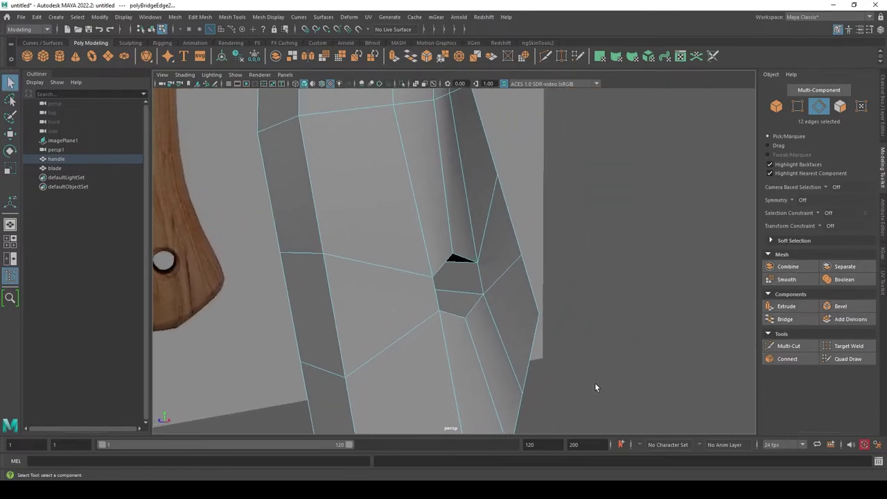
Return to object mode, view the whole axe, and reselect the handle mesh.
right_click_drag(472, 235, 547, 217)
mouse_move(548, 218)
left_mouse_down("alt")
mouse_move(540, 343)
mouse_move(551, 347)
left_mouse_up("alt")
left_click(551, 347)
scroll(600, 319, "down", 5)
mouse_move(604, 342)
left_mouse_down("alt")
mouse_move(634, 321)
mouse_move(650, 327)
mouse_move(512, 349)
mouse_move(538, 370)
mouse_move(513, 376)
mouse_move(565, 339)
mouse_move(635, 337)
mouse_move(699, 356)
mouse_move(711, 386)
mouse_move(649, 379)
mouse_move(594, 346)
mouse_move(594, 333)
mouse_move(538, 333)
mouse_move(549, 362)
mouse_move(593, 340)
mouse_move(625, 362)
mouse_move(626, 386)
mouse_move(562, 342)
left_mouse_up("alt")
scroll(495, 345, "up", 3)
left_click(495, 345)
Frame the handle and view it close up from the right side.
right_click_drag(562, 342, 519, 293, "alt")
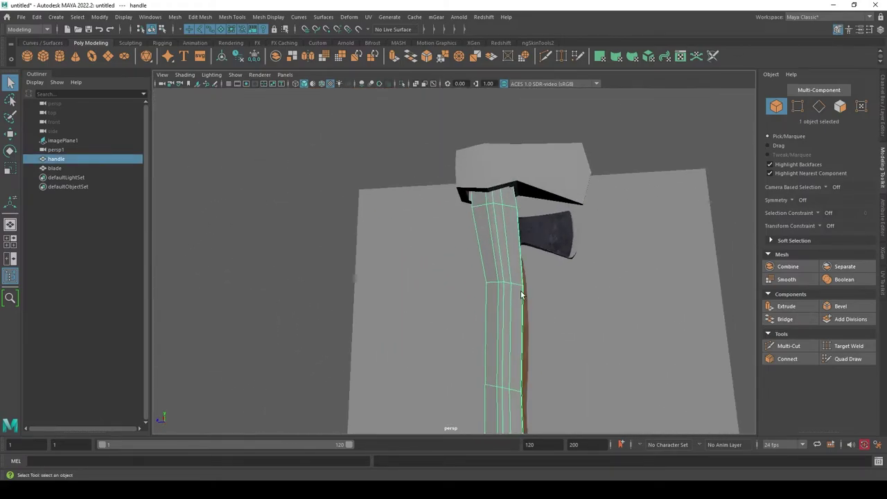
middle_click_drag(518, 293, 488, 257, "alt")
key("f")
scroll(474, 284, "up", 3)
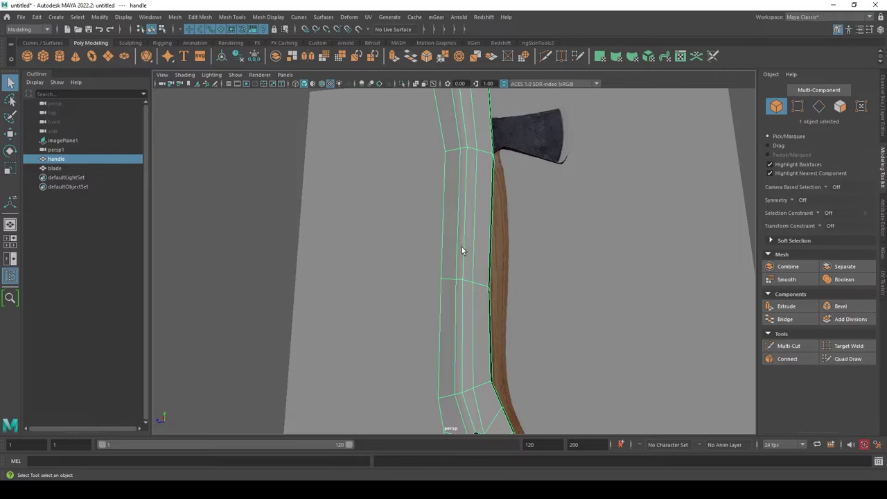
left_click_drag(492, 281, 491, 256, "alt")
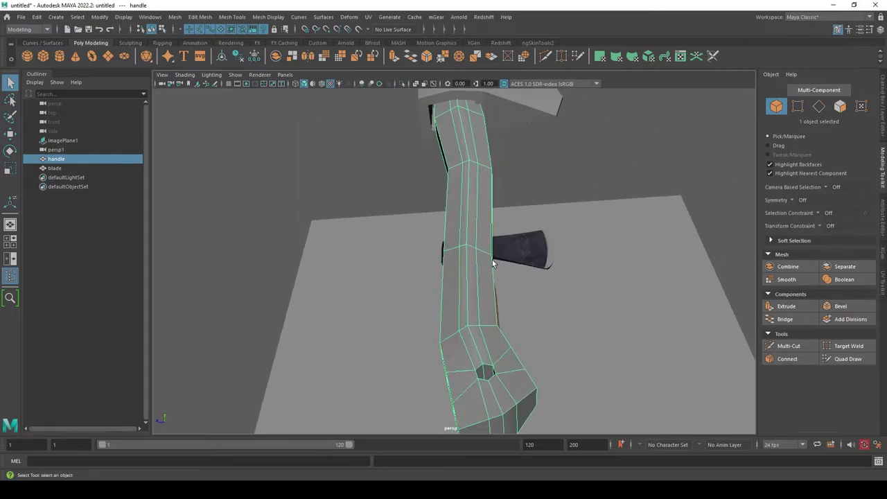
key("space")
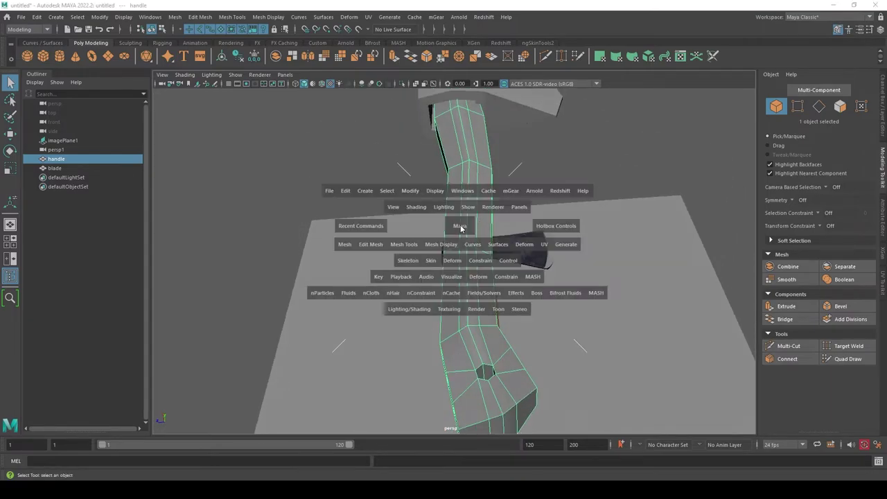
left_click_drag(457, 224, 485, 229)
middle_click_drag(481, 252, 493, 288, "alt")
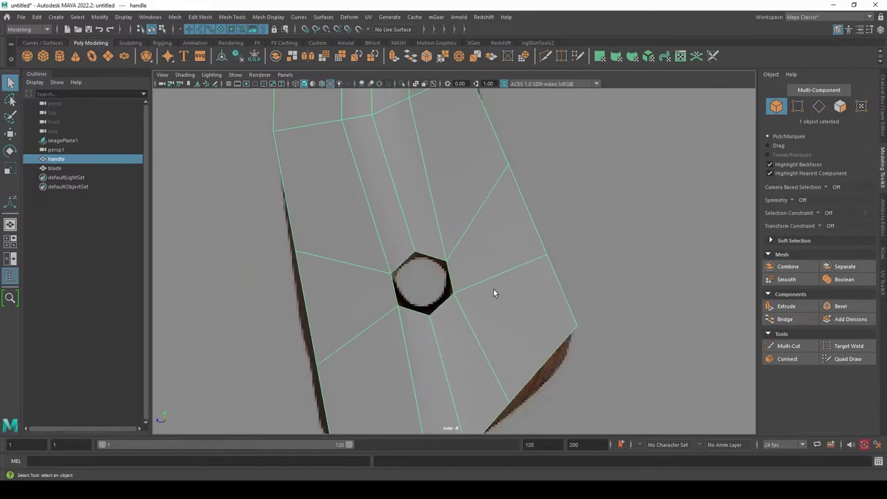
scroll(460, 242, "up", 3)
scroll(469, 274, "up", 2)
scroll(469, 274, "down", 3)
scroll(458, 252, "up", 2)
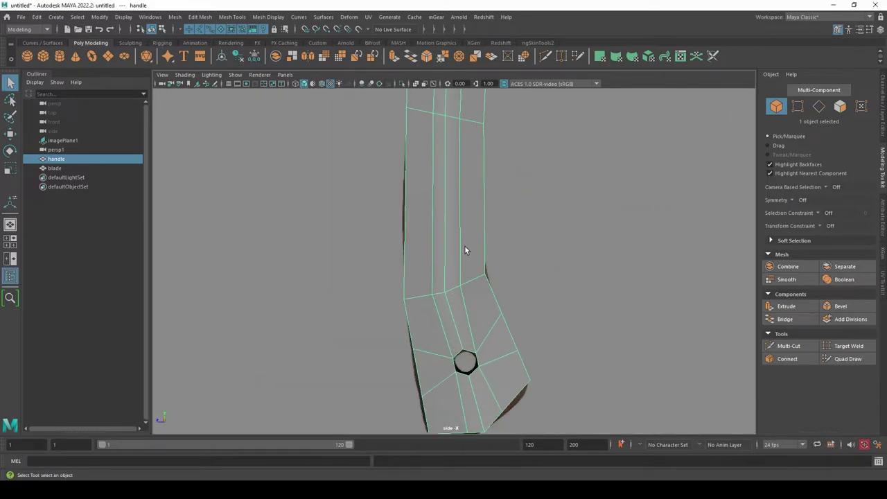
Widen the upper row of handle vertices, then narrow the next row down.
right_click_drag(464, 249, 420, 273)
left_click_drag(419, 274, 475, 316)
key("r")
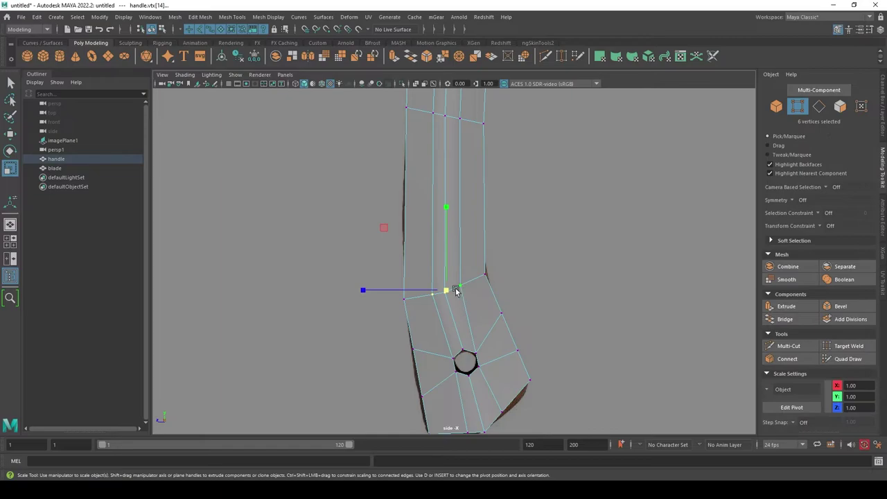
left_click_drag(366, 291, 323, 291)
key("q")
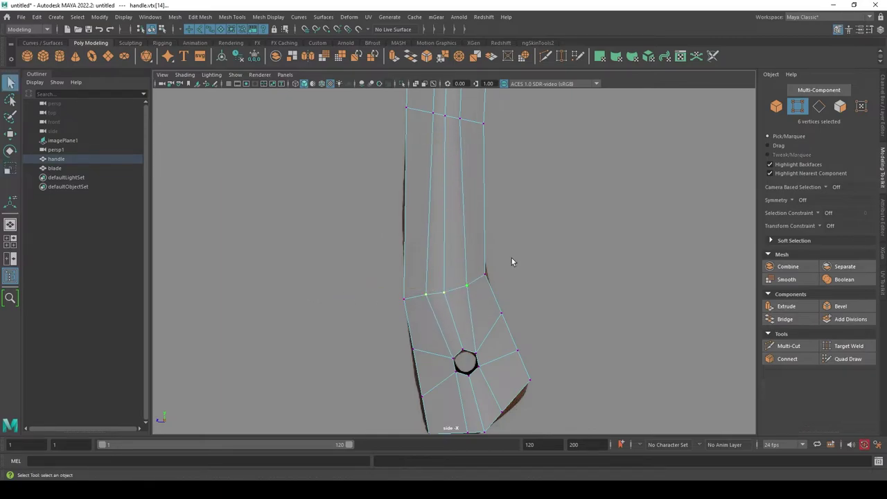
middle_click_drag(511, 258, 513, 349, "alt")
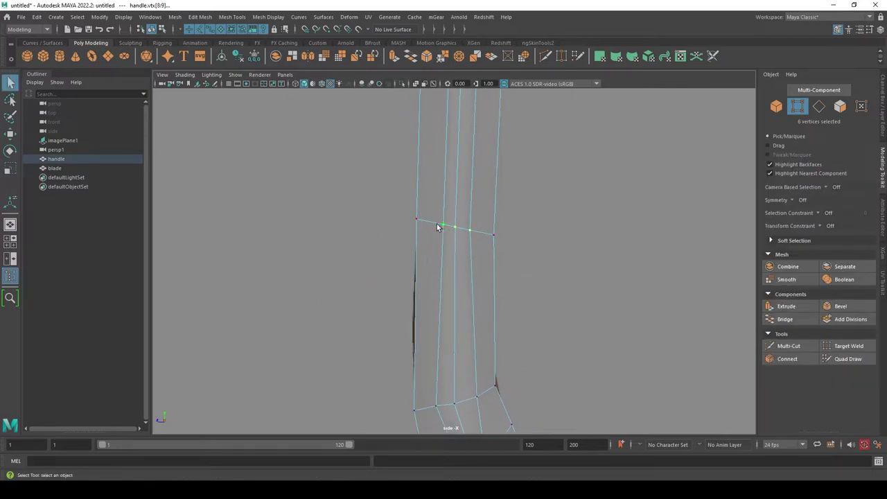
key("r")
left_click_drag(374, 227, 324, 224)
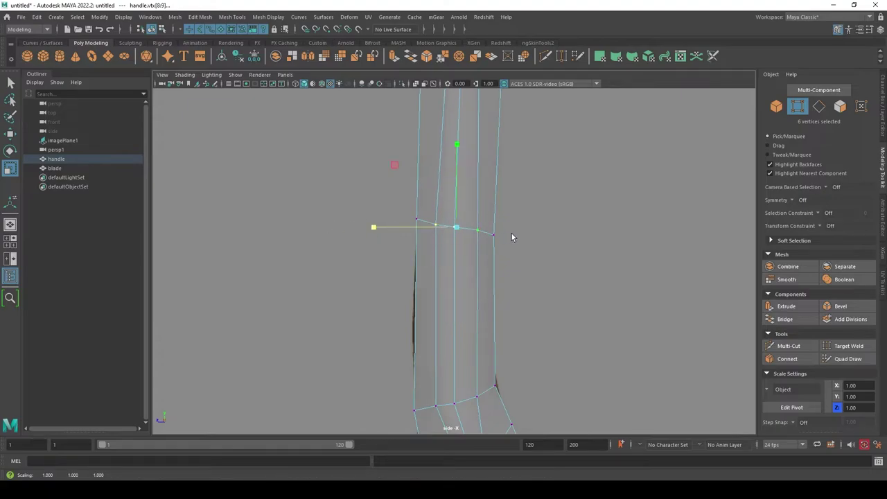
Check the profile in perspective, then spread the top vertex row wider near the axe head.
key("space")
mouse_move(511, 237)
left_mouse_down()
mouse_move(484, 238)
mouse_move(523, 282)
mouse_move(491, 316)
left_mouse_up()
key("space")
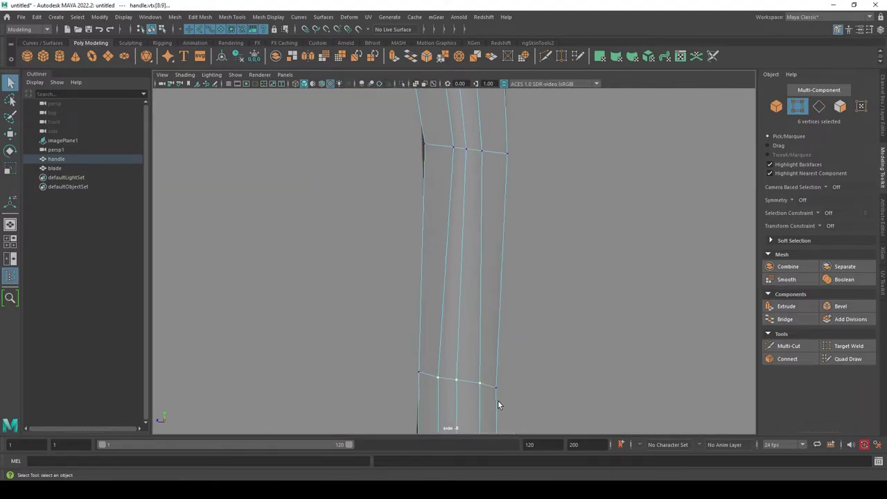
key("r")
key("f")
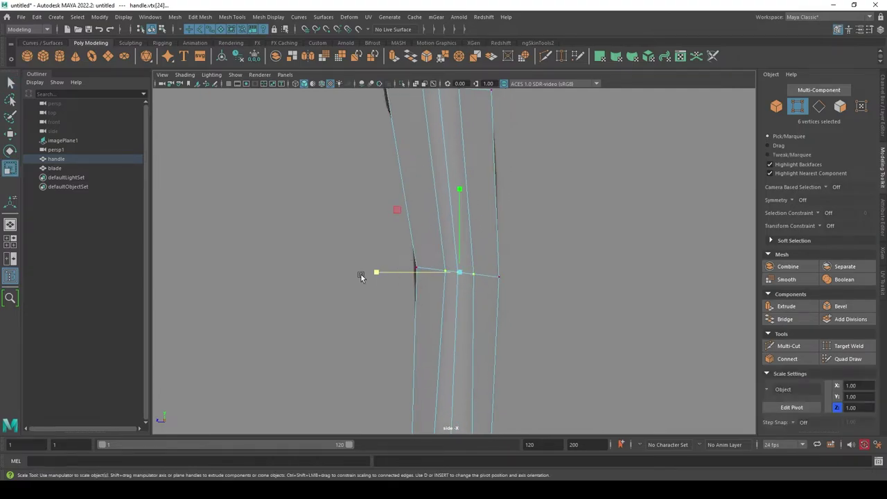
key("q")
key("space")
left_click_drag(562, 349, 410, 247, "alt")
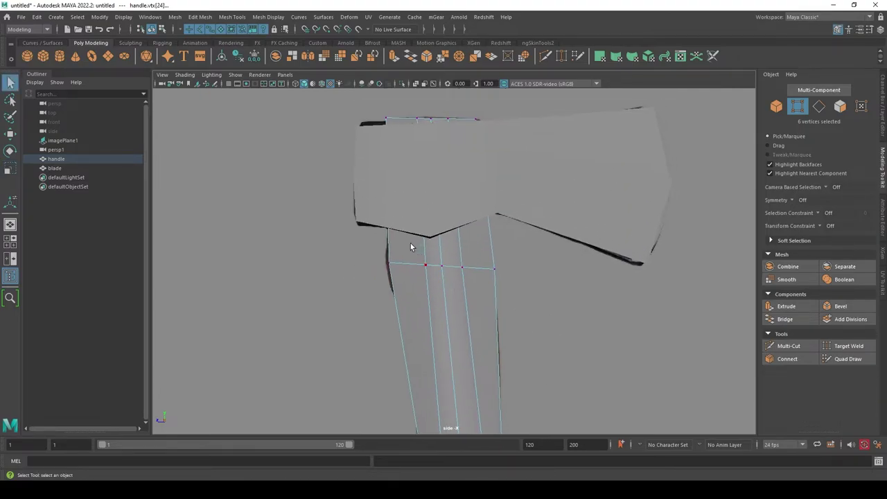
key("r")
left_click_drag(361, 263, 322, 261)
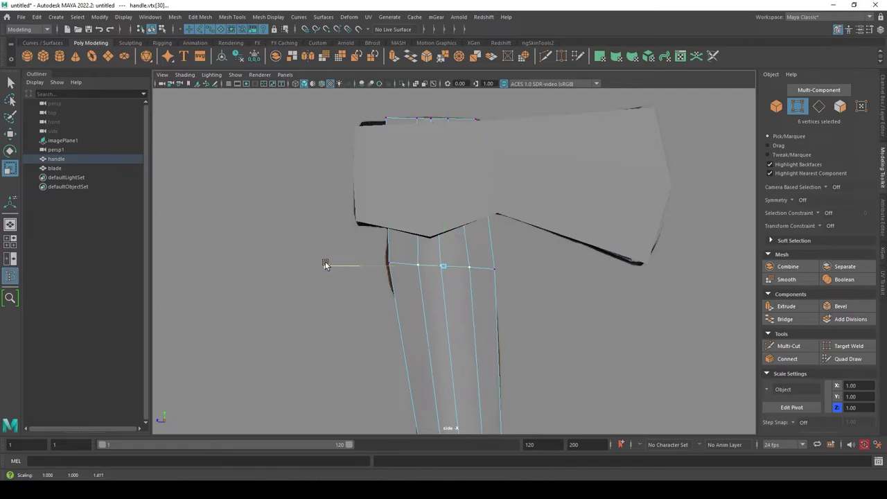
key("q")
Scale the vertices along the top edge and review the handle in perspective.
mouse_move(536, 231)
left_mouse_down("alt")
mouse_move(451, 244)
mouse_move(469, 235)
mouse_move(362, 219)
left_mouse_up("alt")
key("r")
key("q")
key("space")
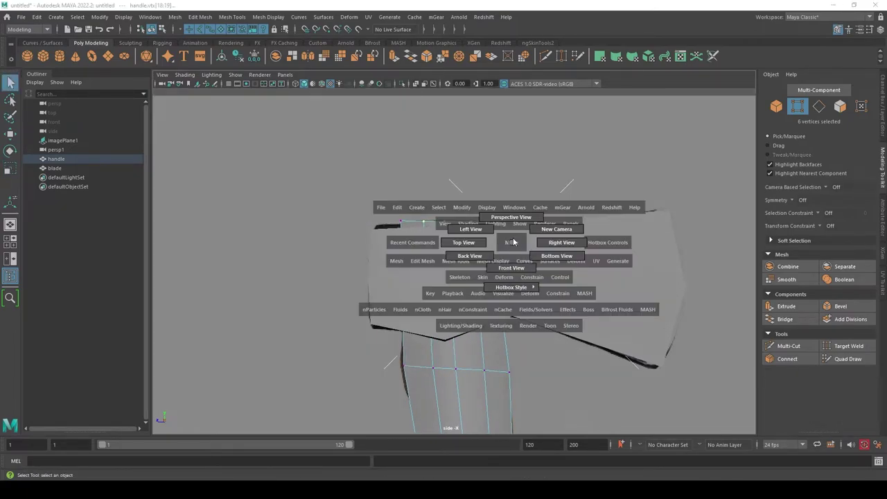
mouse_move(541, 290)
left_mouse_down("alt")
mouse_move(525, 266)
mouse_move(550, 281)
mouse_move(671, 220)
mouse_move(602, 188)
mouse_move(545, 293)
mouse_move(541, 219)
mouse_move(445, 317)
mouse_move(396, 283)
mouse_move(500, 254)
mouse_move(513, 215)
mouse_move(603, 265)
mouse_move(604, 280)
mouse_move(536, 280)
mouse_move(565, 292)
left_mouse_up("alt")
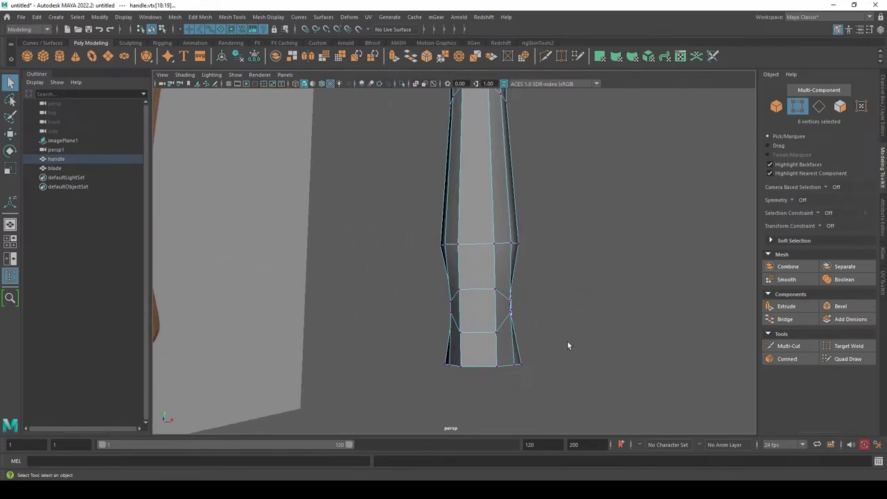
In the front view, marquee-select the middle vertex rings of the handle.
middle_click_drag(517, 328, 664, 341, "alt")
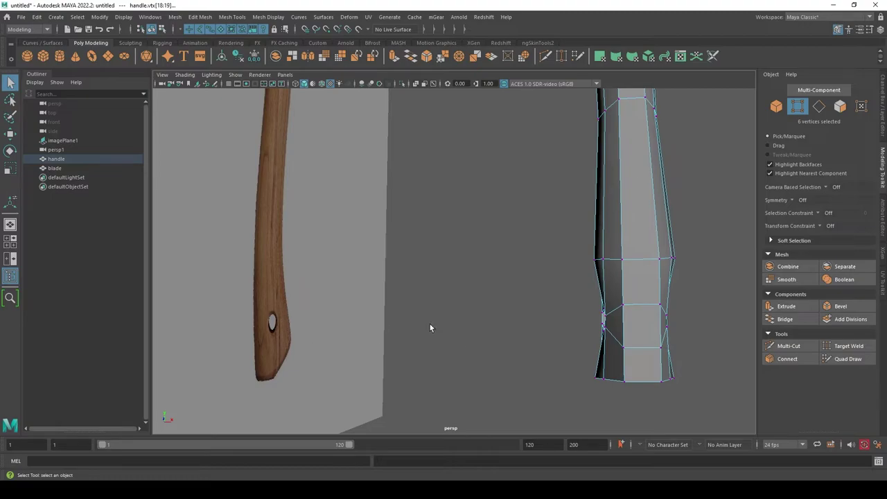
middle_click_drag(623, 308, 524, 302, "alt")
key("space")
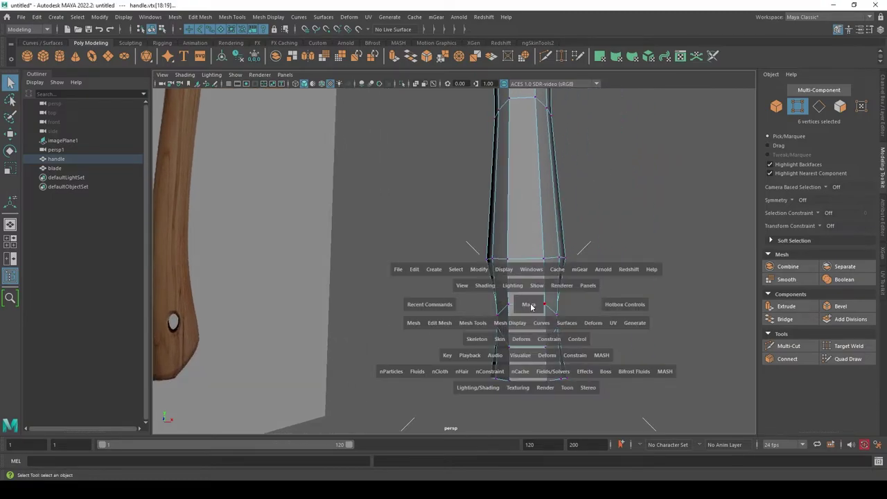
key("space")
left_click_drag(529, 305, 530, 326)
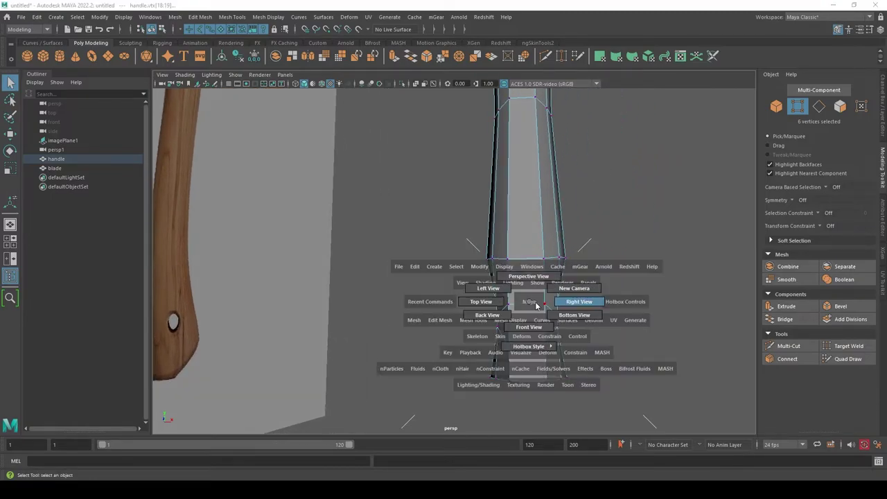
key("f")
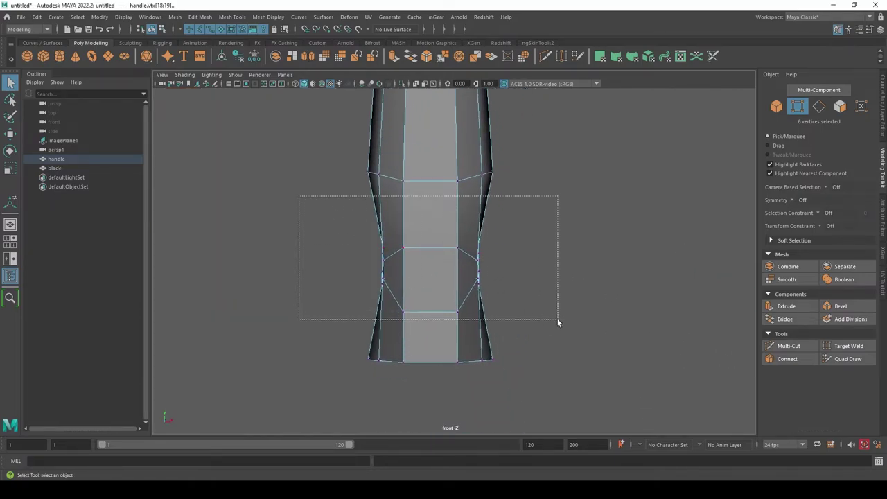
left_click_drag(435, 289, 557, 318)
key("4")
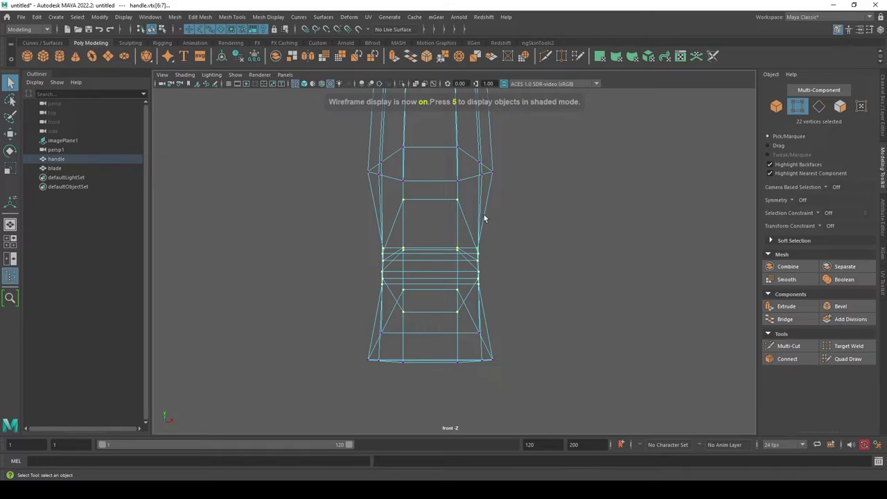
key("5")
Try widening the selected rings sideways, then undo the change.
key("space")
left_click(472, 208)
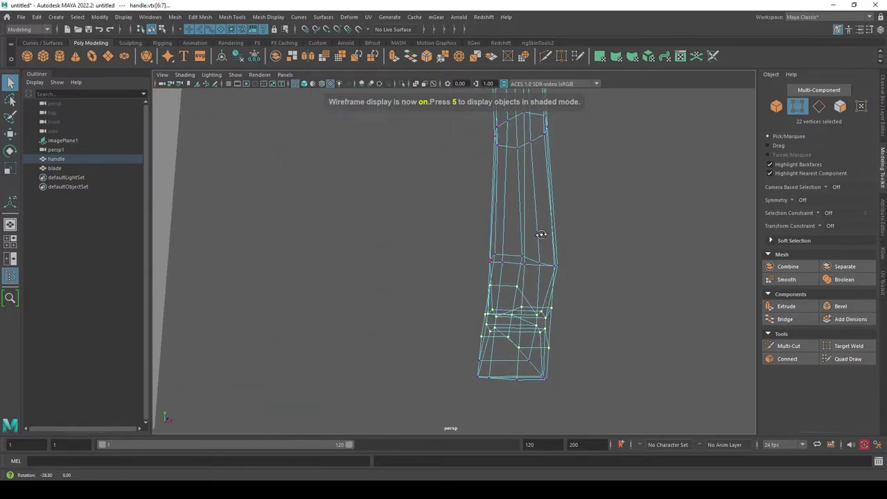
mouse_move(477, 208)
left_mouse_down("alt")
mouse_move(574, 256)
mouse_move(466, 266)
mouse_move(499, 265)
mouse_move(511, 286)
left_mouse_up("alt")
key("space")
key("space")
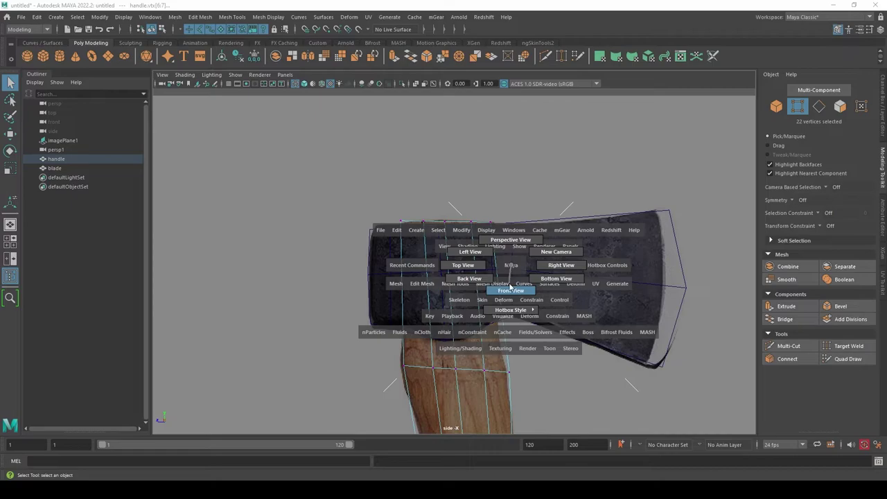
key("6")
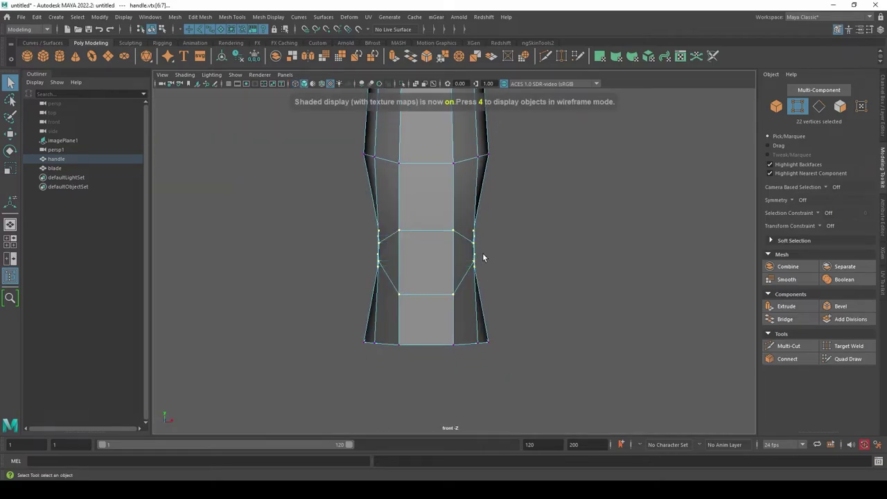
key("r")
left_click_drag(509, 238, 532, 238)
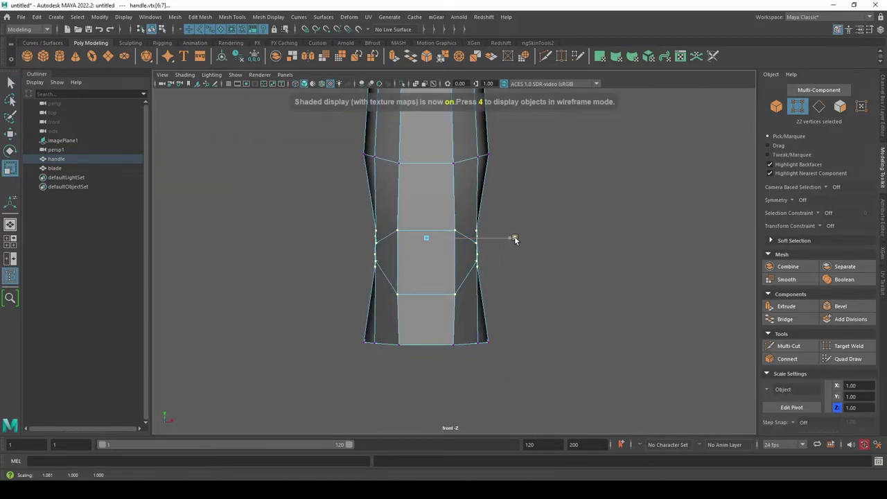
key("w")
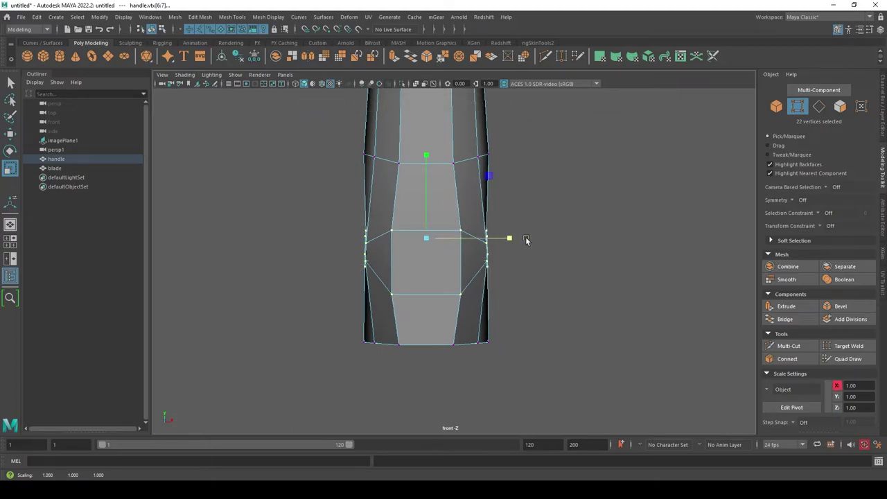
key("q")
key("ctrl+z")
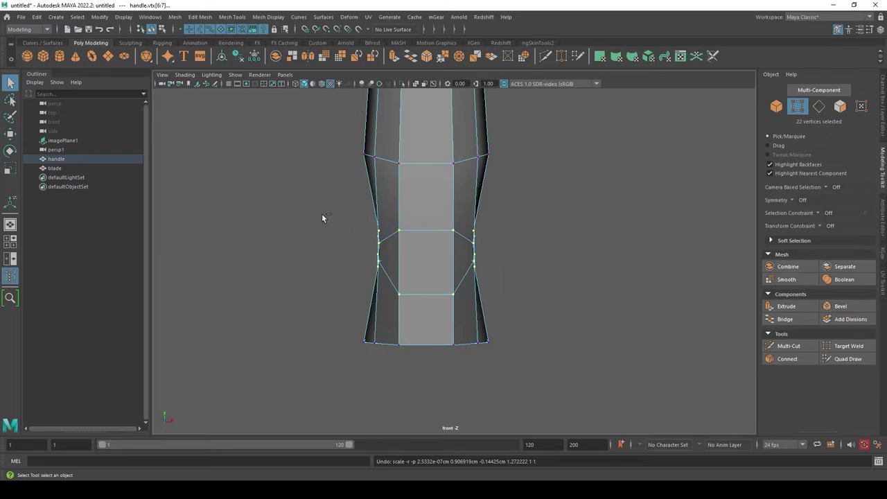
Select the side vertices of the middle rings and scale them out to about 1.294.
left_click_drag(390, 219, 461, 321)
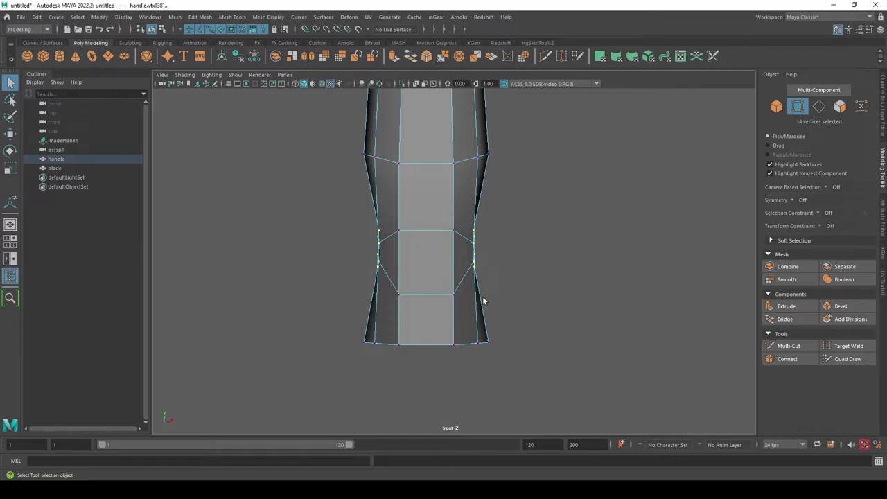
key("4")
key("5")
key("6")
key("r")
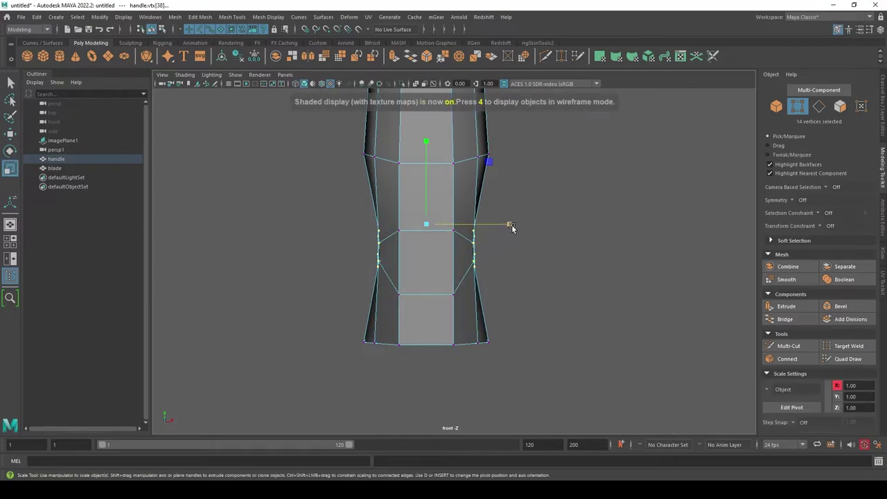
left_click_drag(512, 229, 535, 231)
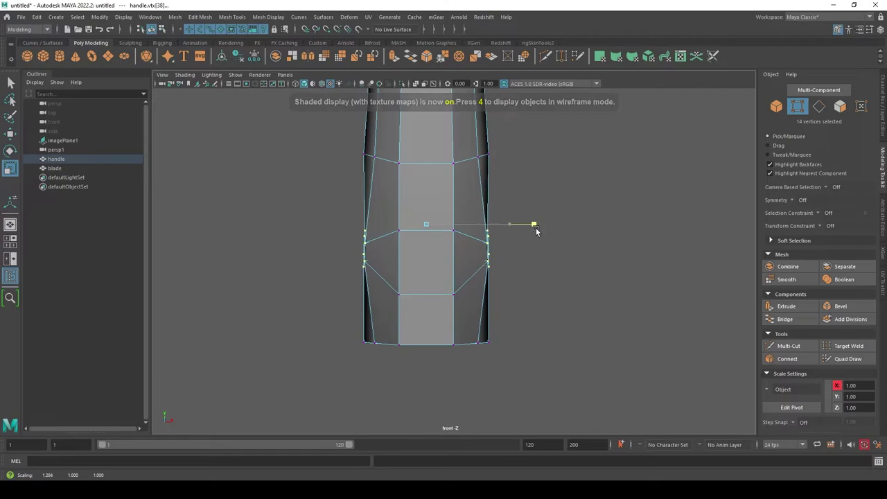
key("q")
Return to perspective, exit vertex mode, and view the whole axe beside the reference.
key("space")
left_click(444, 208)
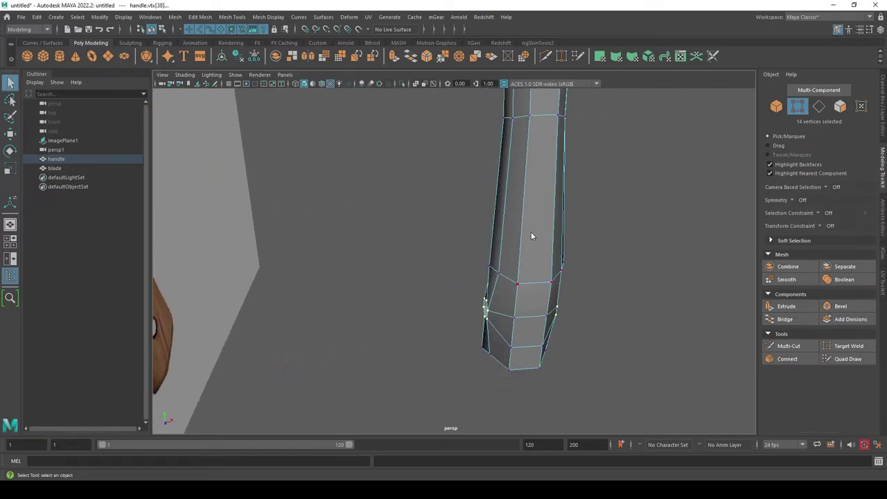
key("F8")
right_click_drag(648, 196, 603, 287, "alt")
mouse_move(603, 287)
left_mouse_down("alt")
mouse_move(480, 337)
mouse_move(448, 337)
left_mouse_up("alt")
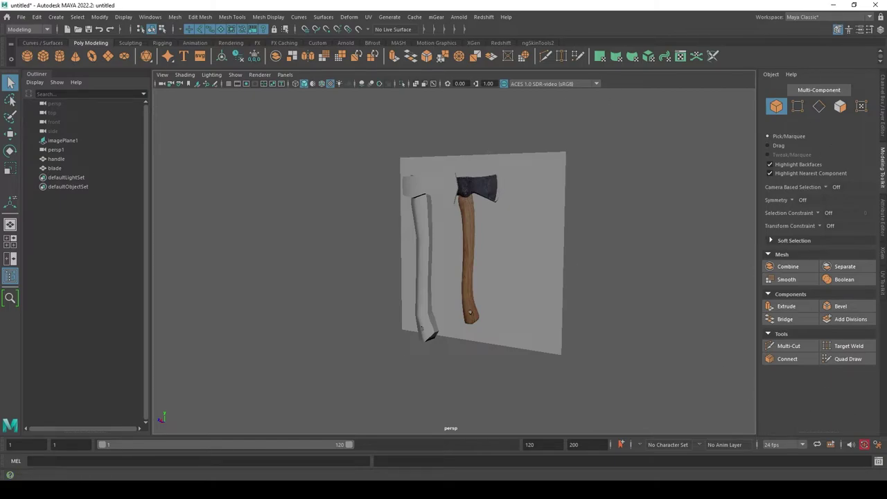
Select the blade mesh and orbit in close to its hexagonal hole.
left_click_drag(526, 56, 469, 51, "alt")
mouse_move(397, 227)
left_mouse_down("alt")
mouse_move(312, 238)
mouse_move(292, 266)
mouse_move(400, 294)
mouse_move(368, 301)
mouse_move(372, 331)
mouse_move(377, 255)
left_mouse_up("alt")
right_click_drag(376, 255, 413, 244, "alt")
mouse_move(414, 244)
left_mouse_down("alt")
mouse_move(471, 221)
mouse_move(505, 299)
mouse_move(487, 313)
left_mouse_up("alt")
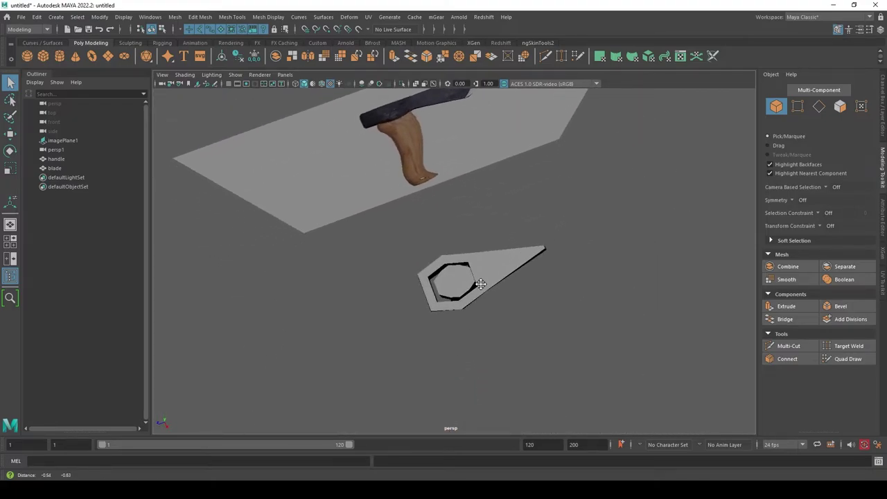
scroll(493, 298, "up", 4)
left_click(433, 269)
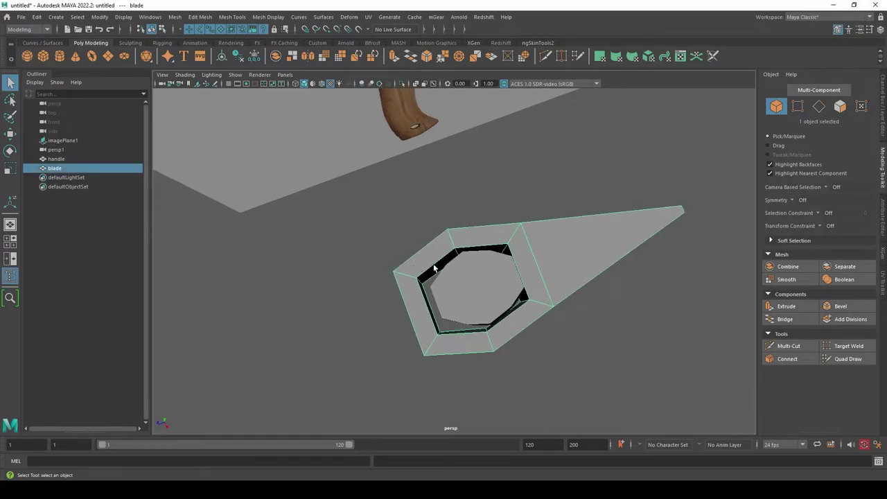
mouse_move(433, 269)
left_mouse_down("alt")
mouse_move(475, 257)
mouse_move(538, 272)
left_mouse_up("alt")
scroll(499, 293, "up", 3)
mouse_move(499, 293)
left_mouse_down("alt")
mouse_move(491, 284)
mouse_move(443, 282)
left_mouse_up("alt")
key("space")
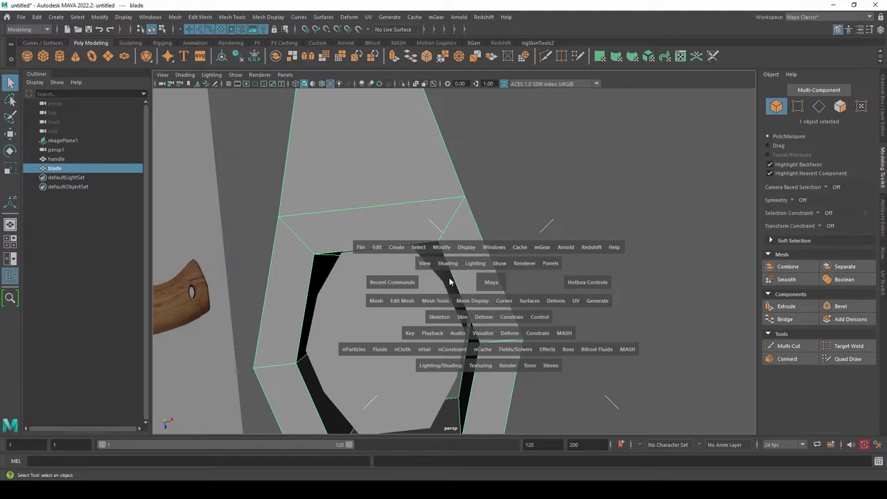
In edge mode, select both edge loops of the blade's hexagonal hole.
right_click(492, 205)
left_click(494, 181)
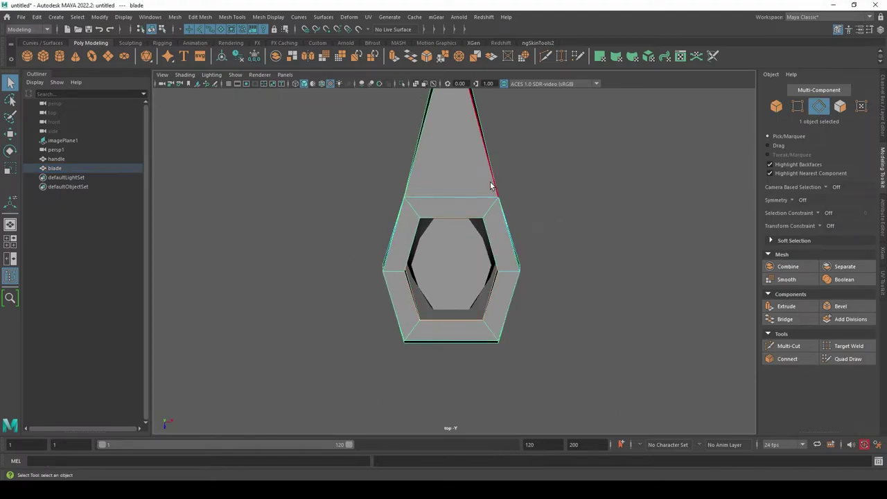
left_click(442, 219)
double_click(492, 237)
key("space")
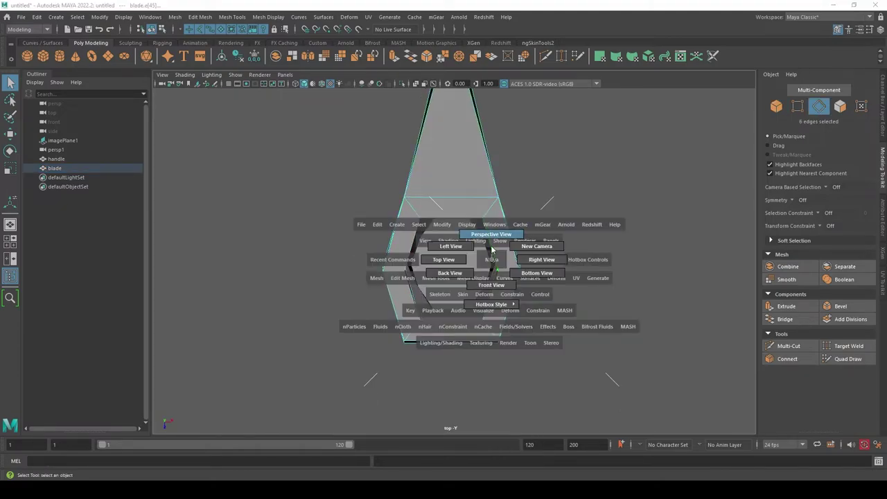
mouse_move(485, 256)
left_mouse_down()
mouse_move(481, 131)
mouse_move(510, 263)
mouse_move(476, 266)
left_mouse_up()
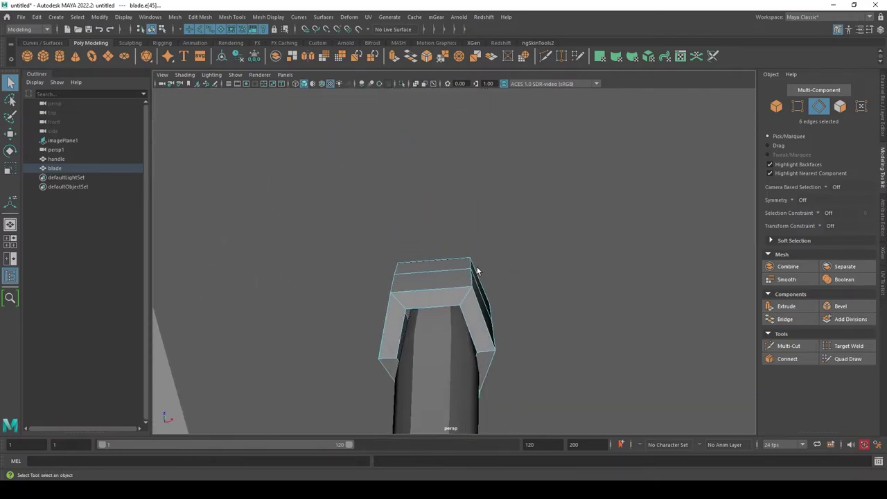
double_click(478, 339, "shift")
left_click_drag(515, 293, 523, 365, "alt")
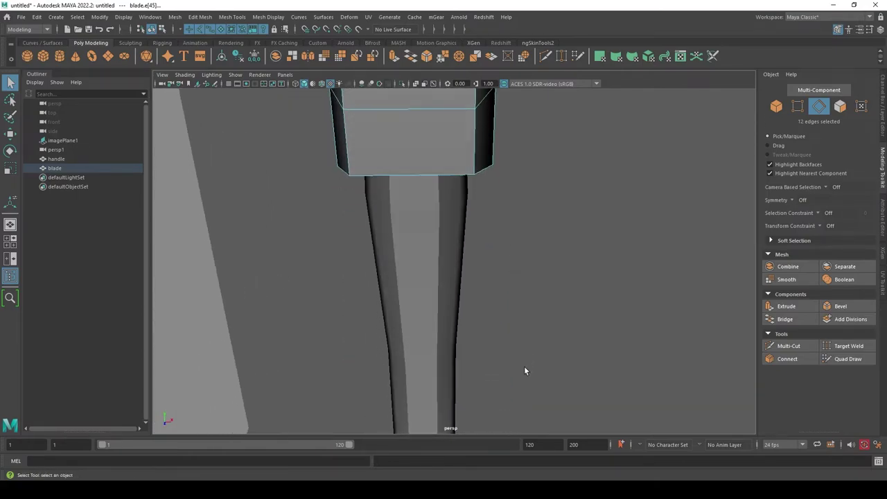
key("space")
mouse_move(522, 295)
left_mouse_down()
mouse_move(448, 294)
mouse_move(447, 261)
left_mouse_up()
Scale the hole's edge loops down to about 0.87 from the top view.
key("w")
key("r")
key("q")
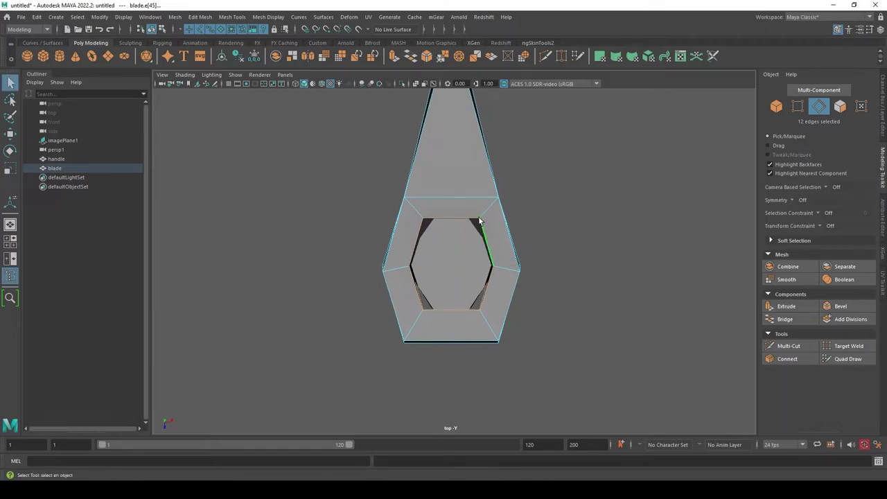
Switch to vertex mode and select a vertex at the top of the hole.
middle_click_drag(501, 263, 499, 312, "alt")
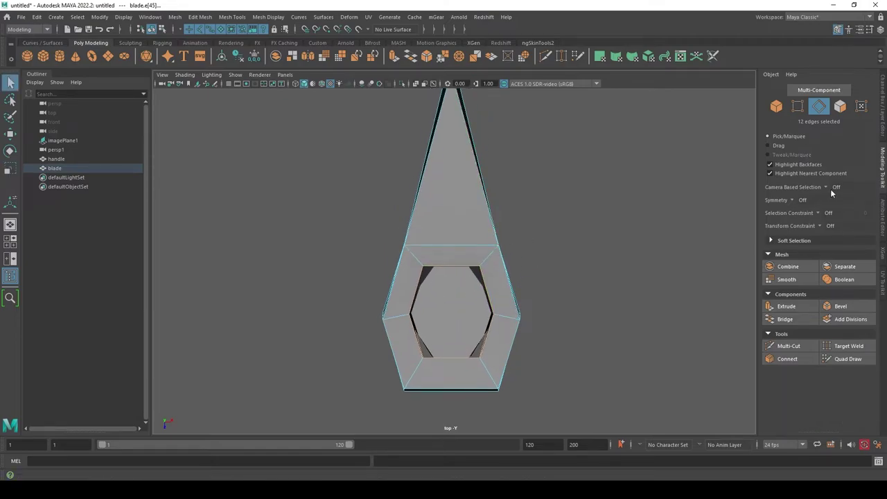
right_click_drag(471, 207, 410, 206)
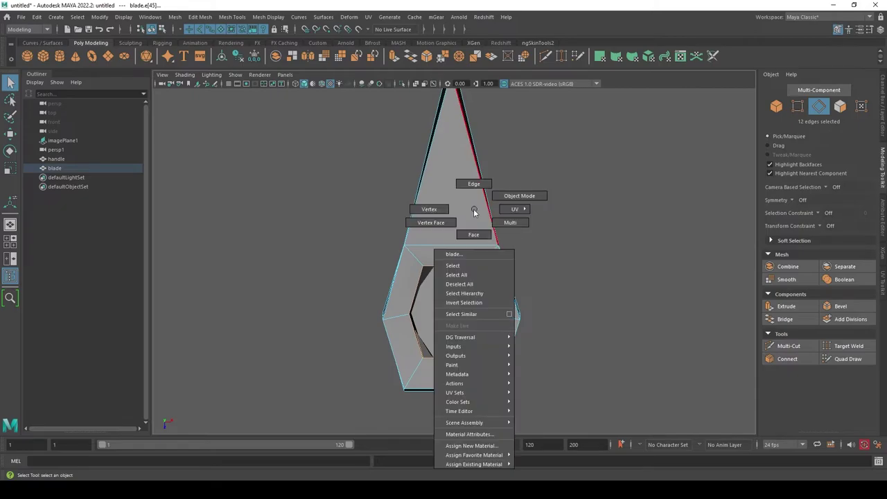
left_click(481, 275)
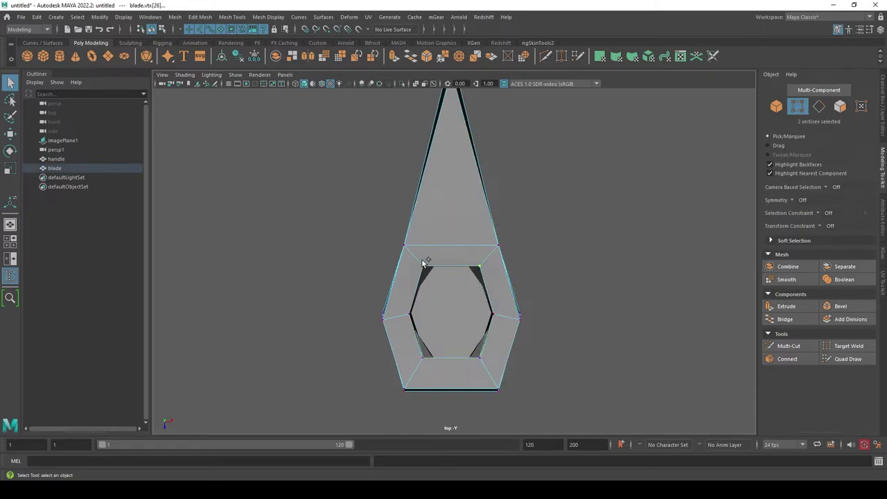
scroll(496, 277, "up", 2)
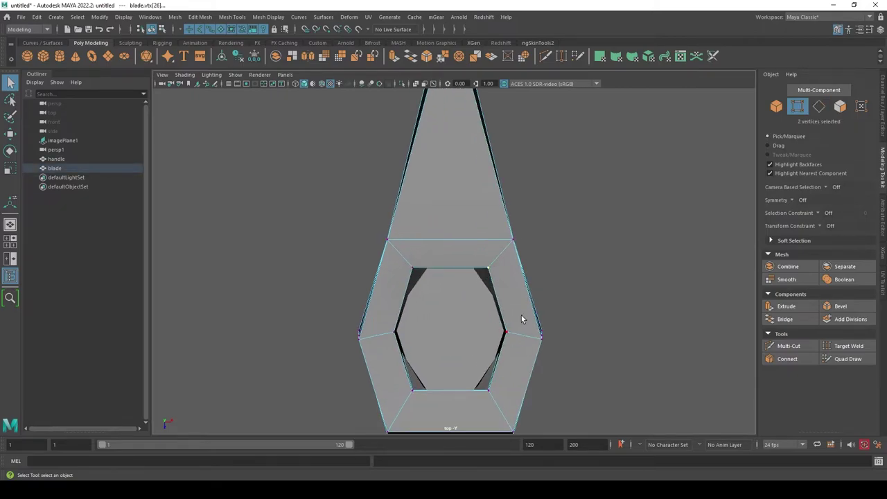
Scale the two top hole vertices inward in X to about 0.87.
key("w")
left_click_drag(492, 252, 487, 260)
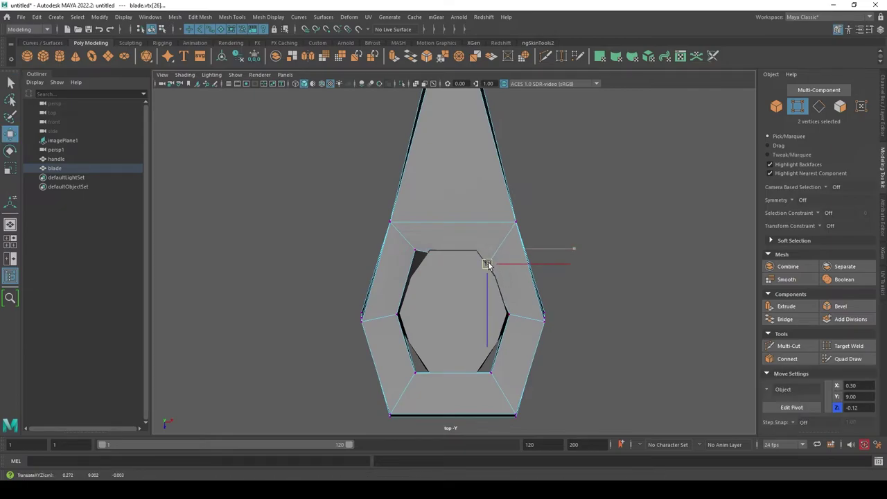
key("ctrl+z")
left_click(400, 241, "shift")
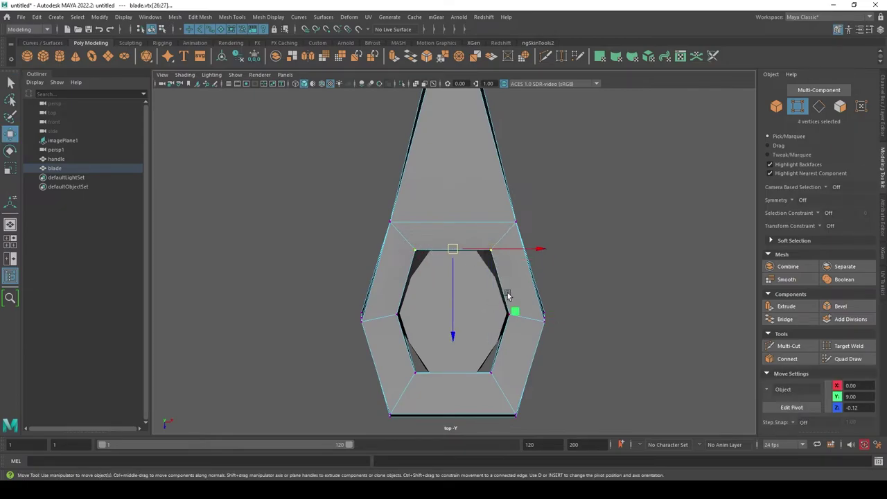
key("r")
left_click_drag(538, 247, 481, 253)
key("ctrl+z")
key("w")
key("ctrl+z")
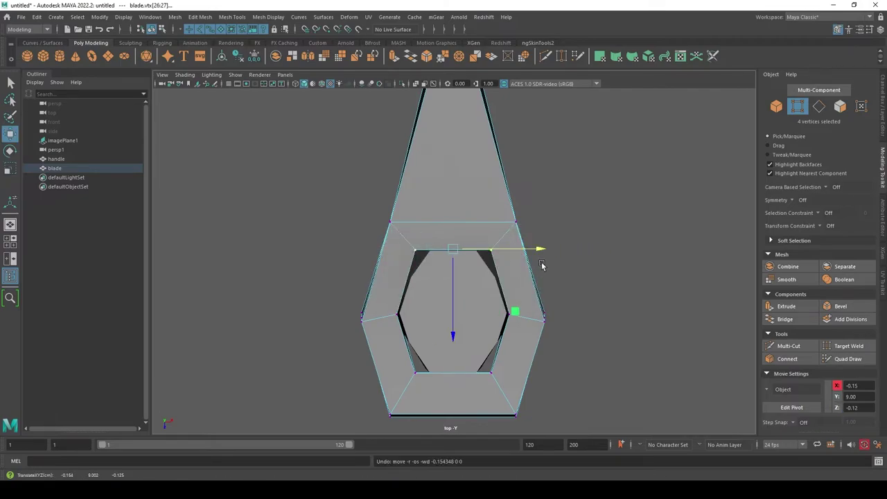
key("r")
left_click_drag(536, 248, 524, 251)
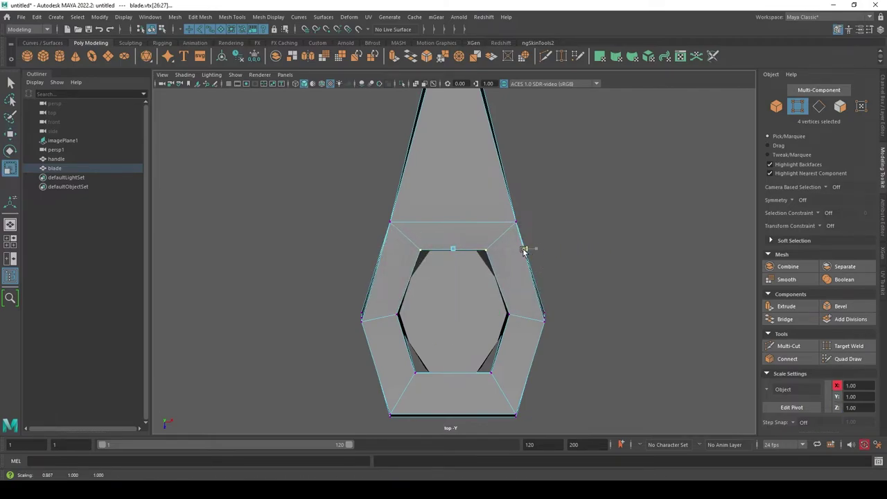
Select the two bottom hole vertices and narrow them in X to about 0.78.
middle_click_drag(542, 273, 547, 227, "alt")
mouse_move(485, 317)
left_mouse_down()
mouse_move(500, 339)
mouse_move(525, 326)
mouse_move(533, 294)
left_mouse_up()
left_click(419, 325, "shift")
key("q")
mouse_move(574, 438)
left_mouse_down("alt")
mouse_move(548, 228)
mouse_move(566, 287)
mouse_move(556, 206)
mouse_move(527, 205)
mouse_move(586, 227)
left_mouse_up("alt")
In wireframe, scale the hole edges in Y to about 1.276, then restore textured shading.
scroll(550, 253, "up", 3)
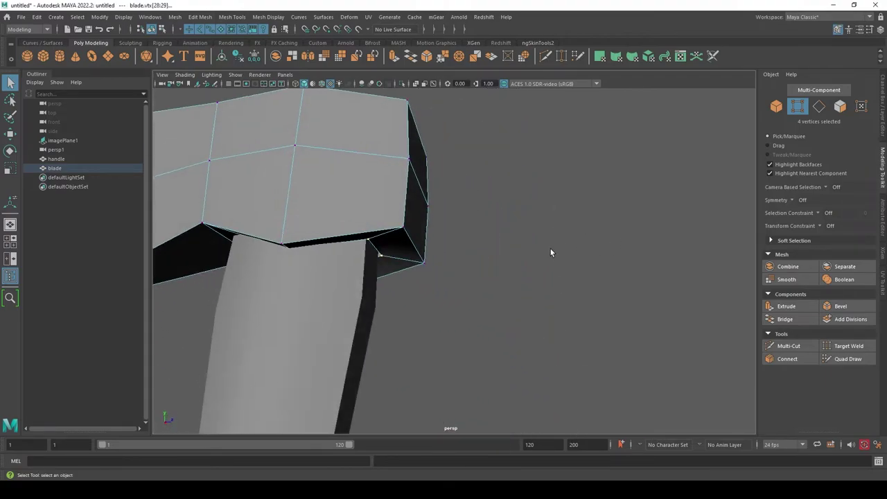
left_click_drag(476, 259, 289, 288, "alt")
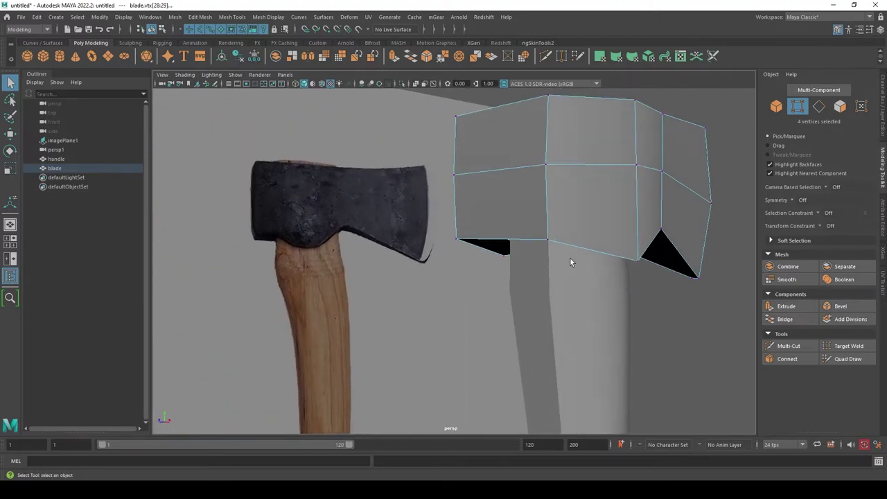
mouse_move(570, 262)
left_mouse_down("alt")
mouse_move(562, 234)
mouse_move(602, 259)
mouse_move(564, 279)
mouse_move(609, 285)
mouse_move(624, 356)
mouse_move(598, 340)
mouse_move(530, 360)
left_mouse_up("alt")
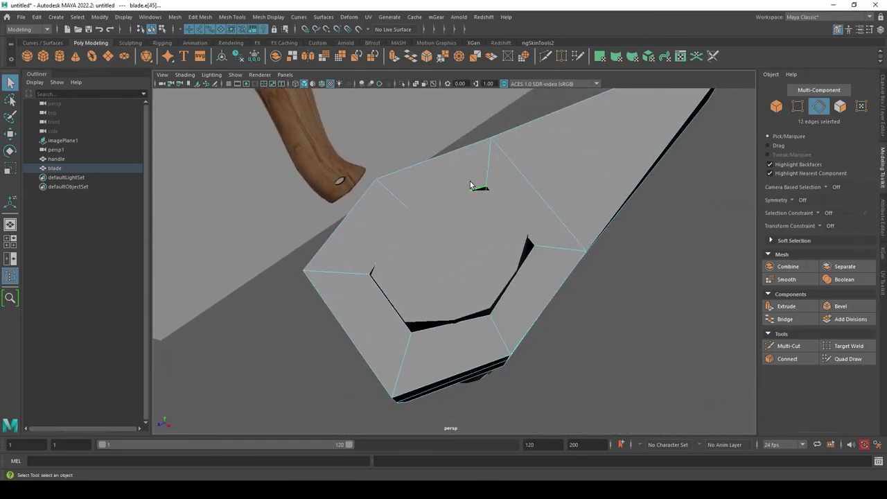
mouse_move(475, 188)
left_mouse_down("alt")
mouse_move(564, 243)
mouse_move(568, 154)
mouse_move(568, 208)
mouse_move(557, 237)
mouse_move(467, 267)
mouse_move(501, 294)
mouse_move(491, 271)
left_mouse_up("alt")
key("4")
key("r")
mouse_move(443, 174)
left_mouse_down()
mouse_move(450, 147)
mouse_move(517, 206)
mouse_move(595, 222)
mouse_move(525, 191)
mouse_move(451, 212)
mouse_move(480, 225)
mouse_move(469, 213)
mouse_move(515, 263)
mouse_move(501, 237)
left_mouse_up()
key("6")
Return to object mode and deselect the blade.
key("q")
left_click(525, 198)
key("F8")
left_click(657, 181)
mouse_move(657, 181)
left_mouse_down("alt")
mouse_move(593, 200)
mouse_move(655, 237)
mouse_move(679, 297)
mouse_move(628, 274)
mouse_move(530, 263)
mouse_move(539, 290)
mouse_move(514, 302)
mouse_move(469, 245)
mouse_move(545, 353)
mouse_move(545, 300)
mouse_move(472, 311)
mouse_move(429, 260)
mouse_move(465, 267)
mouse_move(466, 260)
left_mouse_up("alt")
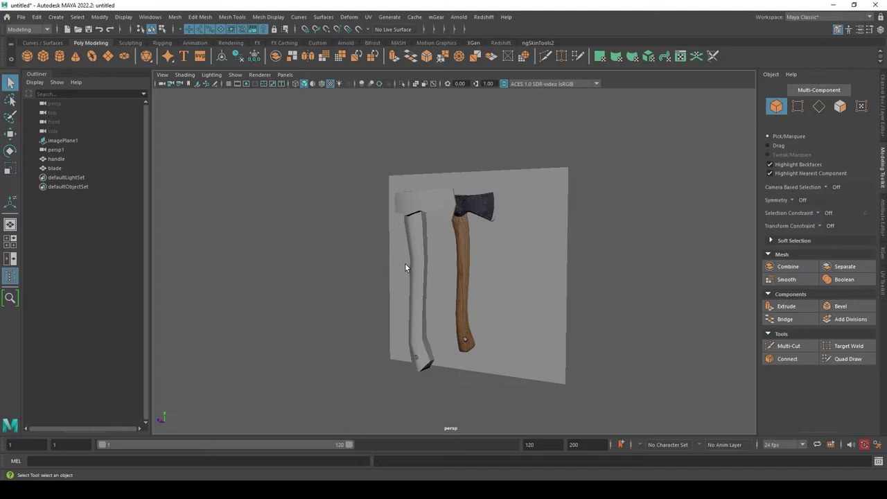
Select the blade mesh and show its construction history in the Channel Box.
right_click(435, 208)
left_click(437, 194)
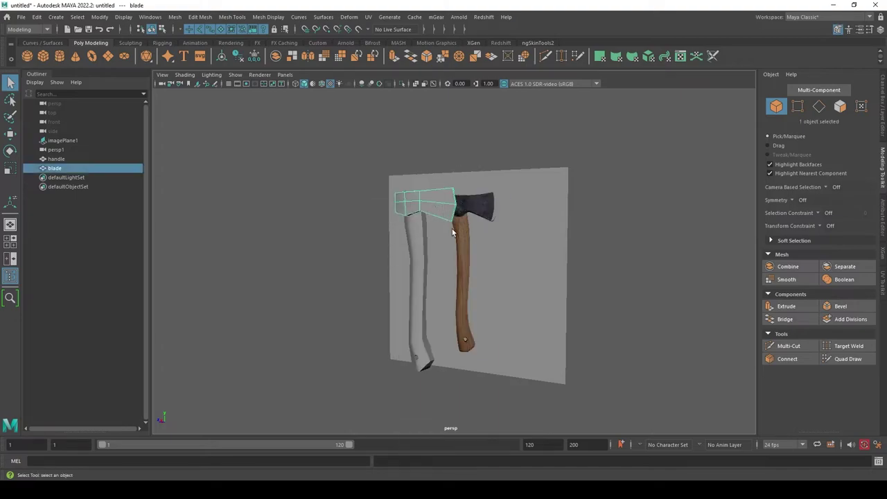
mouse_move(437, 194)
left_mouse_down("alt")
mouse_move(485, 262)
mouse_move(439, 286)
mouse_move(422, 328)
left_mouse_up("alt")
scroll(419, 243, "up", 3)
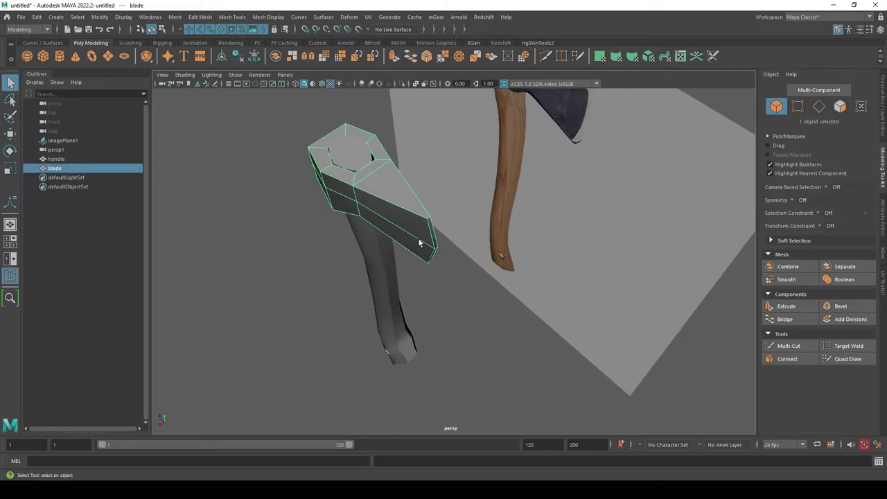
mouse_move(588, 187)
left_mouse_down("alt")
mouse_move(580, 202)
mouse_move(638, 215)
mouse_move(616, 291)
left_mouse_up("alt")
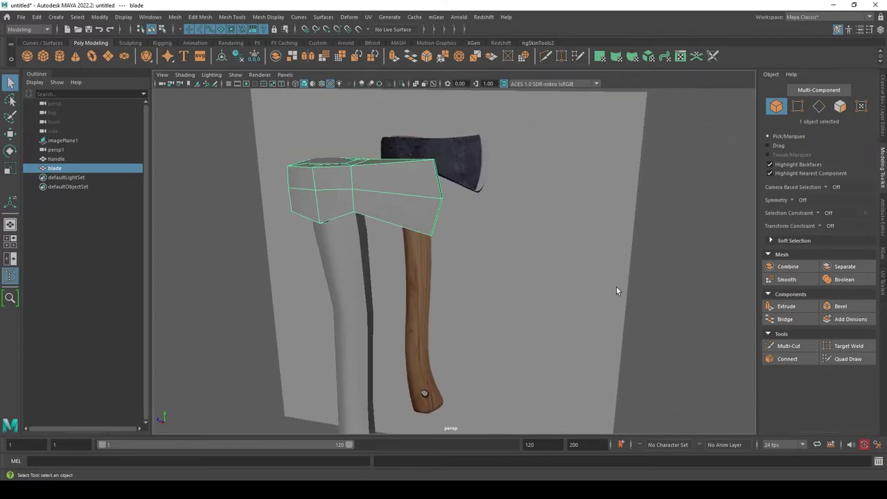
left_click(883, 112)
middle_click_drag(545, 234, 622, 235, "alt")
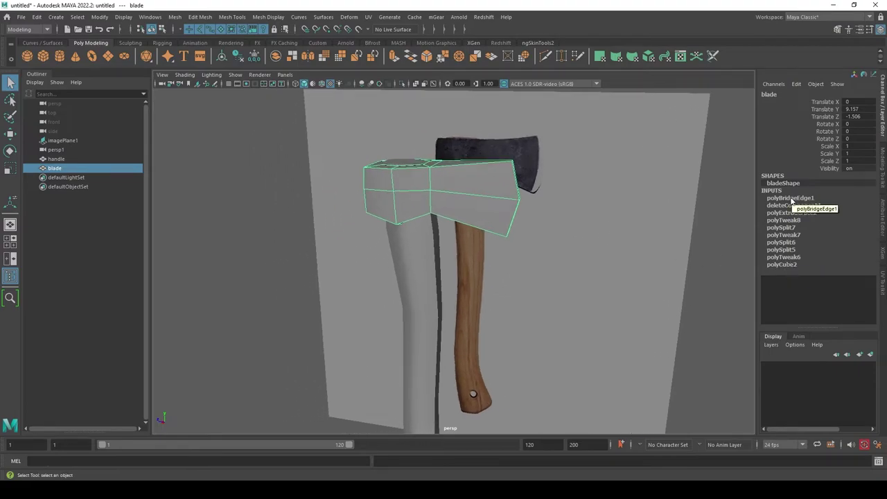
Extrude the blade's upper-right face with Ctrl+E.
right_click_drag(492, 171, 492, 188)
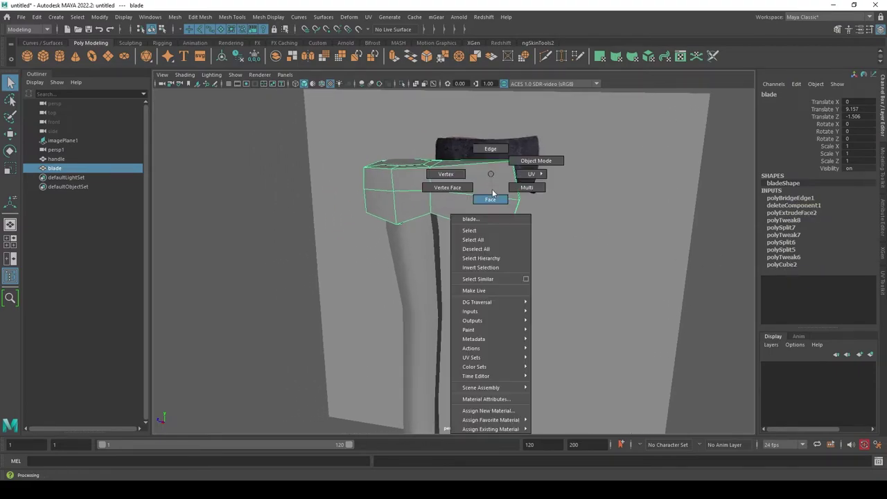
left_click(490, 179)
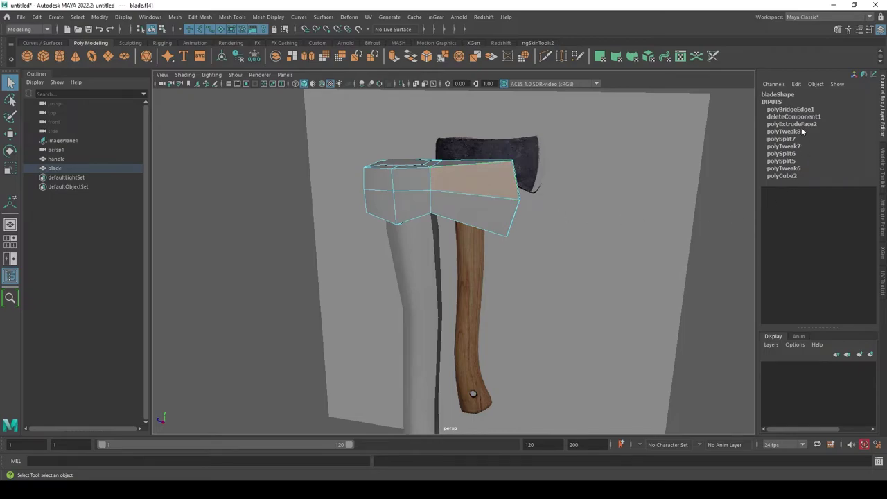
key("ctrl+e")
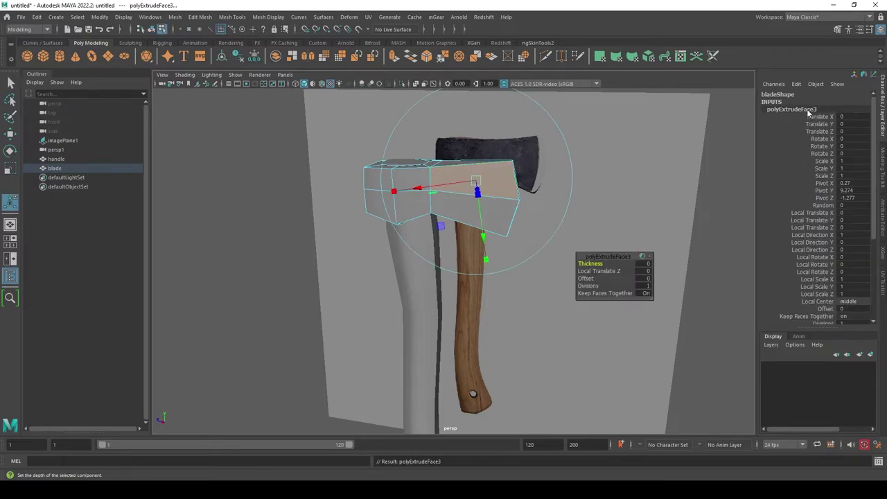
key("q")
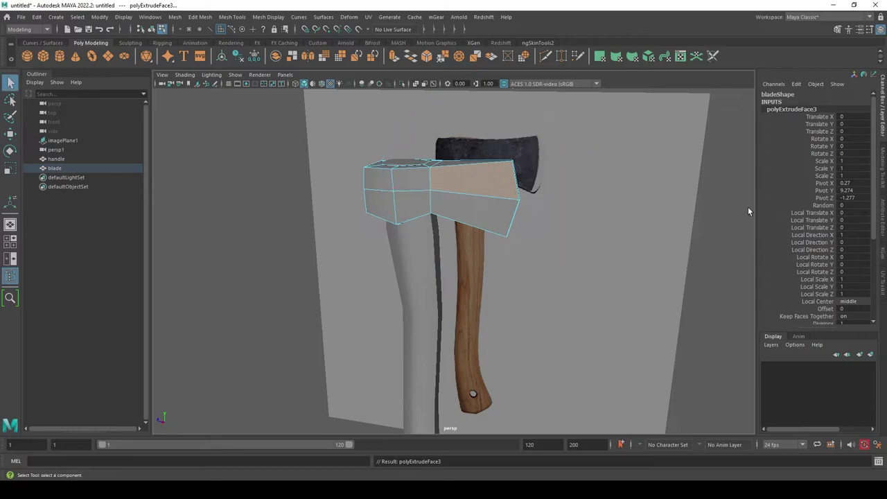
right_click_drag(481, 176, 432, 182)
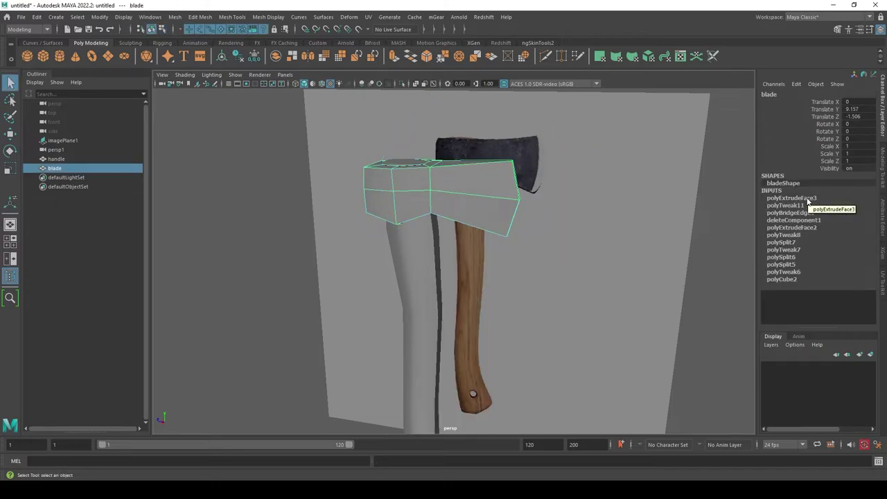
Adjust polyExtrudeFace3 Translate X back to 0, then undo the extrusion changes.
left_click(803, 198)
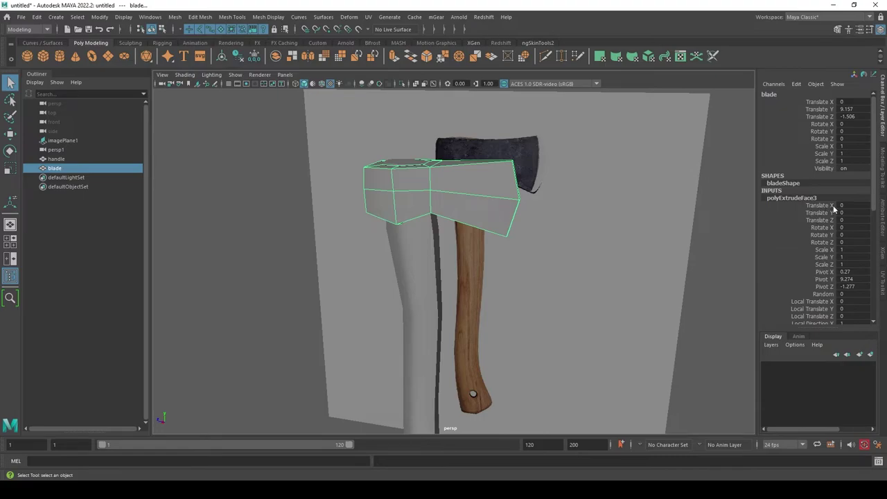
left_click(821, 205)
middle_click_drag(633, 239, 623, 232)
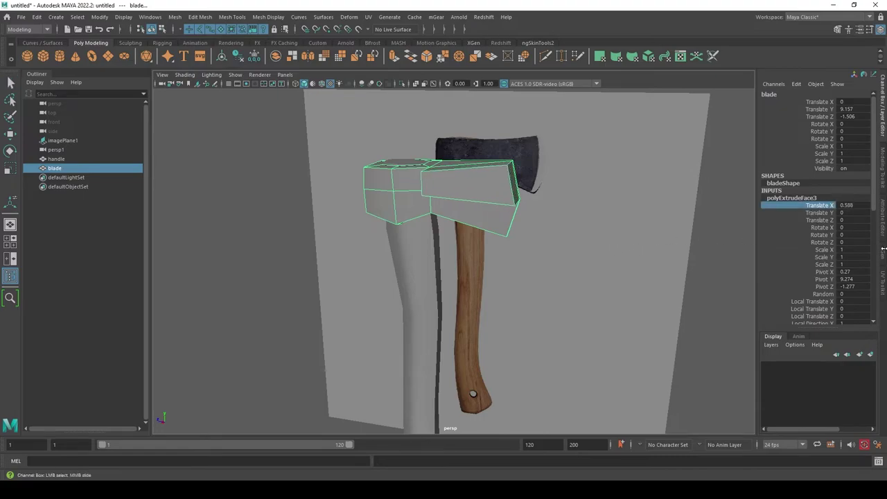
left_click_drag(624, 231, 757, 249, "alt")
middle_click_drag(756, 249, 804, 276)
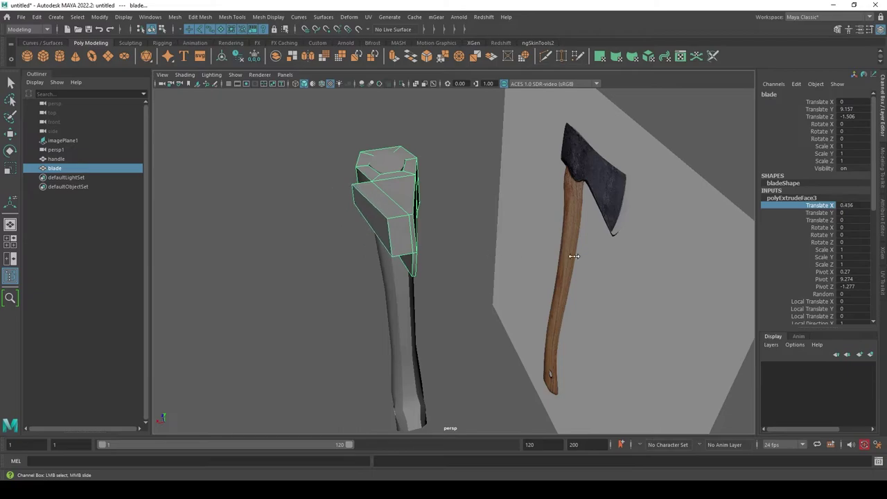
key("ctrl+z")
mouse_move(662, 261)
left_mouse_down("alt")
mouse_move(598, 249)
mouse_move(624, 249)
left_mouse_up("alt")
key("ctrl+z")
key("ctrl+z")
key("ctrl+z")
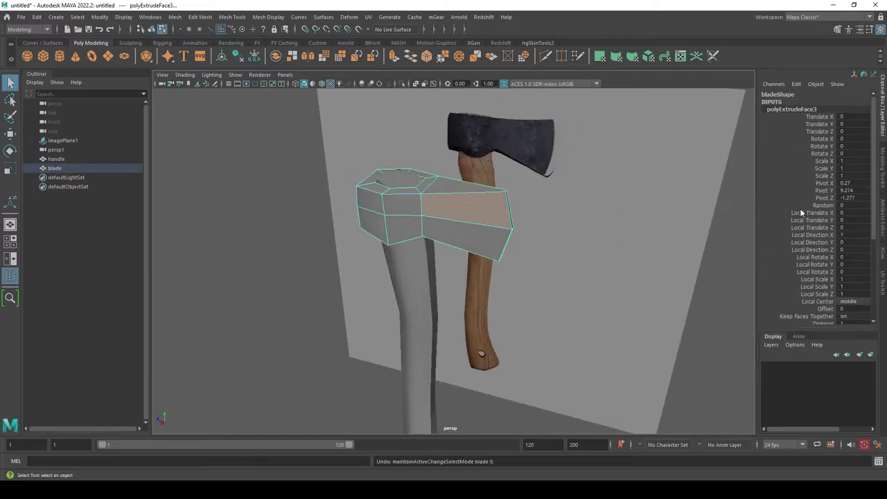
key("ctrl+z")
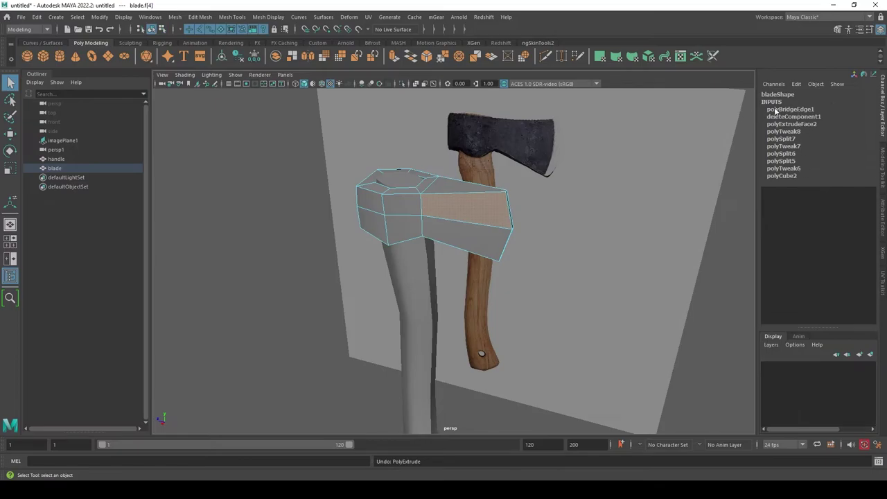
Return to object mode and inspect polyCube2 and polySplit5 in the blade's history.
key("F8")
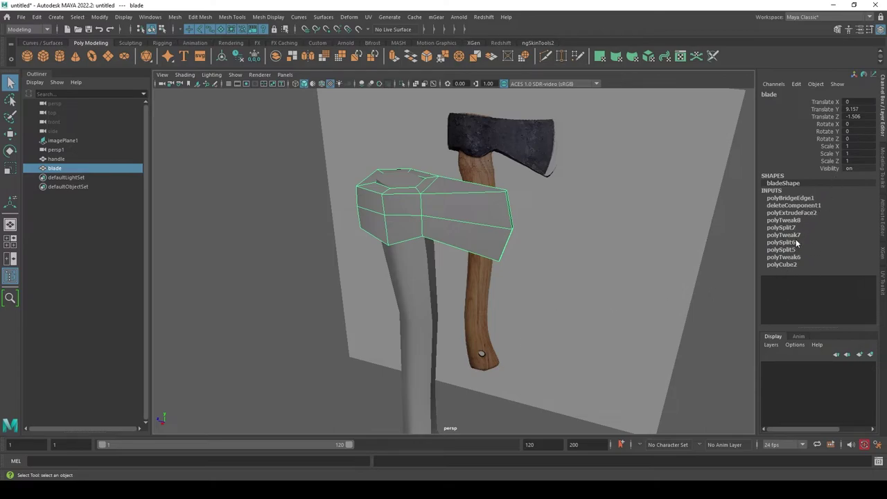
left_click(786, 265)
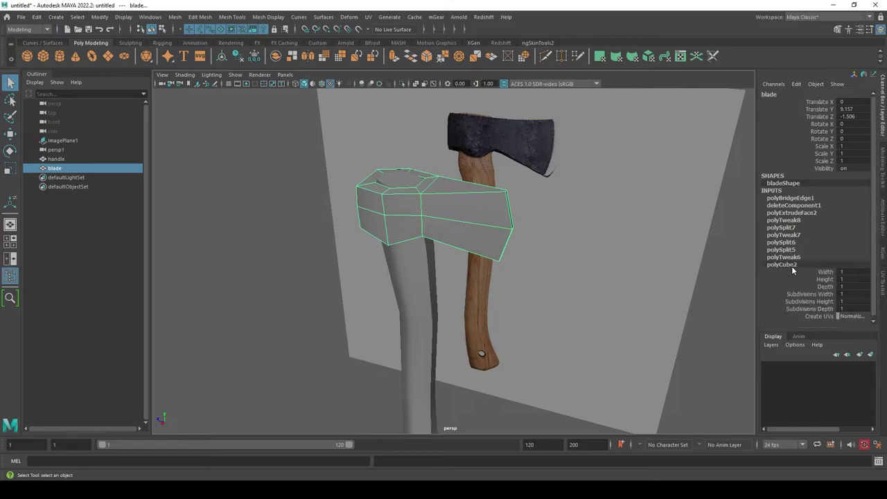
left_click(790, 263)
left_click(792, 250)
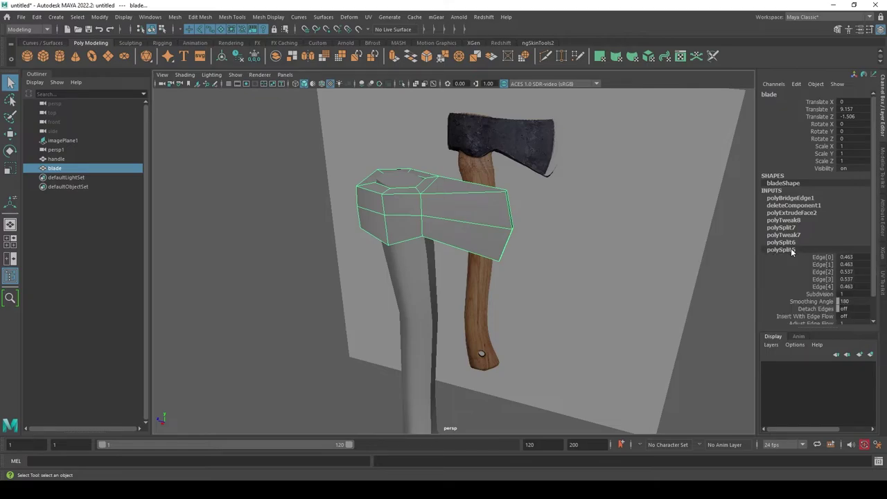
scroll(516, 326, "down", 5)
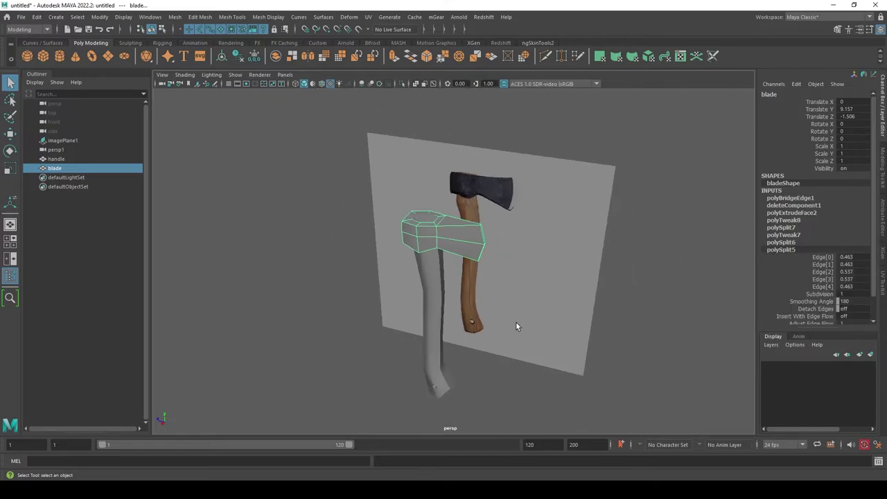
left_click(800, 247)
scroll(604, 335, "up", 5)
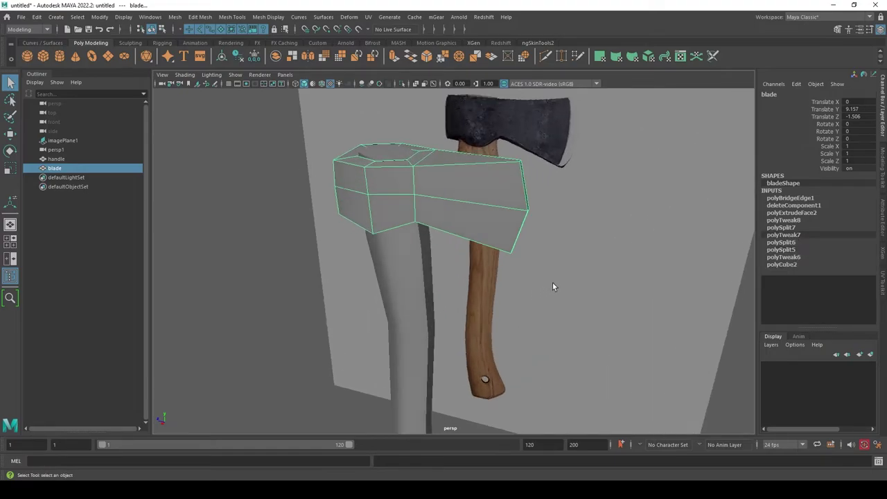
Reselect the blade mesh and open the Edit menu.
left_click_drag(671, 224, 381, 297, "alt")
left_click(311, 239)
left_click(442, 208)
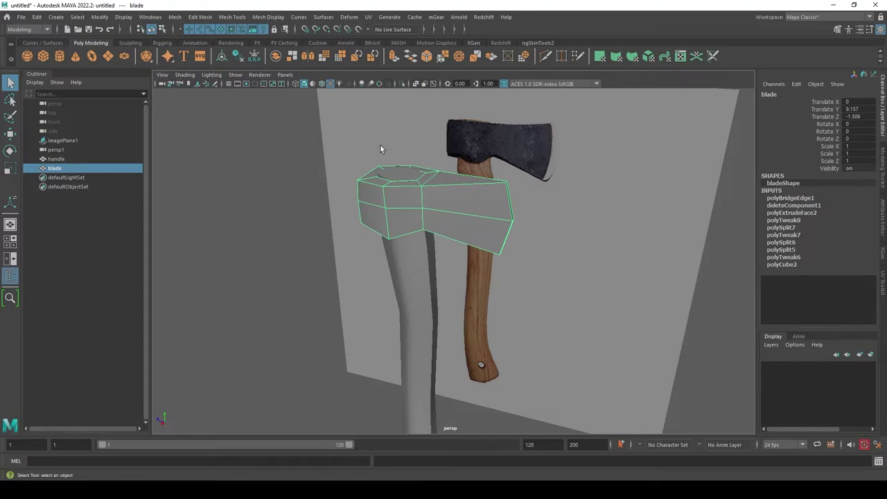
left_click(36, 17)
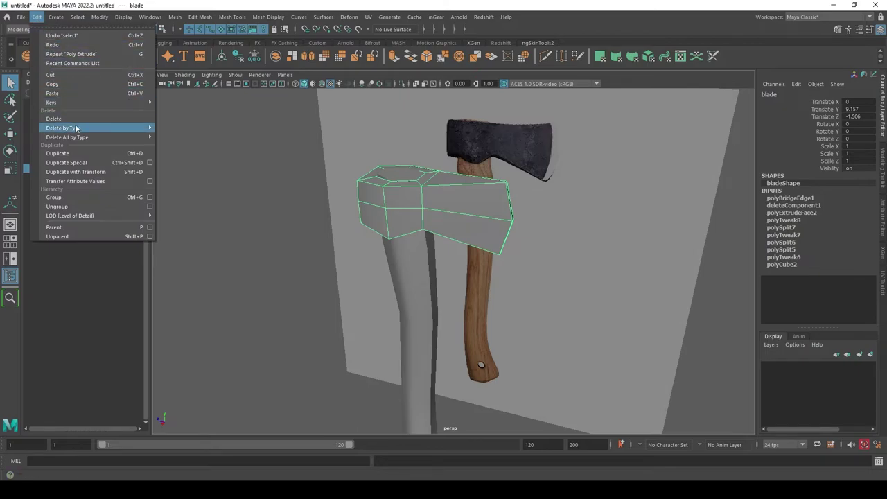
mouse_move(63, 128)
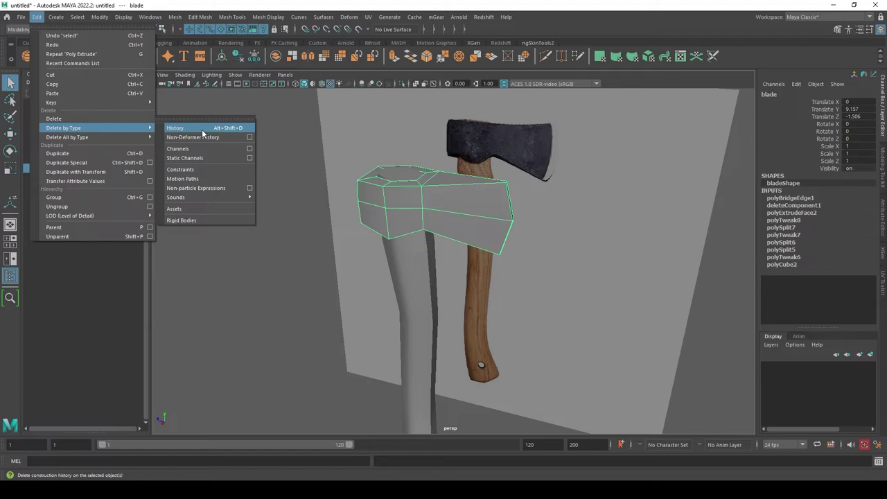
Delete history by type on the blade, then on the handle.
left_click(203, 129)
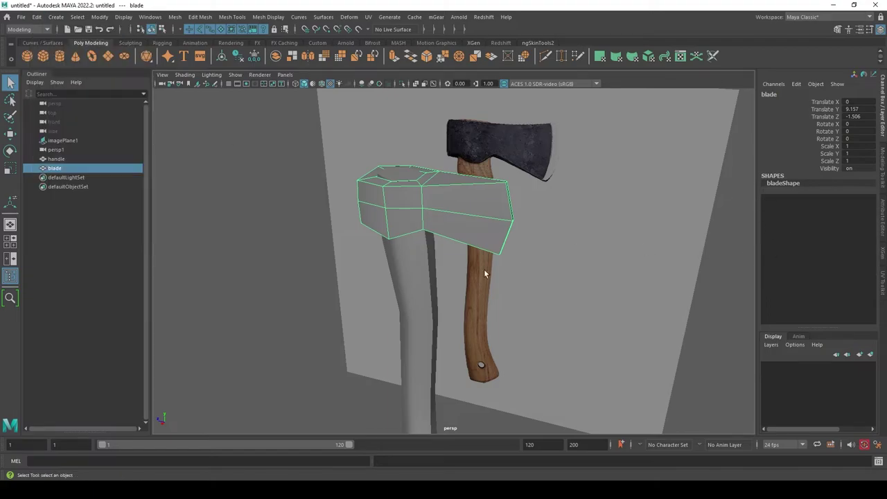
left_click(419, 261)
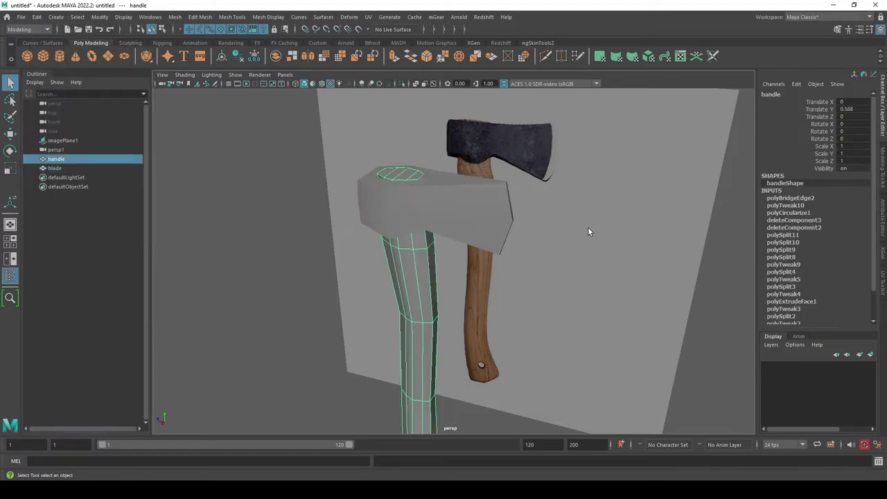
scroll(780, 251, "down", 2)
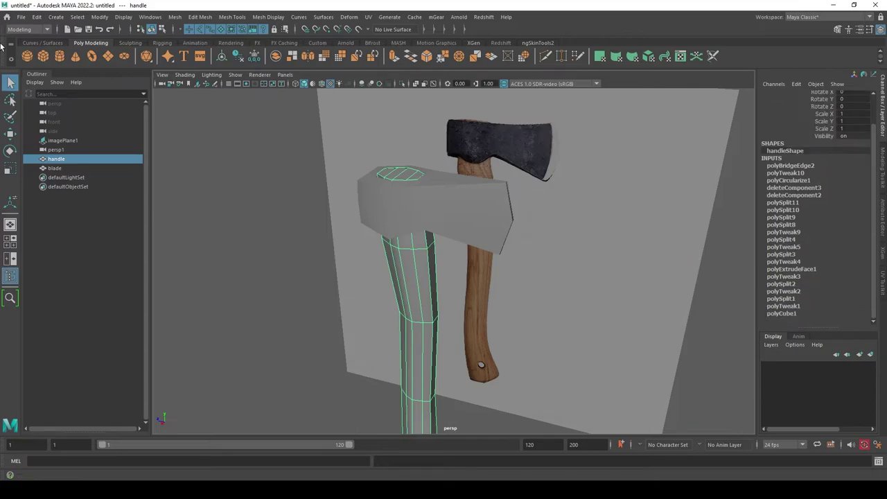
left_click(36, 17)
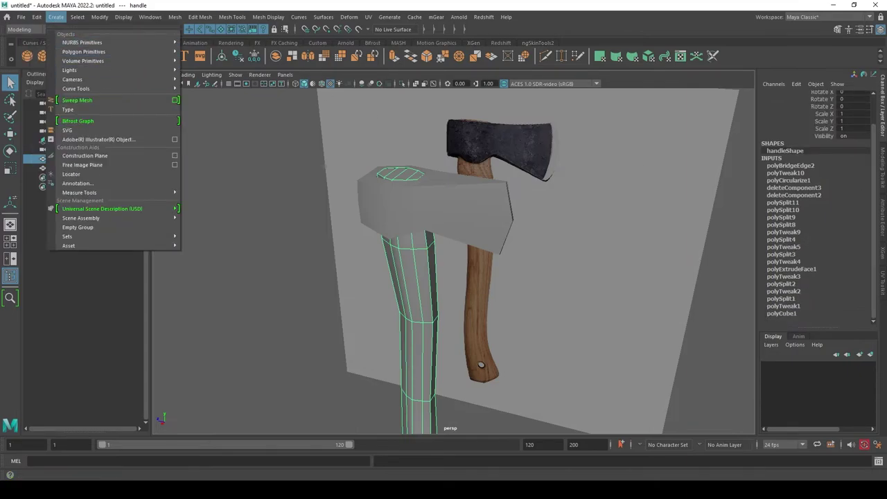
mouse_move(63, 128)
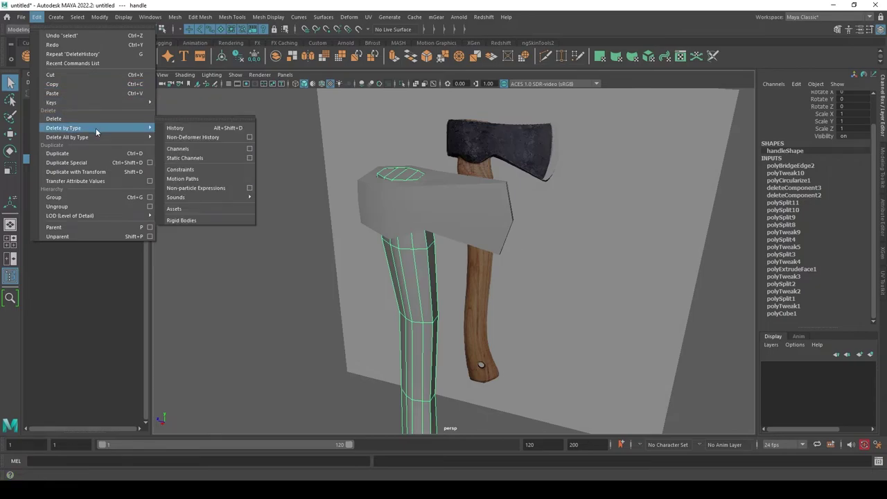
left_click(189, 129)
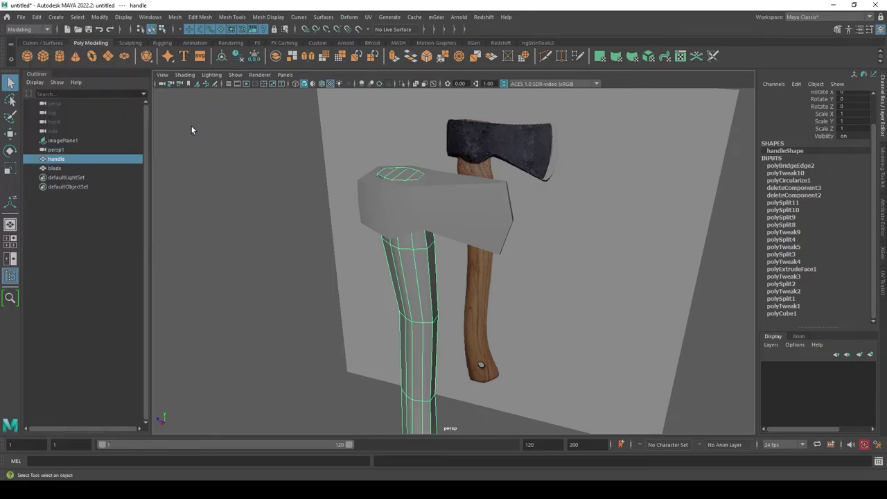
Reselect the blade and dismiss the Edit menu's delete options without running them.
left_click(449, 227)
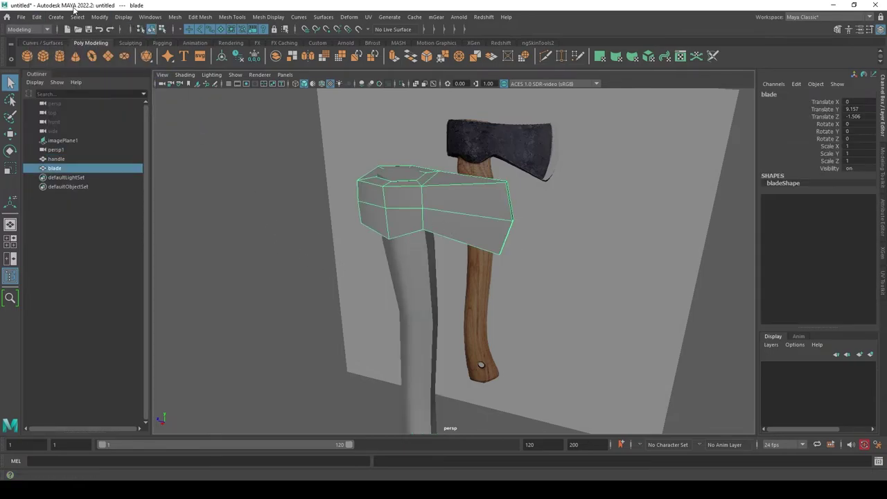
left_click(37, 17)
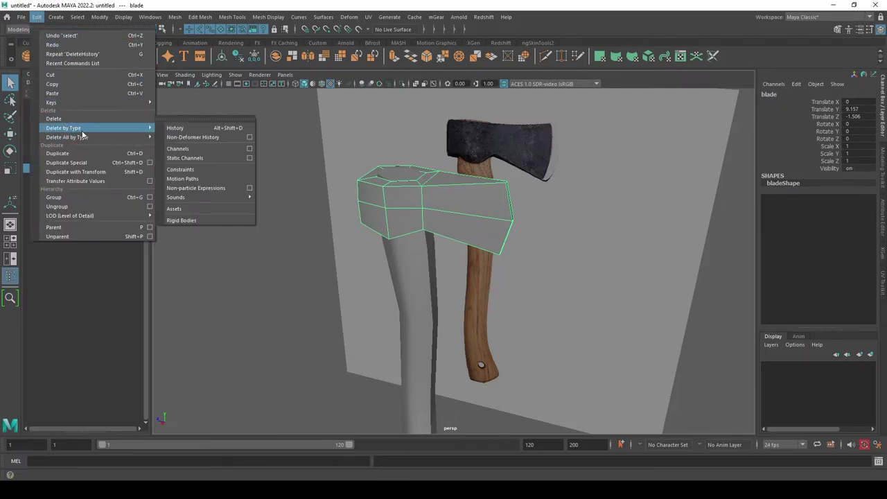
mouse_move(67, 137)
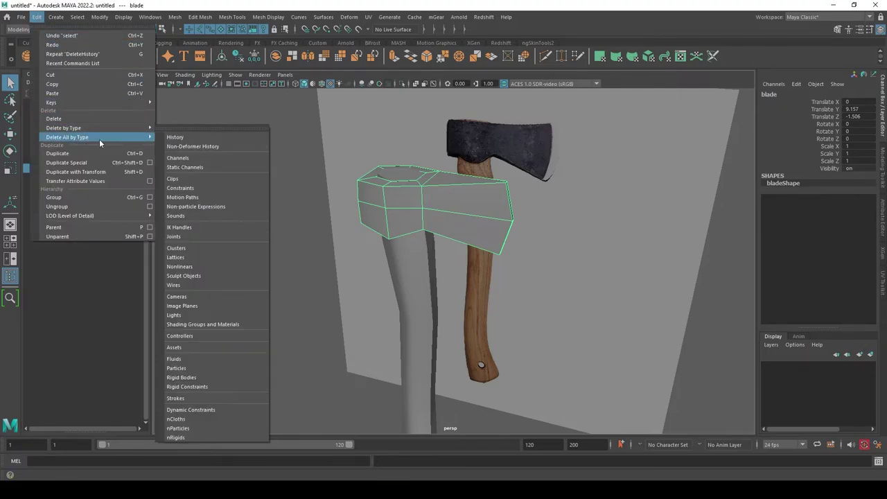
left_click(217, 142)
Toggle the handle and blade selection in the viewport, ending with only the blade selected.
left_click(239, 206)
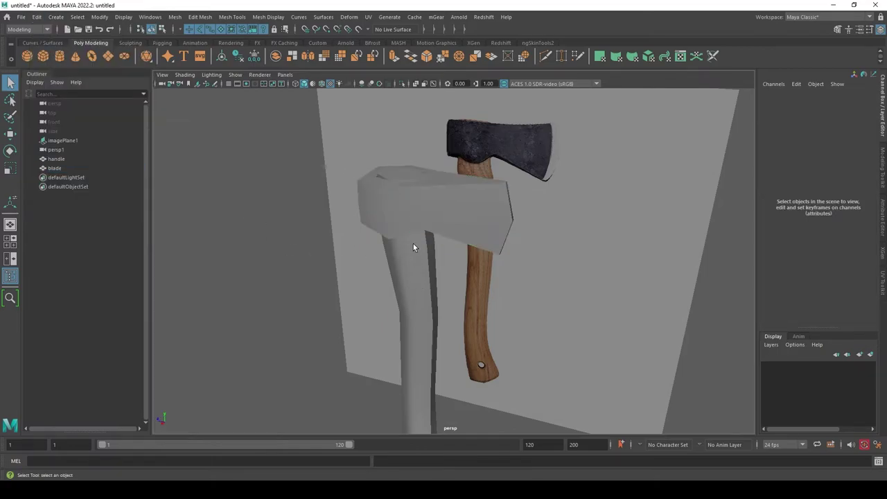
left_click(414, 245)
left_click(430, 206)
left_click(403, 292)
left_click(326, 217)
left_click(408, 208)
left_click(420, 269, "shift")
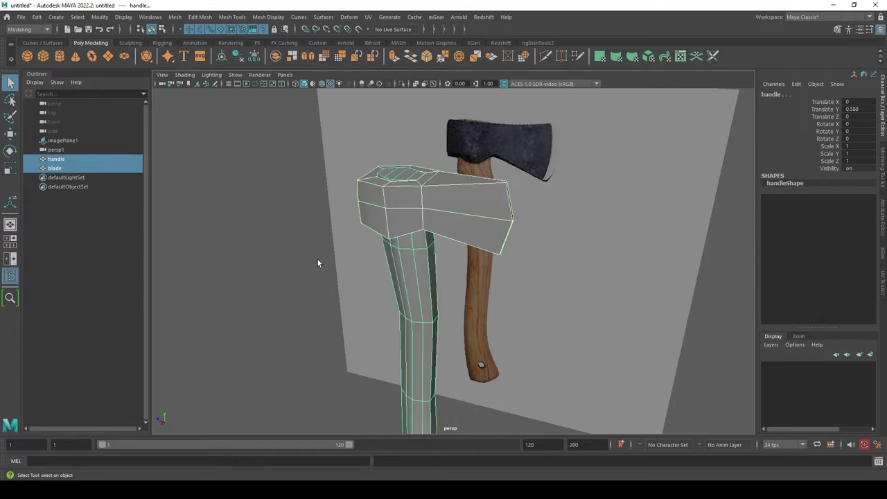
left_click(318, 262)
middle_click_drag(317, 261, 279, 265, "alt")
left_click(396, 196)
left_click(399, 272, "shift")
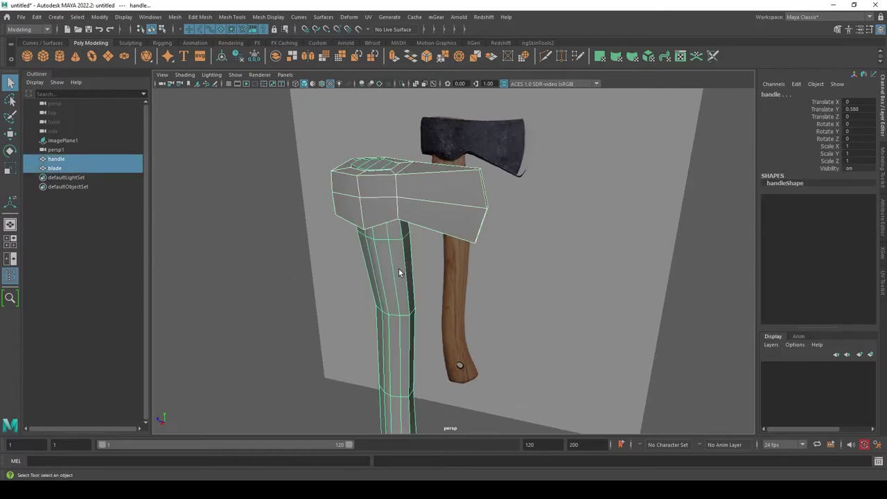
left_click(393, 251, "shift")
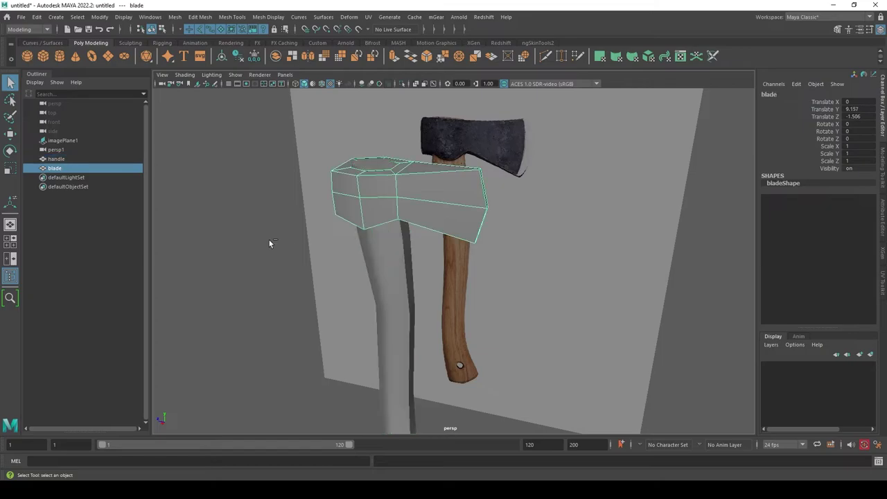
Select the handle and pull back to a frontal view of the whole axe.
left_click(216, 184)
left_click(456, 202)
mouse_move(249, 242)
left_mouse_down("alt")
mouse_move(361, 307)
mouse_move(321, 333)
mouse_move(380, 278)
left_mouse_up("alt")
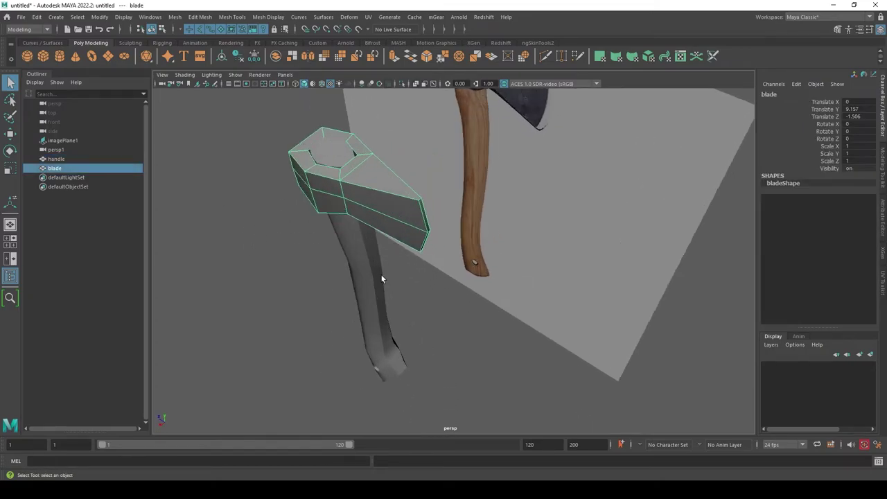
left_click(380, 278)
mouse_move(508, 293)
left_mouse_down("alt")
mouse_move(505, 387)
mouse_move(528, 309)
mouse_move(520, 312)
mouse_move(564, 312)
mouse_move(453, 307)
mouse_move(477, 234)
mouse_move(466, 256)
mouse_move(291, 246)
left_mouse_up("alt")
left_click_drag(415, 242, 347, 194, "alt")
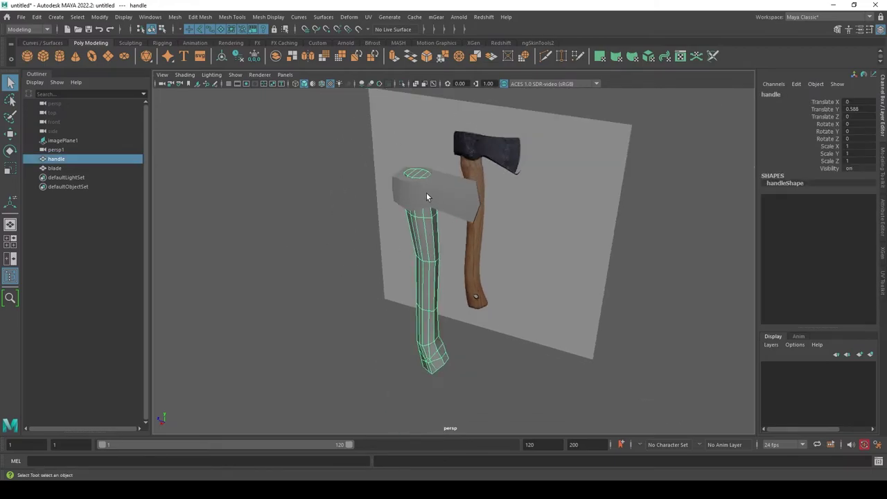
Select the handle in the Outliner and Shift-add the blade so both are selected.
left_click(313, 195)
left_click(80, 159)
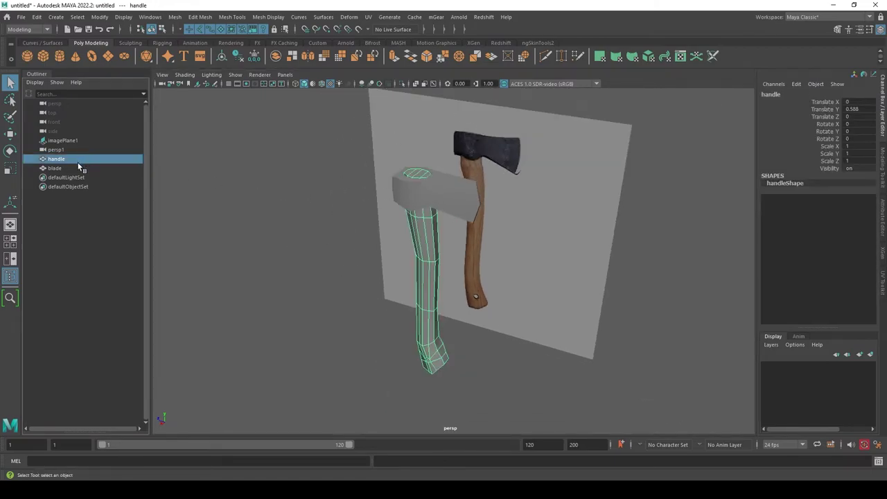
left_click(61, 167, "ctrl")
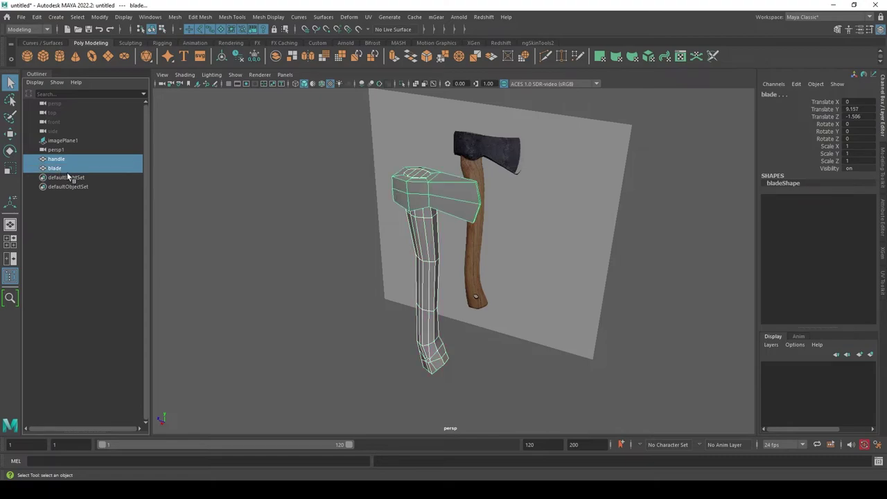
left_click(171, 198)
left_click(63, 159)
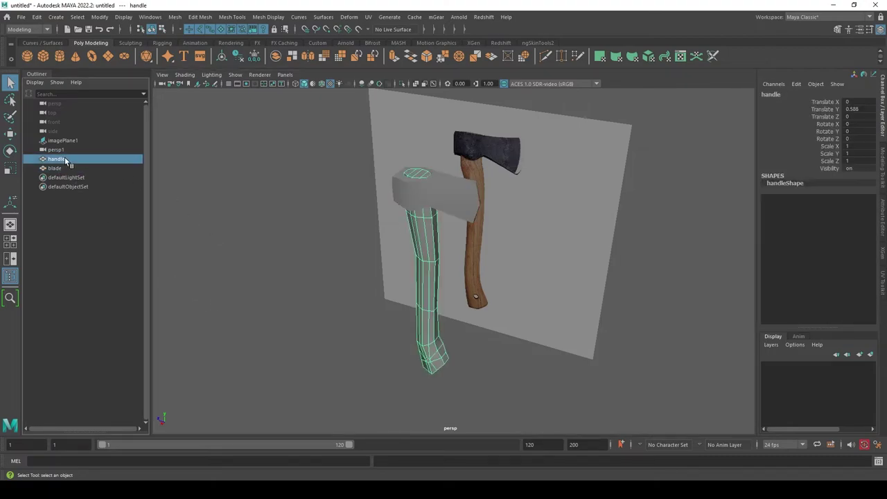
left_click(55, 169, "ctrl")
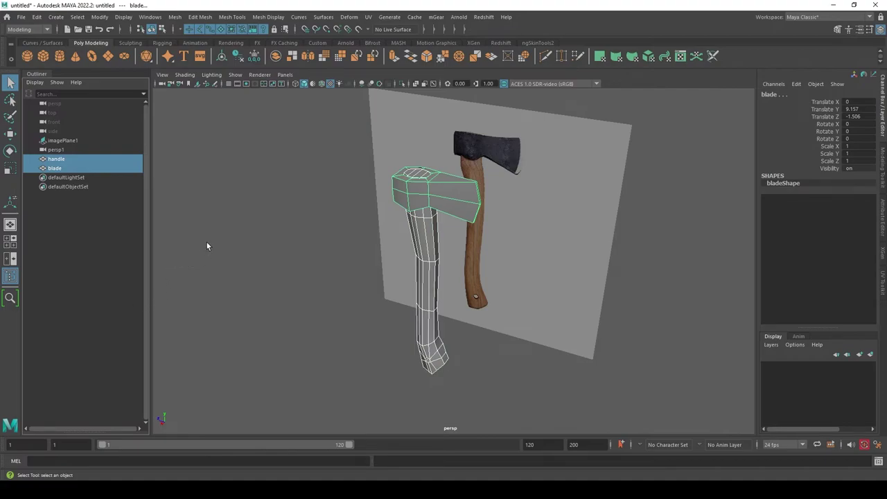
left_click(65, 158)
left_click(69, 168, "ctrl")
Combine the handle and blade pieces into a single handle1 mesh.
left_click(883, 182)
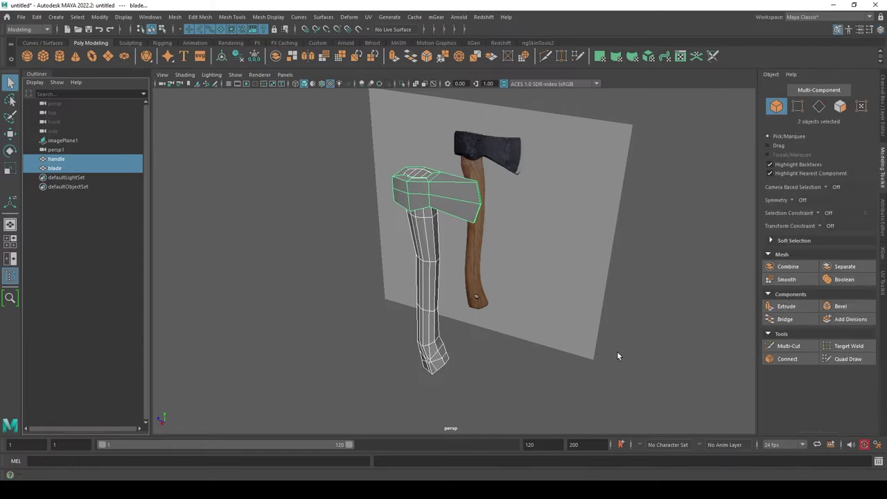
left_click(788, 267)
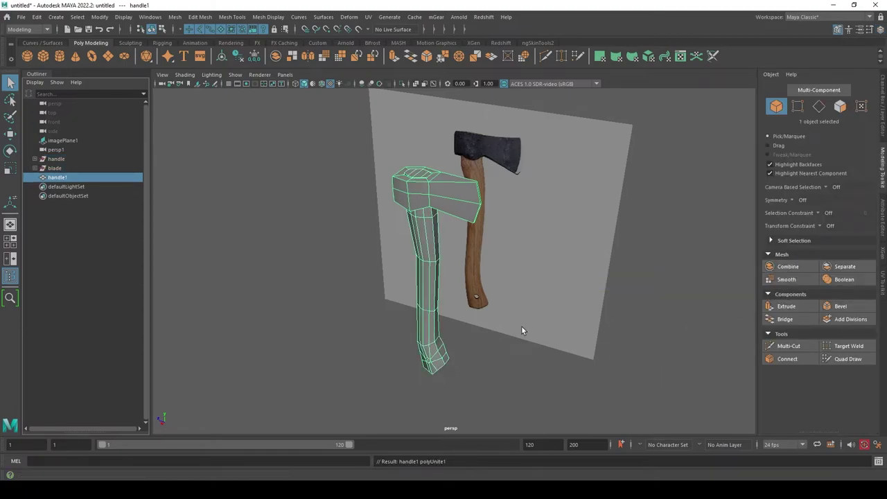
left_click(523, 383)
left_click(449, 179)
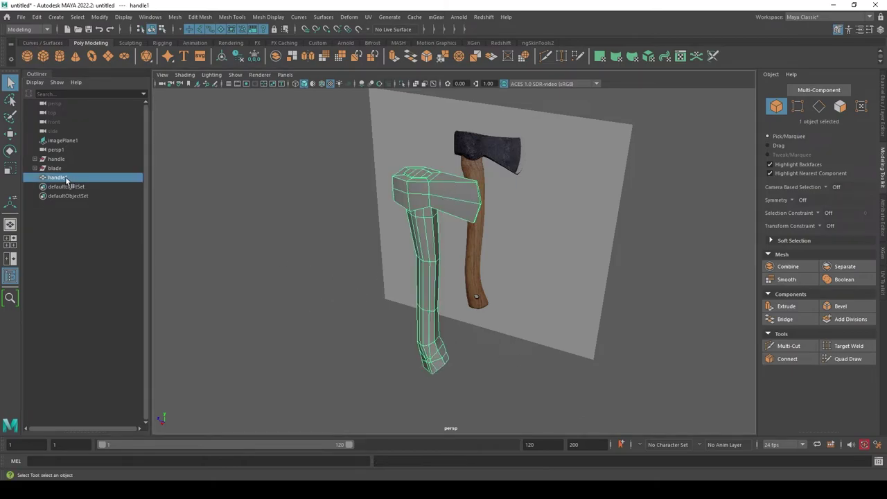
Expand the blade and handle groups in the Outliner to inspect transform2 and handle1.
left_click(35, 168)
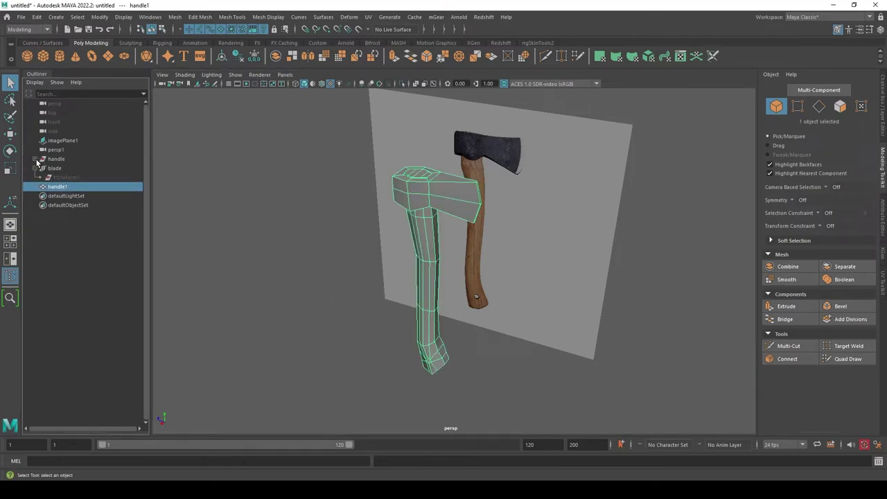
left_click(35, 159)
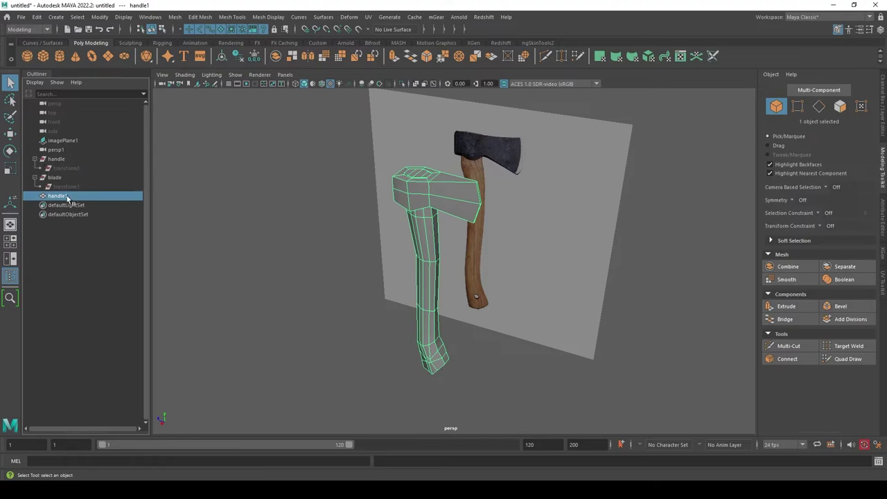
left_click(80, 168)
left_click(72, 195)
left_click(35, 177)
left_click(35, 159)
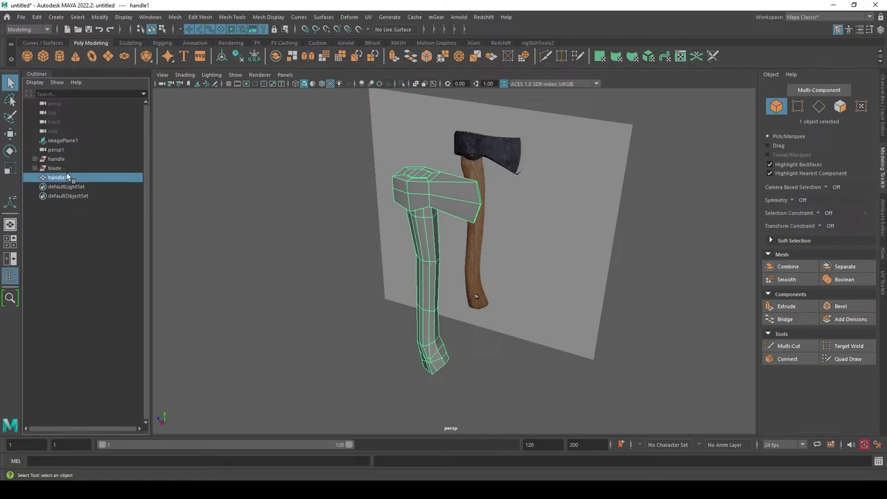
Check the handle and blade groups and the empty transform2, ending with handle1 selected.
left_click(58, 160)
left_click(62, 168)
left_click(66, 160)
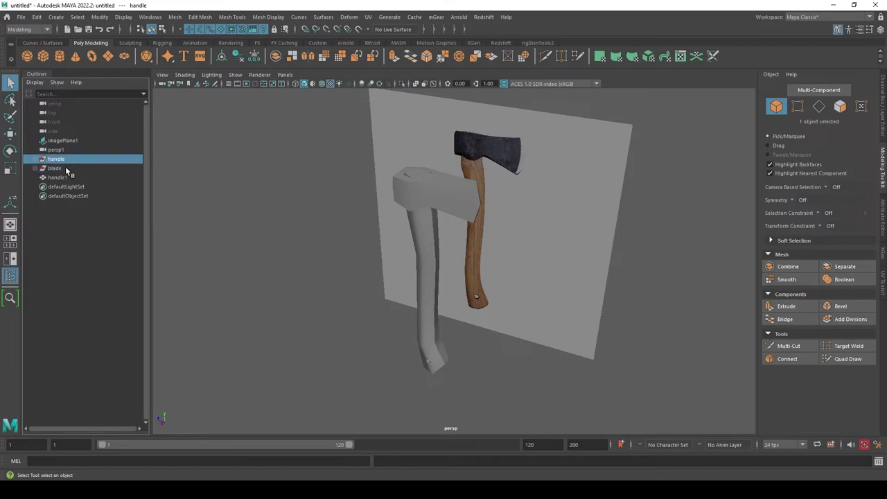
left_click(66, 169)
left_click(34, 159)
left_click(64, 168)
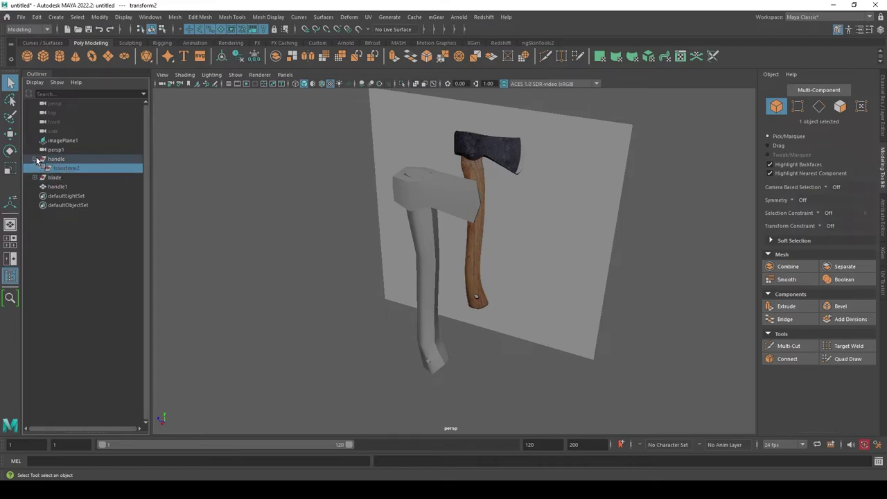
left_click(36, 159)
left_click(58, 178)
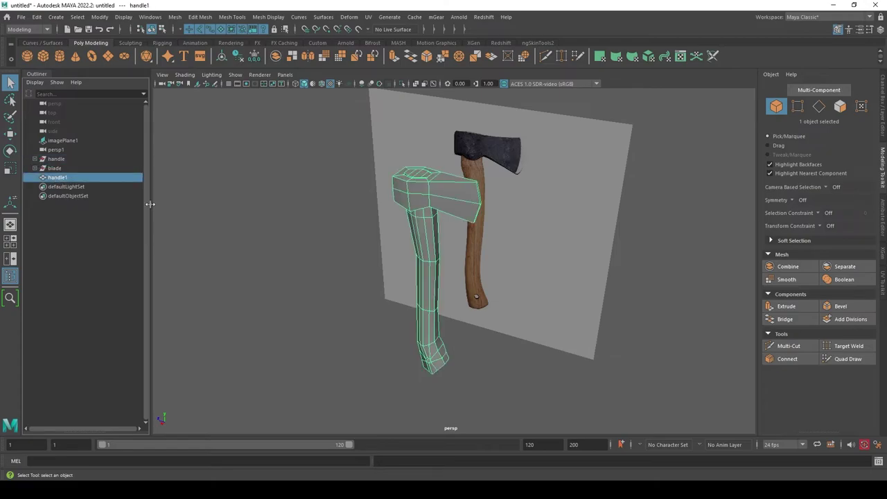
Show handle1's attributes and polyUnite1 history in the Channel Box, then open the Edit menu.
left_click(882, 119)
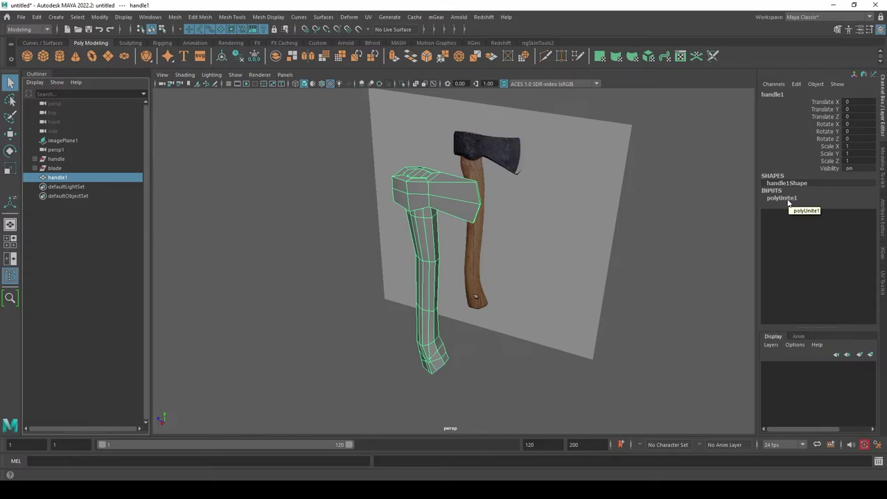
left_click(309, 187)
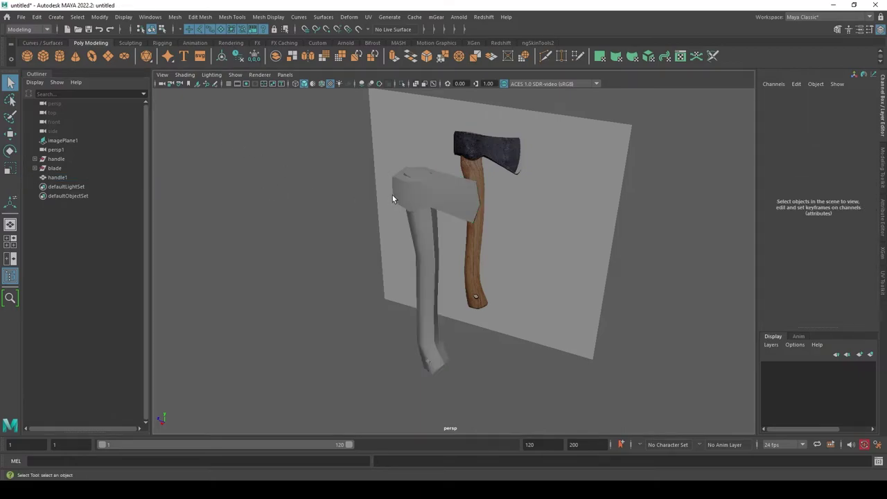
left_click(404, 195)
left_click(37, 17)
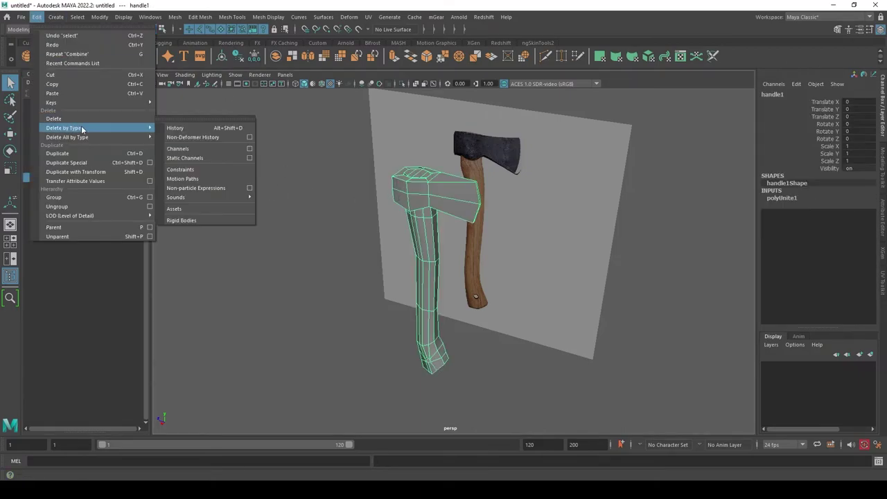
Delete handle1's construction history by type, then reselect it and orbit around the axe.
left_click(186, 131)
left_click(203, 198)
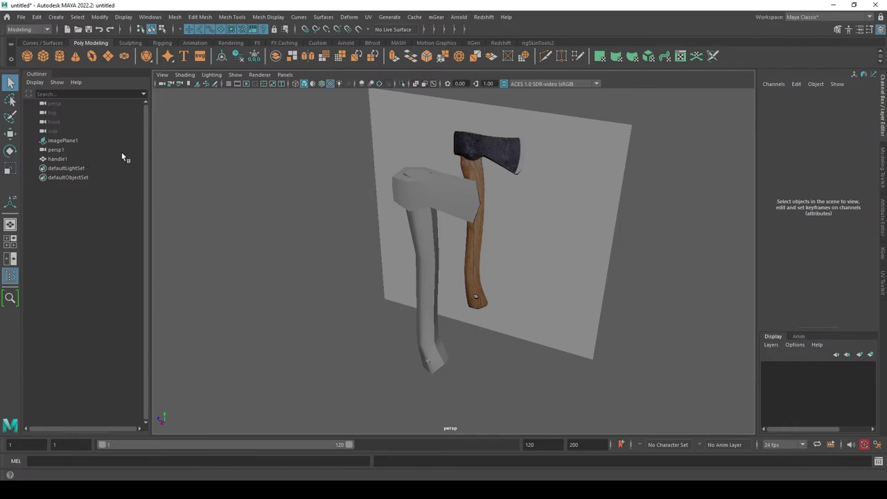
left_click_drag(336, 202, 356, 180, "alt")
left_click(469, 188)
mouse_move(469, 189)
left_mouse_down("alt")
mouse_move(366, 223)
mouse_move(469, 214)
mouse_move(475, 222)
mouse_move(433, 253)
mouse_move(459, 263)
left_mouse_up("alt")
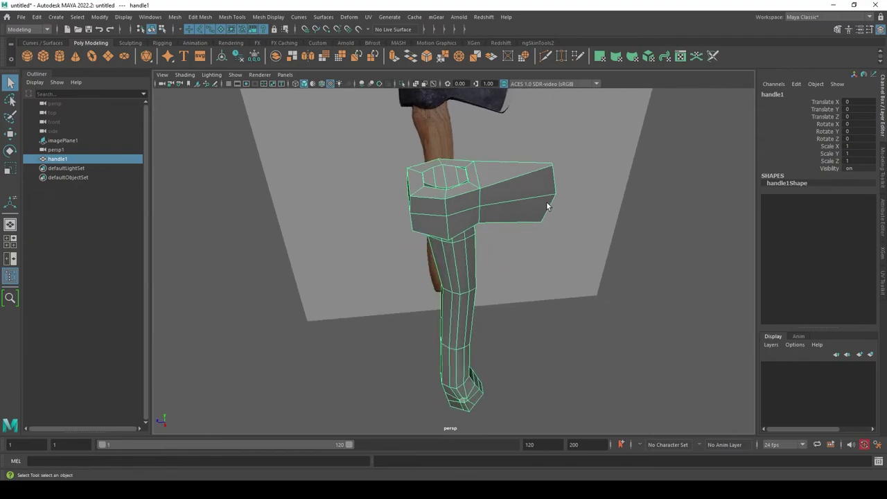
left_click_drag(534, 197, 484, 193, "alt")
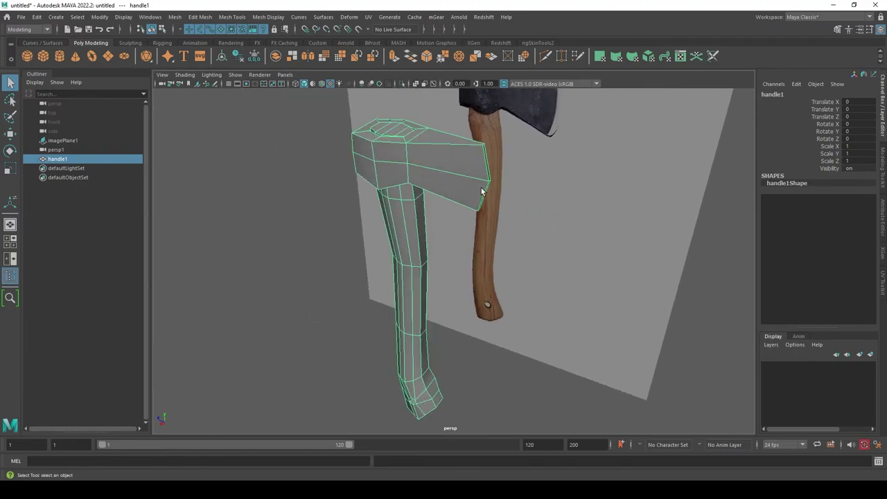
Select all faces of the axe head block and Separate them into their own mesh.
right_click(462, 160)
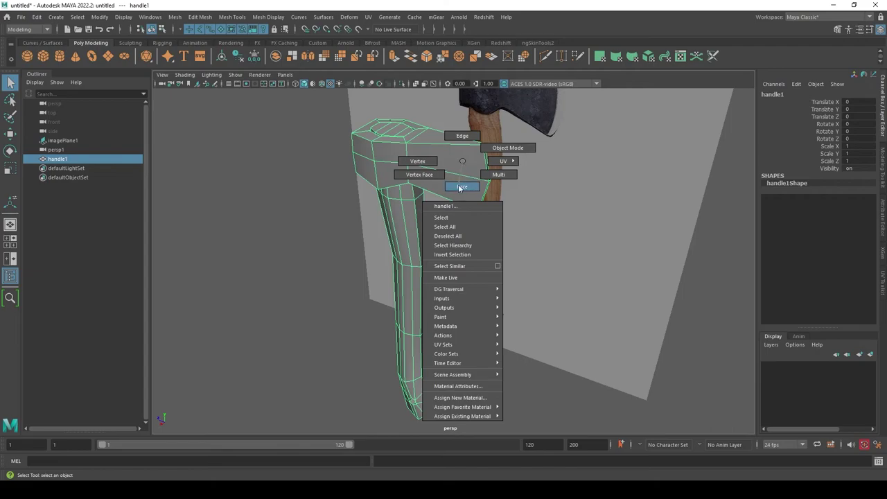
left_click(461, 186)
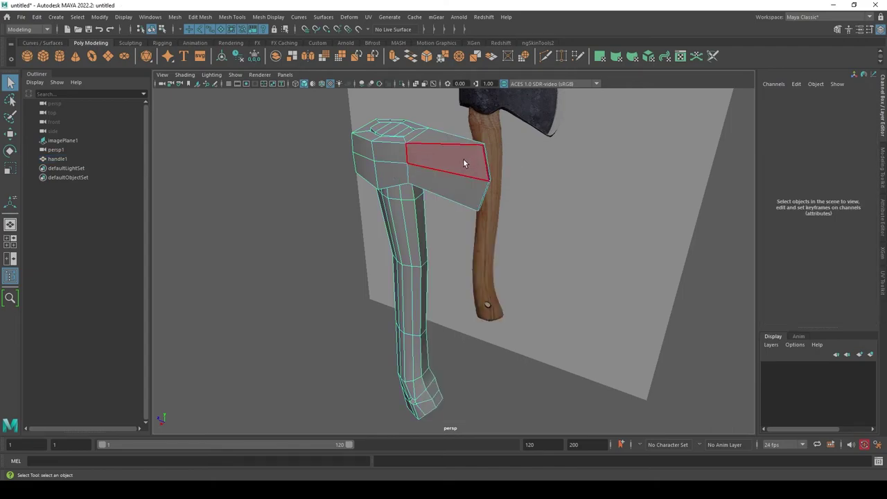
double_click(464, 163)
left_click_drag(508, 263, 500, 237, "alt")
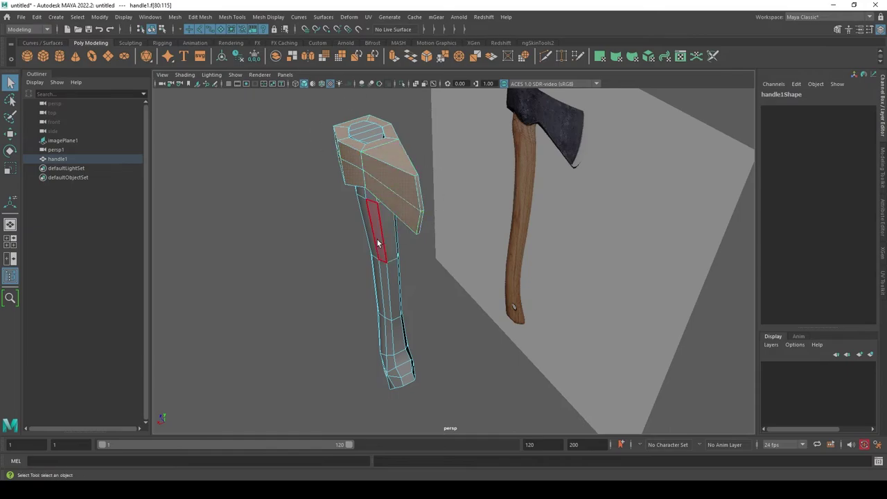
mouse_move(490, 268)
left_mouse_down("alt")
mouse_move(455, 242)
mouse_move(479, 239)
left_mouse_up("alt")
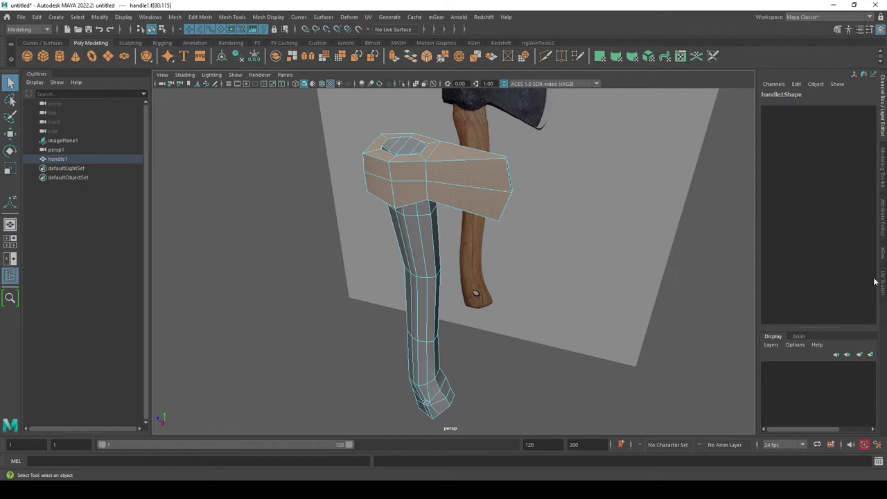
left_click(881, 170)
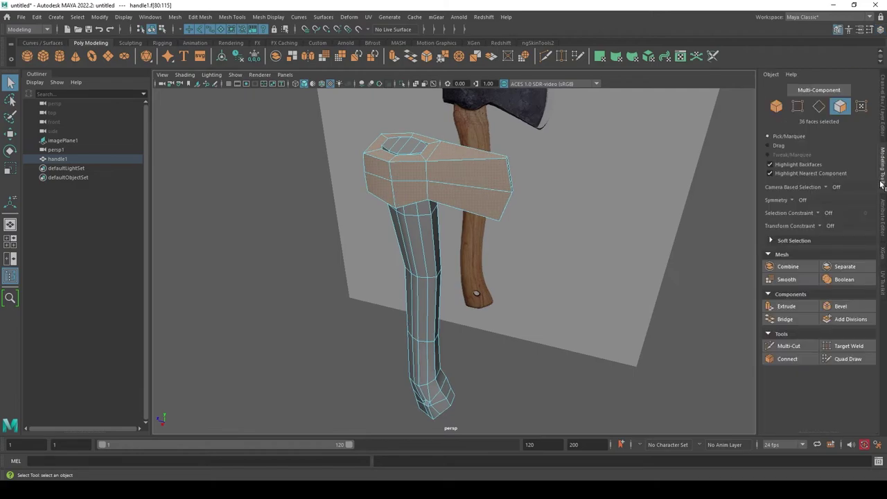
left_click(845, 266)
left_click_drag(505, 289, 491, 200, "alt")
right_click_drag(480, 154, 544, 105)
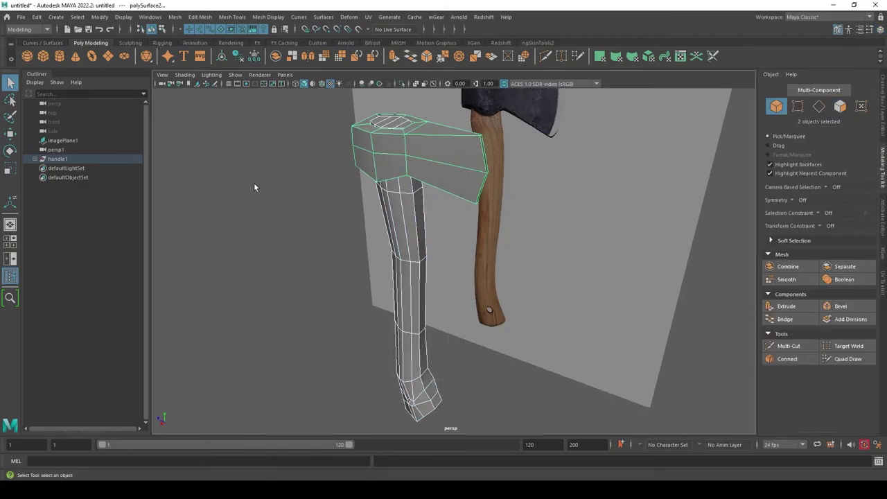
Inspect the separated pieces, polySurface1 shaft and polySurface2 head, in the viewport and Outliner.
left_click(437, 169)
left_click(409, 263)
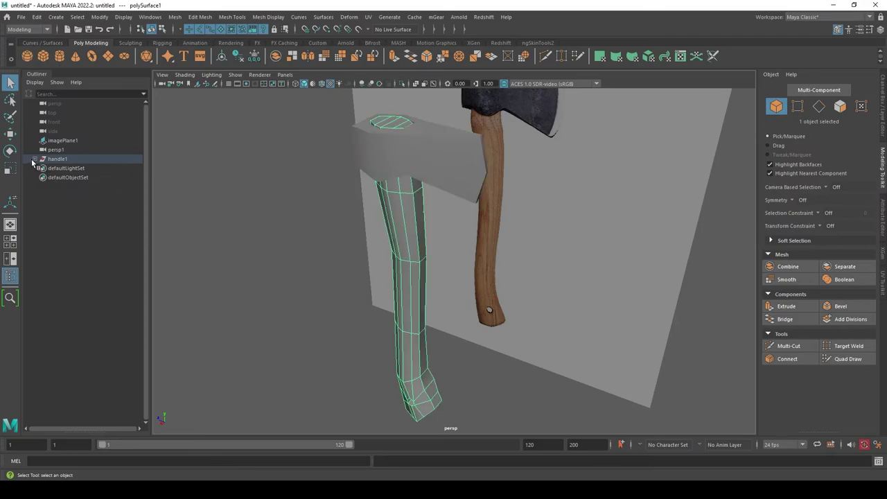
left_click(34, 159)
left_click(76, 187)
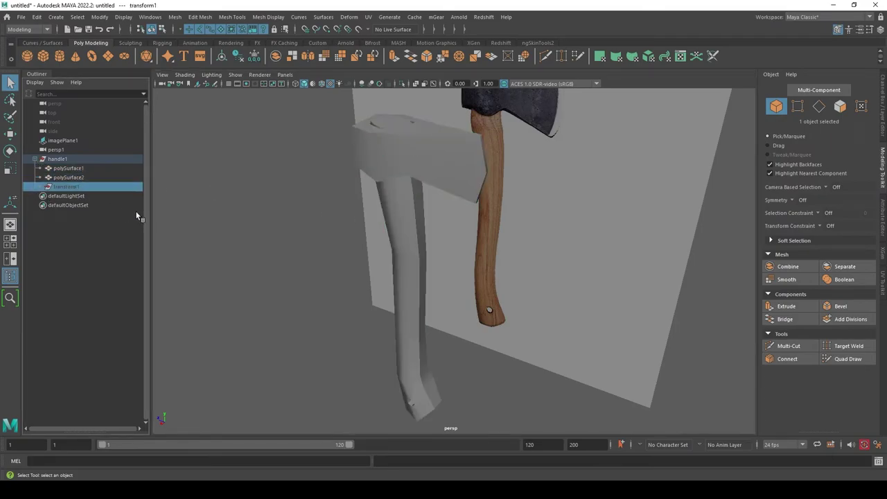
left_click(77, 177)
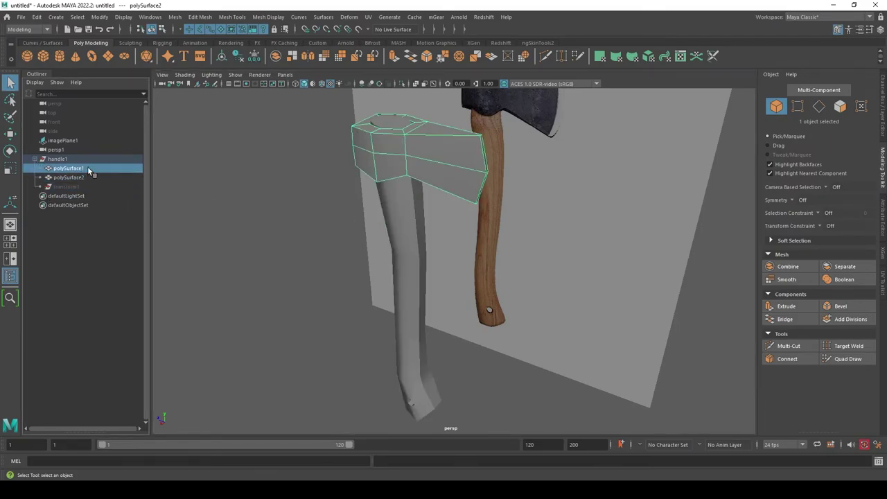
left_click(234, 164)
left_click(374, 182)
left_click(393, 221)
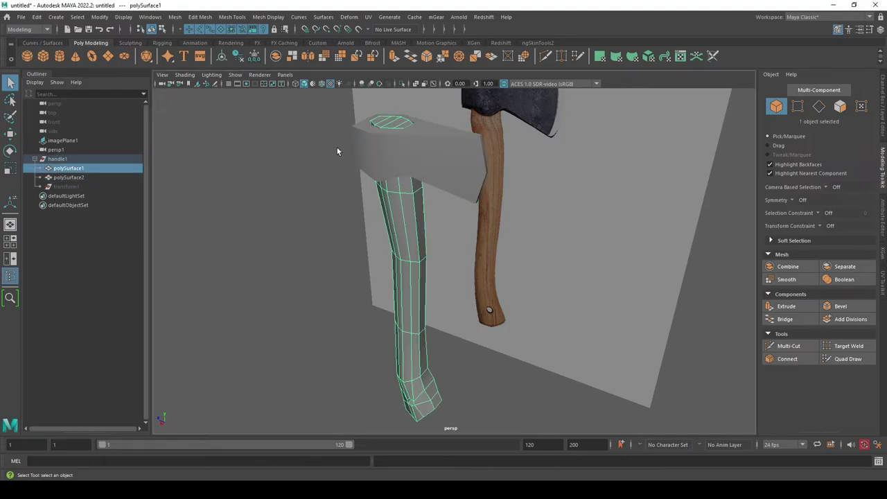
Select polySurface1 and polySurface2 together, undoing the accidental deselection.
left_click(59, 159)
left_click(66, 169)
left_click(69, 177, "shift")
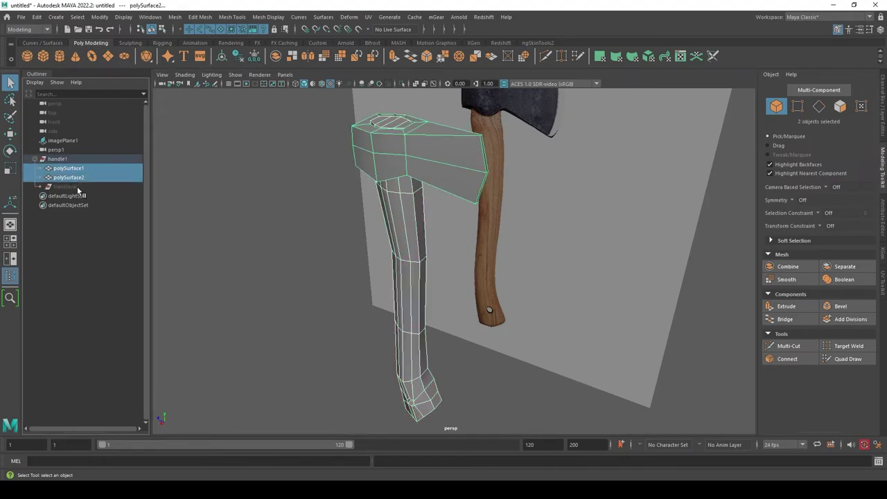
left_click(294, 201)
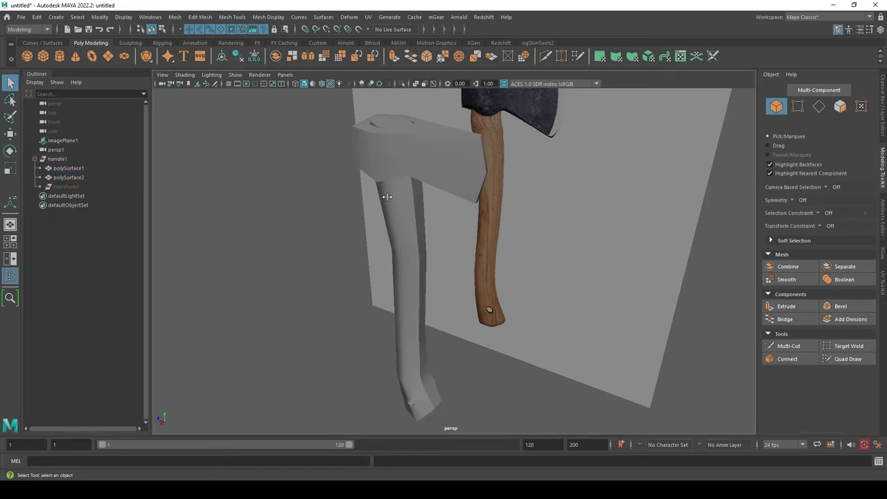
key("ctrl+z")
key("ctrl+z")
key("ctrl+z")
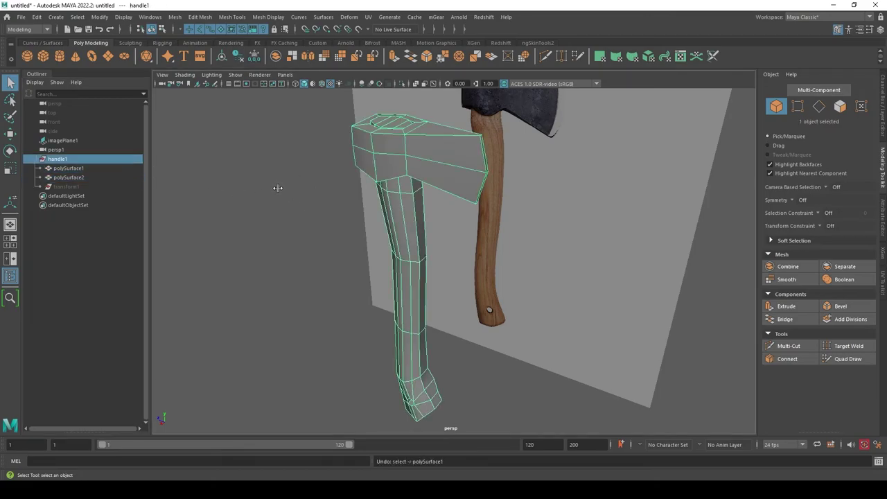
key("ctrl+z")
key("ctrl+z")
key("ctrl+z")
key("ctrl+z")
key("ctrl+z")
key("ctrl+z")
key("ctrl+z")
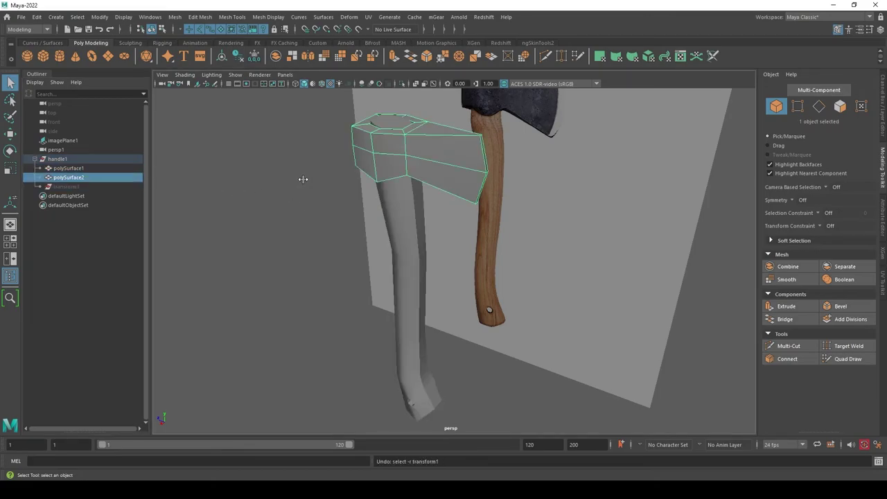
key("ctrl+z")
key("ctrl+z")
key("ctrl+z")
key("ctrl+z")
key("ctrl+z")
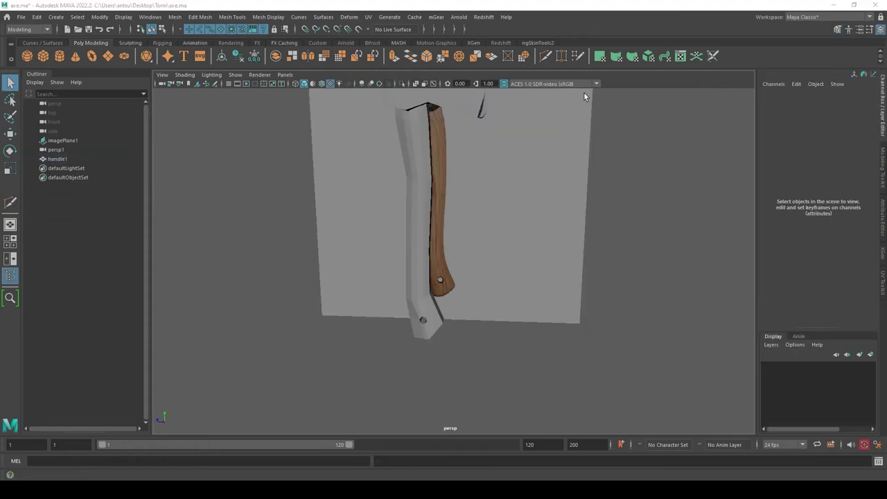
Look over the blade edge and handle, then pick handle1 instead of the reference image plane.
mouse_move(567, 147)
left_mouse_down("alt")
mouse_move(568, 198)
mouse_move(516, 198)
left_mouse_up("alt")
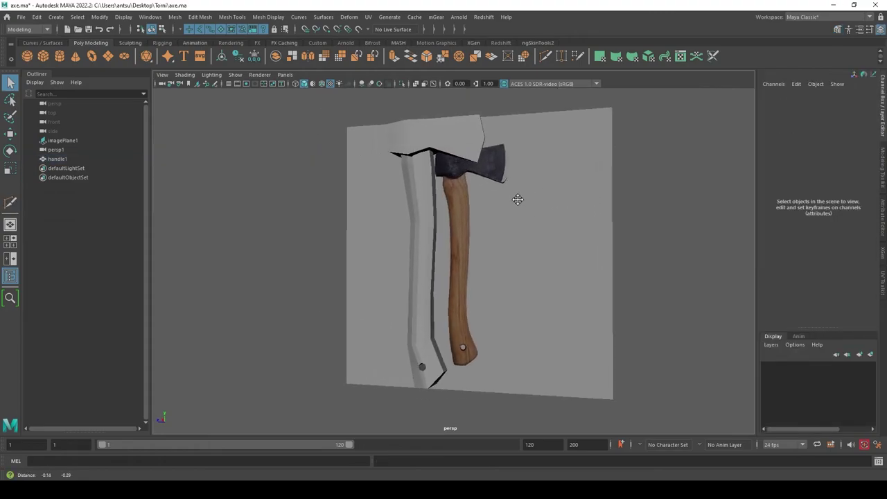
right_click_drag(517, 198, 469, 212, "alt")
left_click_drag(469, 212, 558, 208, "alt")
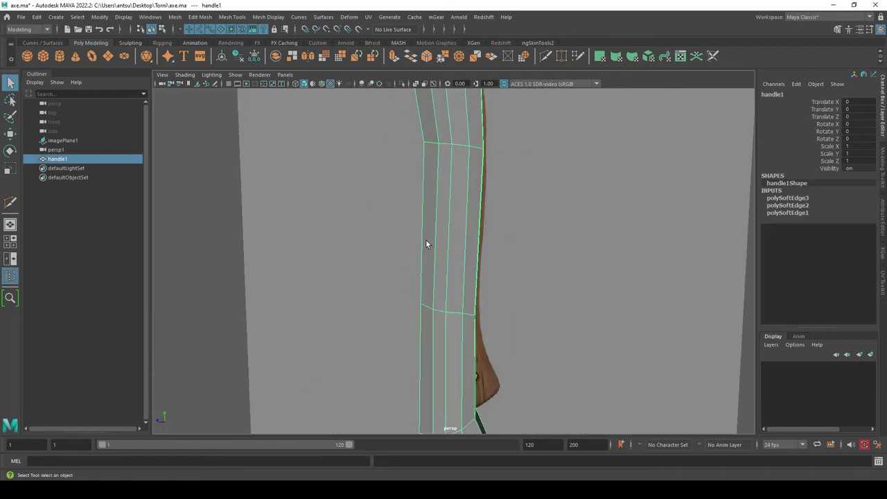
left_click_drag(640, 218, 542, 218, "alt")
right_click_drag(542, 218, 413, 251, "alt")
left_click_drag(414, 252, 490, 243, "alt")
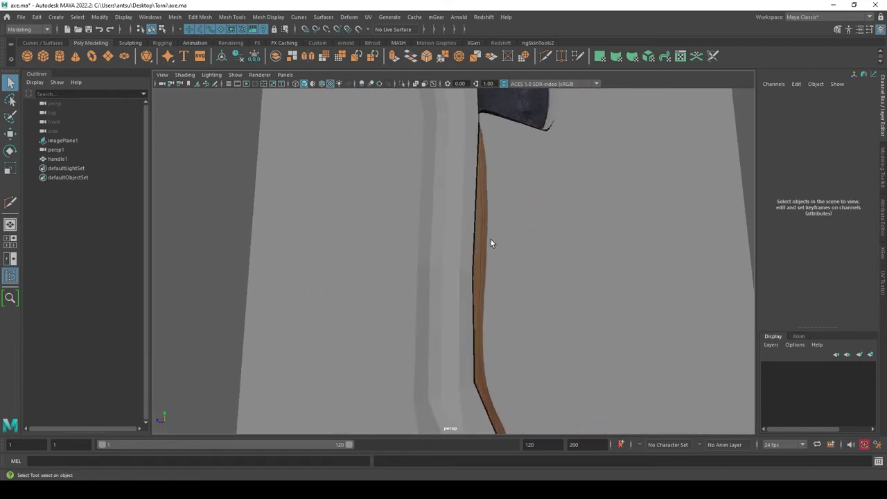
right_click_drag(491, 243, 467, 243, "alt")
mouse_move(467, 243)
left_mouse_down("alt")
mouse_move(451, 279)
mouse_move(477, 206)
mouse_move(480, 228)
mouse_move(445, 241)
left_mouse_up("alt")
left_click(446, 241)
left_click(478, 232)
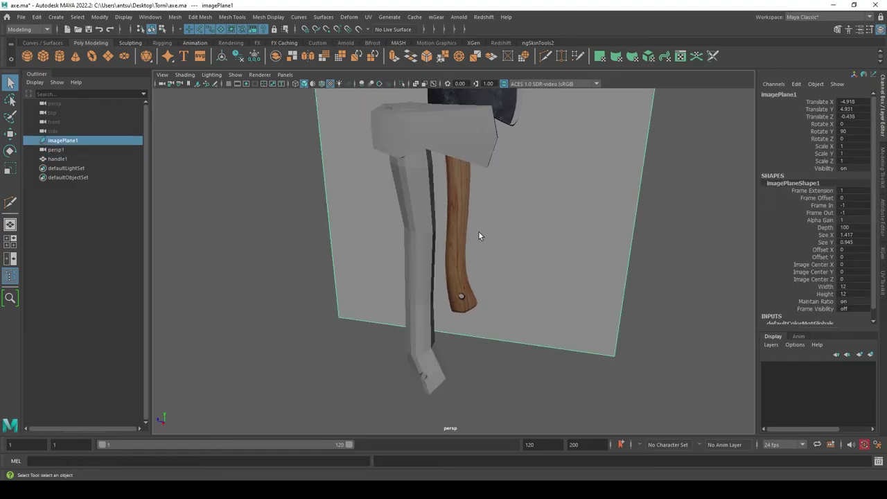
left_click(340, 228)
mouse_move(339, 227)
left_mouse_down("alt")
mouse_move(404, 232)
mouse_move(381, 224)
mouse_move(317, 249)
mouse_move(367, 214)
left_mouse_up("alt")
left_click(381, 225)
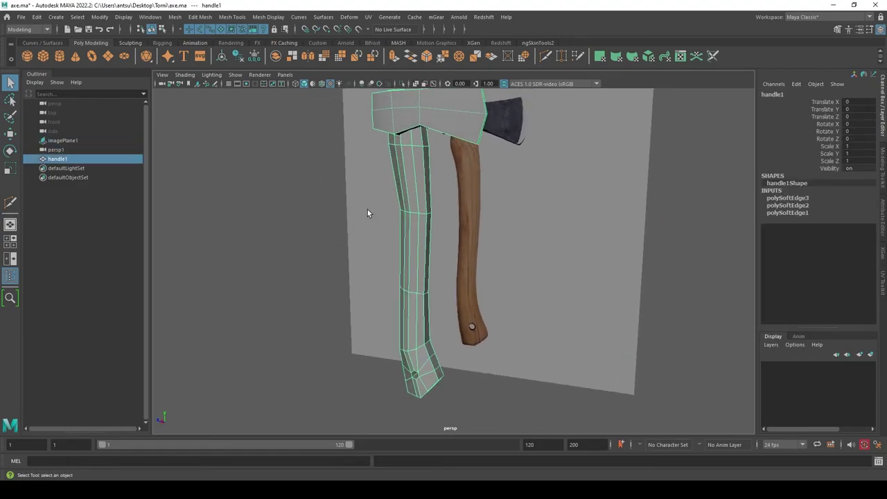
Put handle1 into edge mode and select an edge loop along the handle.
right_click(416, 198)
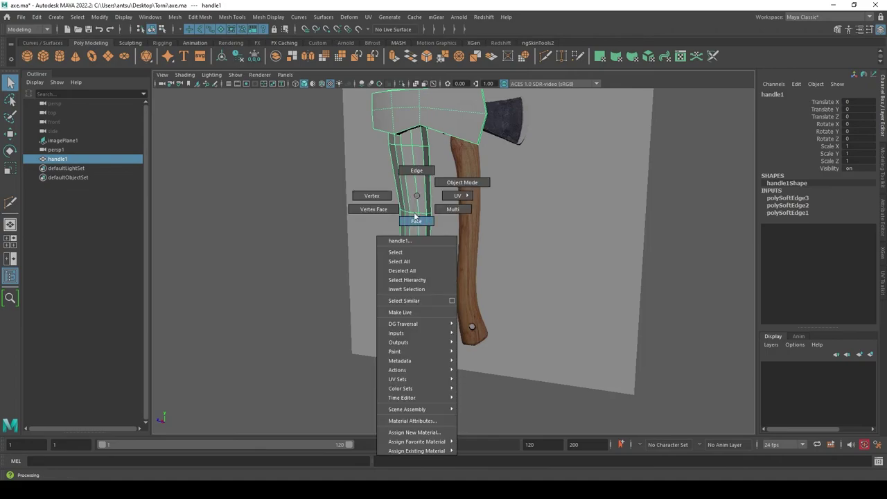
left_click(418, 174)
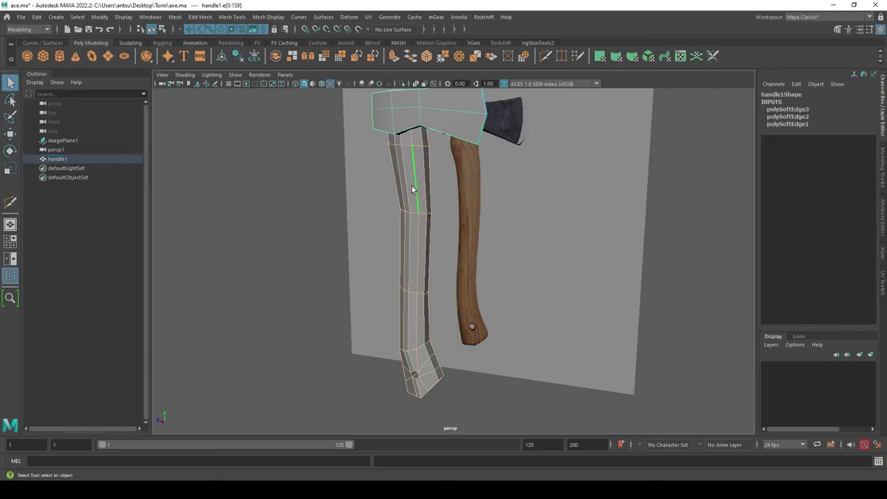
mouse_move(266, 293)
left_mouse_down("alt")
mouse_move(294, 229)
mouse_move(443, 235)
left_mouse_up("alt")
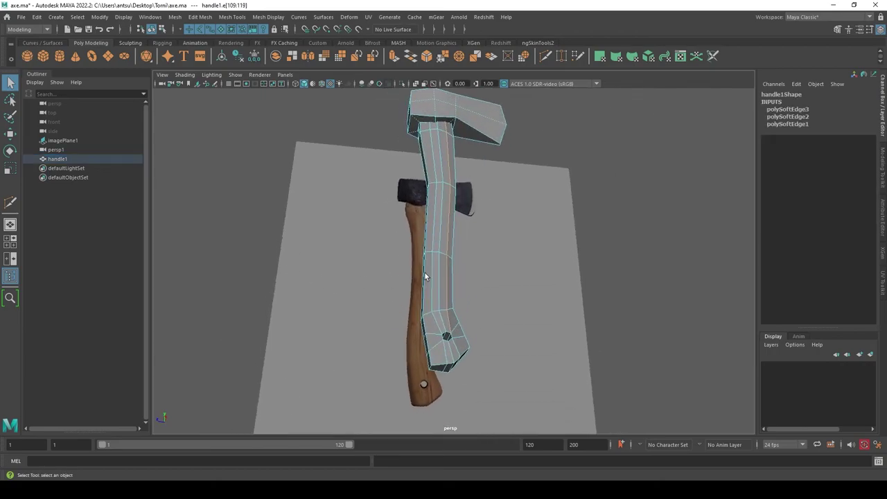
double_click(441, 235)
left_click(651, 214)
left_click_drag(647, 212, 428, 202, "alt")
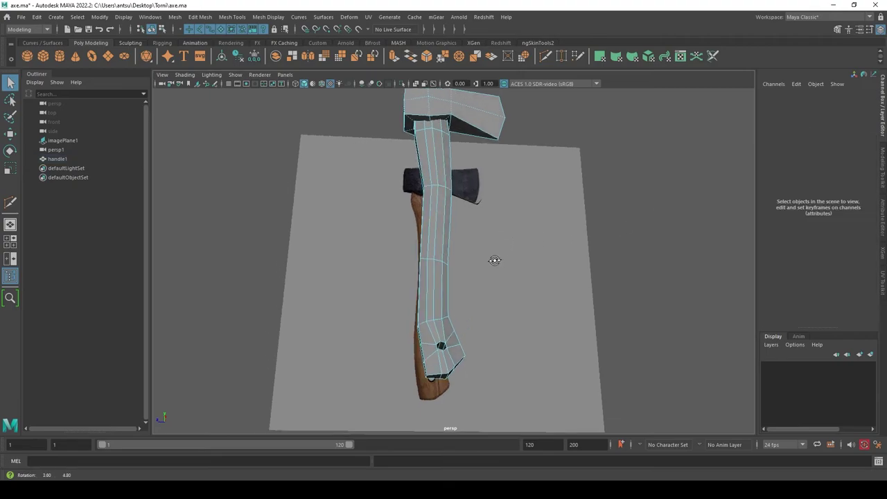
Select a face on the upper handle and bring up its selection-conversion menu.
right_click_drag(422, 203, 377, 201, "shift")
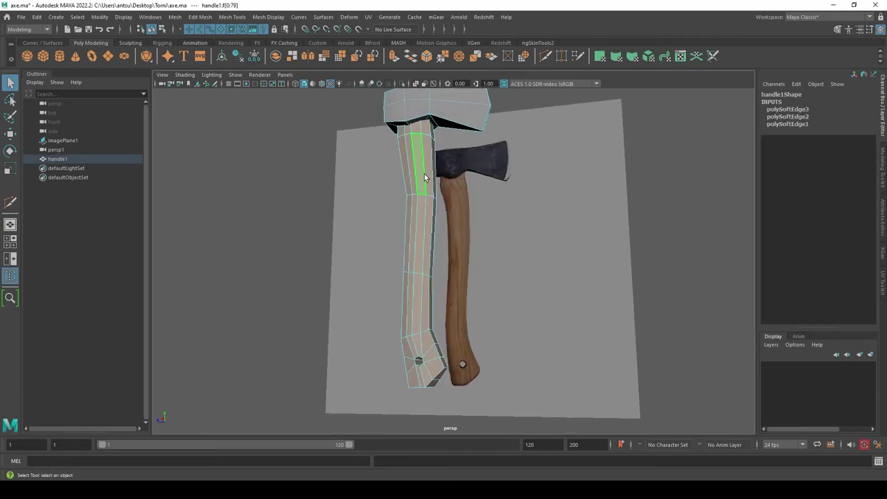
left_click(264, 190)
left_click(415, 173)
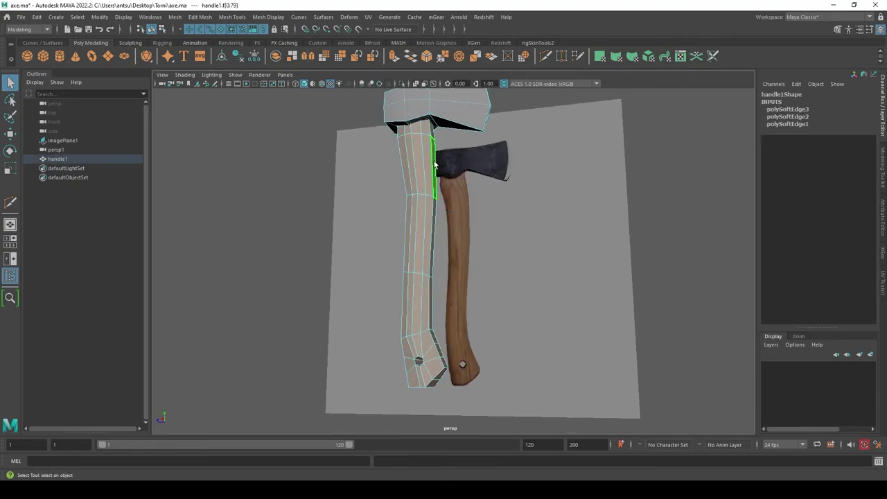
left_click_drag(416, 173, 356, 137, "alt")
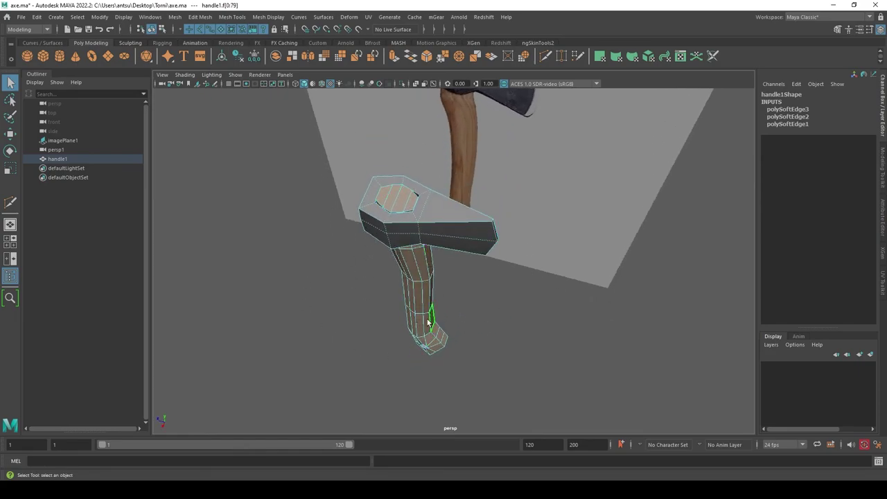
left_click_drag(440, 322, 336, 278, "alt")
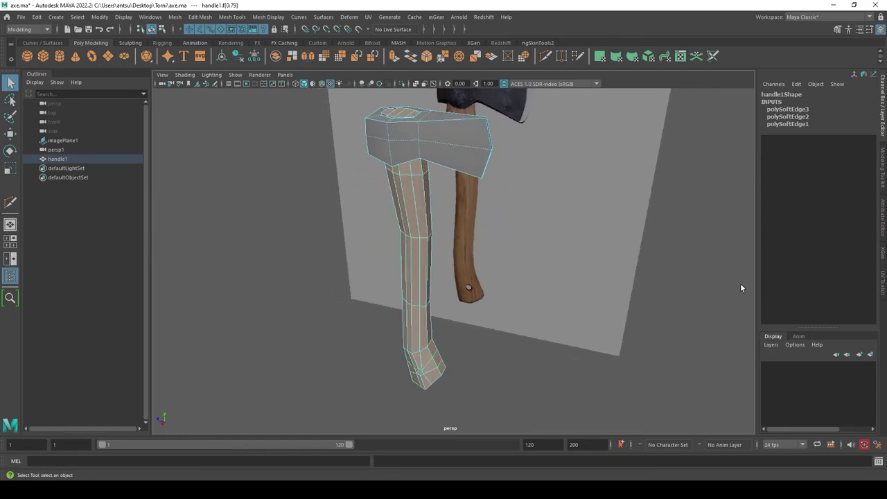
left_click(356, 247)
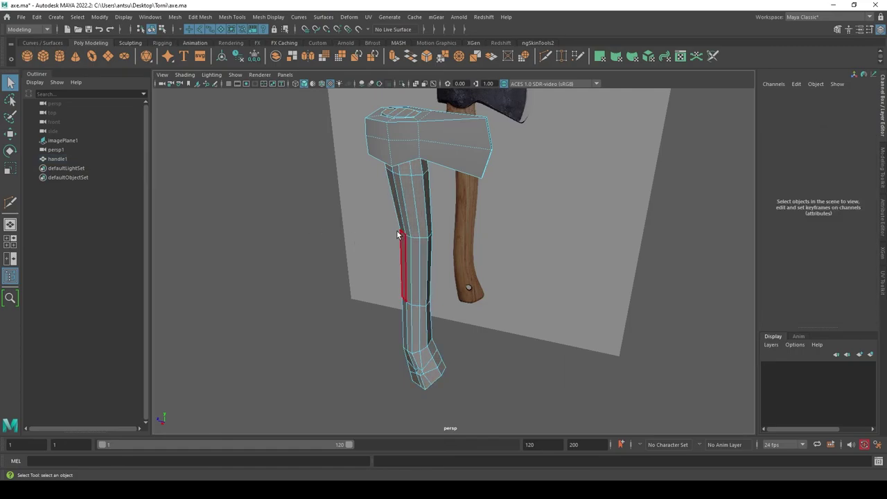
left_click(405, 208)
right_click_drag(387, 313, 402, 324, "alt")
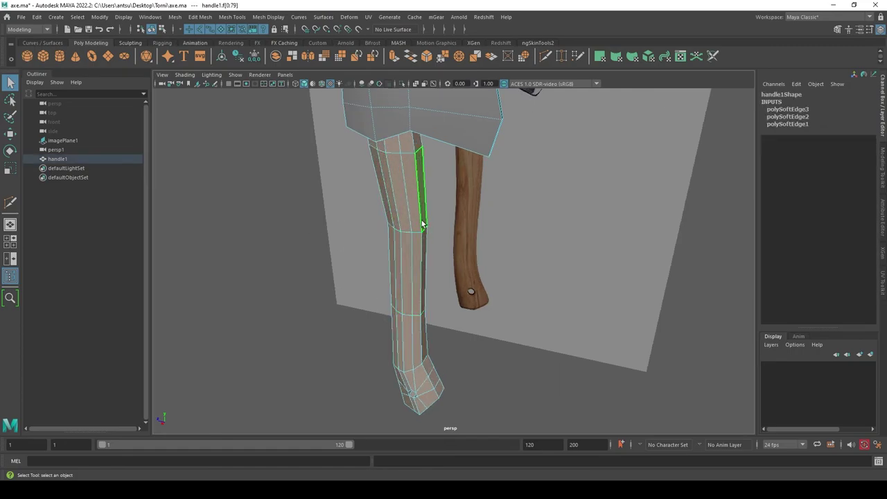
right_click(409, 201, "shift")
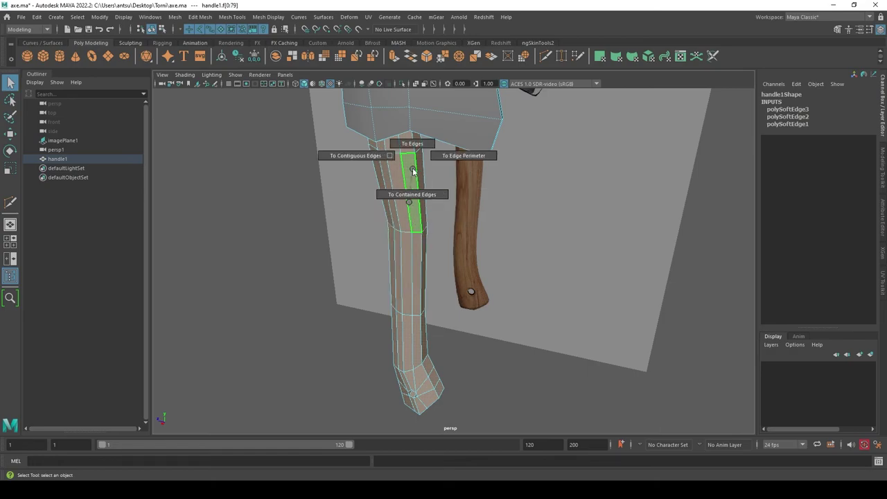
mouse_move(412, 143)
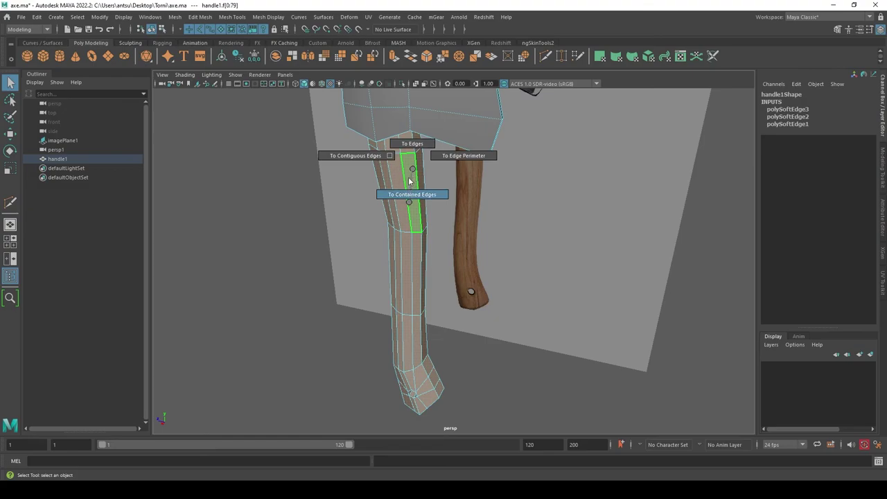
Convert the selected handle face to its contained edges.
left_click(413, 143)
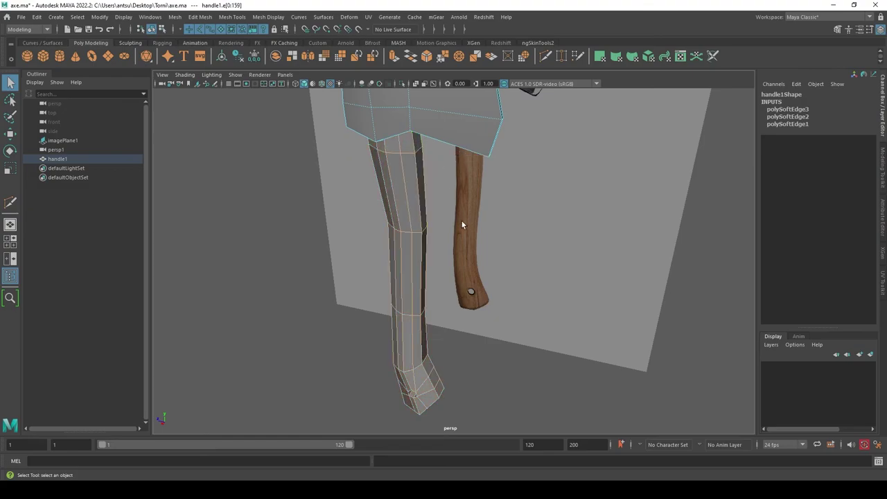
mouse_move(295, 293)
left_mouse_down("alt")
mouse_move(423, 282)
mouse_move(281, 279)
mouse_move(313, 329)
mouse_move(323, 276)
left_mouse_up("alt")
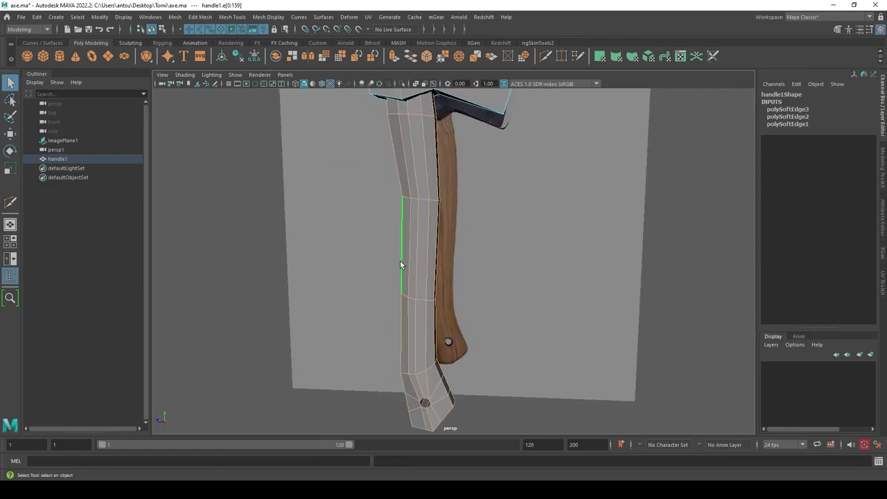
scroll(420, 245, "down", 3)
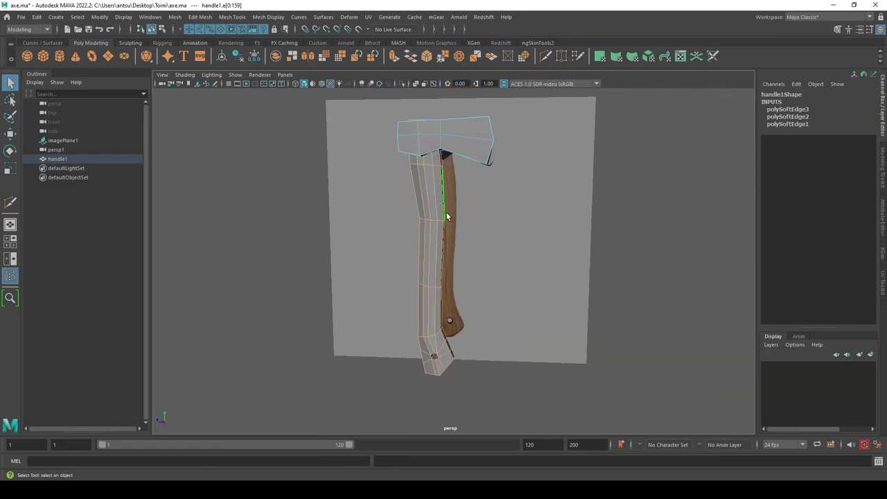
Apply Soften Edge to the selected handle edges.
right_click(428, 215, "shift")
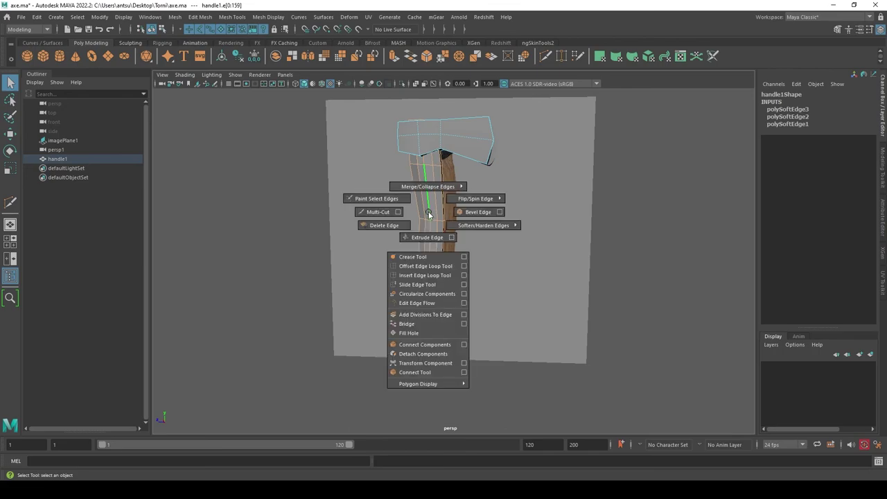
right_click_drag(428, 214, 450, 224, "shift")
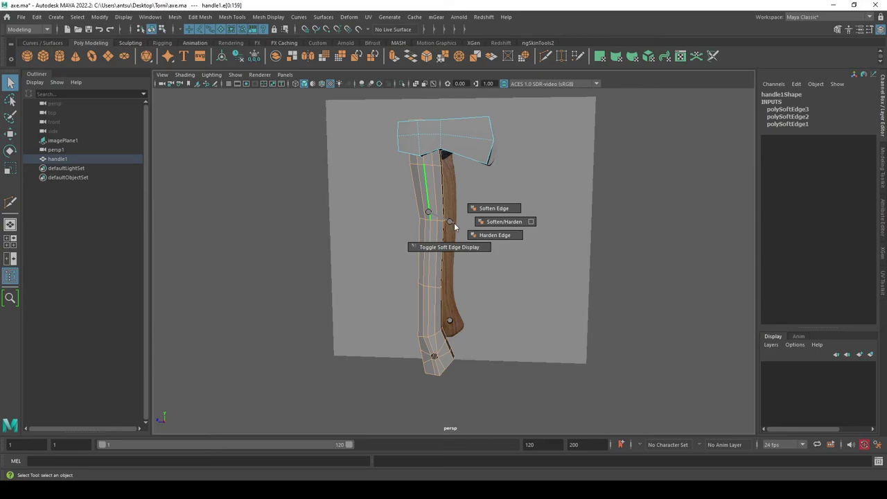
left_click(492, 208)
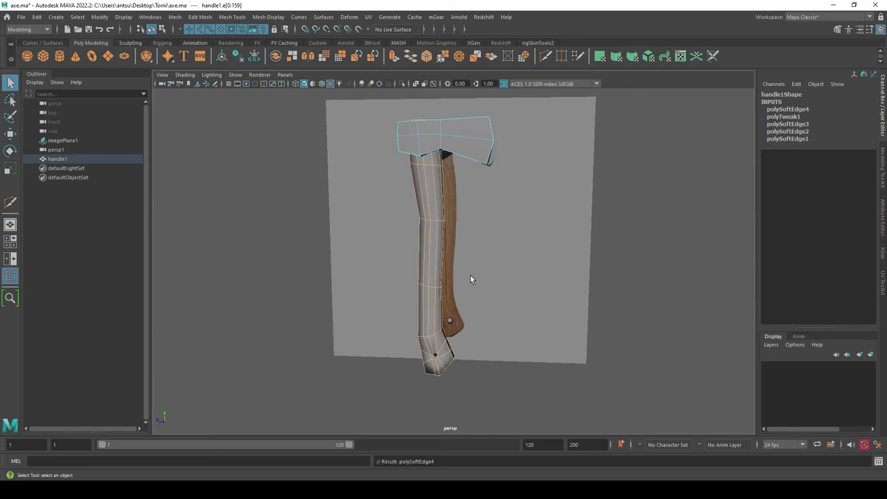
left_click(662, 198)
right_click(437, 207)
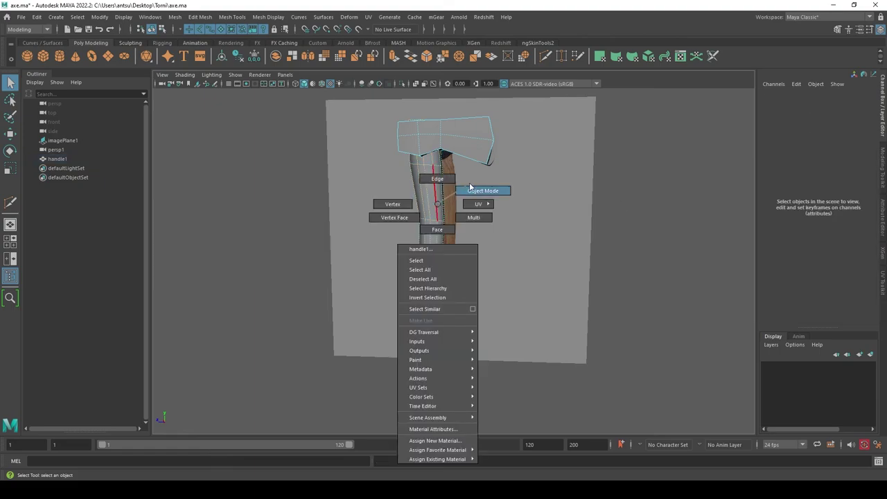
Insert a vertical edge loop along handle1 with Multi-Cut, then return to object selection.
left_click(482, 191)
left_click(638, 253)
mouse_move(637, 253)
left_mouse_down("alt")
mouse_move(614, 275)
mouse_move(525, 277)
mouse_move(426, 347)
mouse_move(478, 301)
mouse_move(372, 243)
mouse_move(561, 329)
mouse_move(543, 258)
mouse_move(426, 297)
mouse_move(420, 311)
mouse_move(431, 331)
mouse_move(416, 345)
mouse_move(600, 290)
left_mouse_up("alt")
left_click(424, 327)
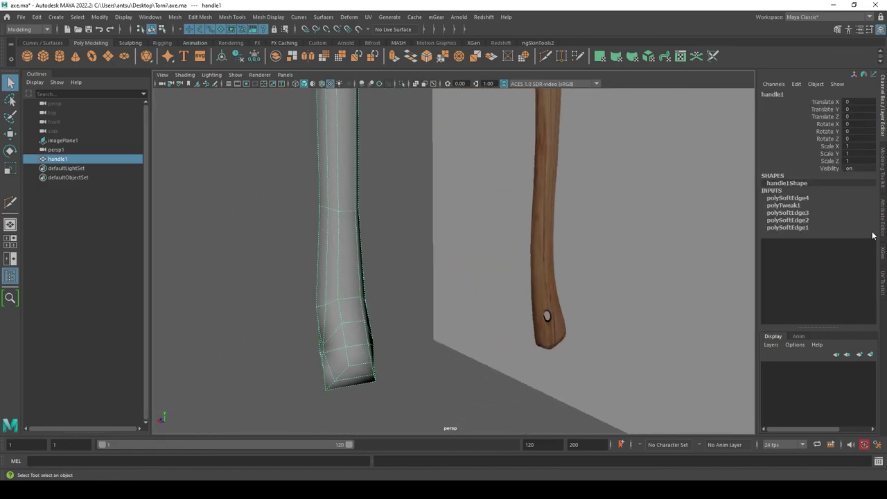
left_click(878, 170)
left_click(787, 345)
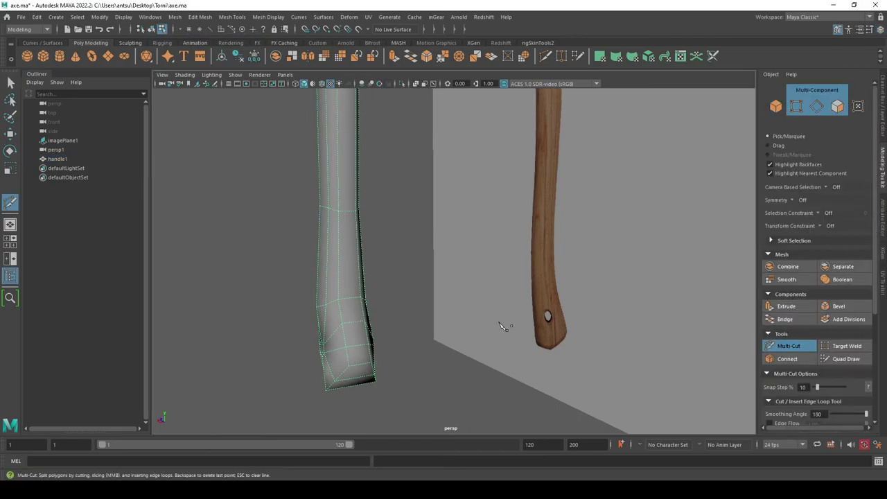
left_click(359, 356, "ctrl")
key("q")
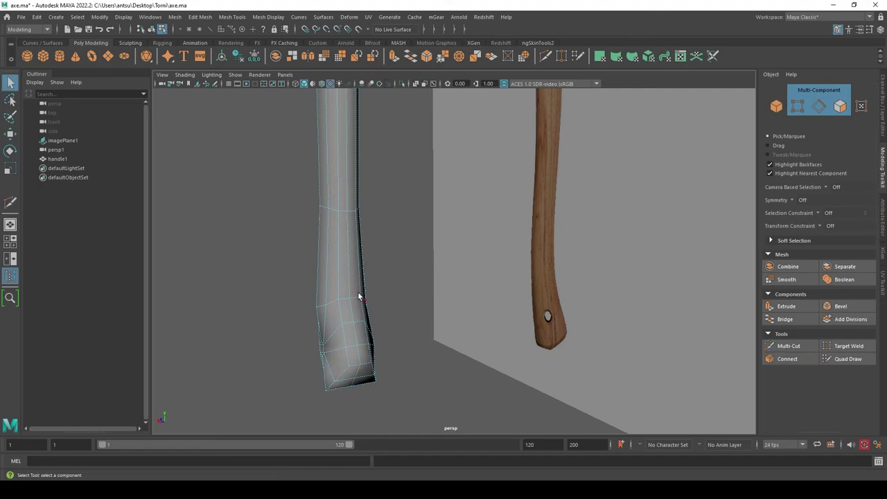
key("F8")
Reselect the handle and orbit around the axe head and shaft to inspect the cut.
left_click(419, 206)
mouse_move(419, 207)
left_mouse_down("alt")
mouse_move(622, 259)
mouse_move(500, 295)
mouse_move(469, 287)
mouse_move(469, 337)
mouse_move(401, 287)
mouse_move(485, 406)
mouse_move(471, 306)
mouse_move(393, 219)
mouse_move(396, 320)
mouse_move(370, 308)
left_mouse_up("alt")
left_click(471, 306)
left_click_drag(382, 237, 386, 311, "alt")
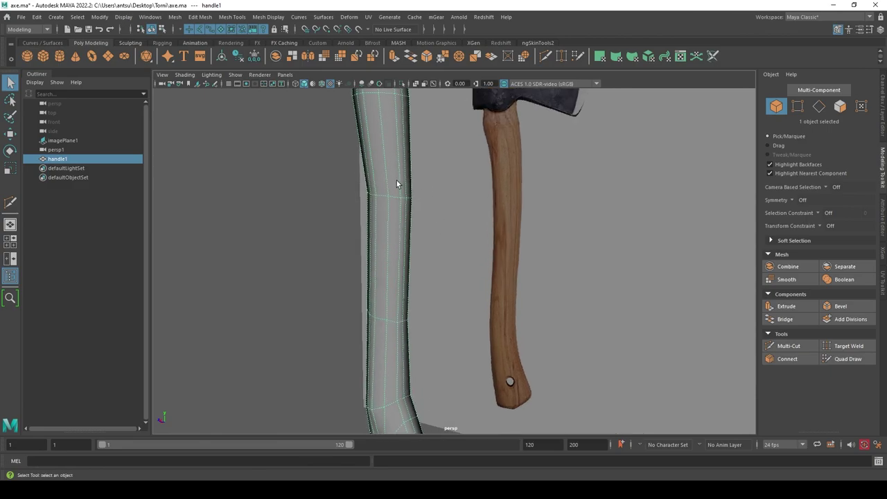
mouse_move(390, 225)
left_mouse_down("alt")
mouse_move(405, 313)
mouse_move(402, 291)
mouse_move(471, 295)
mouse_move(570, 152)
left_mouse_up("alt")
Toggle Soft Edge Display on the handle mesh.
scroll(570, 152, "up", 3)
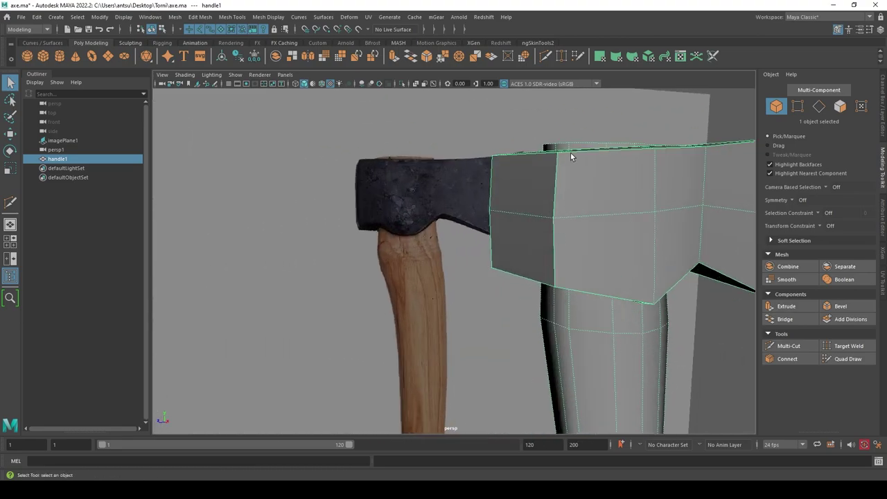
scroll(527, 215, "up", 3)
scroll(481, 280, "up", 3)
scroll(548, 314, "down", 2)
mouse_move(548, 315)
left_mouse_down("alt")
mouse_move(358, 263)
mouse_move(433, 298)
left_mouse_up("alt")
scroll(447, 272, "up", 2)
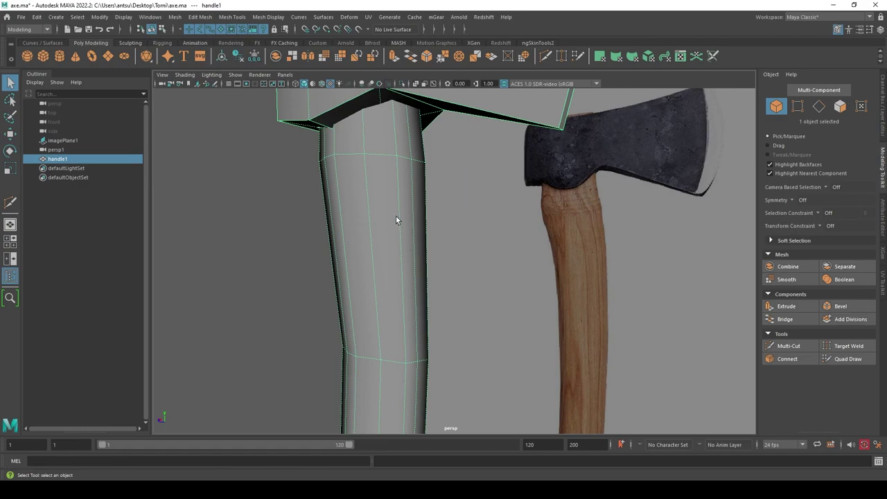
right_click_drag(379, 221, 413, 234, "shift")
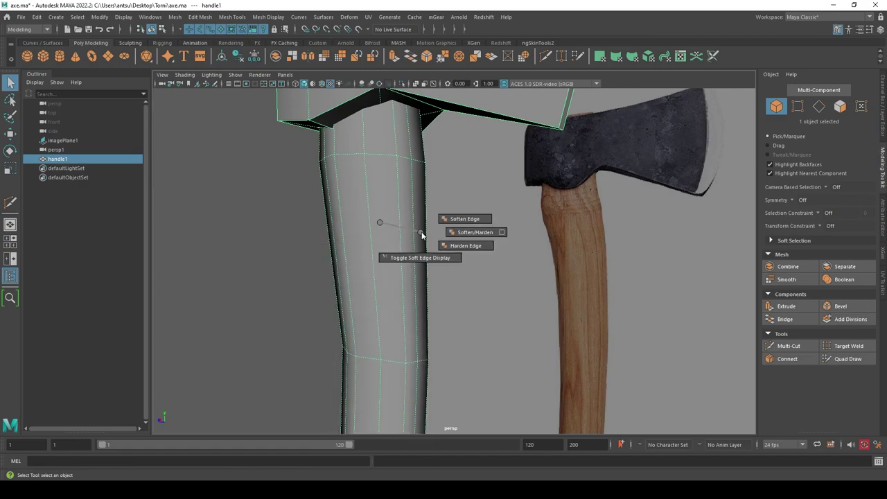
right_click_drag(422, 235, 402, 261, "shift")
Compare the smooth-shaded handle and hard-edged head against the reference image.
left_click(254, 257)
scroll(379, 370, "down", 5)
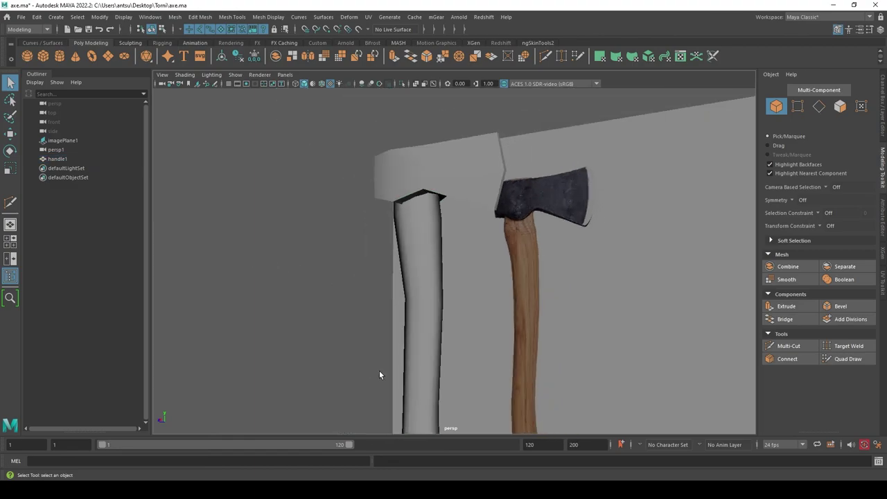
scroll(382, 332, "down", 5)
mouse_move(383, 331)
left_mouse_down("alt")
mouse_move(495, 331)
mouse_move(534, 287)
mouse_move(389, 273)
mouse_move(388, 331)
mouse_move(273, 330)
mouse_move(438, 331)
mouse_move(446, 340)
mouse_move(467, 331)
mouse_move(456, 312)
left_mouse_up("alt")
scroll(445, 341, "down", 3)
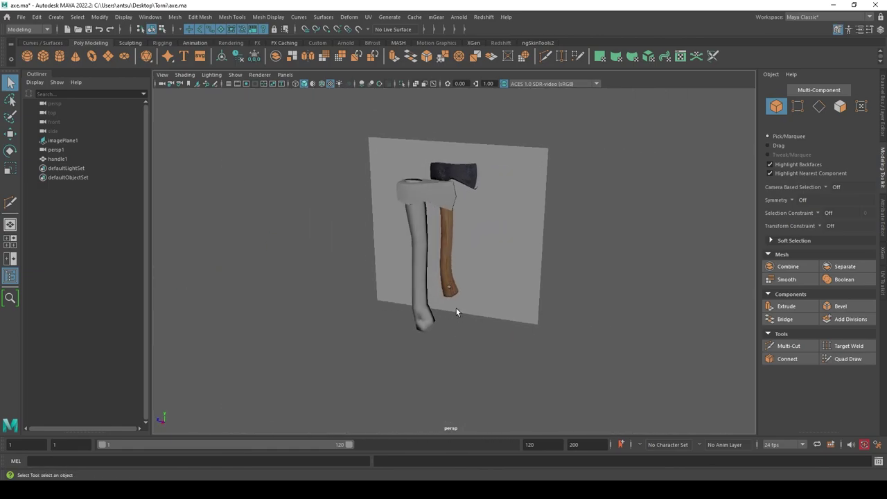
left_click(429, 183)
left_click(564, 256)
scroll(564, 256, "up", 3)
mouse_move(564, 256)
left_mouse_down("alt")
mouse_move(557, 312)
mouse_move(580, 335)
mouse_move(563, 348)
mouse_move(559, 303)
mouse_move(523, 303)
left_mouse_up("alt")
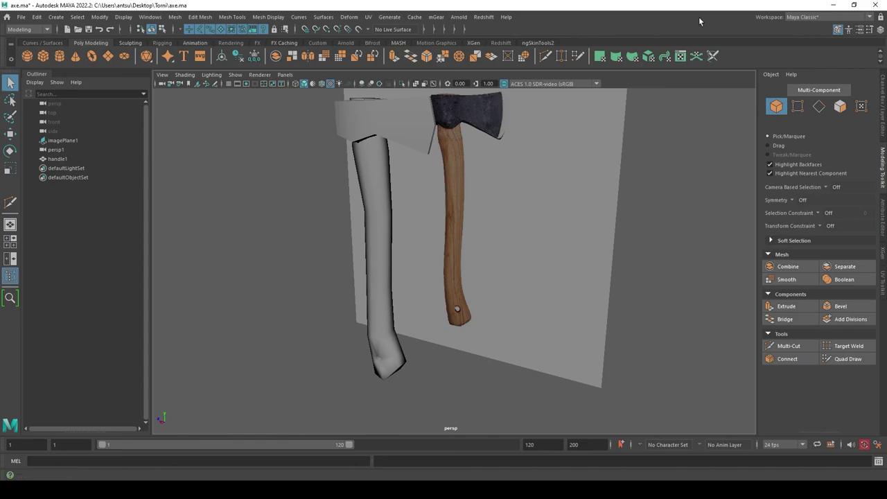